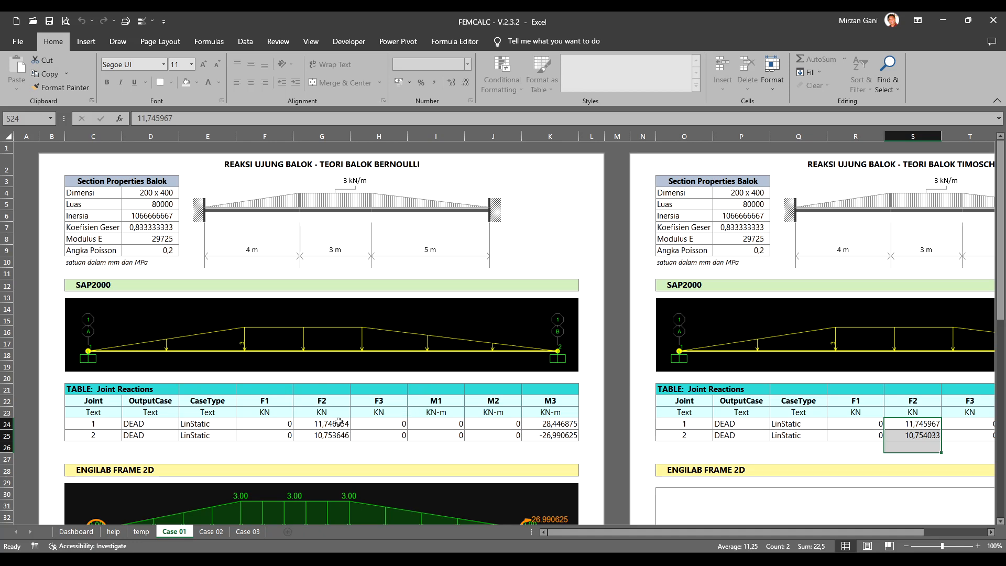
- Examine the Case 01 Bernoulli joint reactions table, including the F2 values, and the FEMCALC results below it
drag(339, 422, 339, 435)
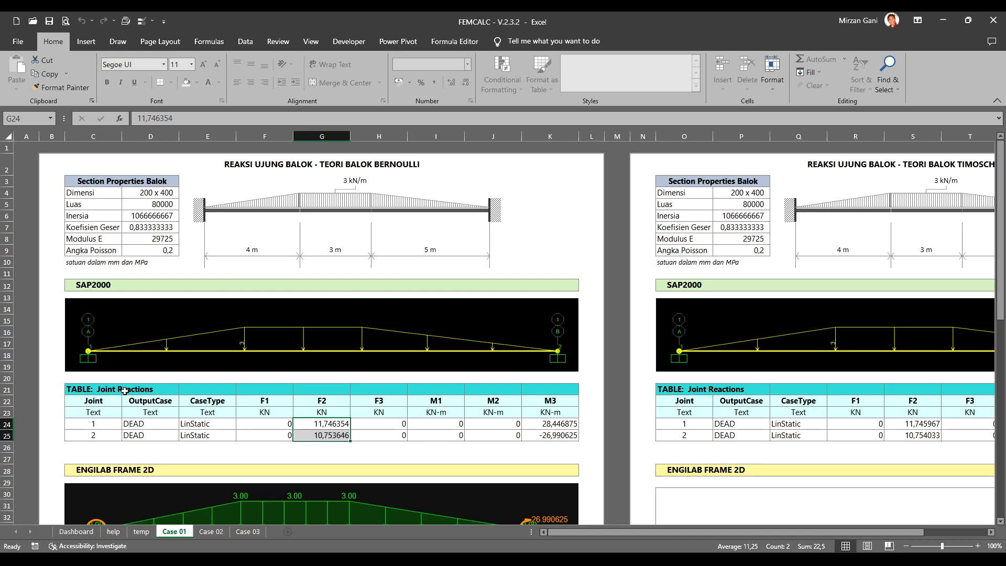
drag(94, 426, 567, 435)
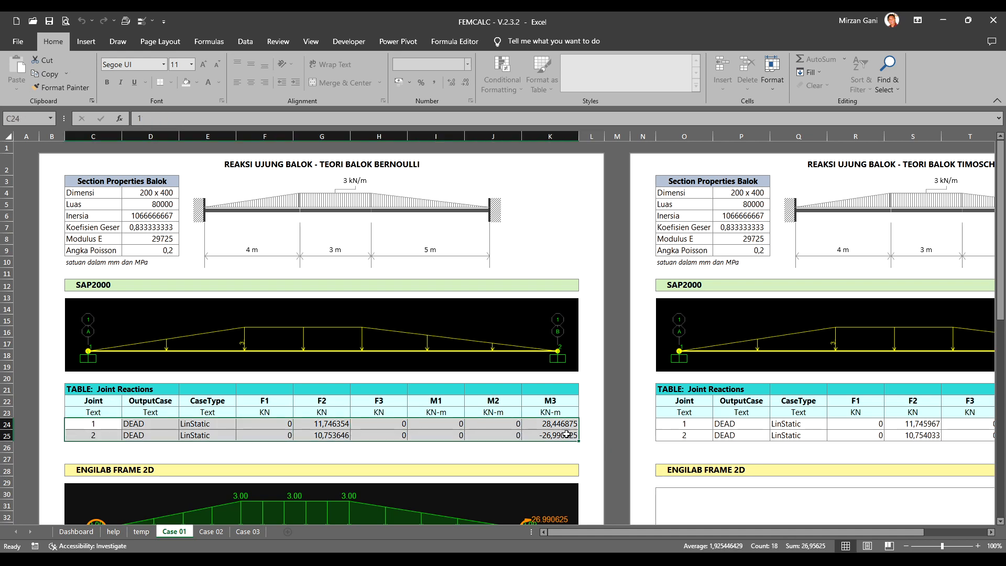
scroll(567, 434, down, 12)
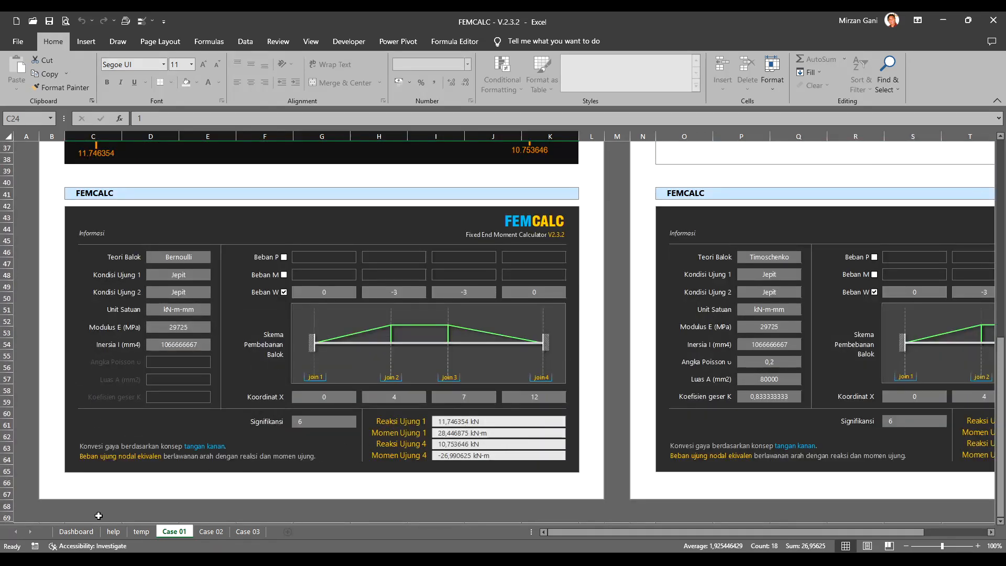
- Switch to SAP2000 and start a new model from the Beam template with units KN, m, C
click(68, 559)
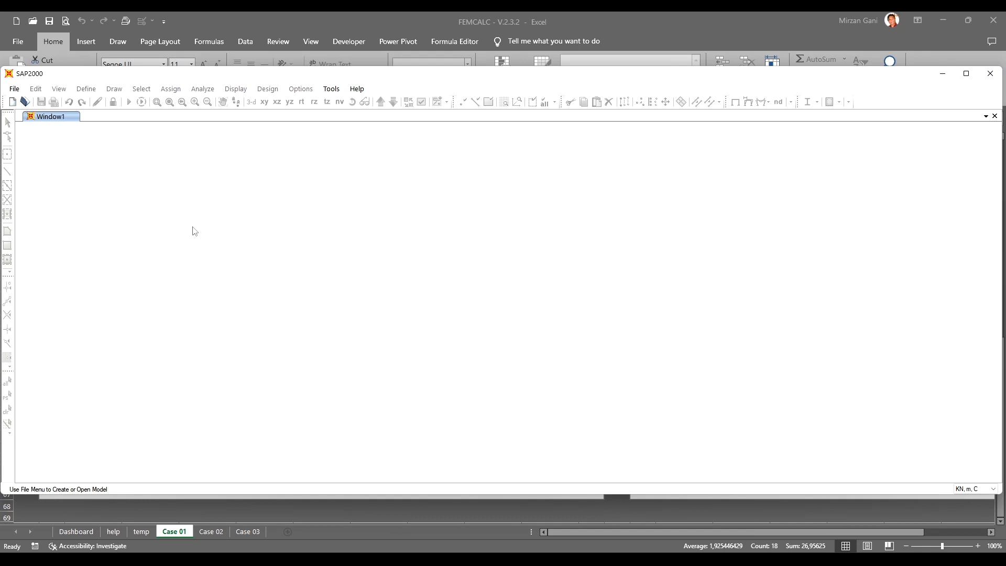
click(12, 102)
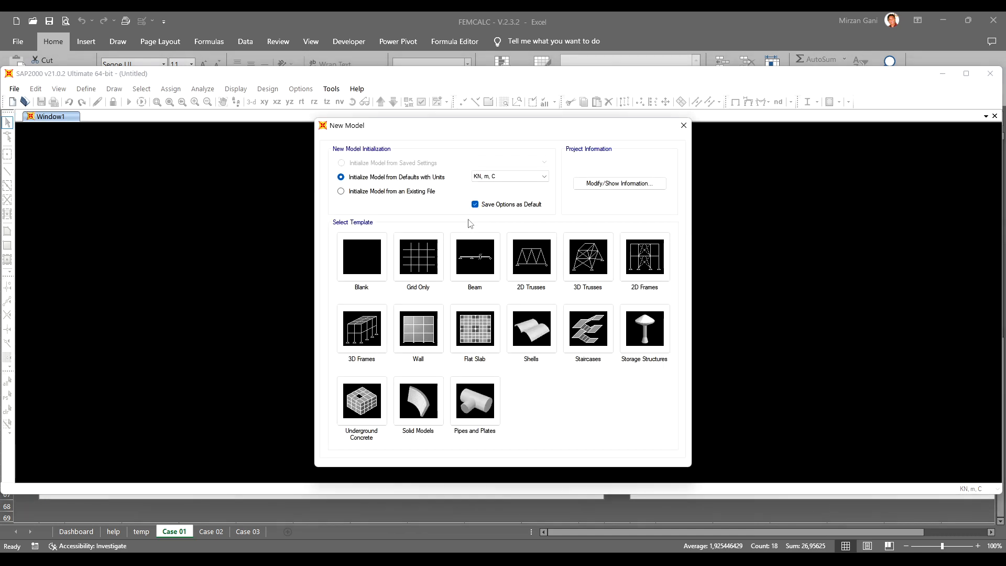
click(512, 181)
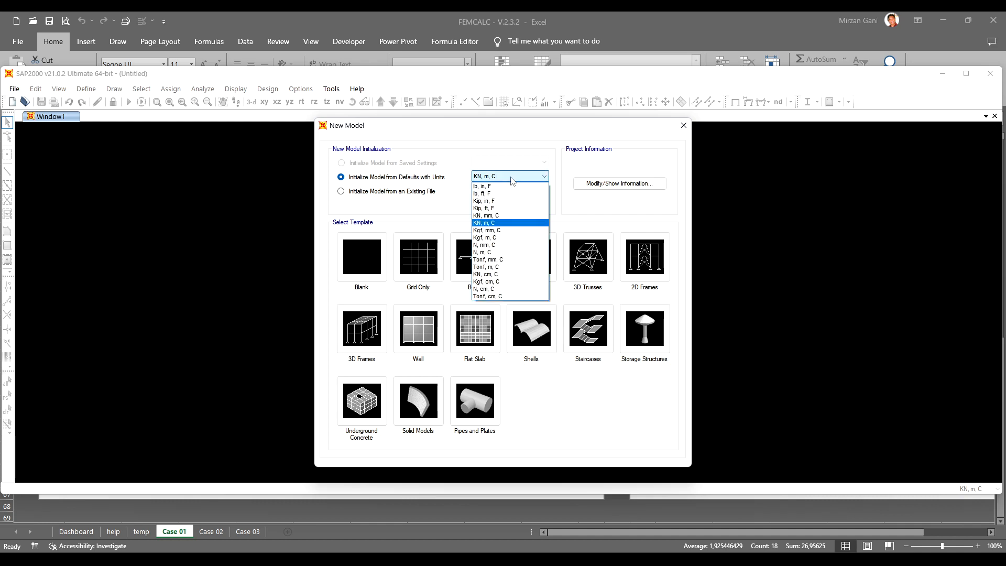
click(517, 227)
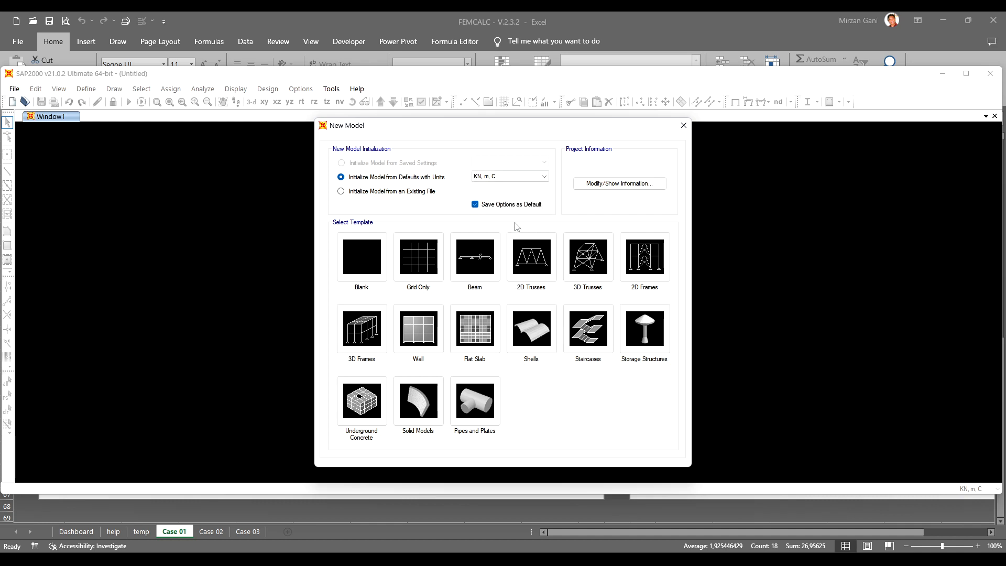
click(482, 255)
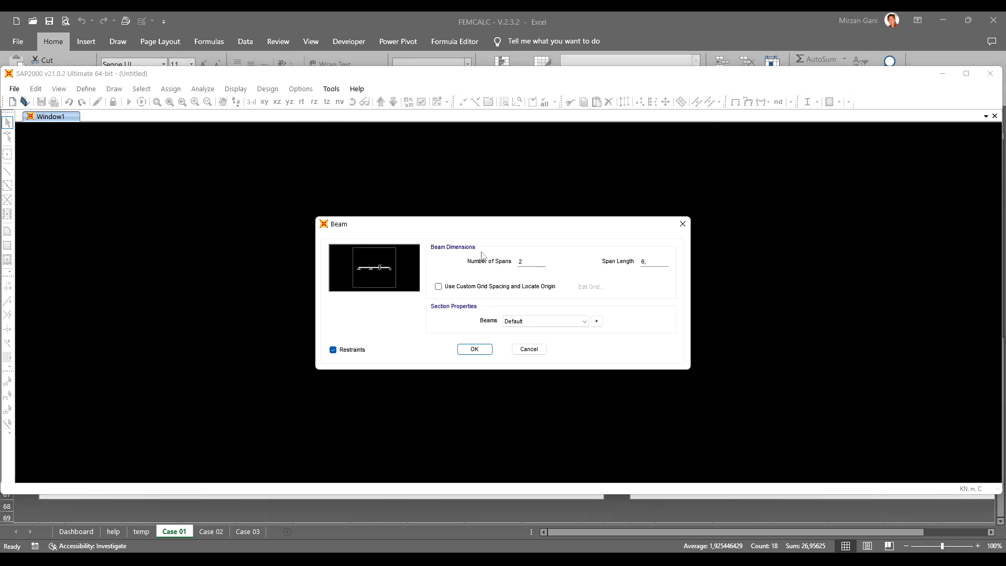
- Enable custom grid spacing for the beam and delete X grid line C
click(471, 286)
click(576, 287)
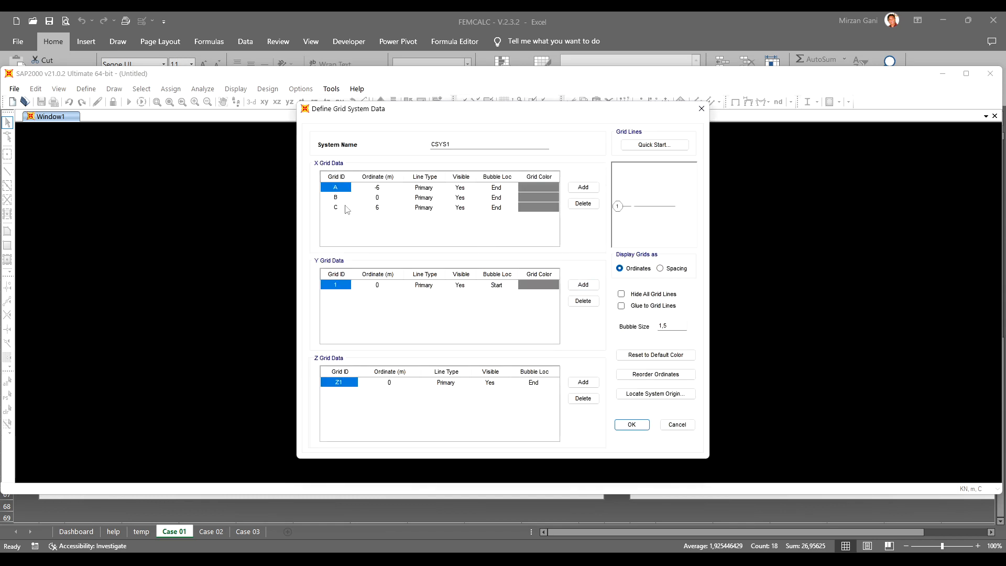
click(346, 208)
click(583, 203)
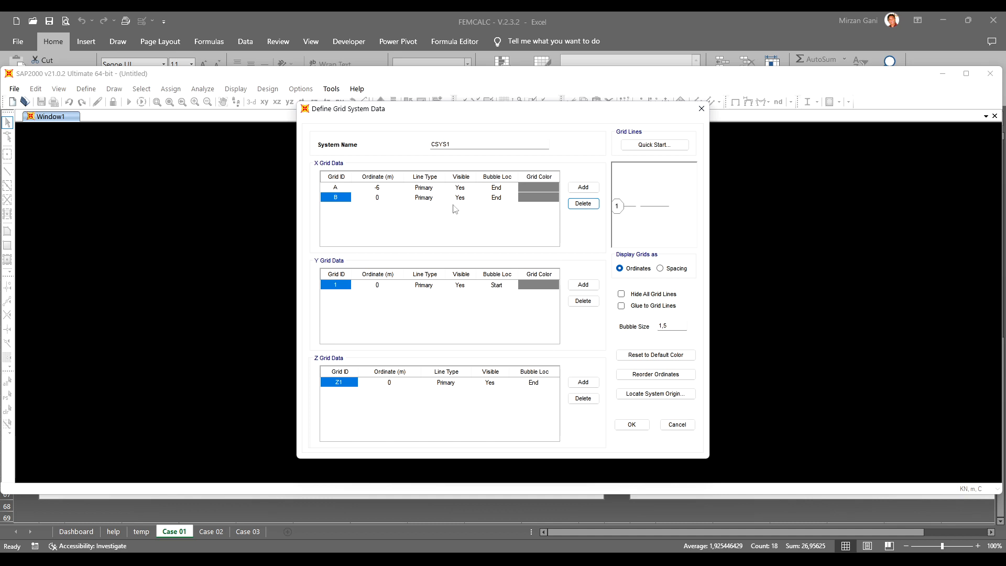
- Set the X ordinates of grid line A to 0 m and grid line B to 12 m, and create the beam
click(398, 190)
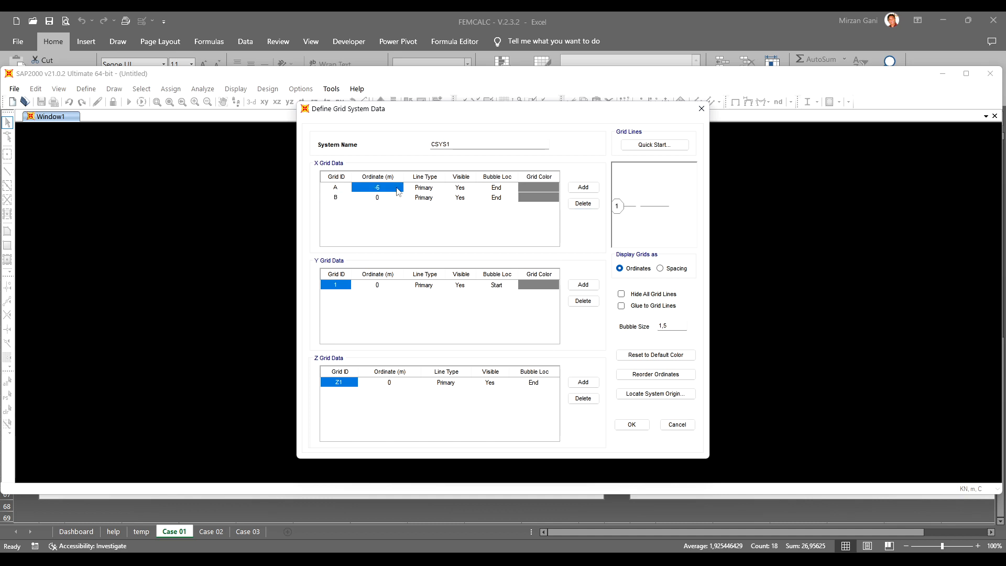
text(0)
click(393, 203)
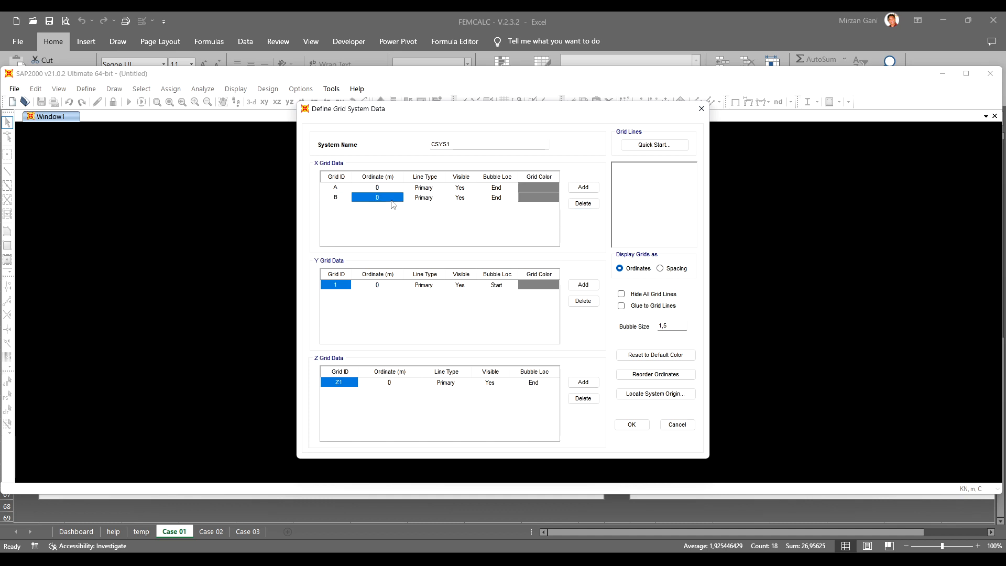
text(12)
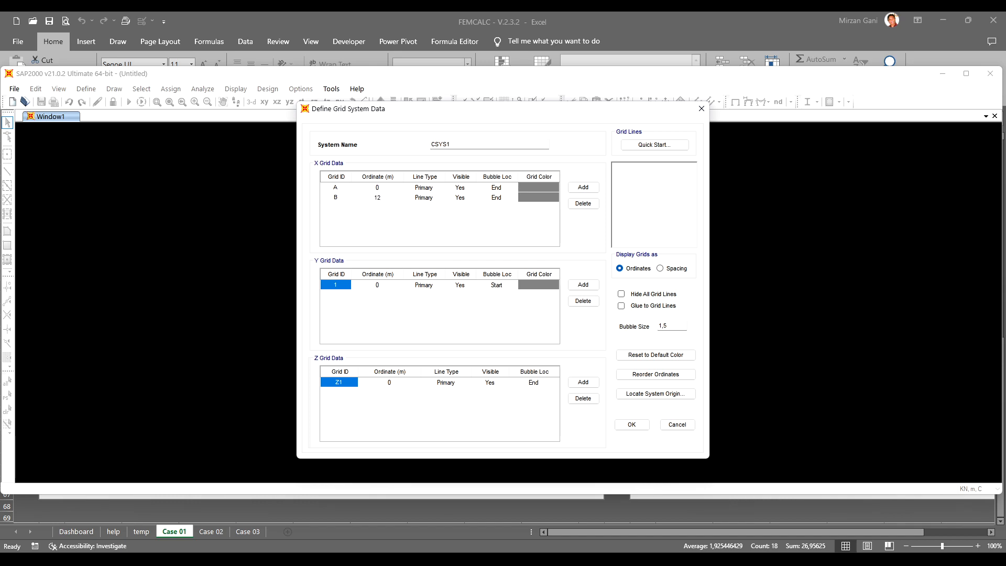
key(Return)
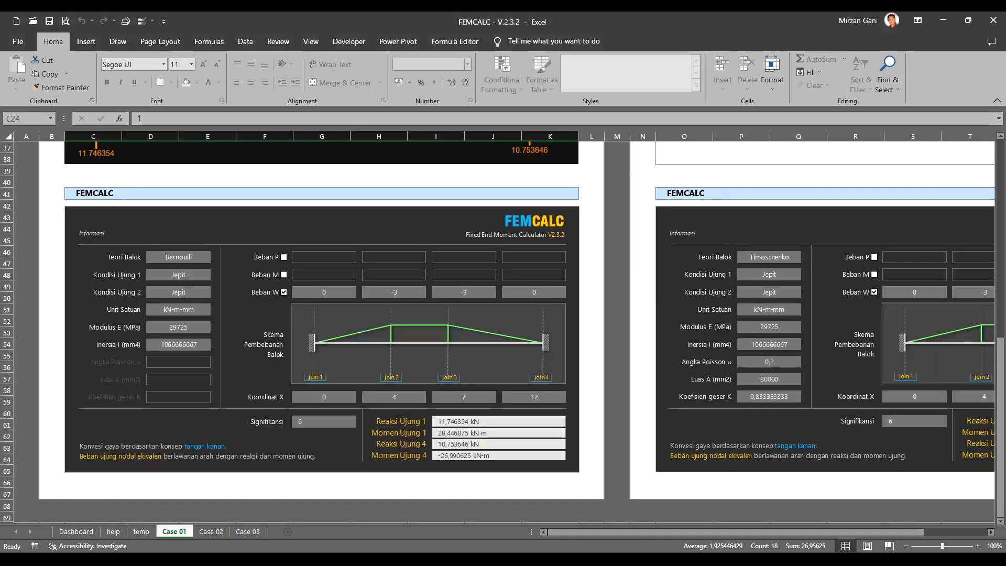
scroll(310, 205, up, 8)
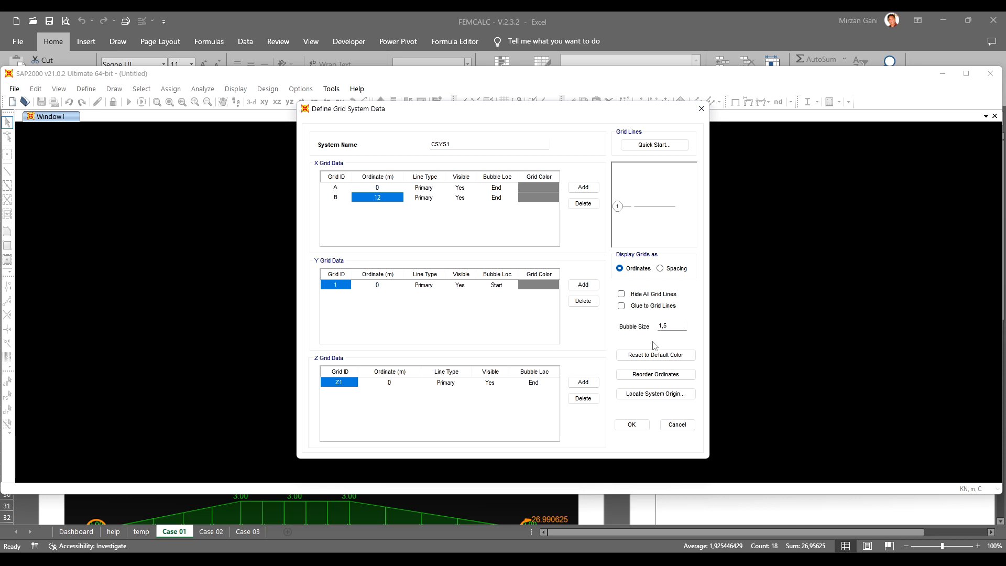
click(632, 424)
click(489, 350)
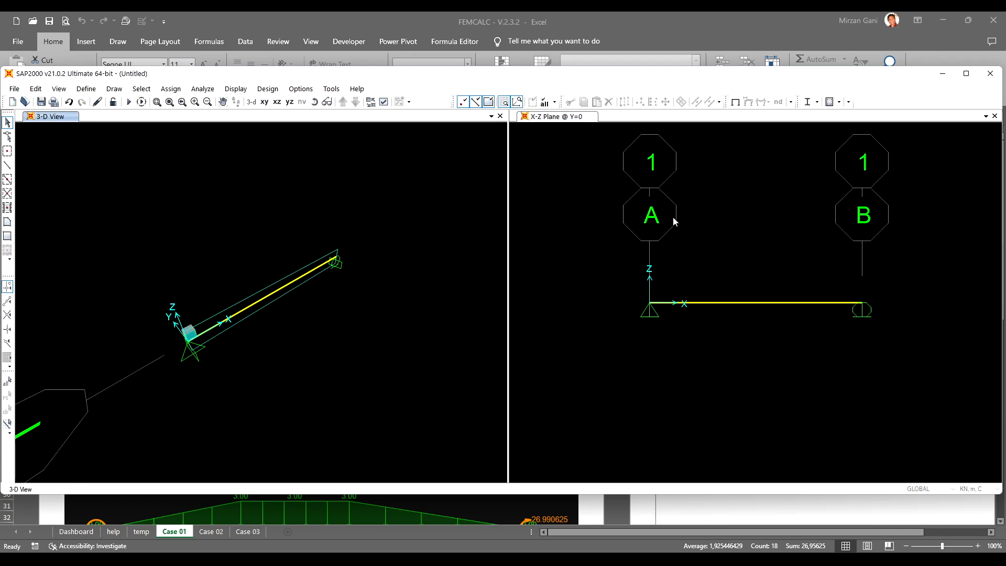
- Reduce the bubble size of the global grid system
click(480, 289)
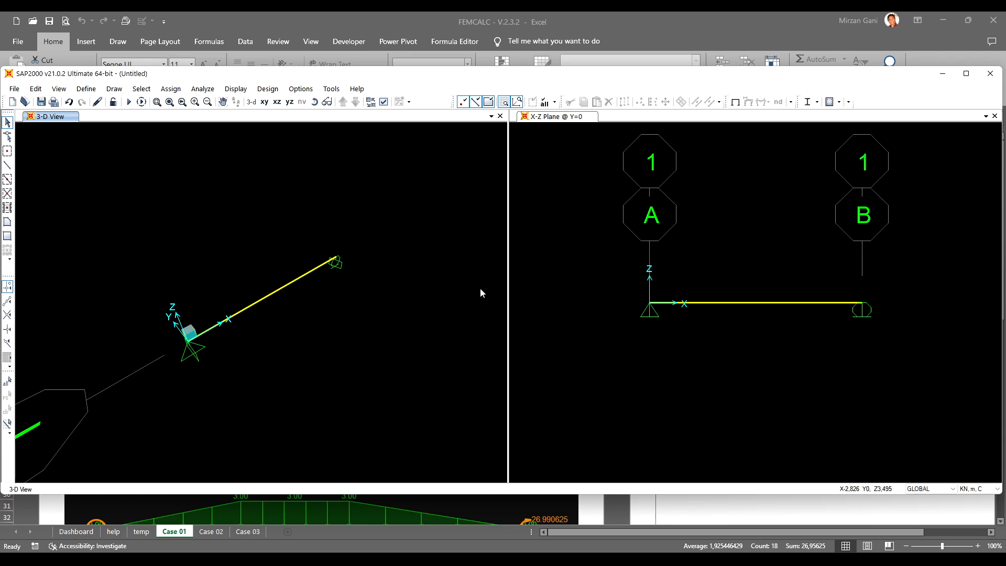
right_click(618, 290)
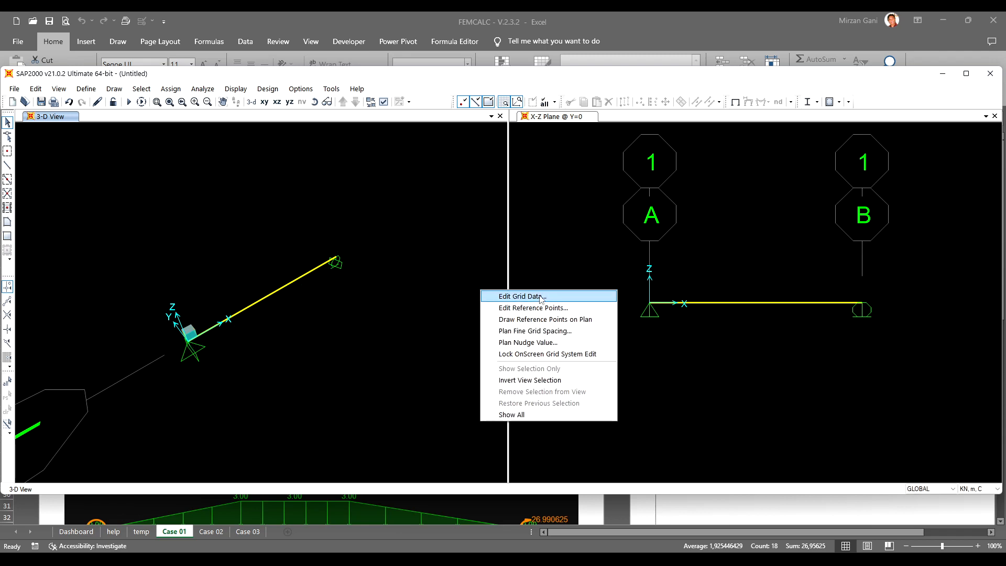
click(537, 295)
click(544, 293)
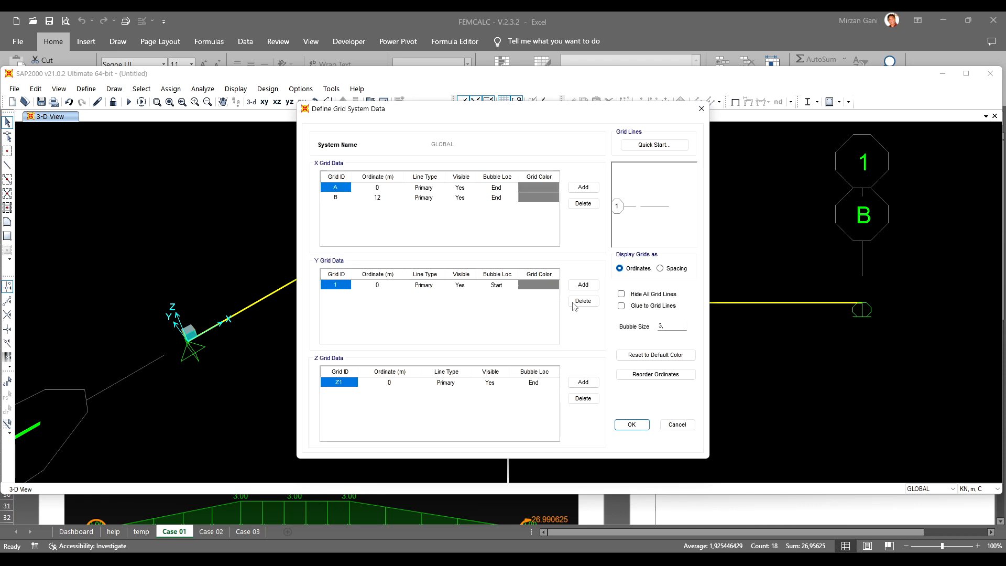
double_click(637, 326)
text(0)
click(632, 425)
click(527, 348)
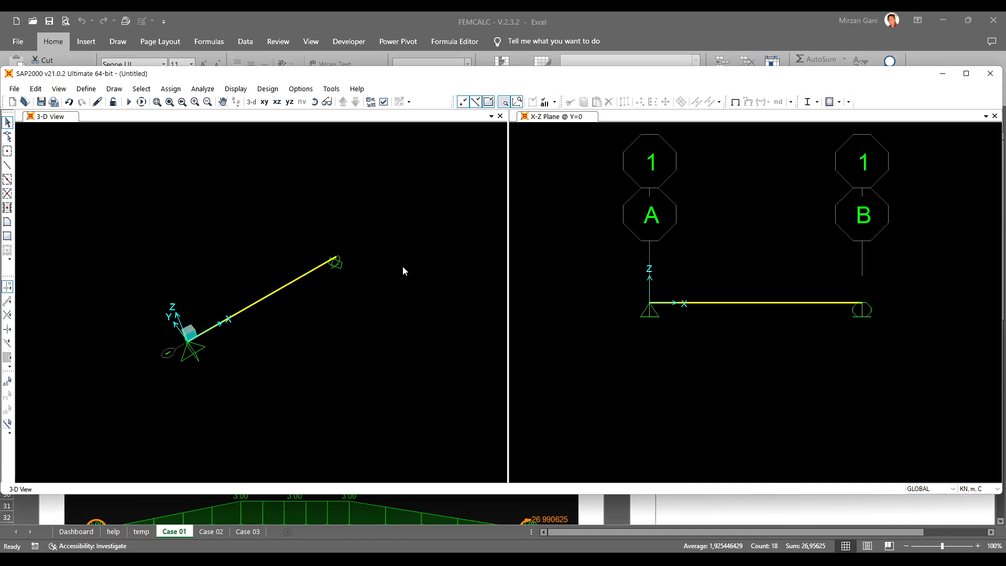
- Add a new material with region United States, type Concrete and the User standard
click(86, 92)
click(105, 101)
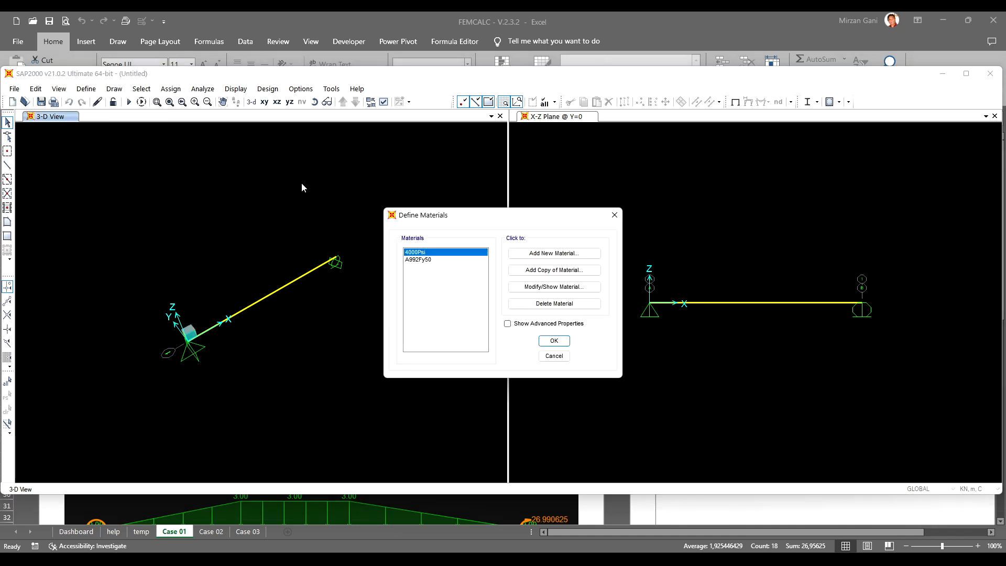
click(571, 254)
click(503, 283)
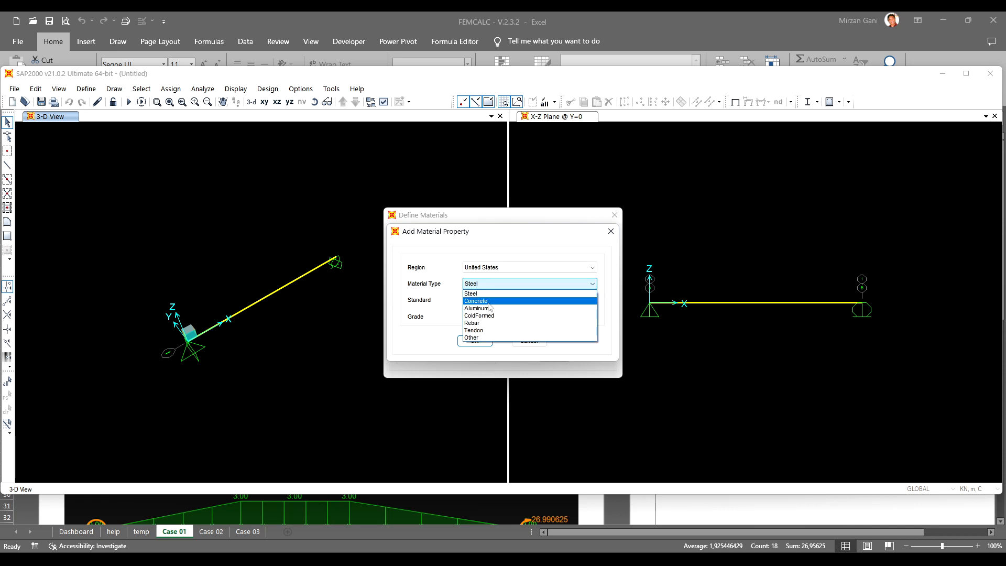
click(490, 299)
click(489, 301)
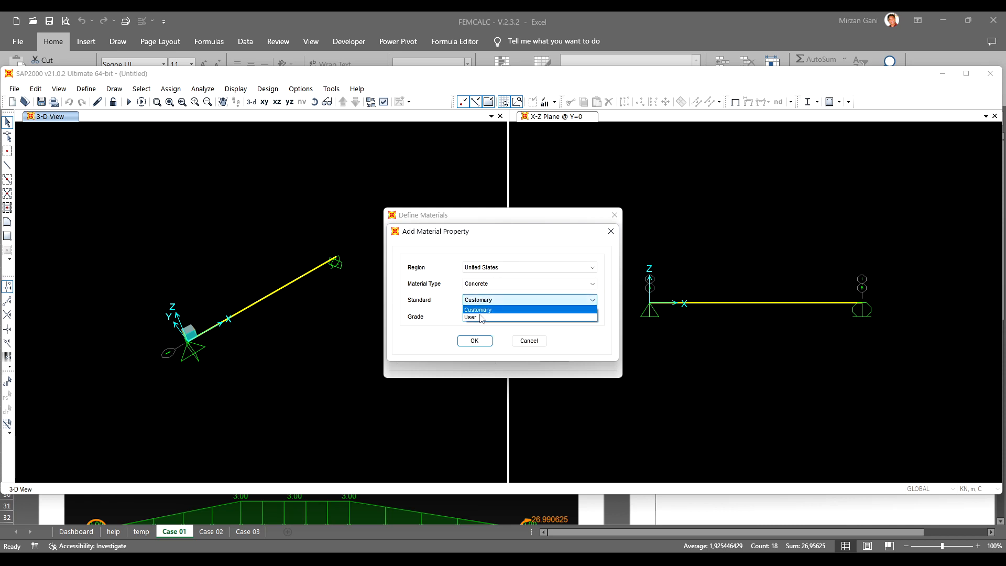
click(481, 316)
click(475, 342)
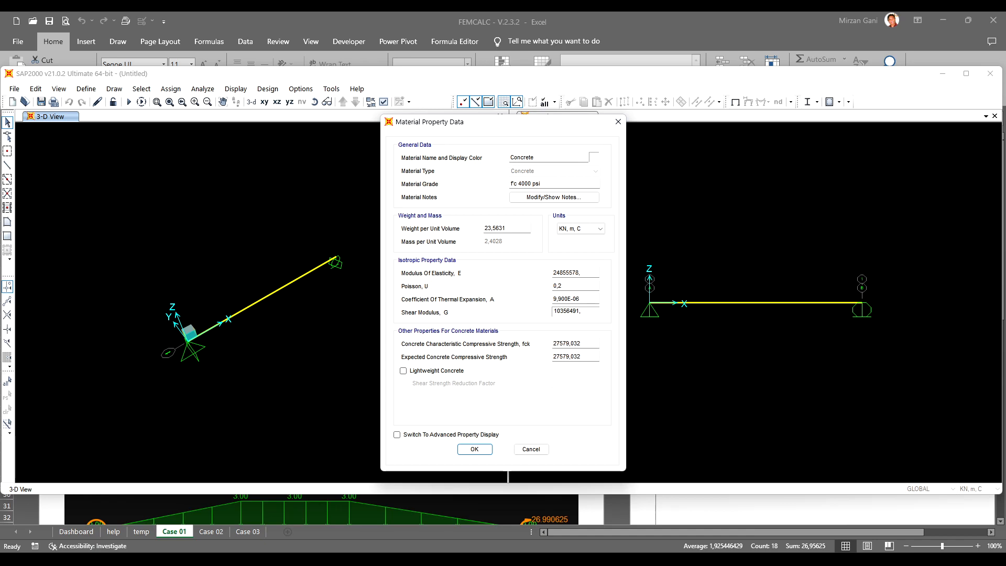
- Check the beam's modulus E and Poisson ratio in the Excel section properties table, and return to SAP2000
click(63, 559)
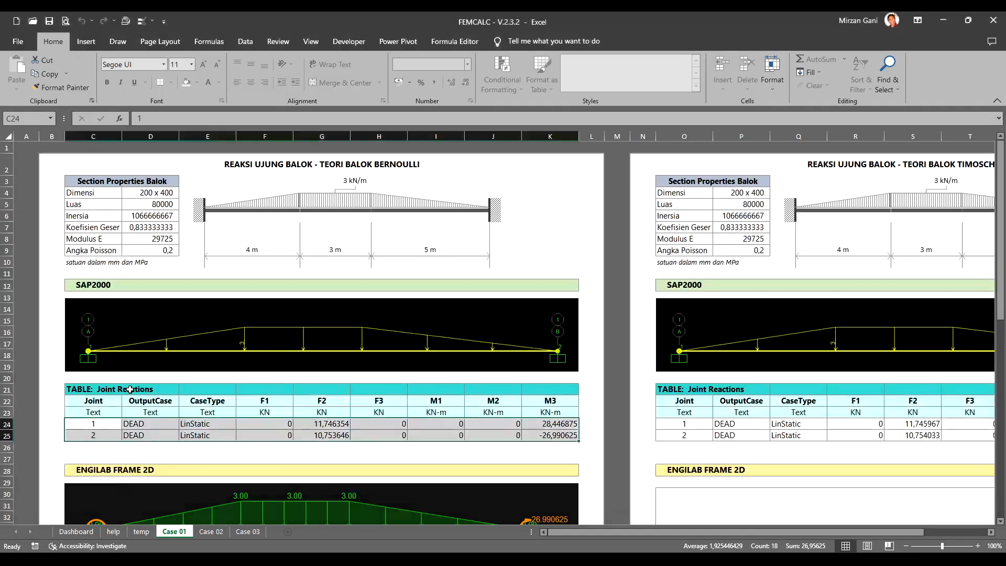
click(142, 237)
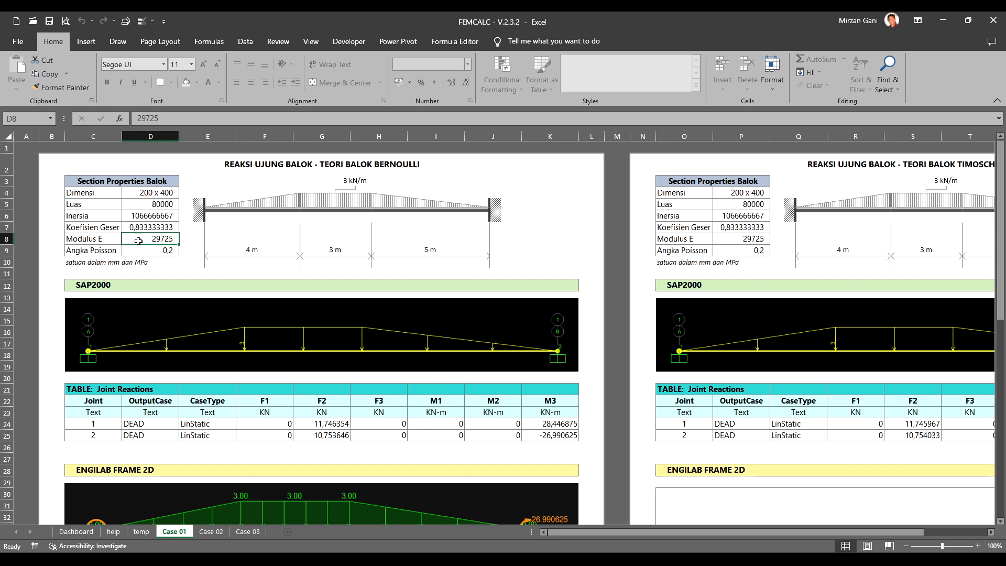
click(134, 248)
key(alt+Tab)
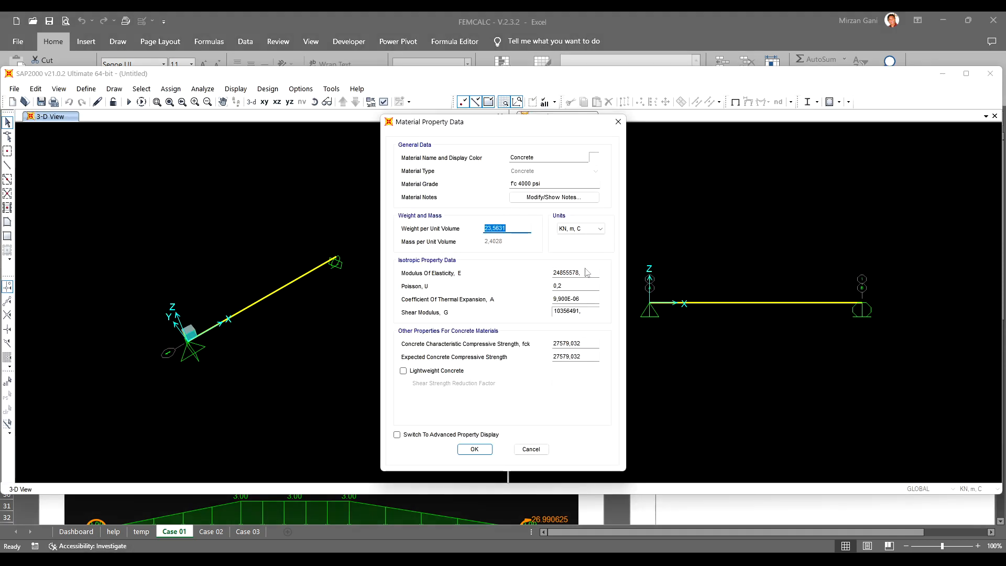
- Switch the concrete material's units to N, mm, C and set its modulus of elasticity to 29725
click(581, 229)
click(580, 298)
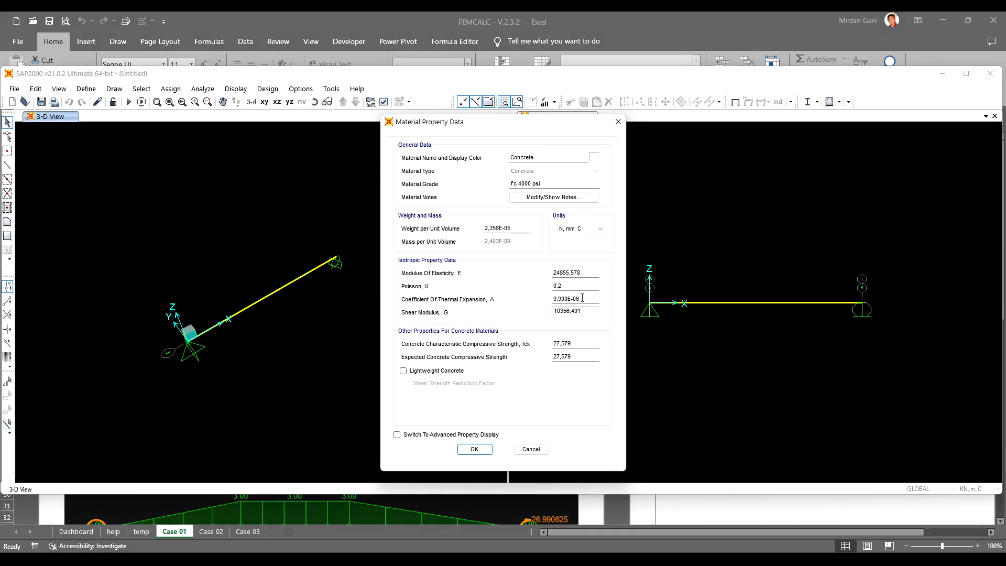
double_click(584, 273)
text(29725)
click(565, 286)
- Edit the material grade text, set the characteristic and expected concrete compressive strengths to 40, and accept the material definition
drag(543, 184, 484, 188)
text(fc)
double_click(584, 347)
text(40)
key(Tab)
double_click(597, 360)
text(40)
click(487, 450)
click(568, 344)
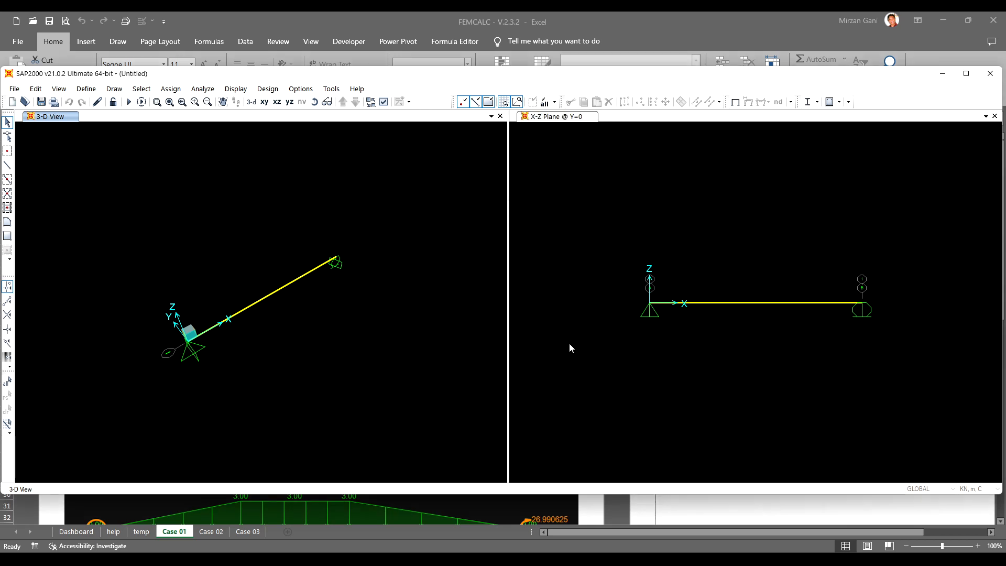
- Add a rectangular frame section named 200x400 with Concrete as its material
click(95, 88)
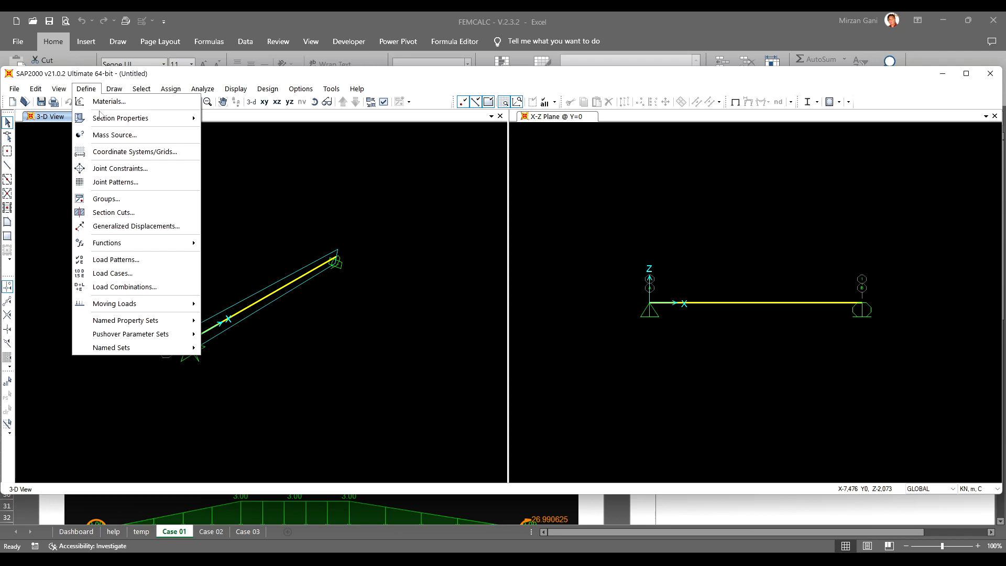
mouse_move(111, 120)
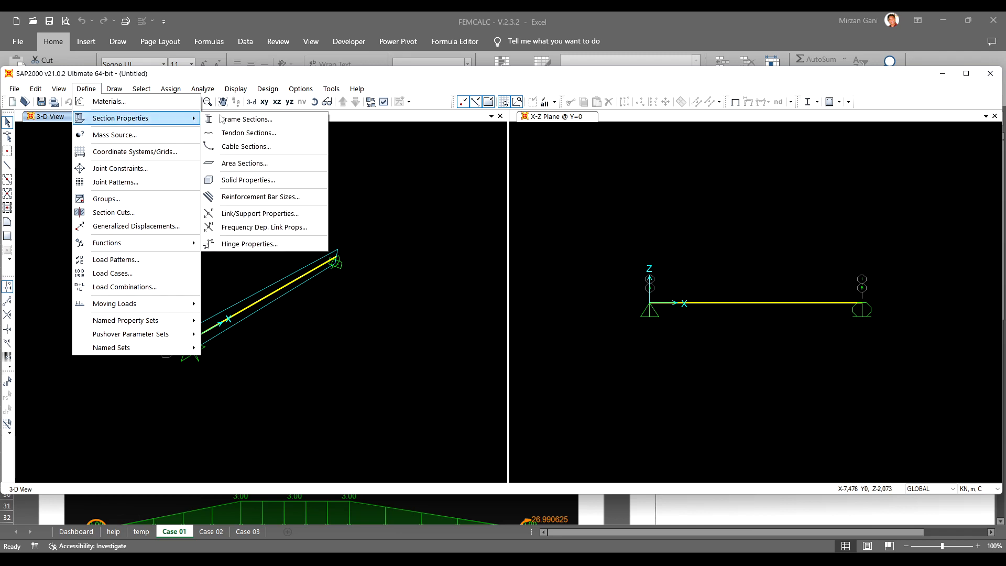
click(255, 119)
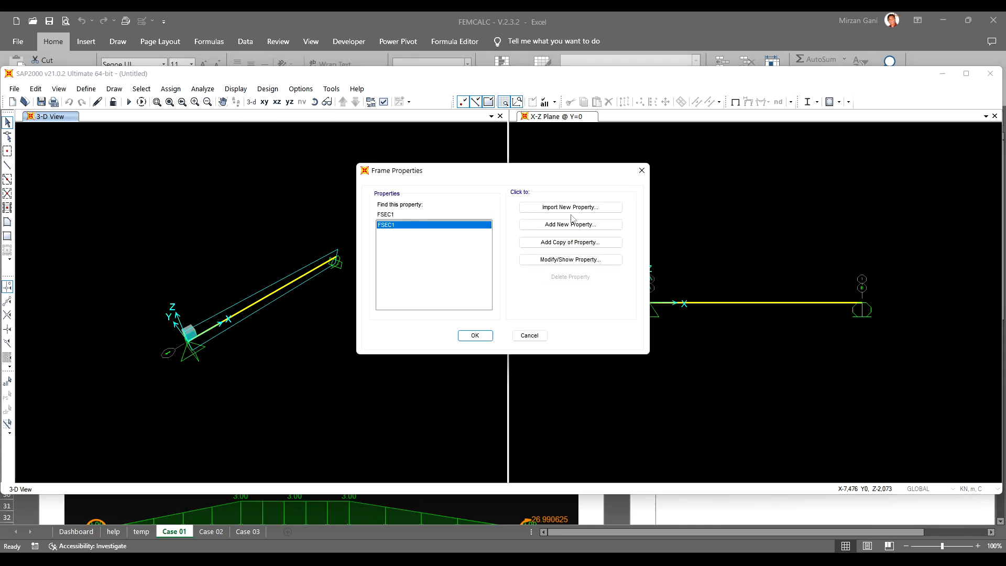
click(583, 225)
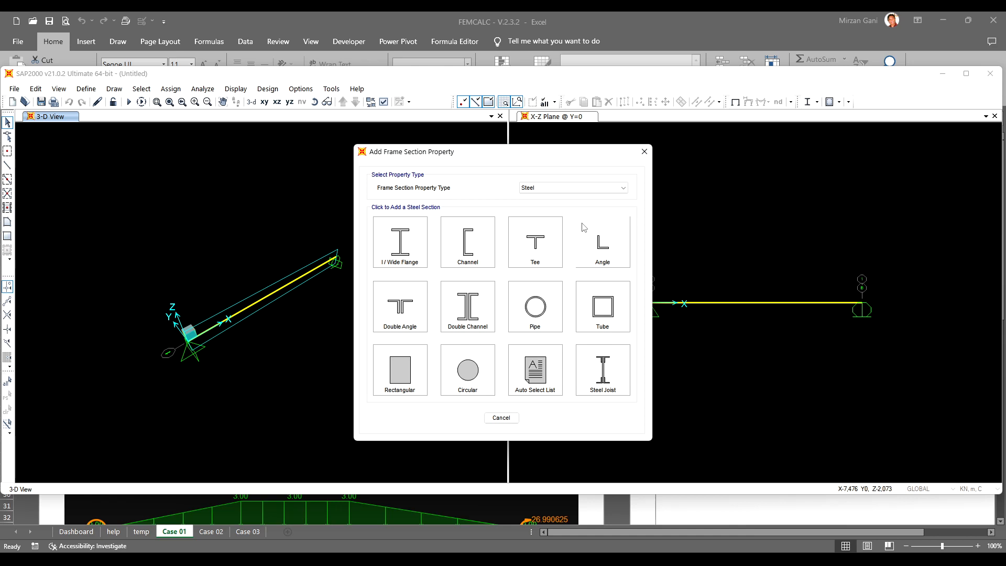
click(408, 363)
click(408, 360)
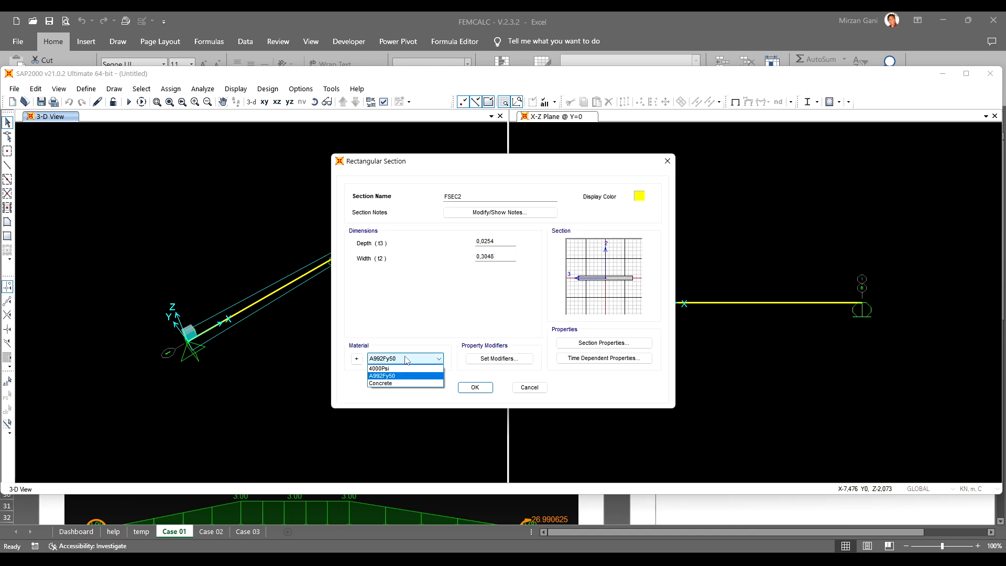
click(407, 384)
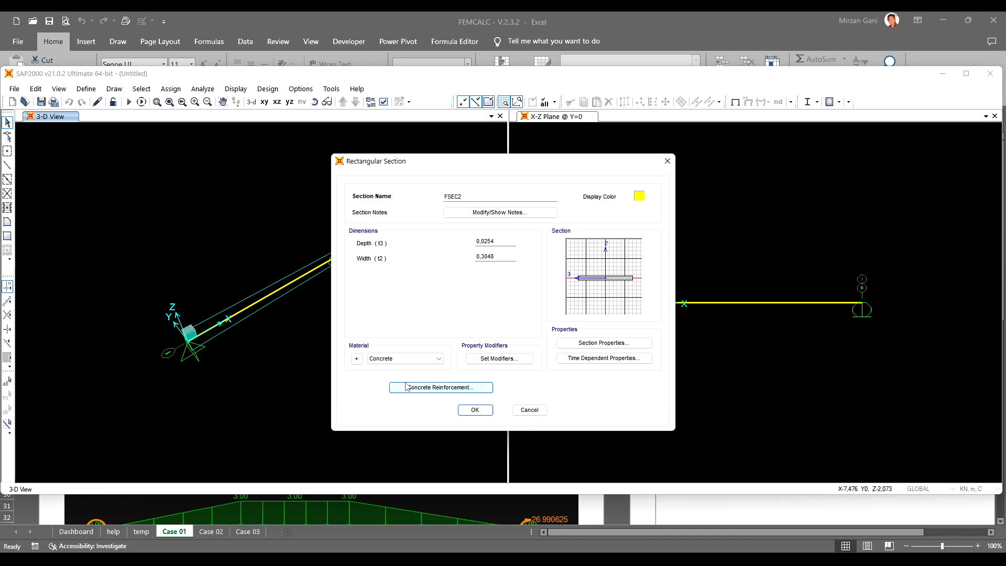
double_click(512, 199)
text(200x400)
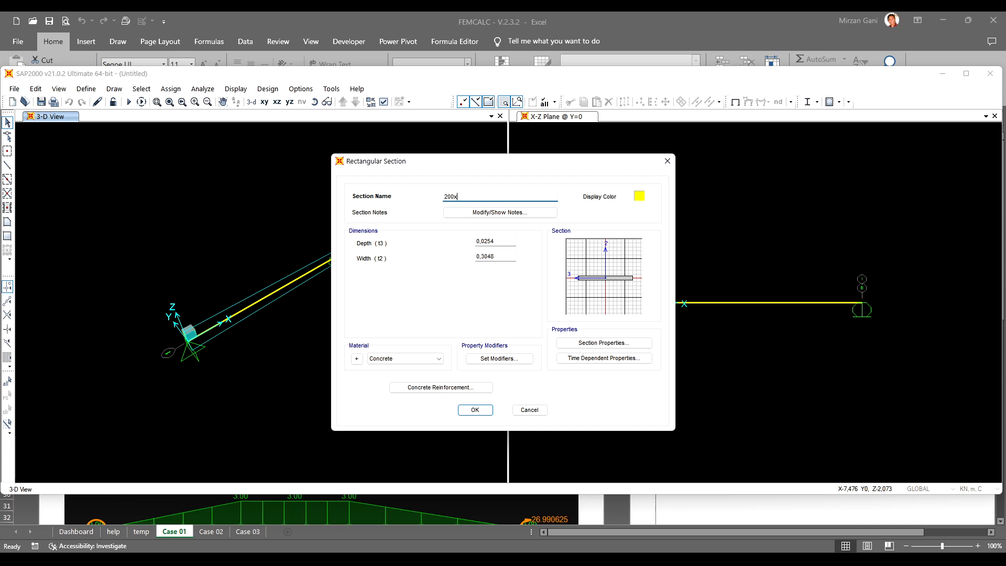
- Set the rectangular section's depth to 0,4 and its width to 0,2
click(494, 241)
drag(482, 241, 511, 241)
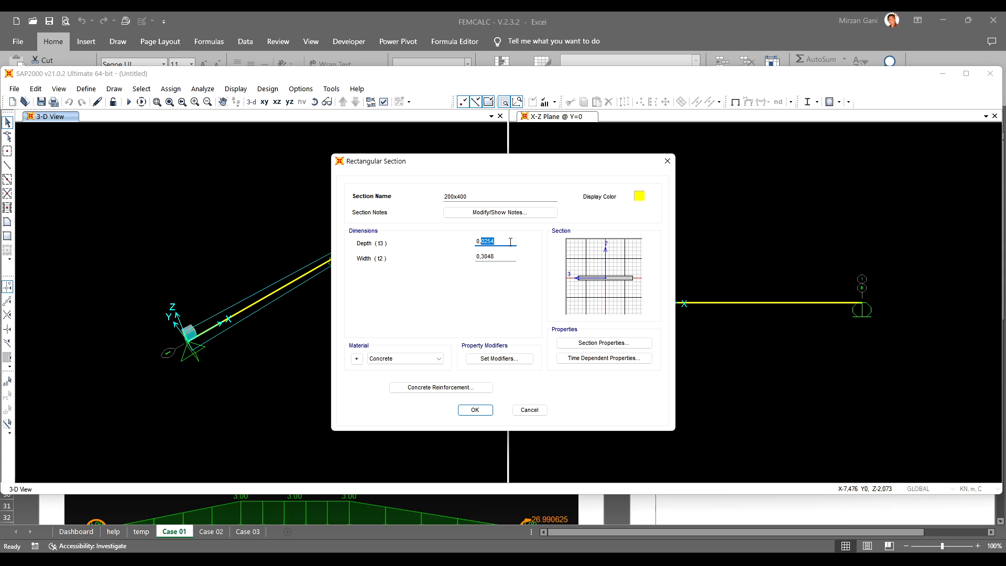
text(4)
drag(484, 256, 492, 256)
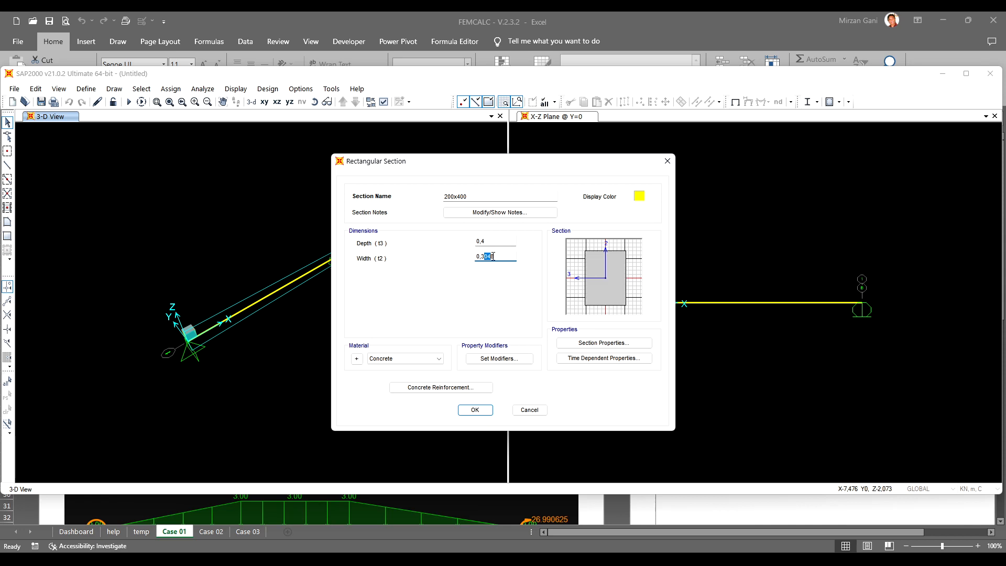
key(BackSpace)
key(BackSpace)
- Set the section's concrete reinforcement design type to Beam (M3 Design Only) and accept the section definition
click(483, 387)
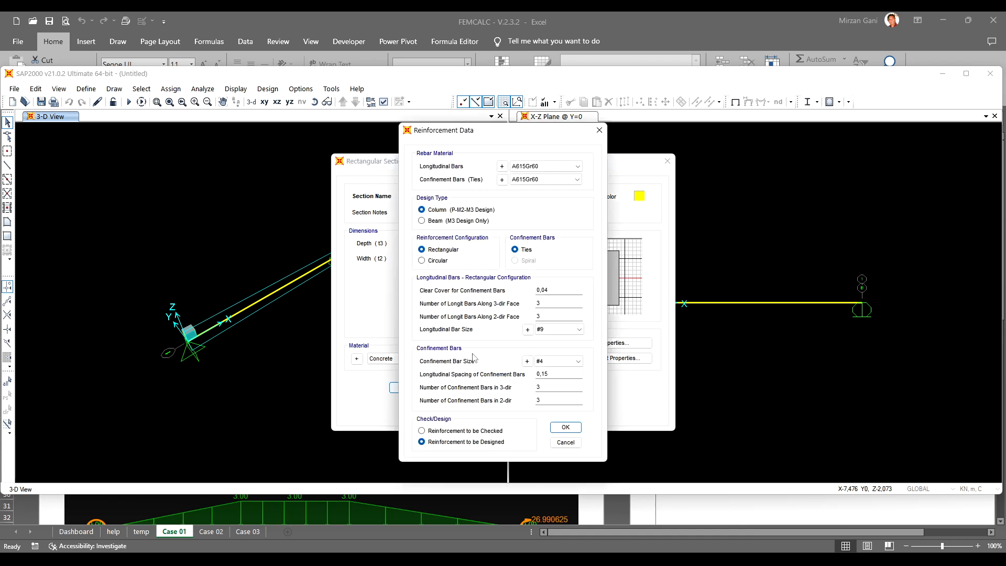
click(461, 221)
click(486, 346)
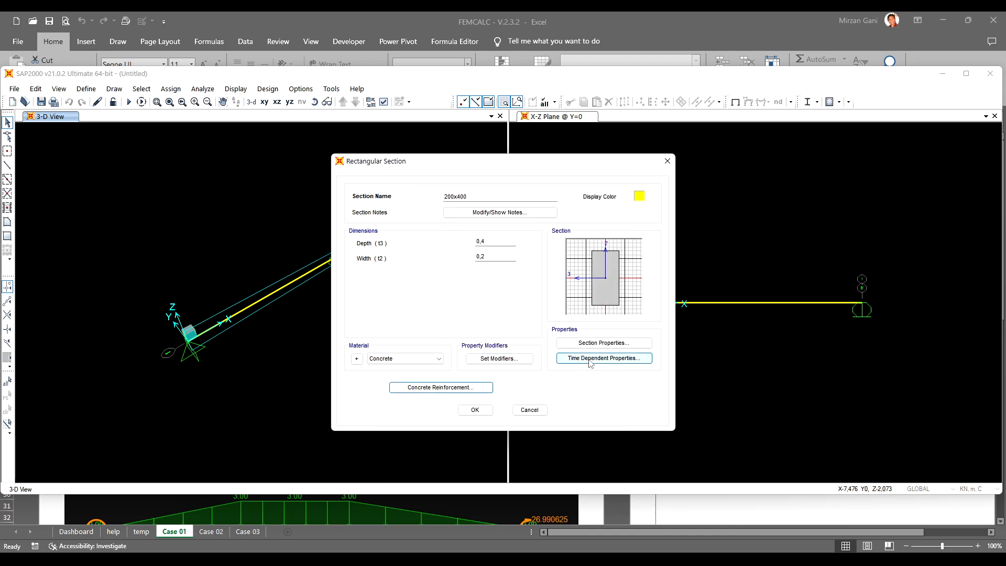
click(475, 410)
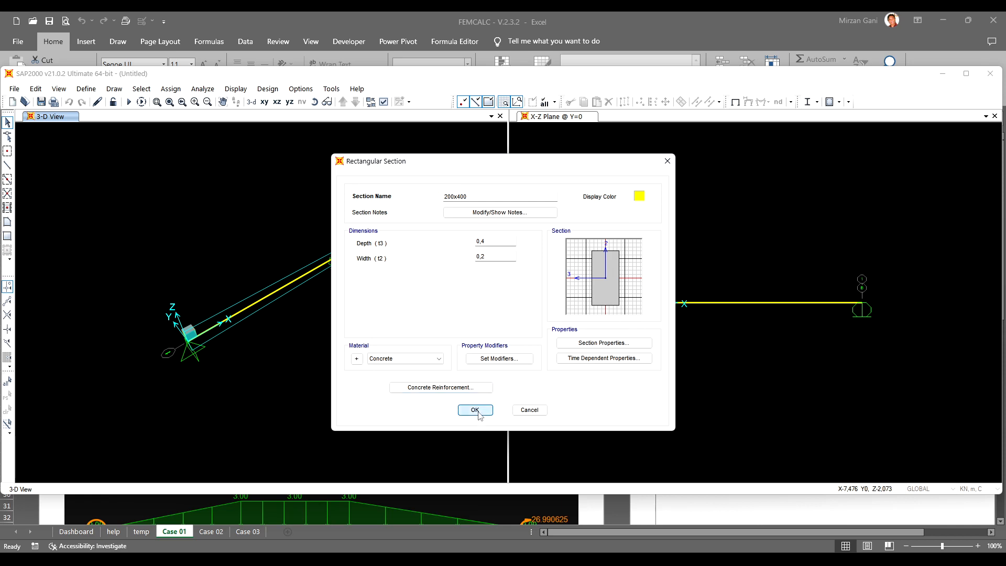
click(475, 335)
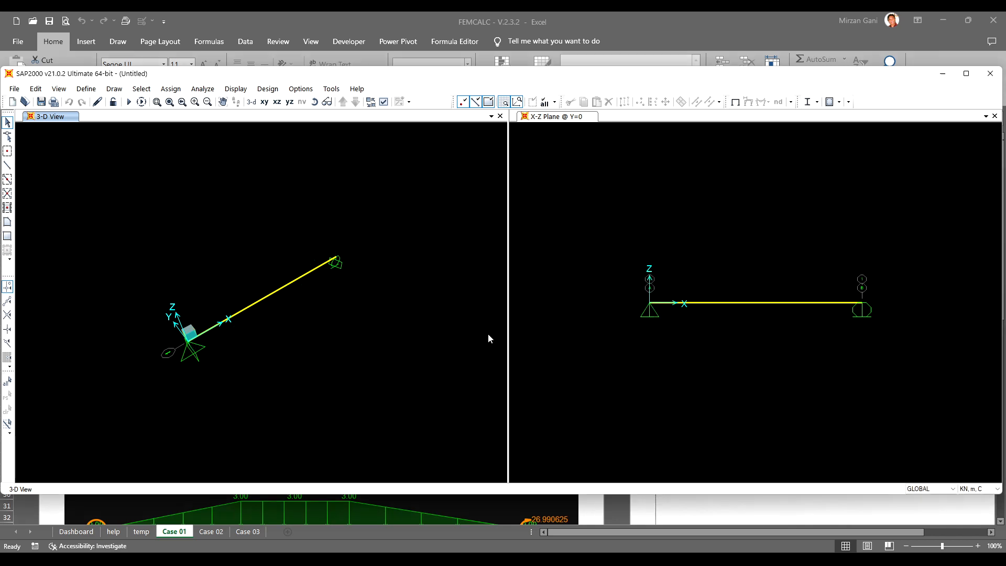
- Assign the 200x400 frame section to the beam
click(302, 281)
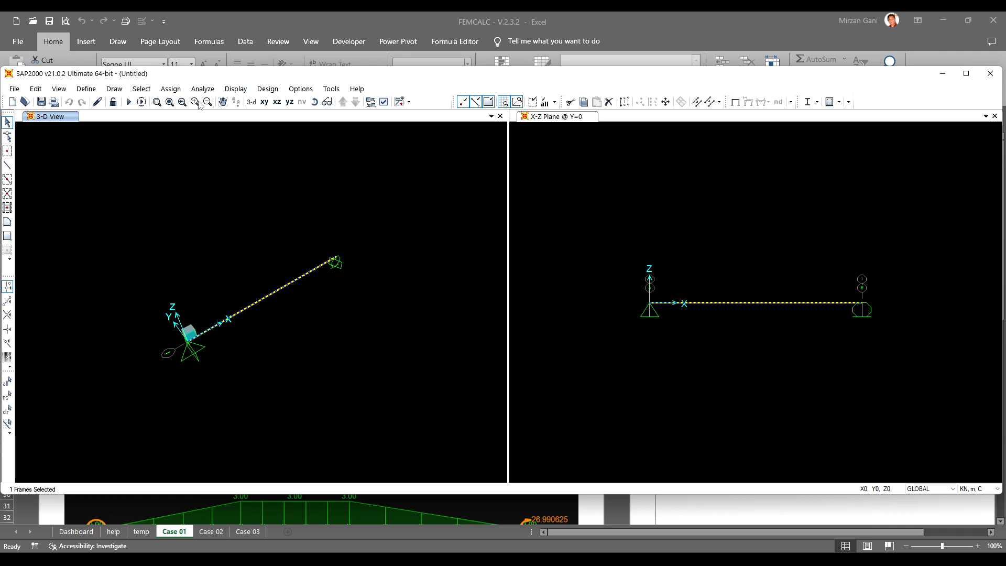
click(171, 88)
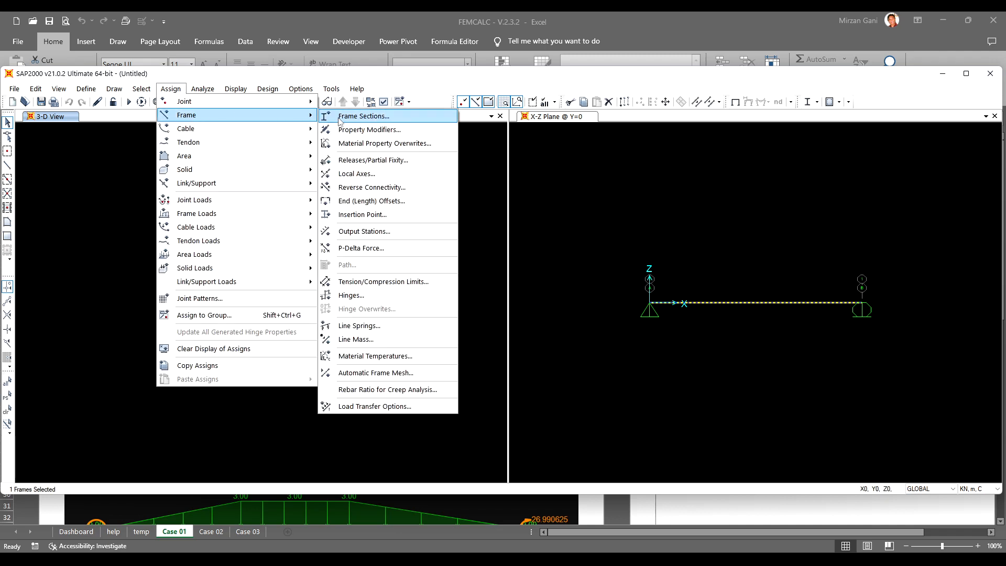
click(339, 116)
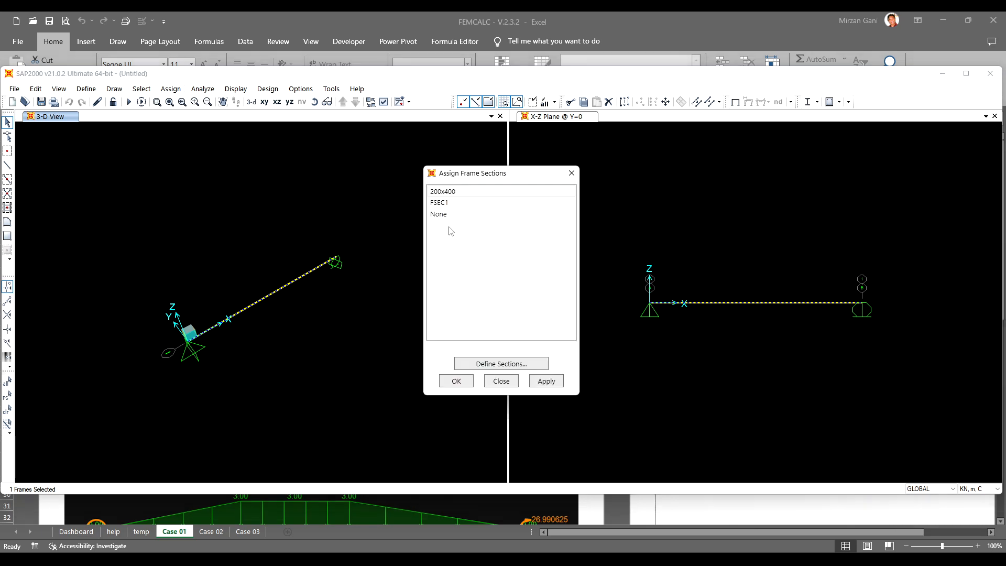
click(455, 192)
click(468, 384)
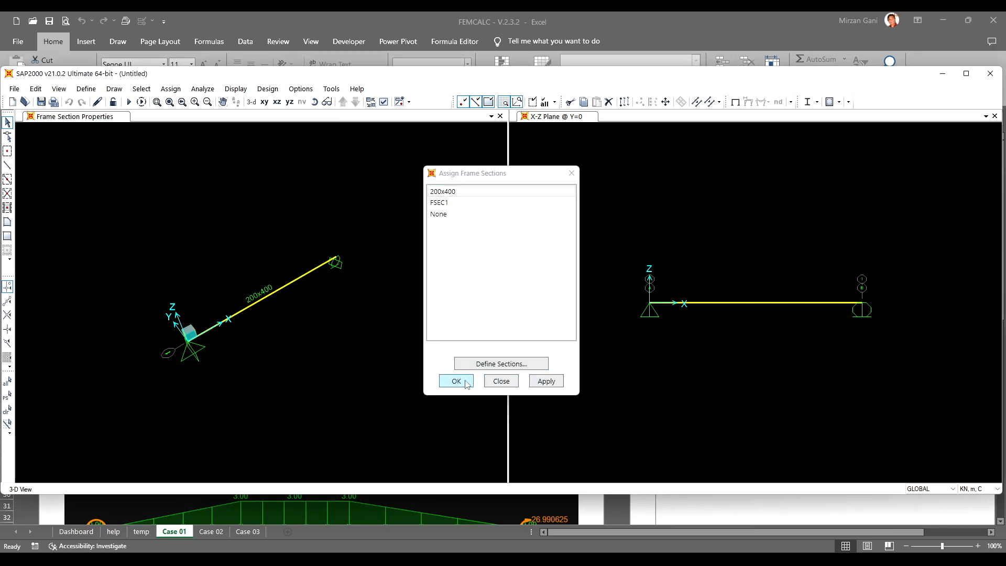
click(441, 383)
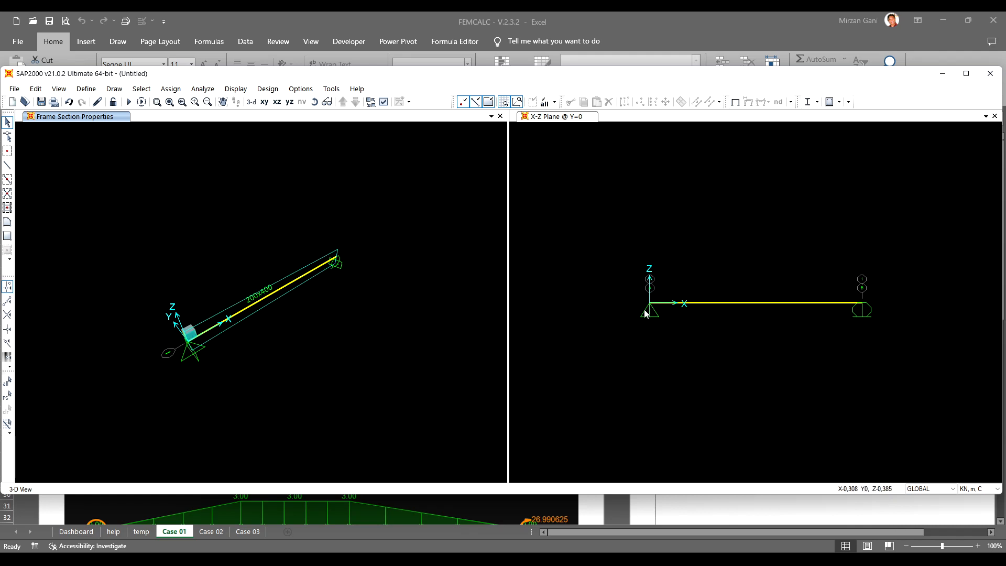
- Examine the beam diagram at the top of the Case 01 sheet in Excel, and return to SAP2000
click(385, 30)
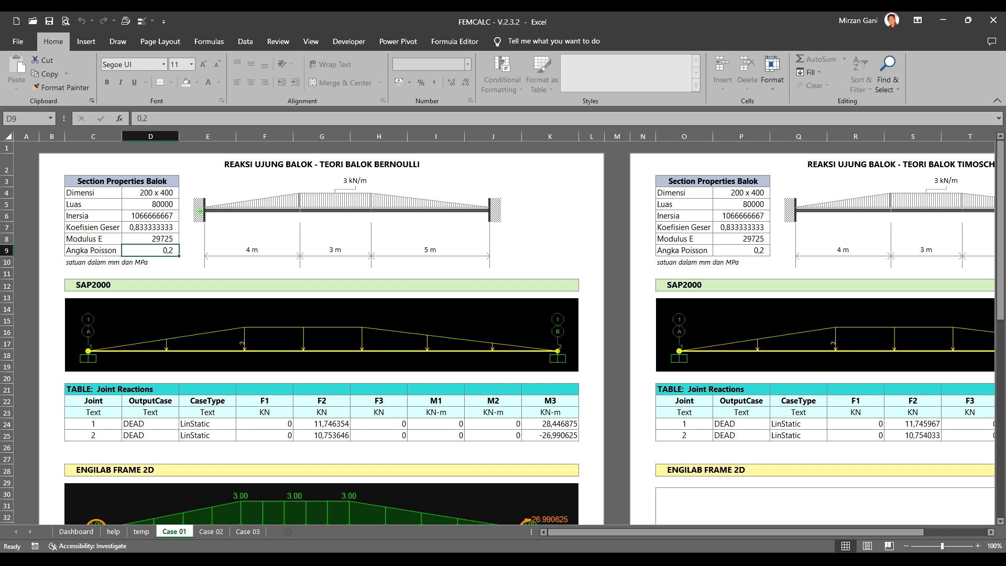
shift+drag(200, 211, 340, 211)
key(Escape)
key(alt+Tab)
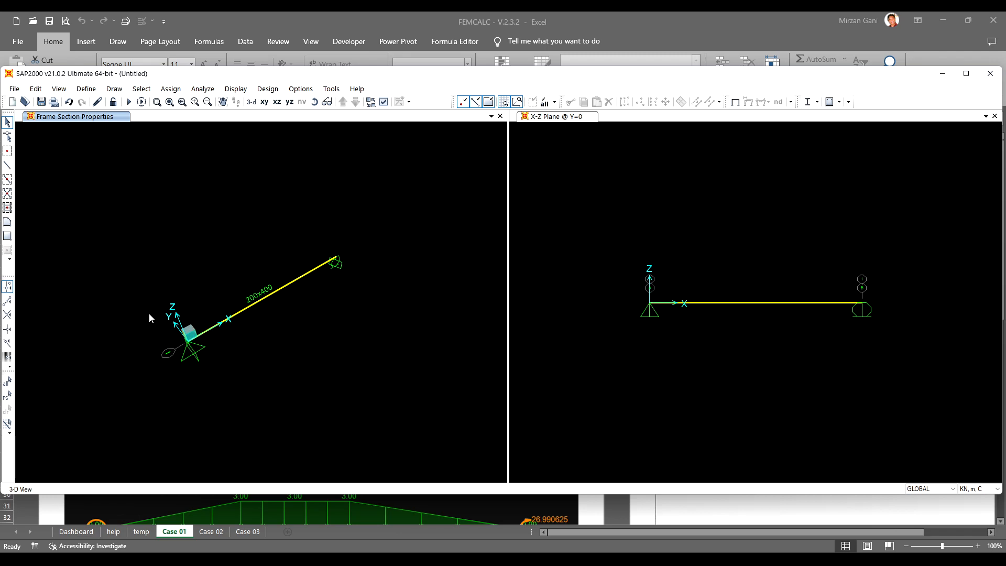
- Set the 3D view's up direction to Y
click(312, 89)
mouse_move(417, 266)
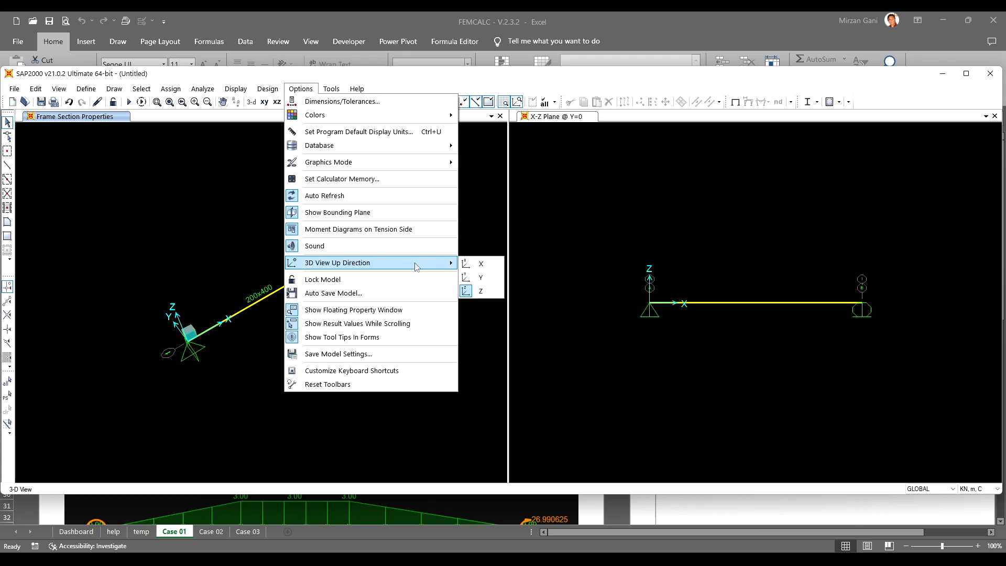
click(482, 278)
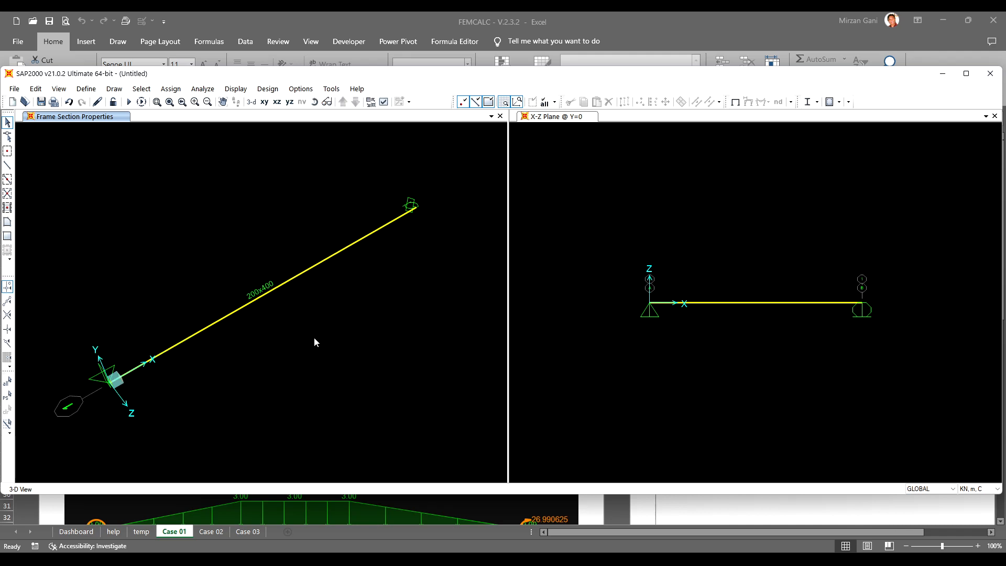
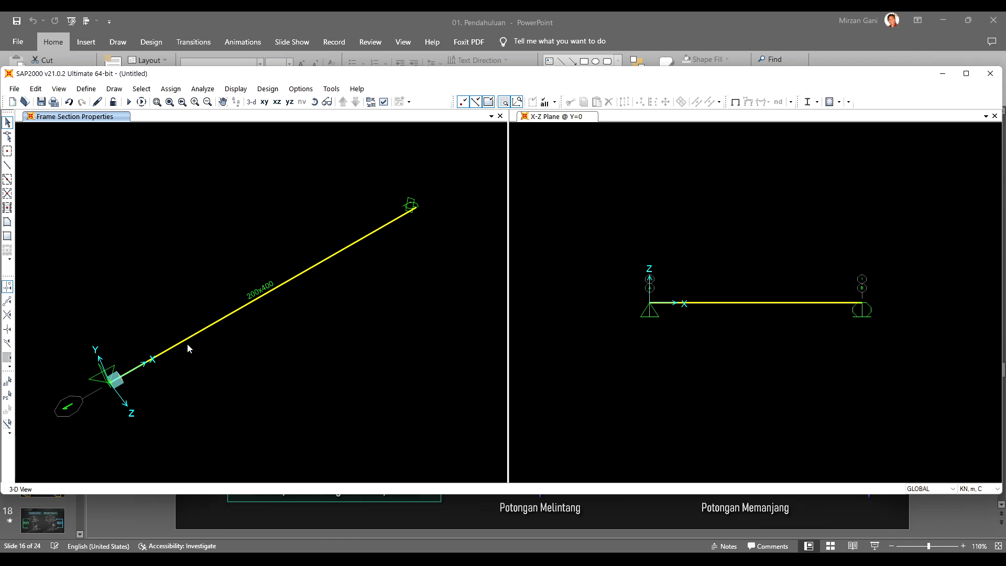
- Review the Case 01 sheet's SAP2000 model and joint reactions in Excel, and return to SAP2000
click(131, 558)
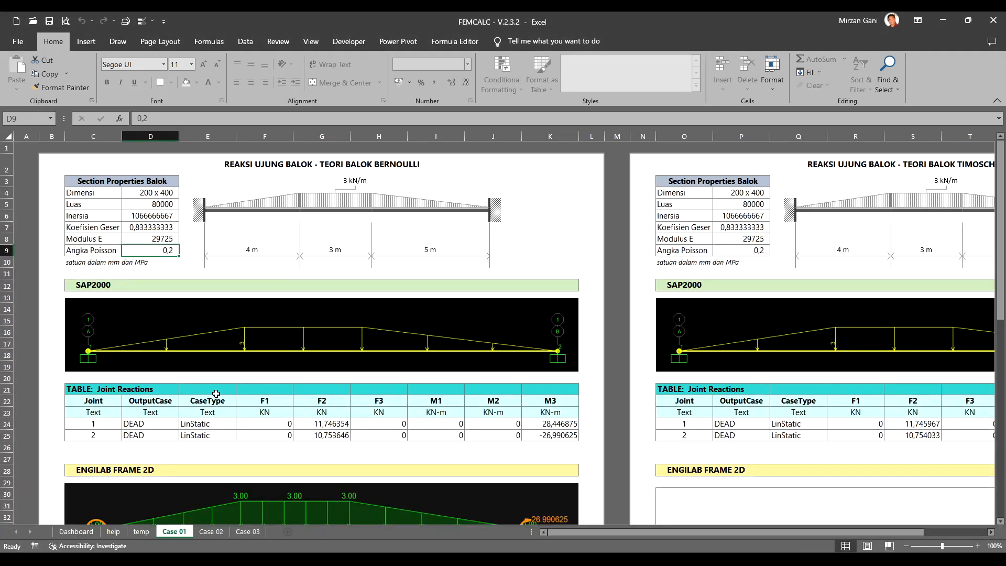
click(123, 558)
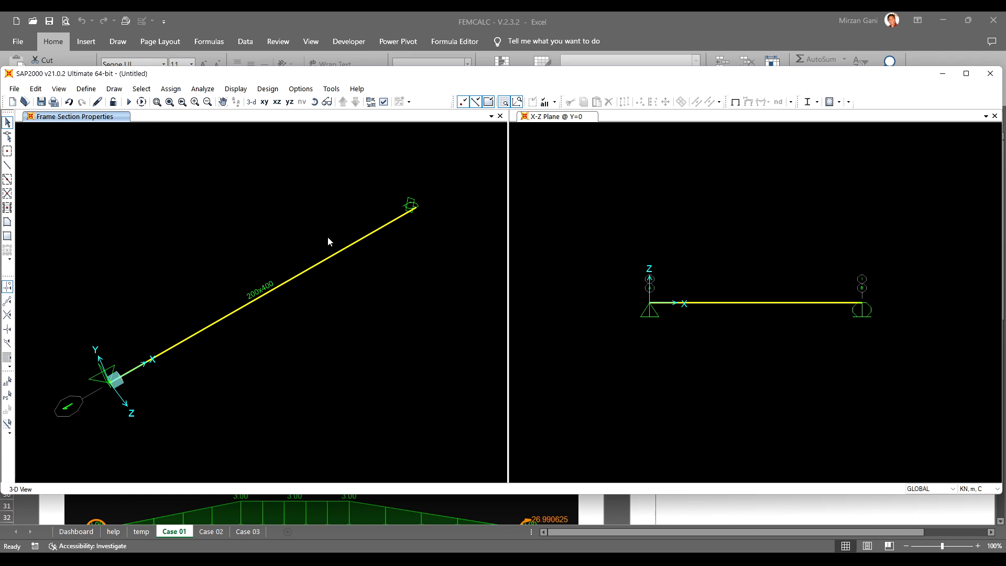
drag(327, 238, 305, 286)
- Inspect the 200x400 section's dimensions and local axis orientation, and leave its definition without changes
click(85, 90)
mouse_move(107, 125)
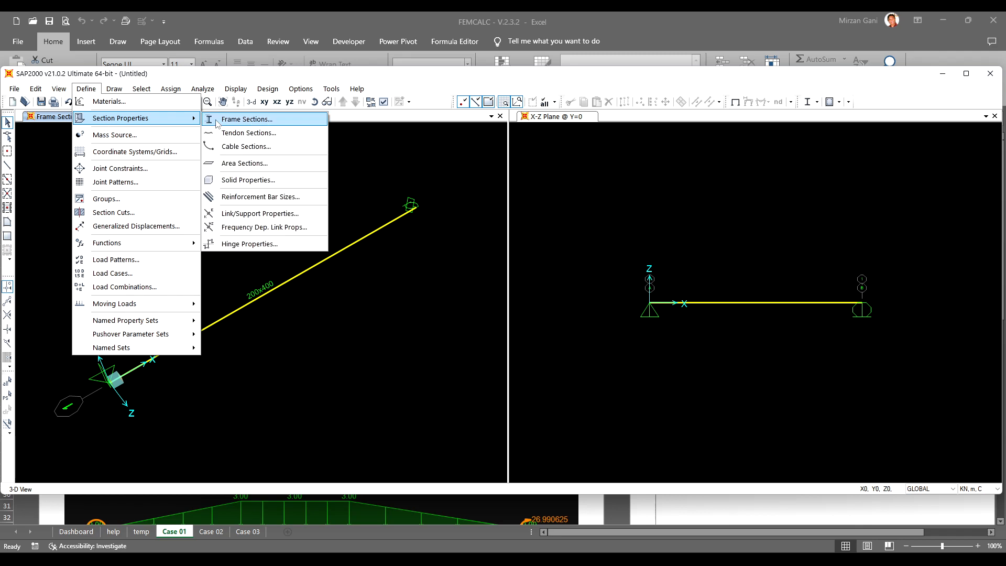
click(236, 119)
click(531, 260)
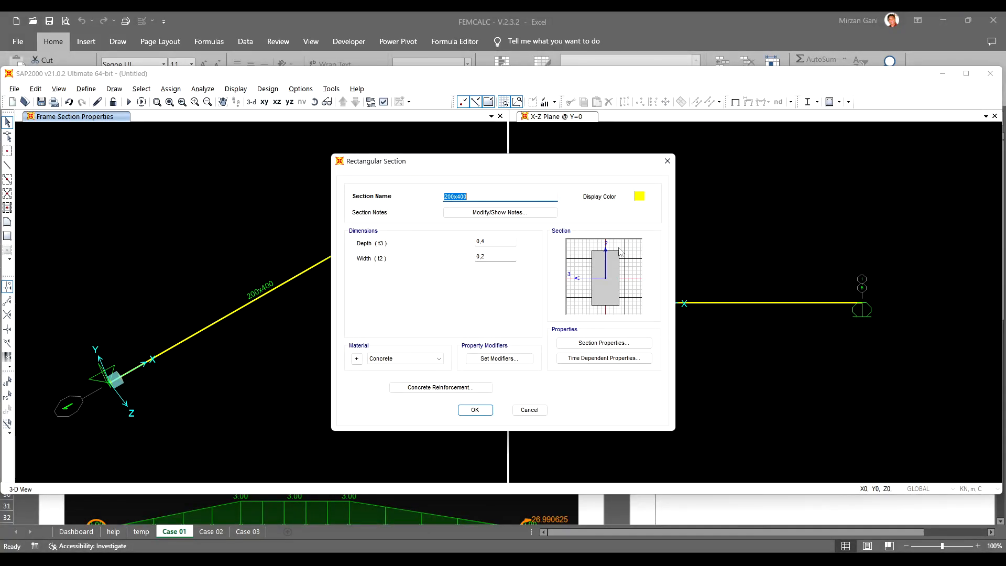
click(530, 410)
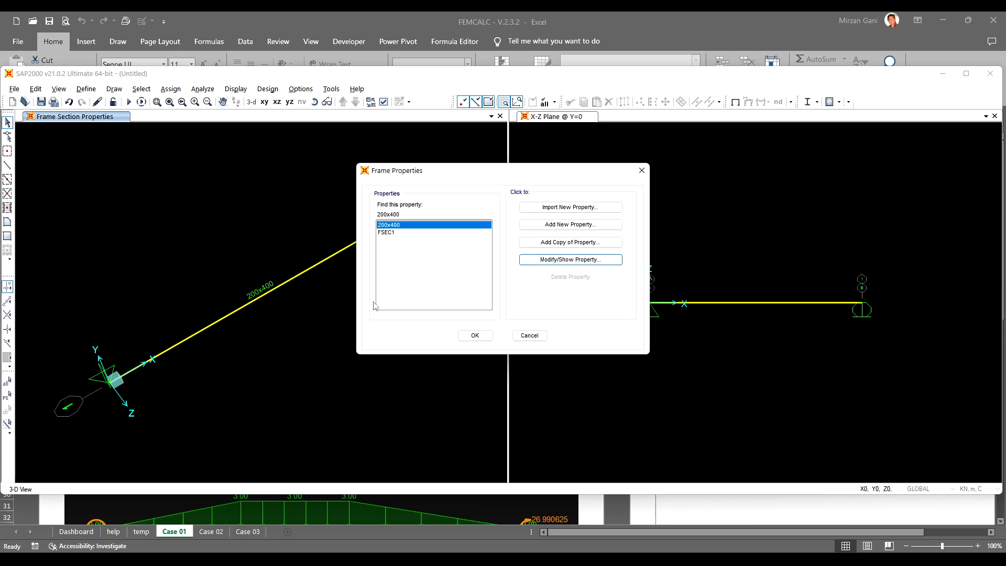
click(519, 336)
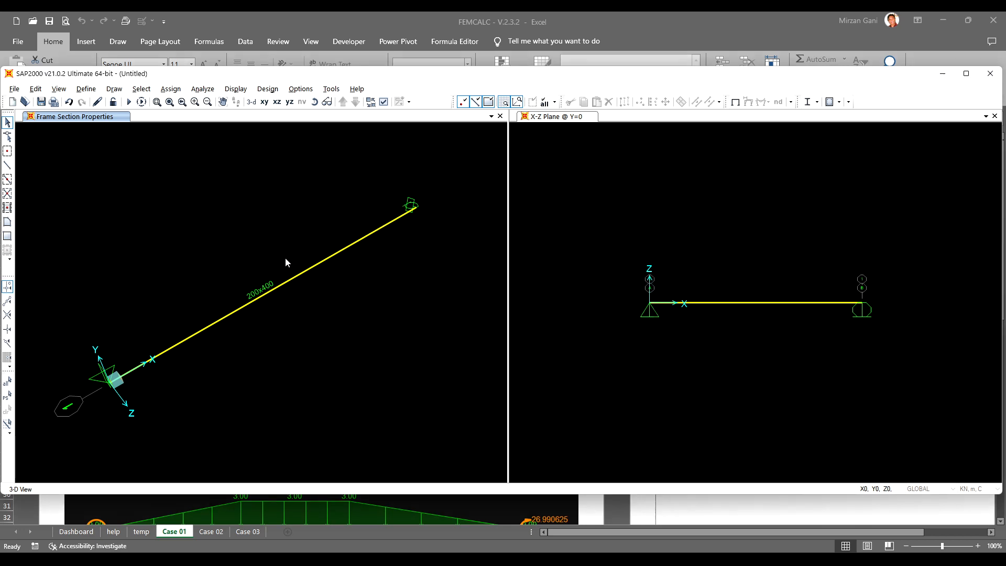
click(181, 90)
click(193, 90)
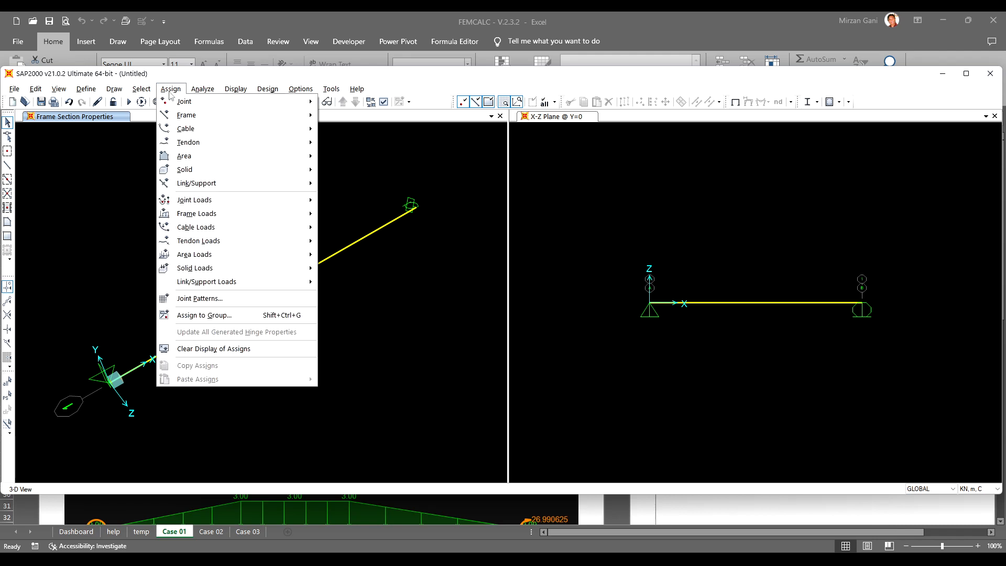
drag(348, 226, 334, 259)
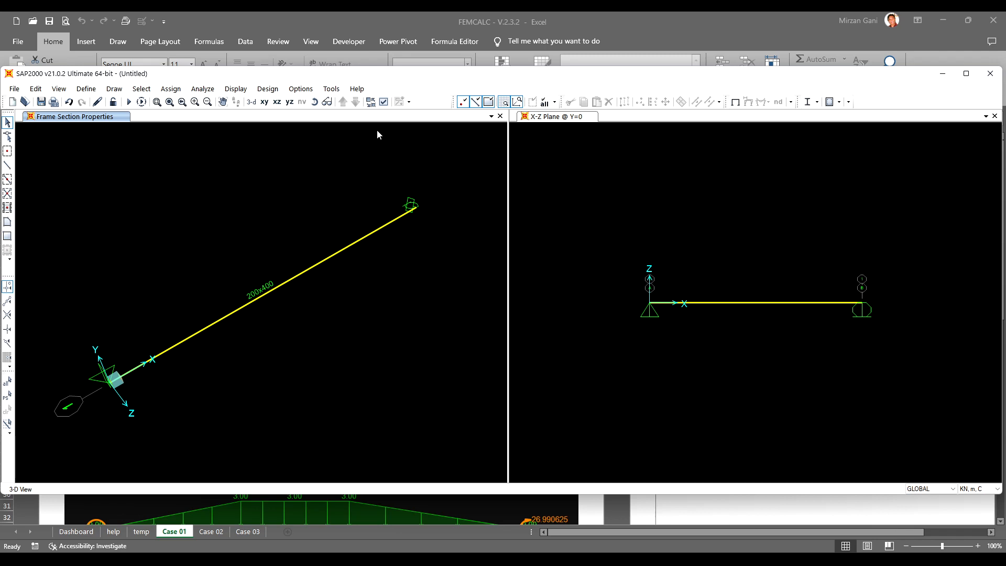
- Show the local axes of both joints and frames in the 3D view
click(384, 102)
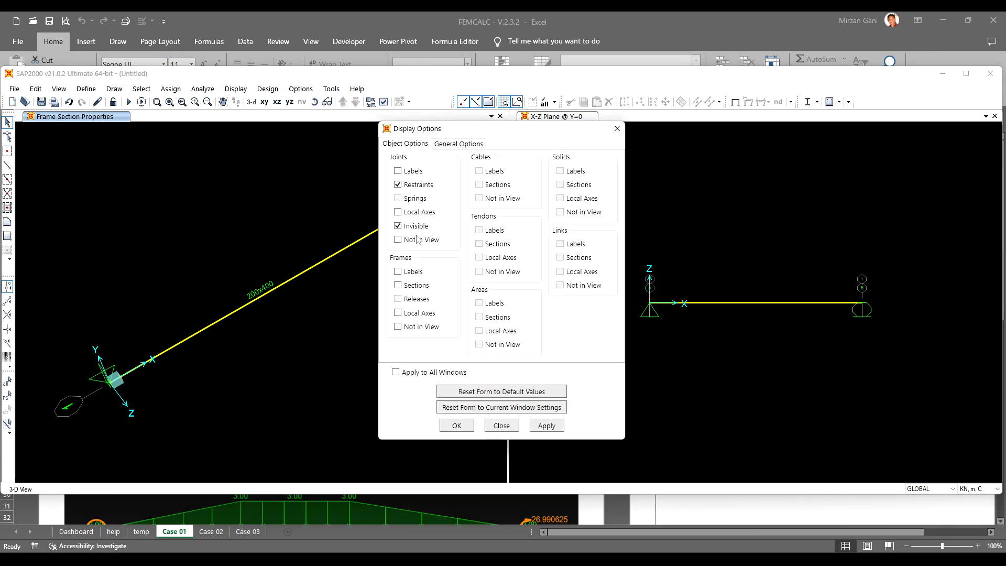
click(420, 313)
click(421, 212)
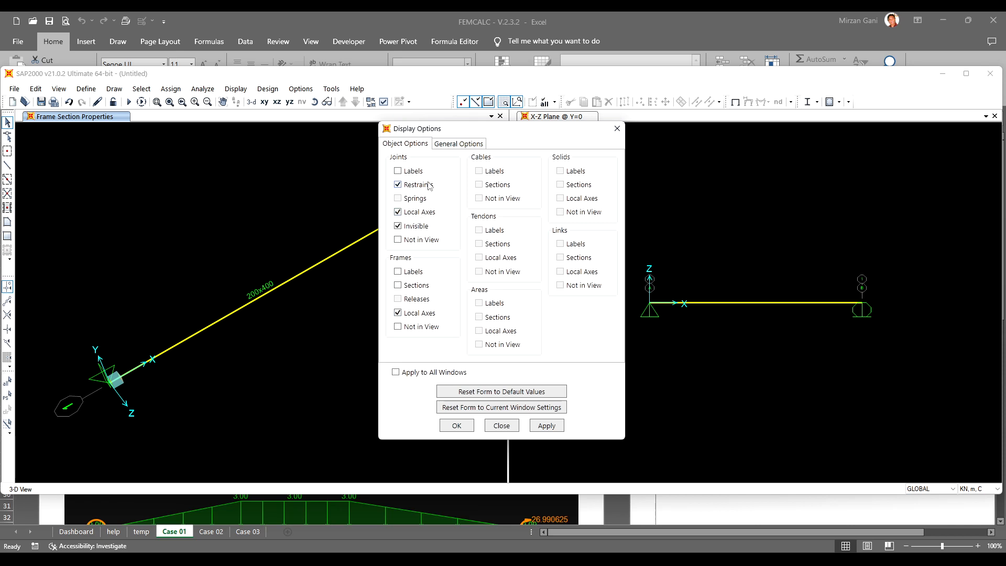
click(456, 426)
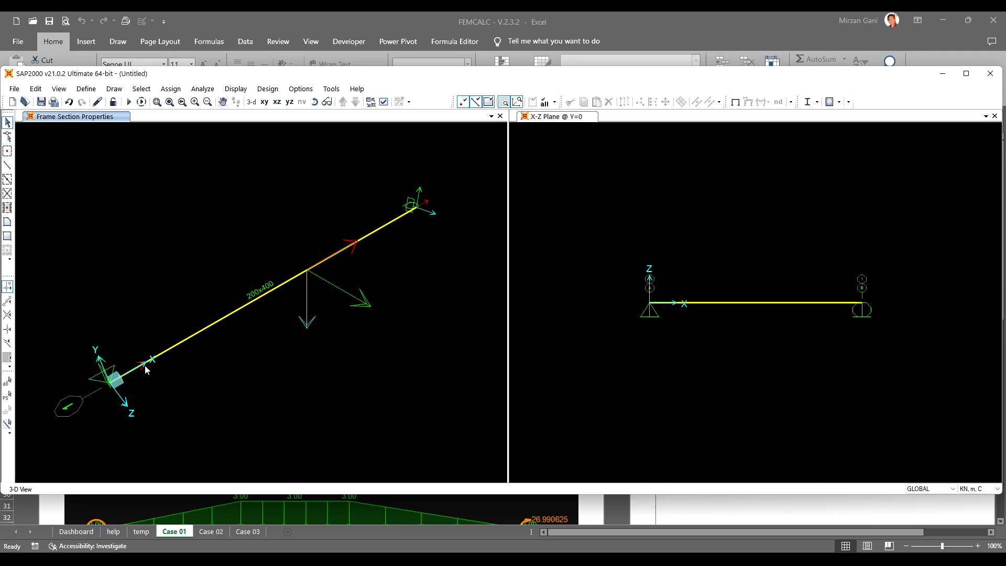
- Assign the beam's standard local axes an angle of 270 degrees from the default orientation
click(111, 383)
click(262, 259)
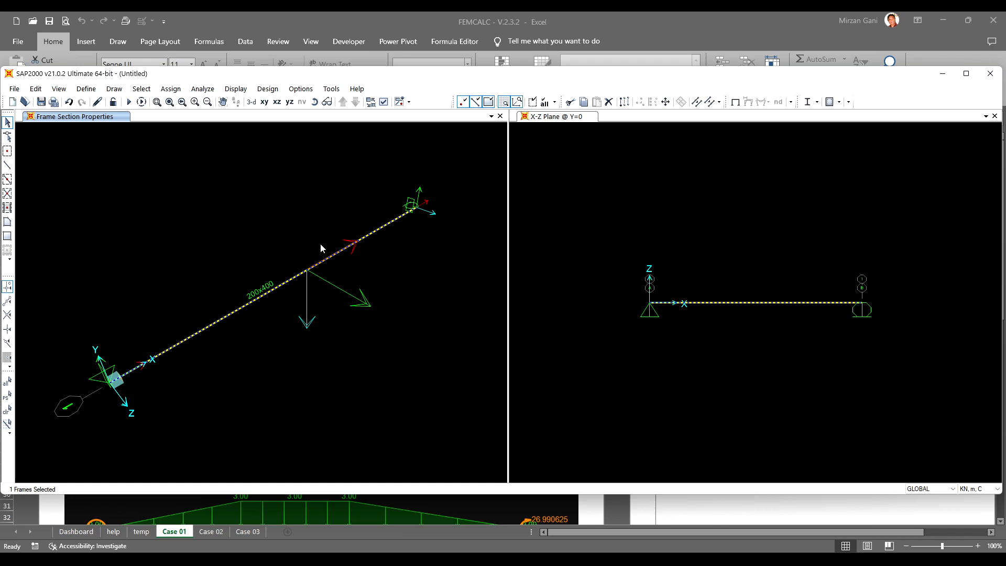
click(171, 89)
mouse_move(181, 116)
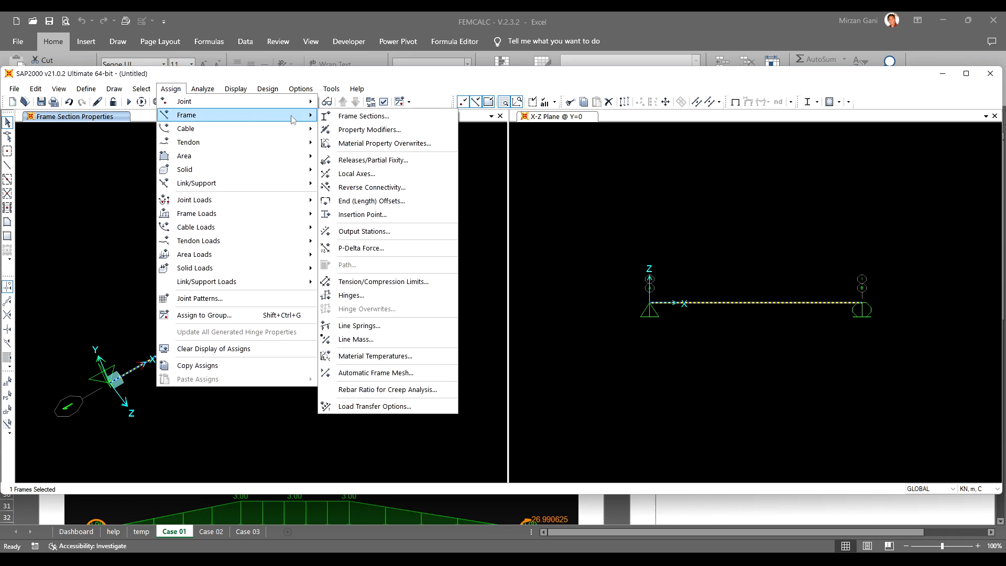
click(369, 174)
drag(487, 178, 542, 178)
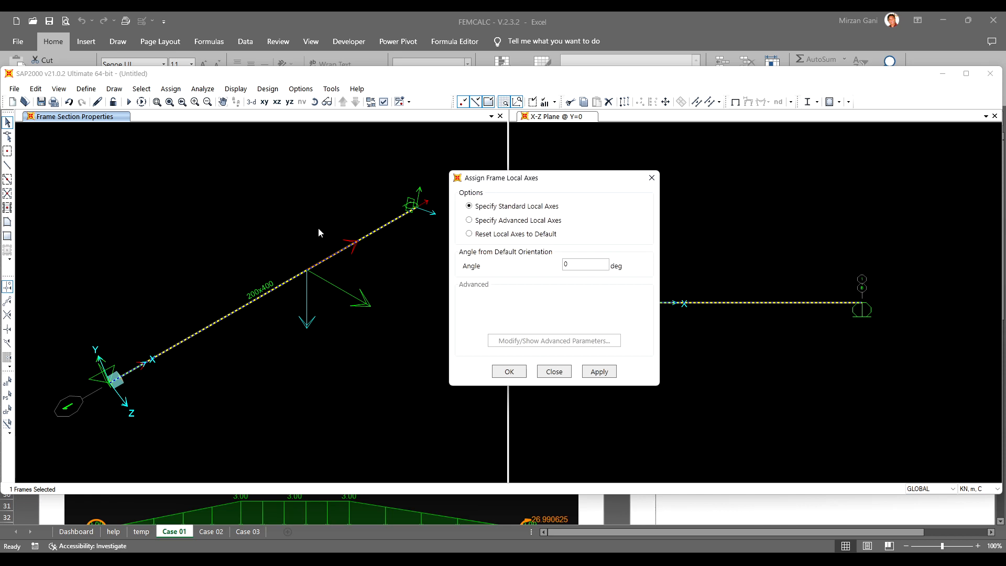
click(579, 267)
text(27)
click(584, 265)
click(596, 373)
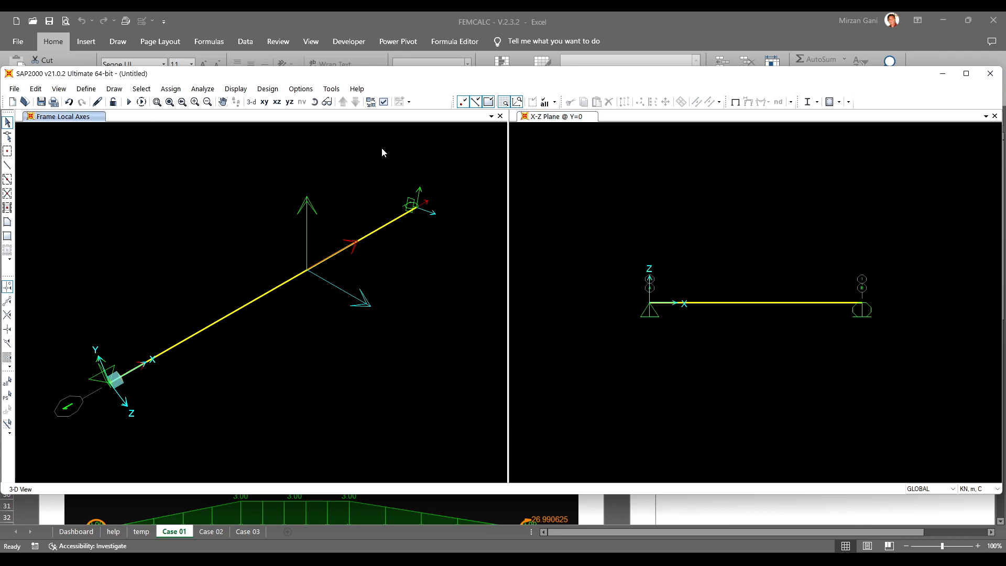
- Show the beam as an extruded solid in the 3D view
click(384, 101)
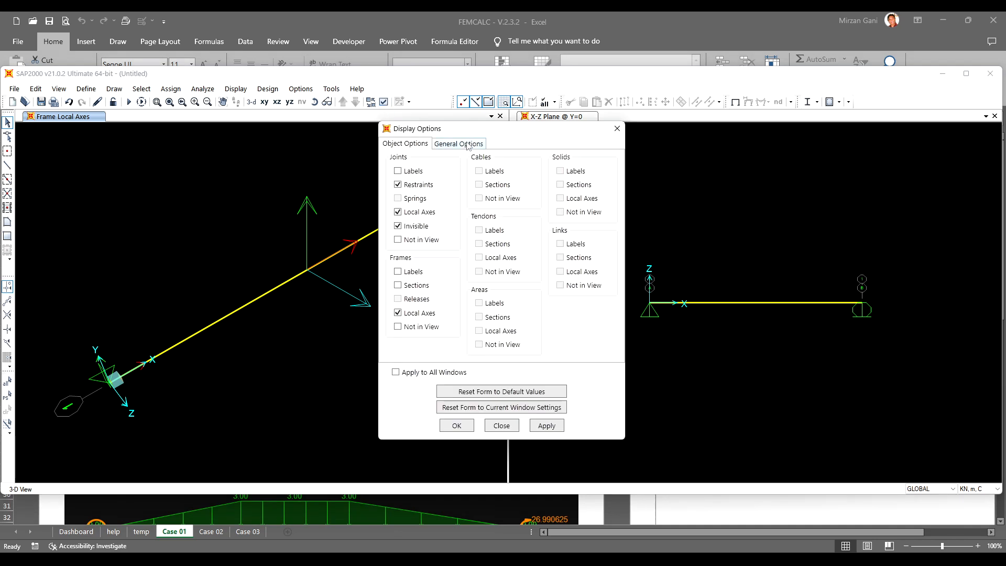
click(468, 145)
click(540, 198)
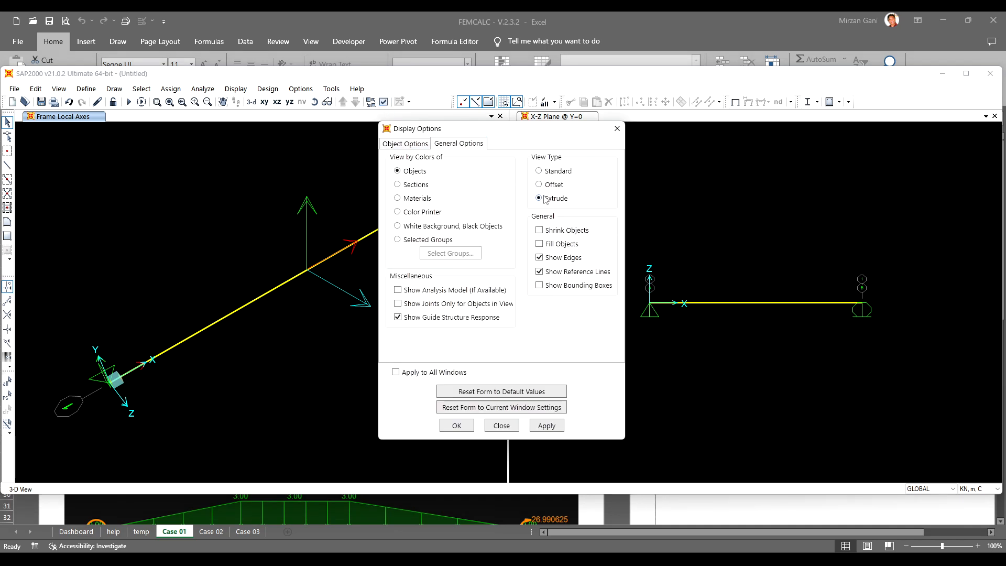
click(461, 427)
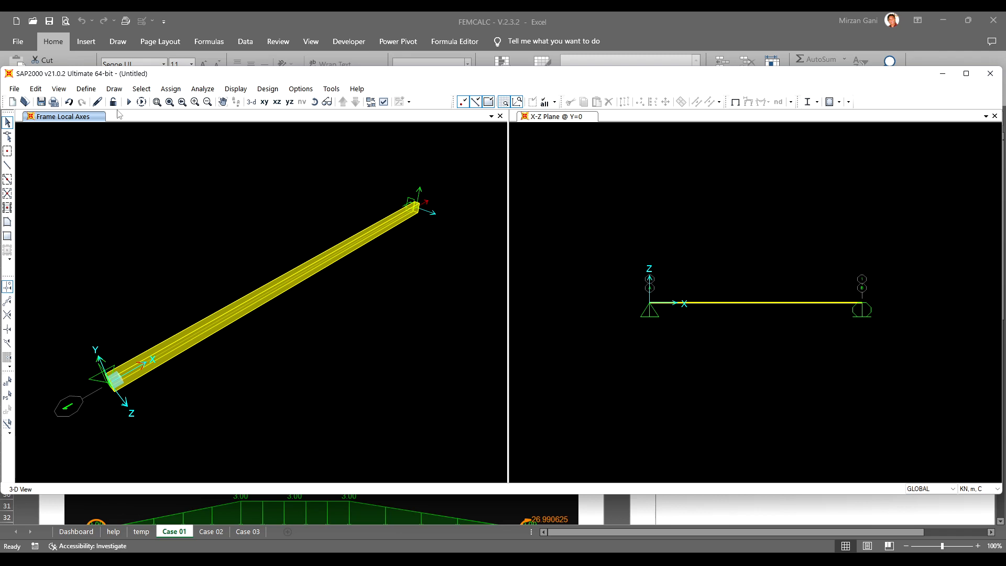
- Reset the beam's frame local axes to their default orientation
click(316, 266)
click(171, 89)
mouse_move(230, 115)
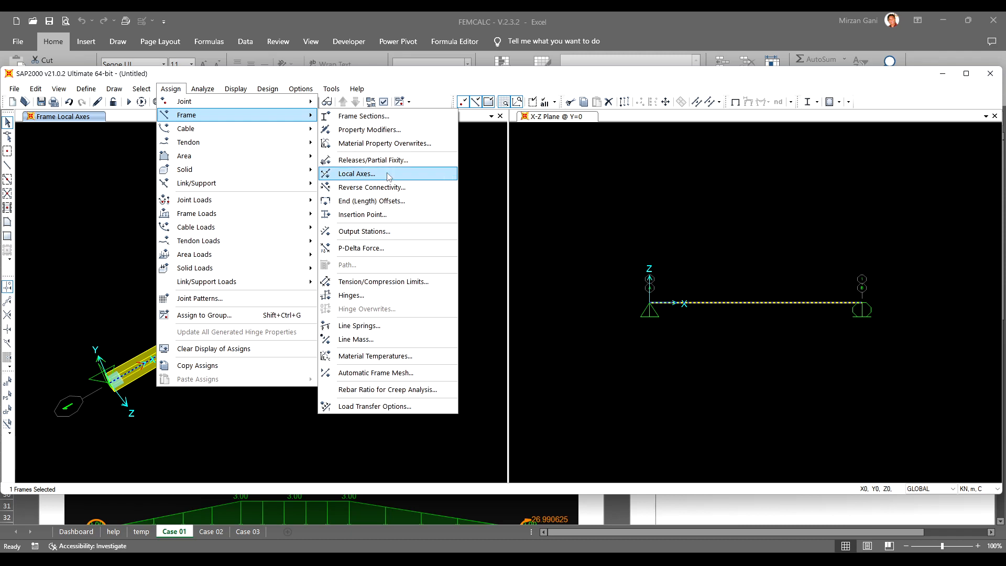
click(388, 174)
click(490, 243)
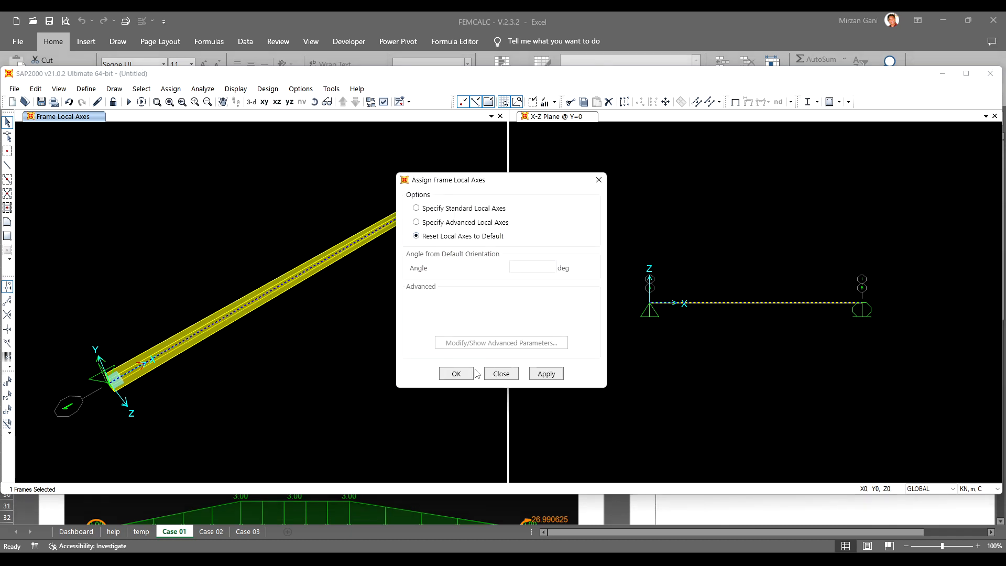
click(468, 375)
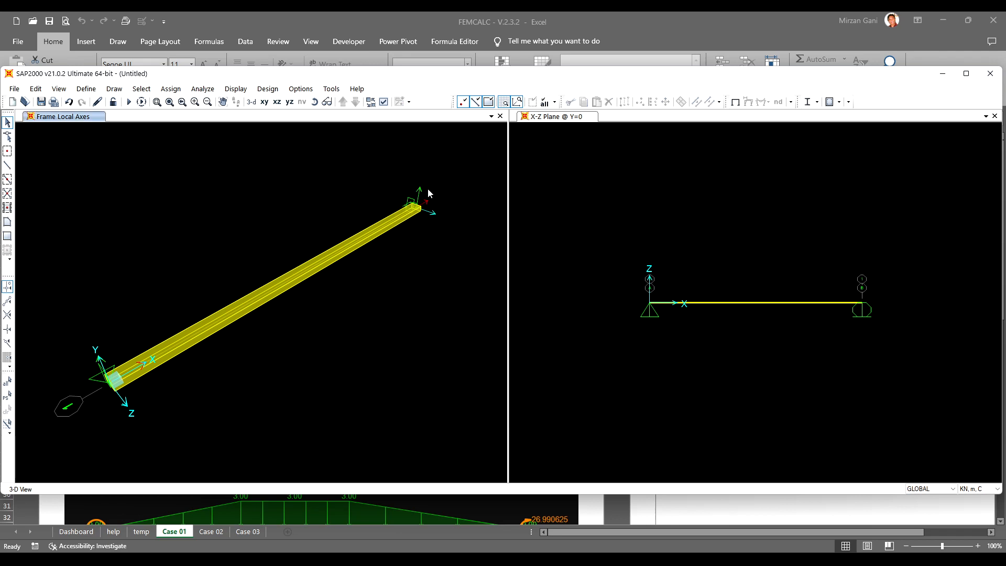
- Reassign the beam's standard local axes at 270 degrees while viewing its far end up close
click(157, 102)
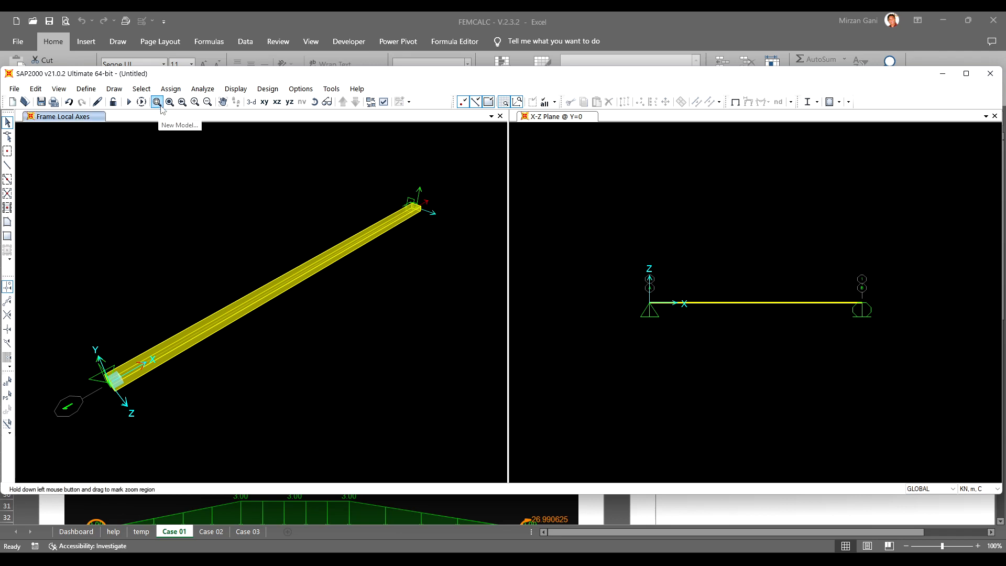
drag(387, 187, 444, 225)
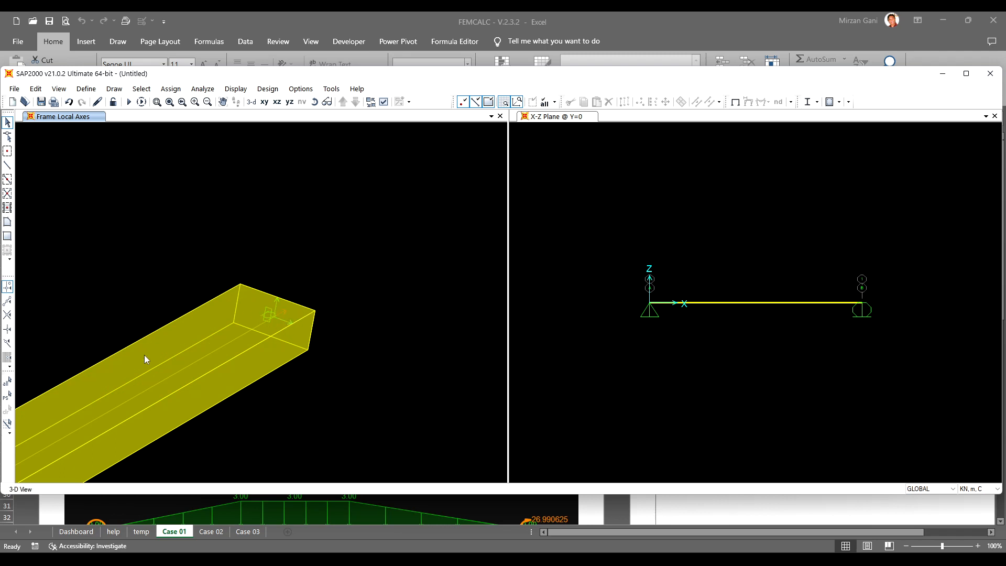
drag(126, 426, 126, 426)
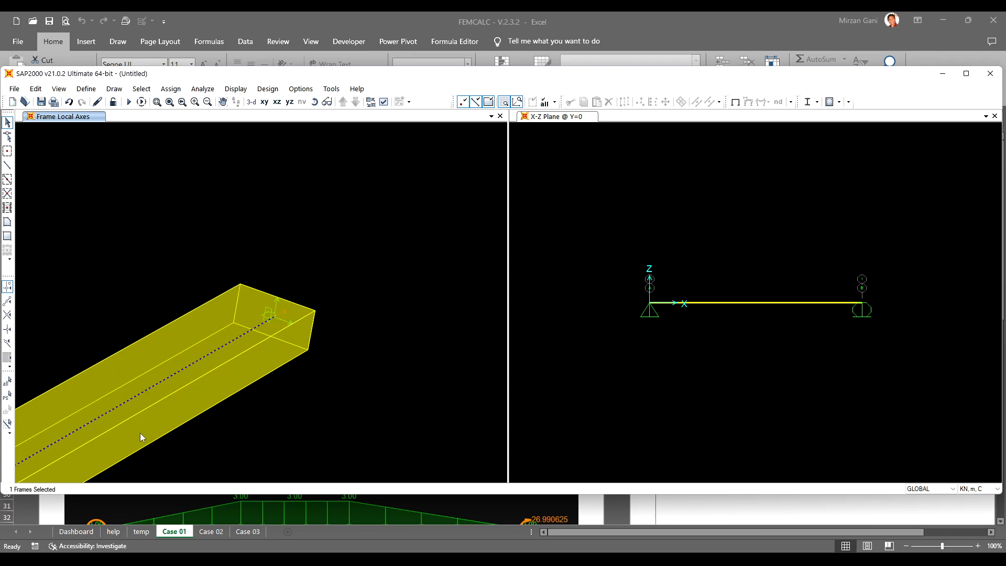
click(166, 89)
mouse_move(220, 115)
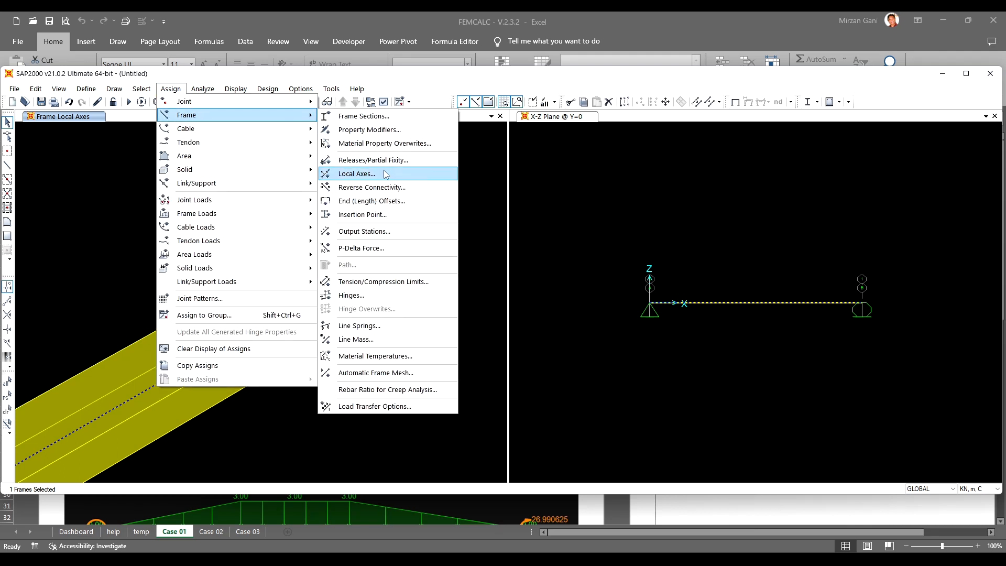
click(388, 173)
click(484, 209)
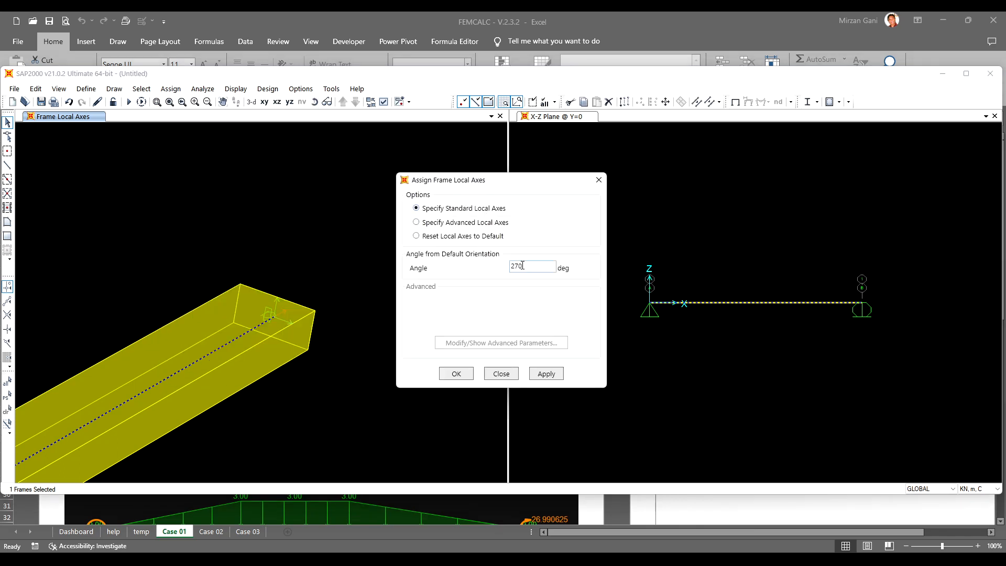
click(467, 374)
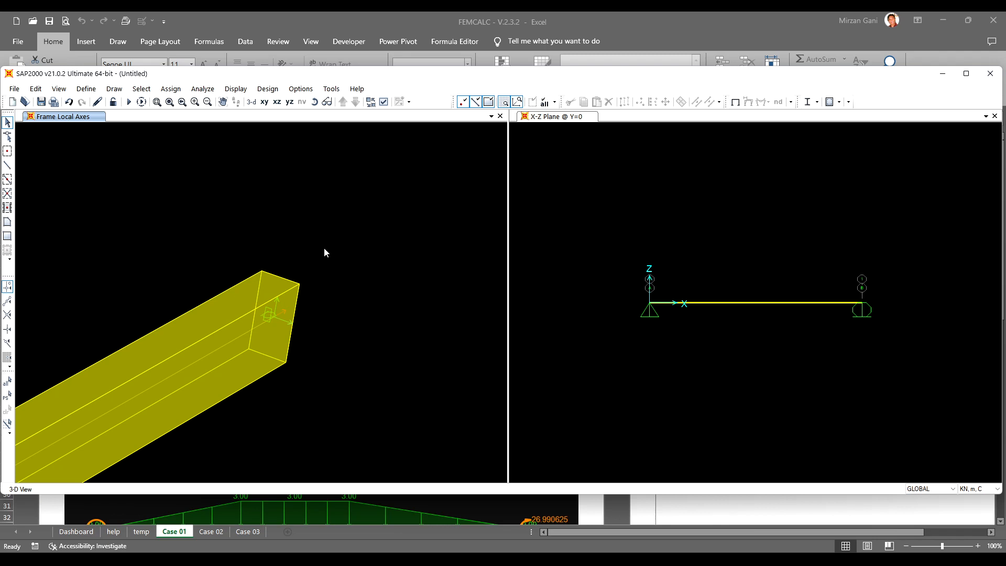
- Review the Case 01 model diagram and joint reactions in Excel, and return to SAP2000
middle_drag(209, 375, 423, 246)
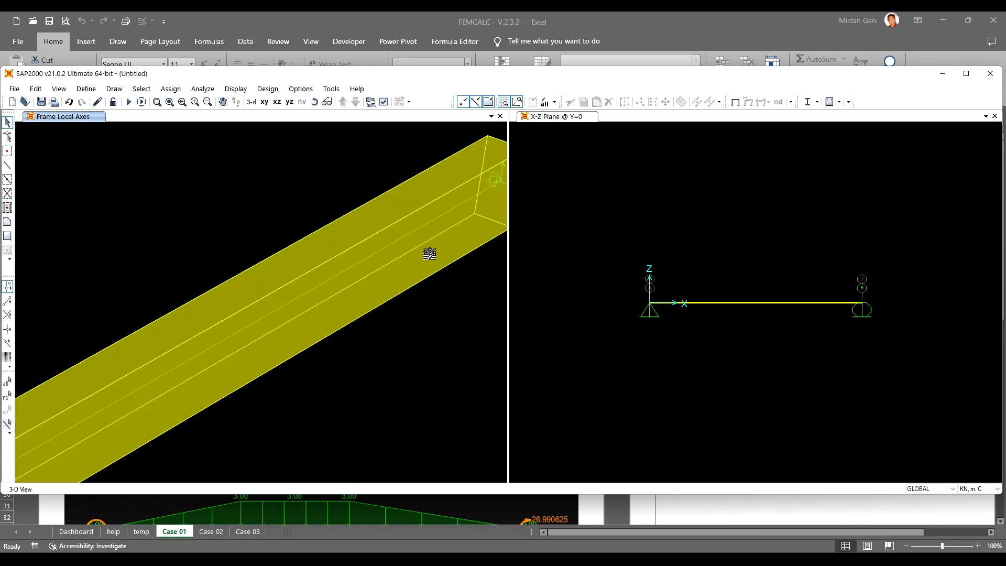
scroll(424, 247, down, 2)
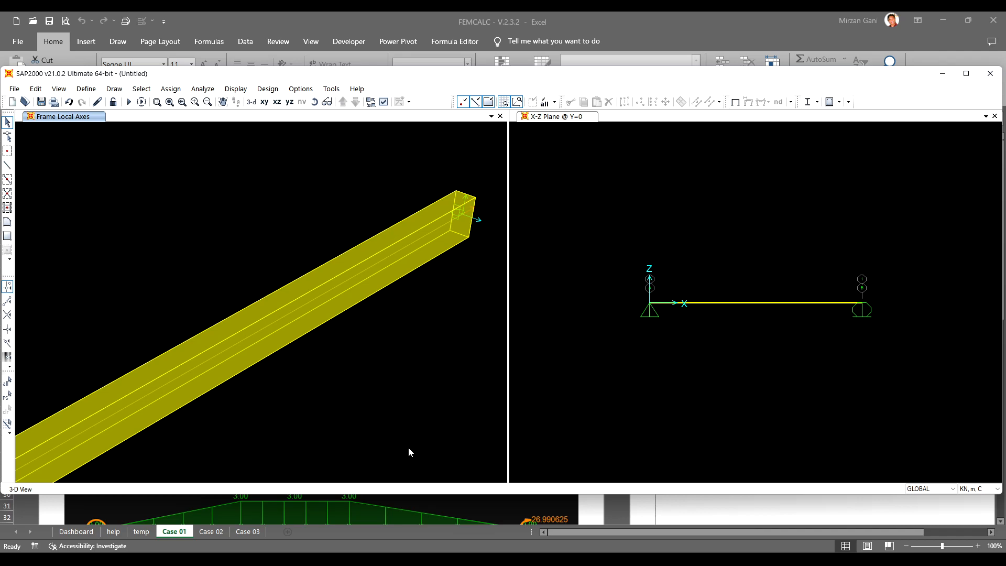
click(303, 504)
scroll(146, 465, down, 2)
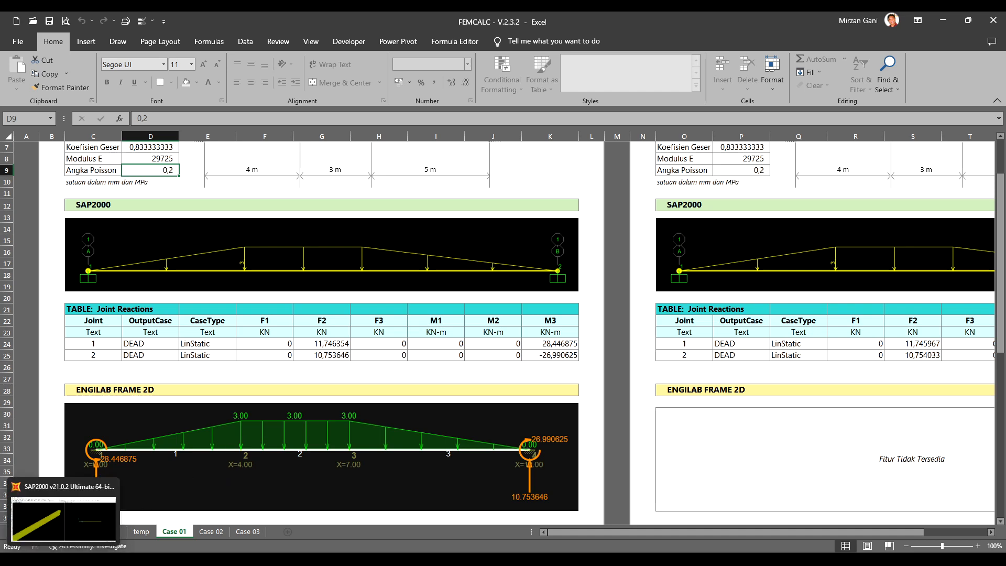
click(63, 561)
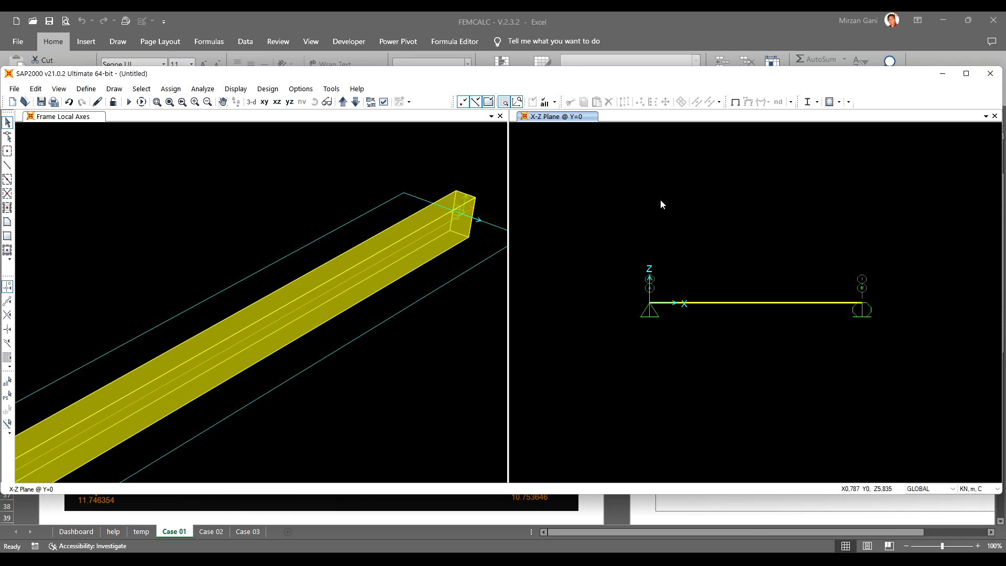
- Return the 3D view to the standard view type and hide the joint and frame local axes
click(360, 180)
click(384, 102)
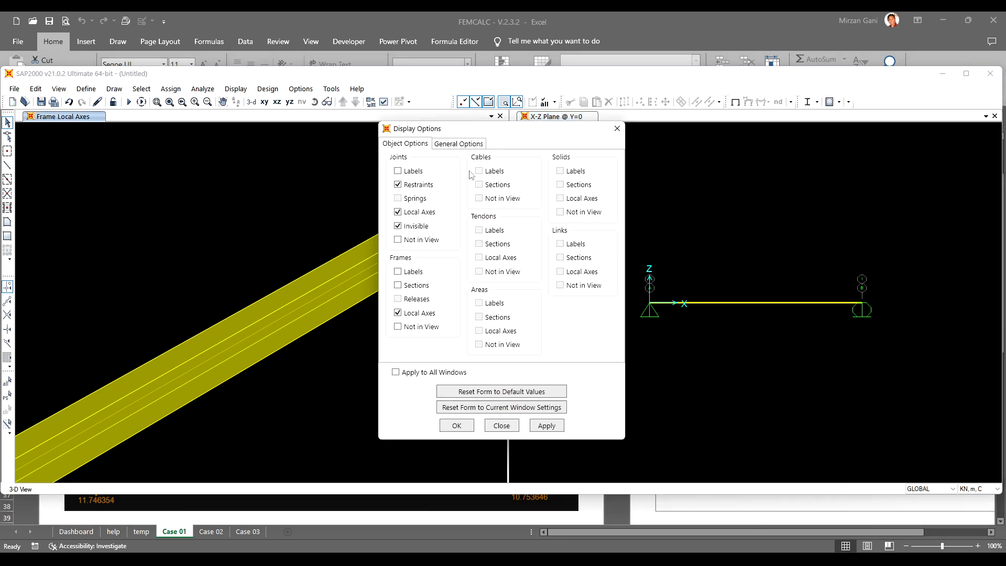
click(458, 143)
click(556, 172)
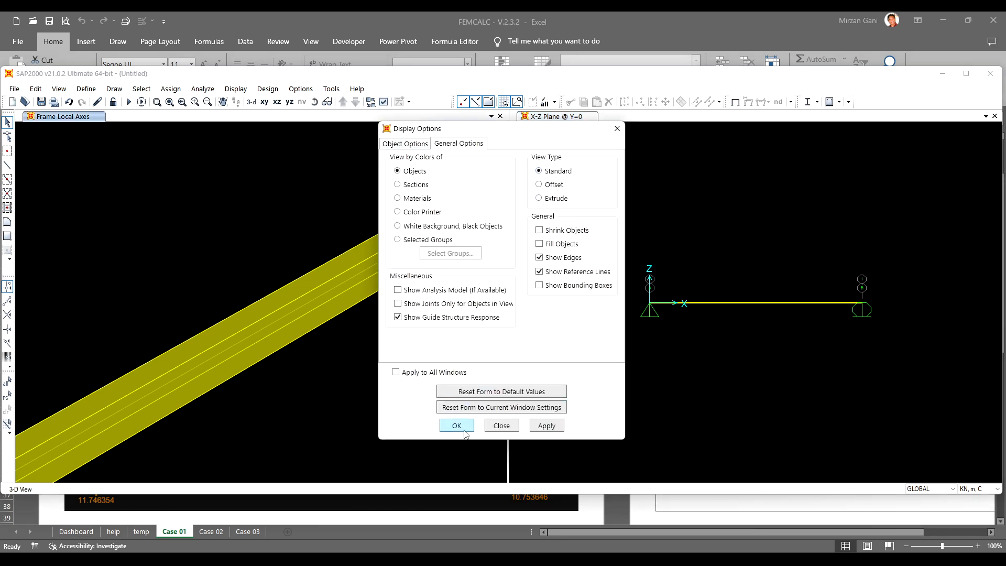
click(408, 145)
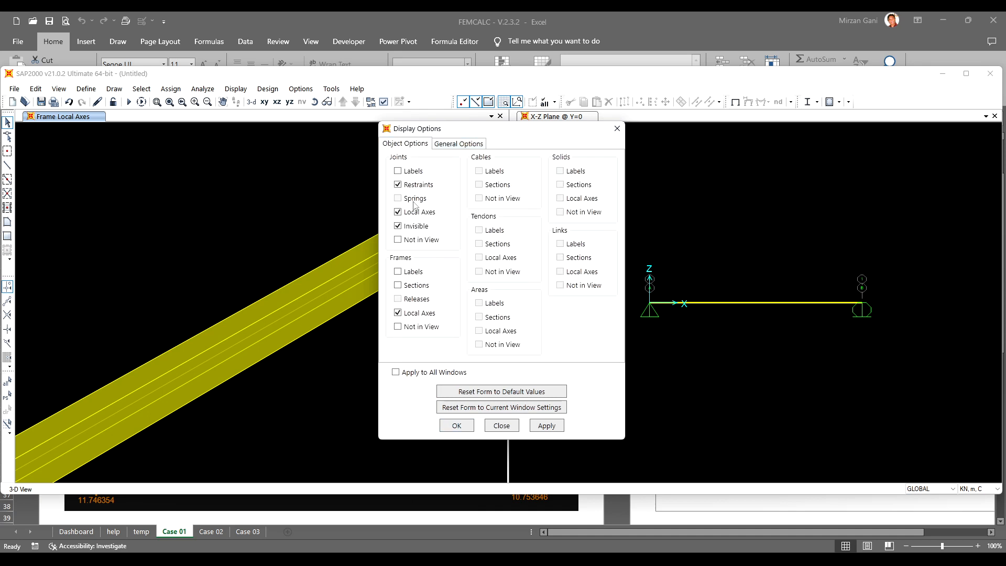
click(418, 314)
click(457, 425)
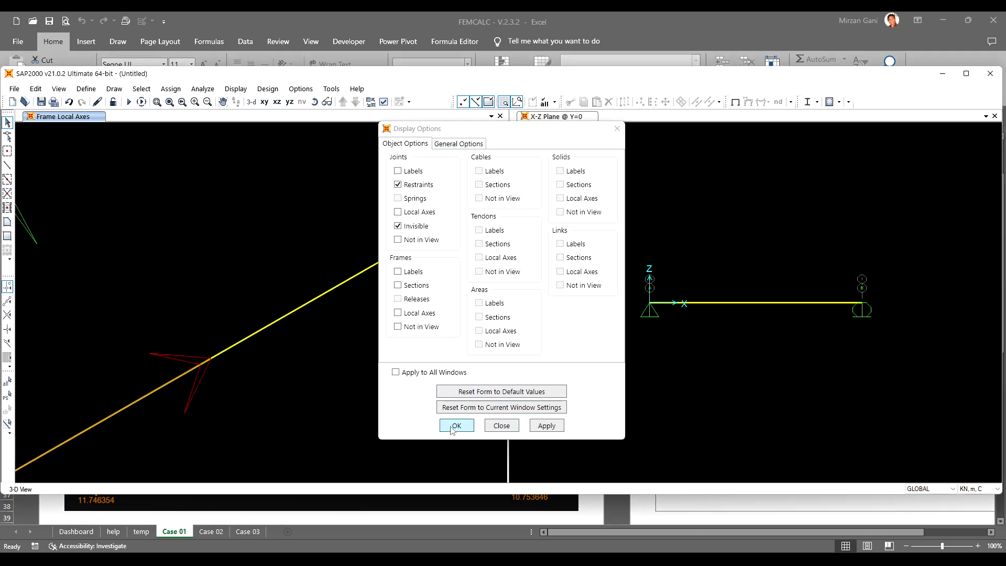
- Close the 3D view window and show the X-Y plane at Z=0 in the remaining one
click(501, 116)
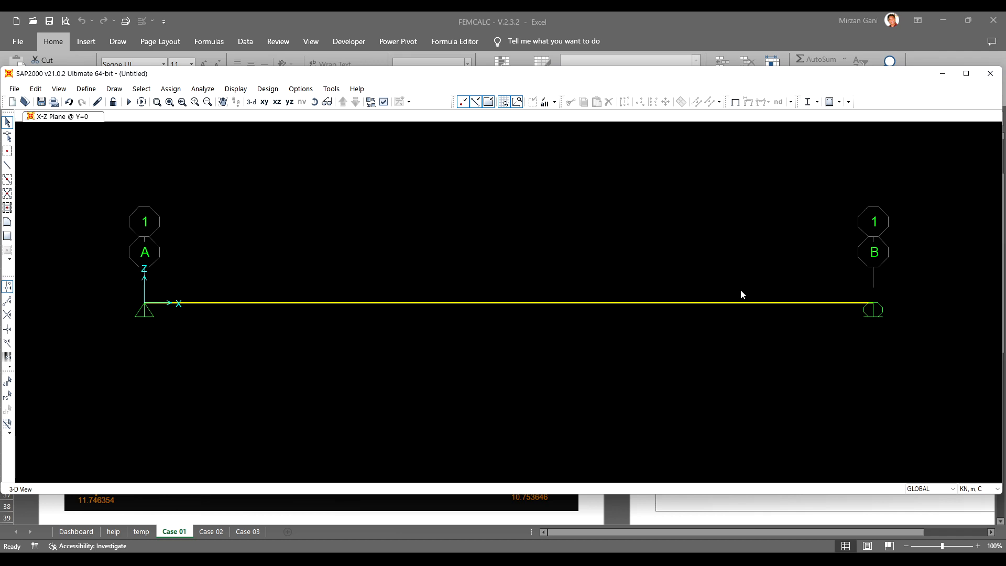
click(264, 102)
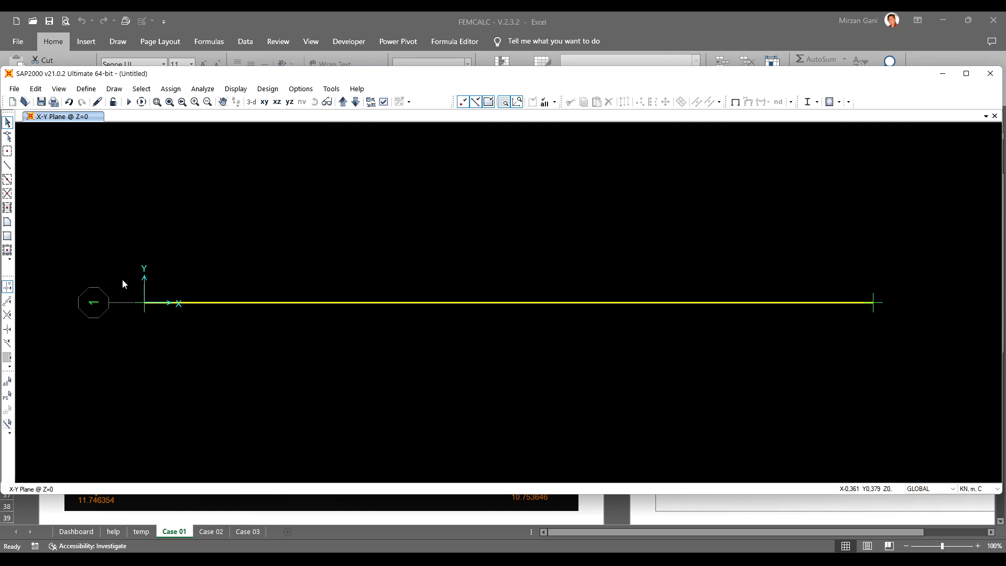
- Start assigning joint restraints to both beam end joints, with the fixed preset chosen for all six directions
drag(121, 279, 157, 334)
click(870, 300)
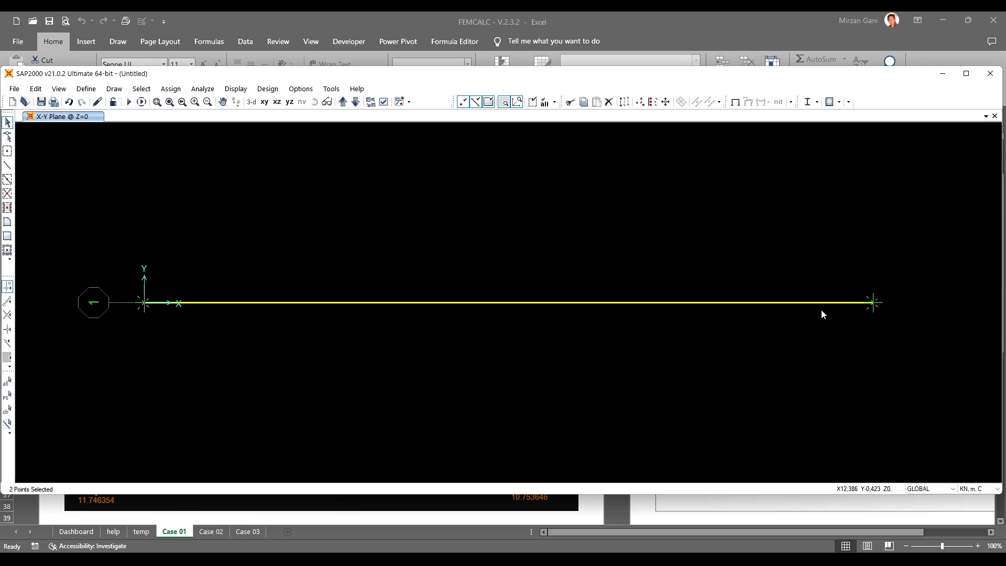
click(171, 89)
mouse_move(172, 104)
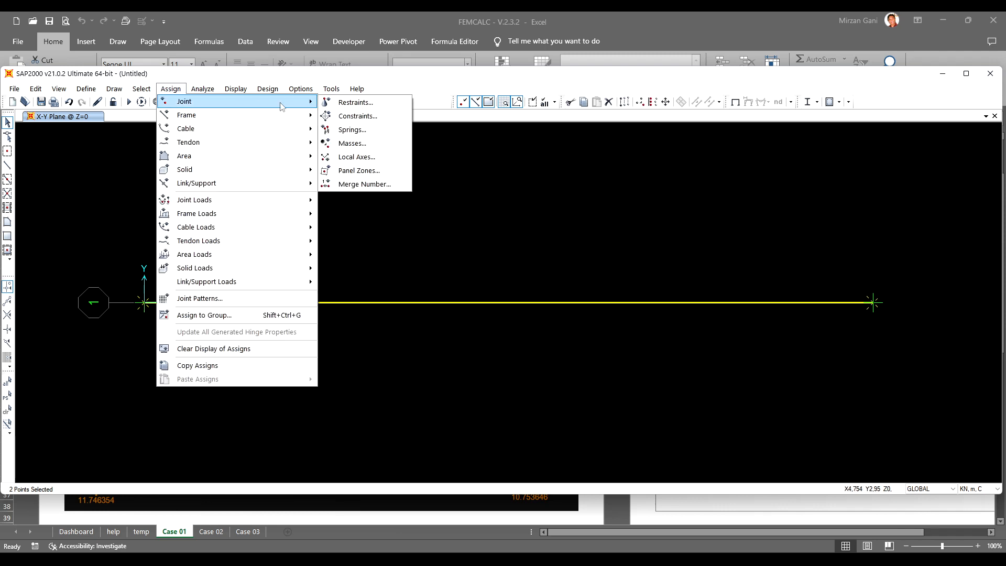
click(350, 101)
click(443, 310)
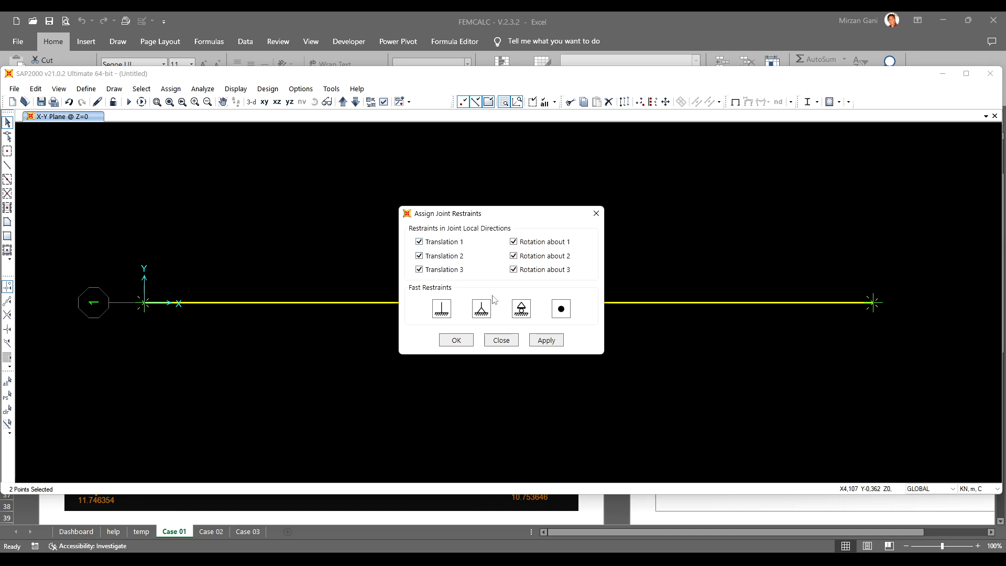
- Try the pinned restraint preset with the model in 3-D view, and restore the fixed preset
click(483, 310)
click(253, 106)
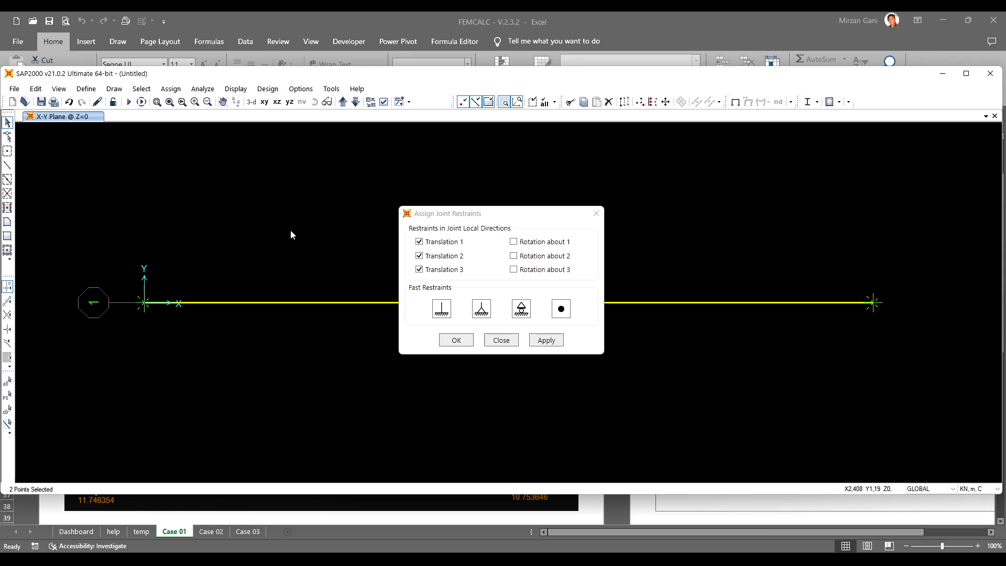
click(251, 102)
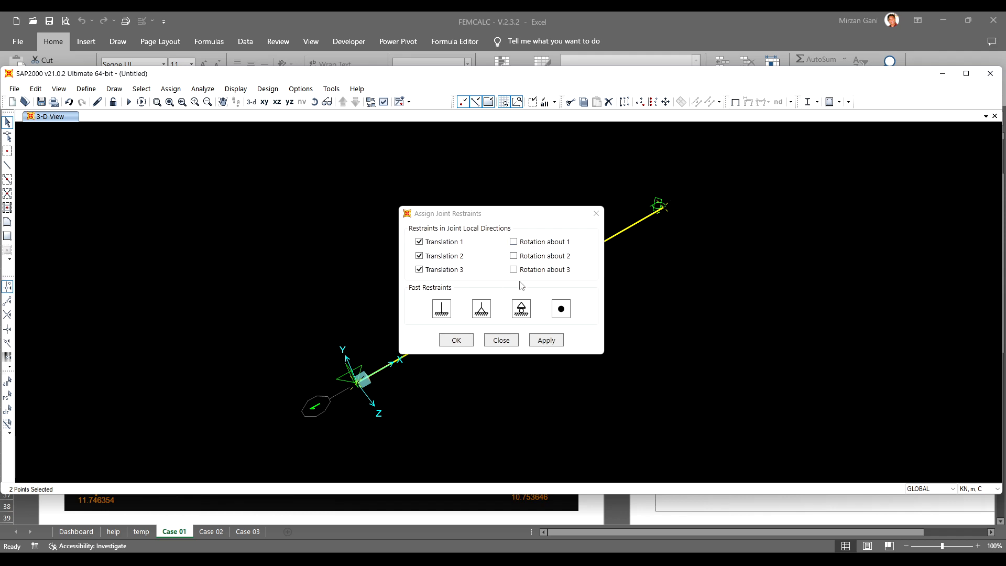
click(446, 312)
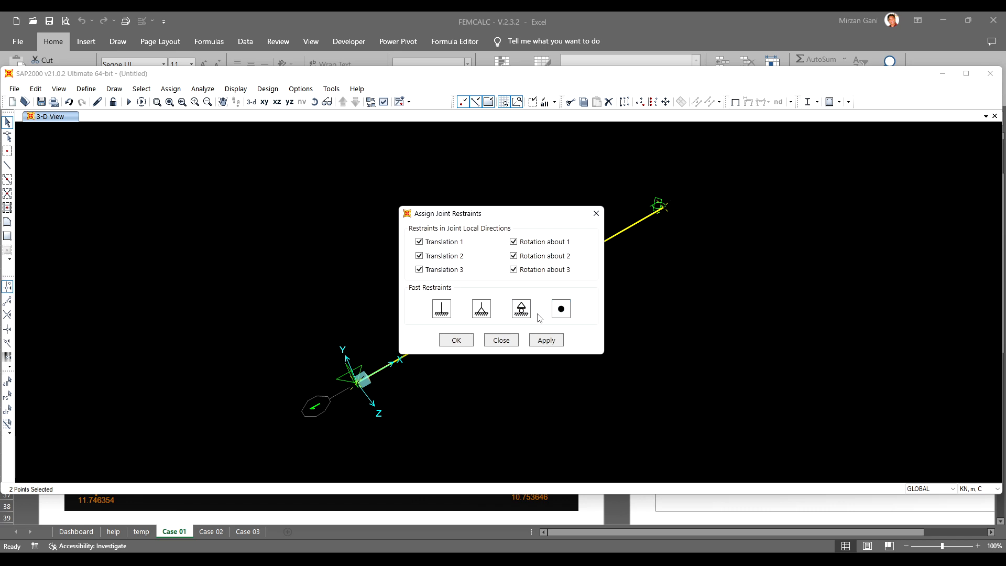
- Try the roller preset, individual translation and rotation restraints, and the pinned preset for the end joints
click(521, 310)
click(439, 257)
click(423, 269)
click(447, 245)
click(436, 257)
click(520, 257)
click(531, 242)
click(534, 243)
click(528, 256)
click(480, 309)
- Assign fully fixed restraints to both end joints, and show the beam in the X-Y plane
click(442, 309)
click(457, 341)
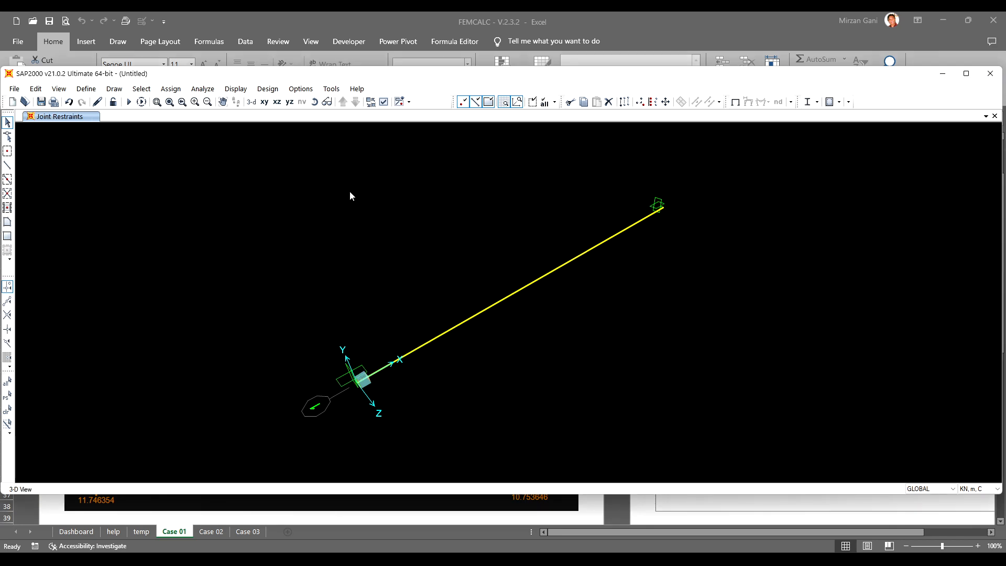
click(264, 102)
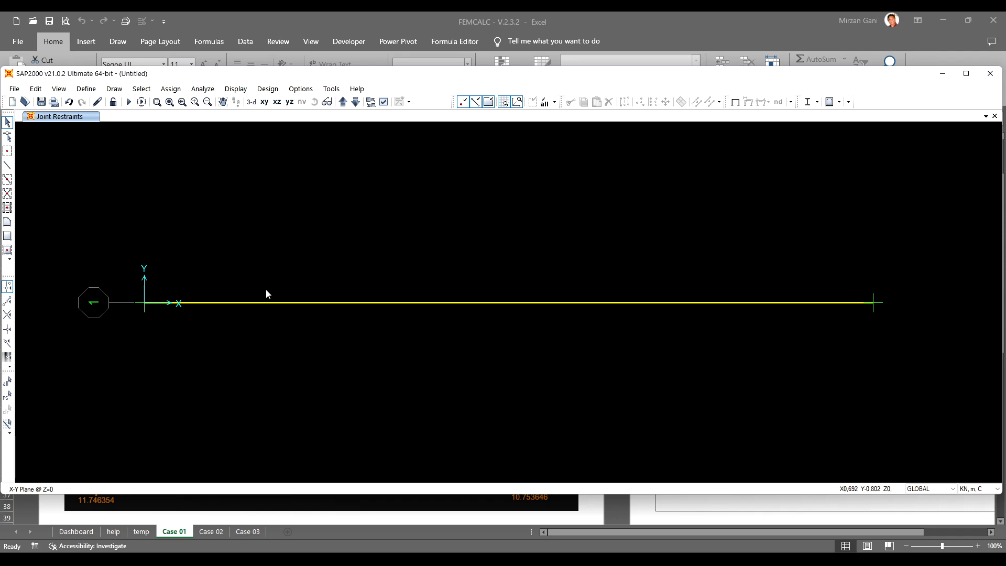
- Check the Case 01 load diagram in Excel, and open the distributed load assignment for the beam in SAP2000
click(377, 30)
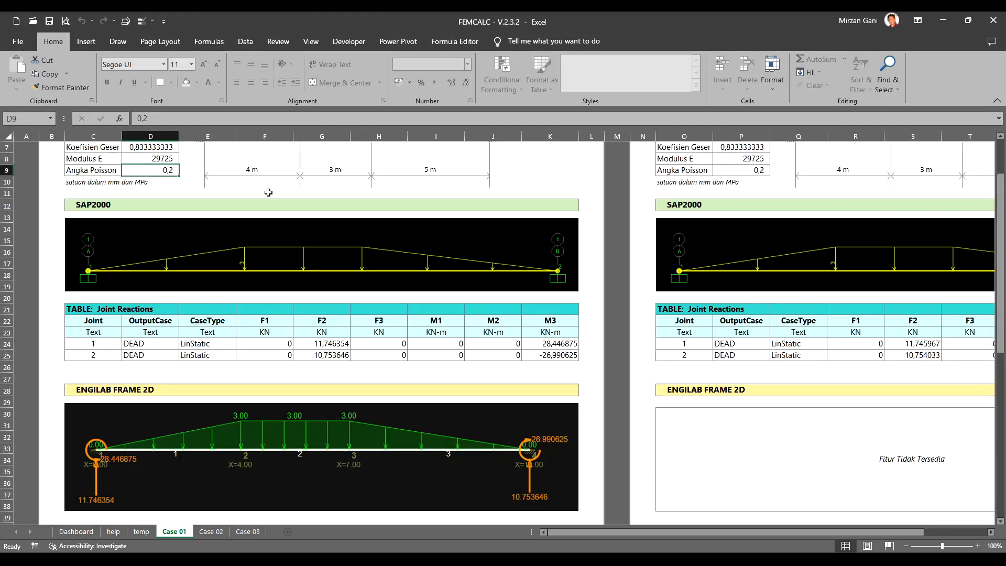
scroll(296, 206, up, 2)
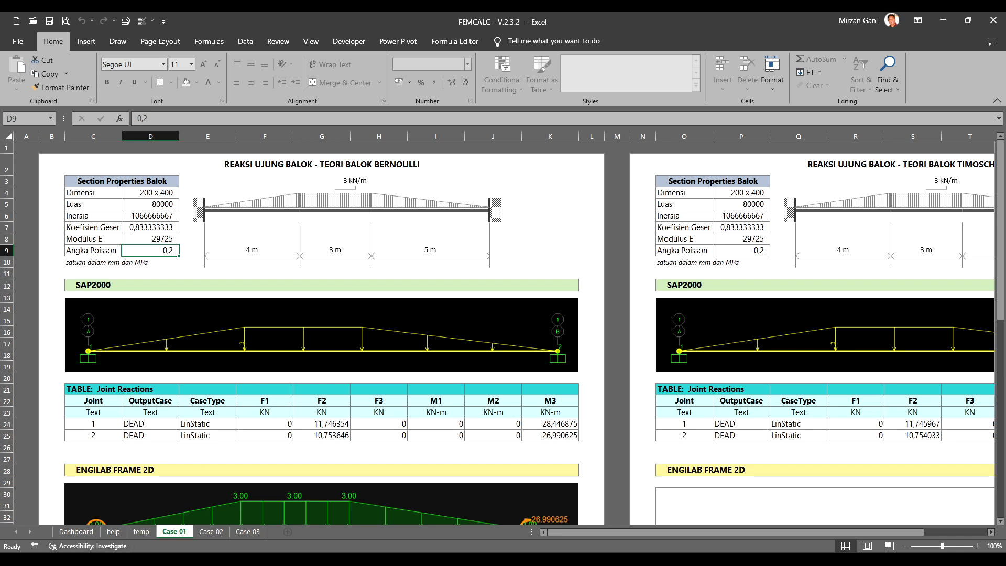
key(alt+Tab)
drag(323, 293, 294, 335)
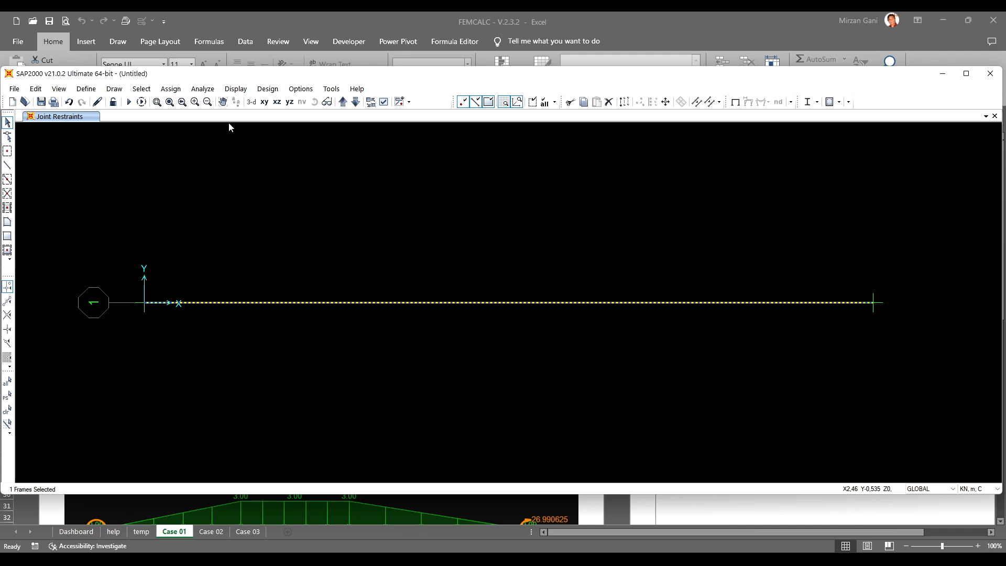
click(171, 89)
mouse_move(190, 160)
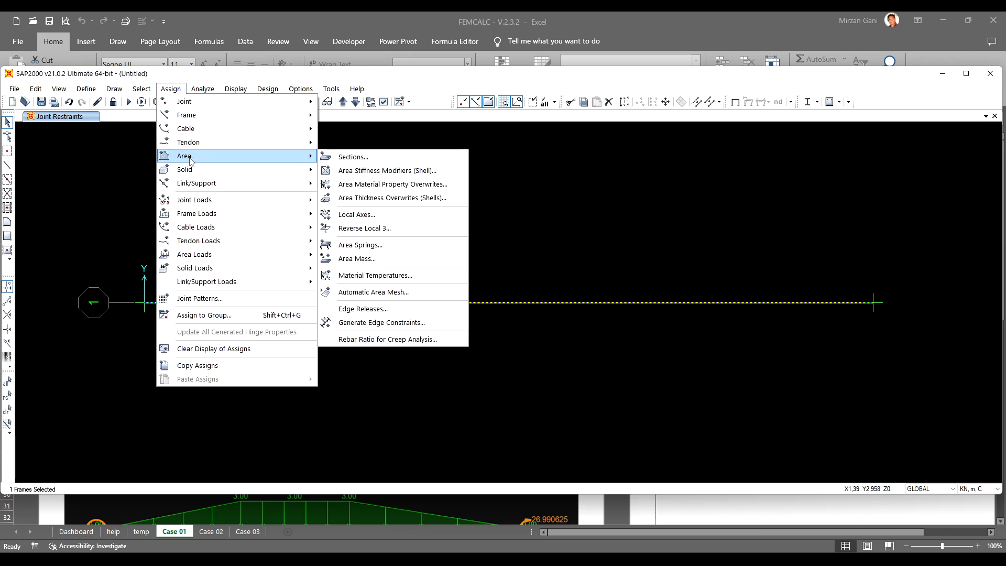
mouse_move(226, 215)
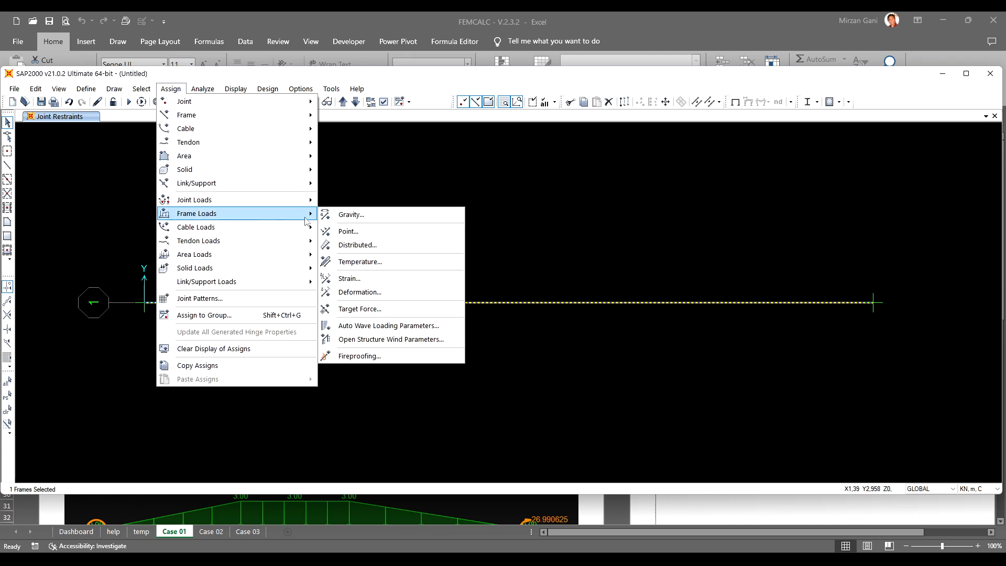
click(373, 247)
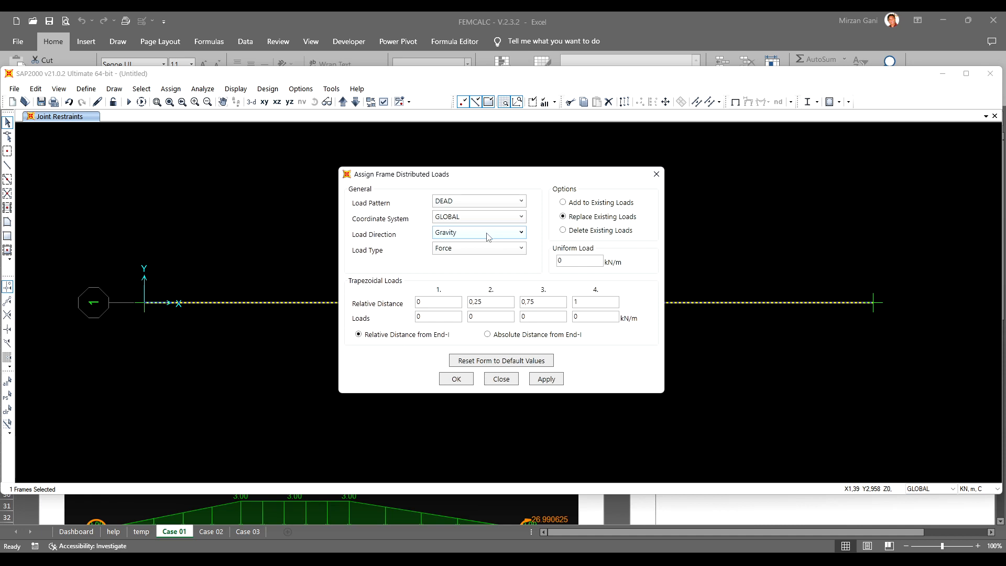
- Set the self-weight multiplier of the DEAD load pattern to 0
click(94, 92)
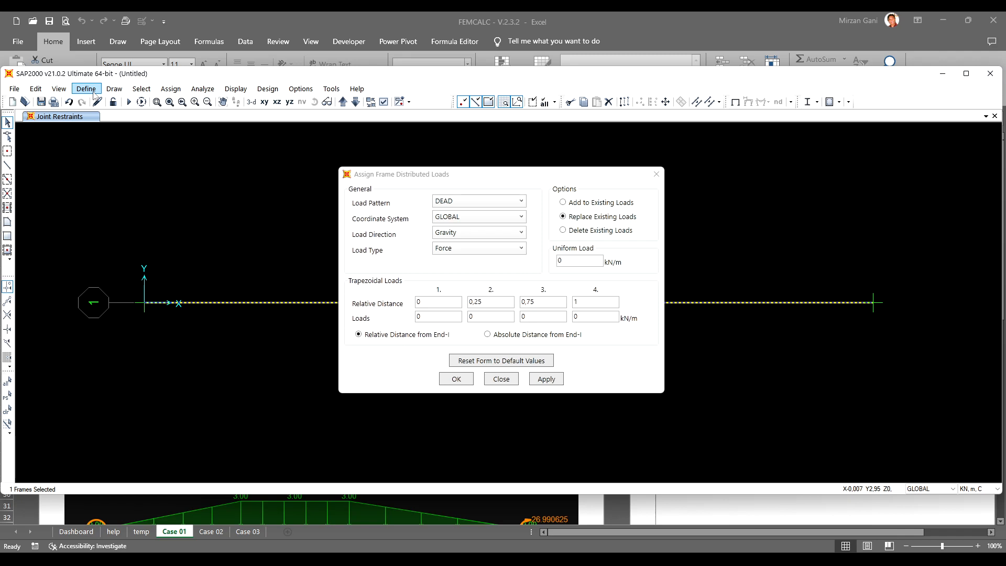
click(86, 89)
click(131, 259)
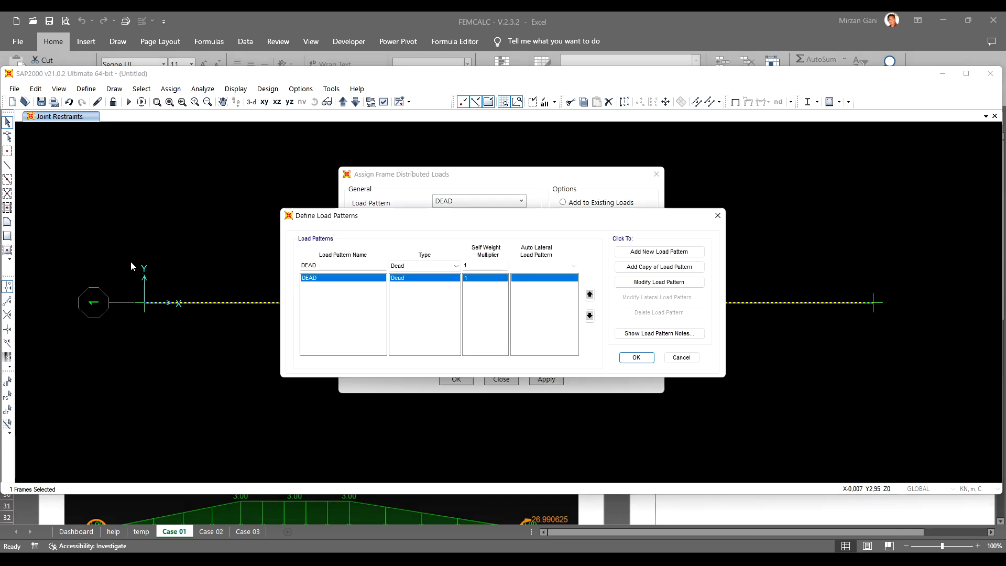
click(490, 265)
double_click(491, 265)
text(0)
click(674, 283)
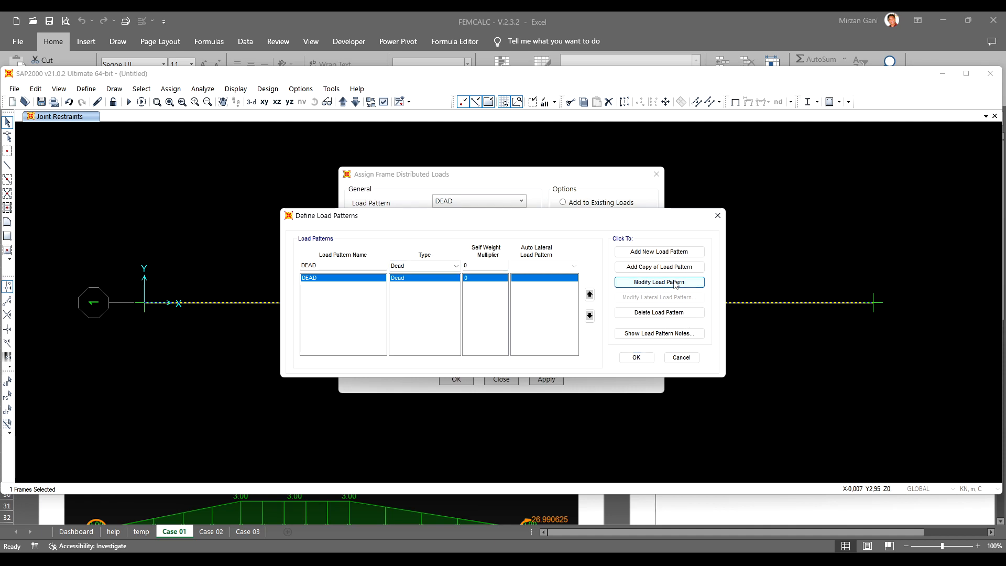
click(484, 284)
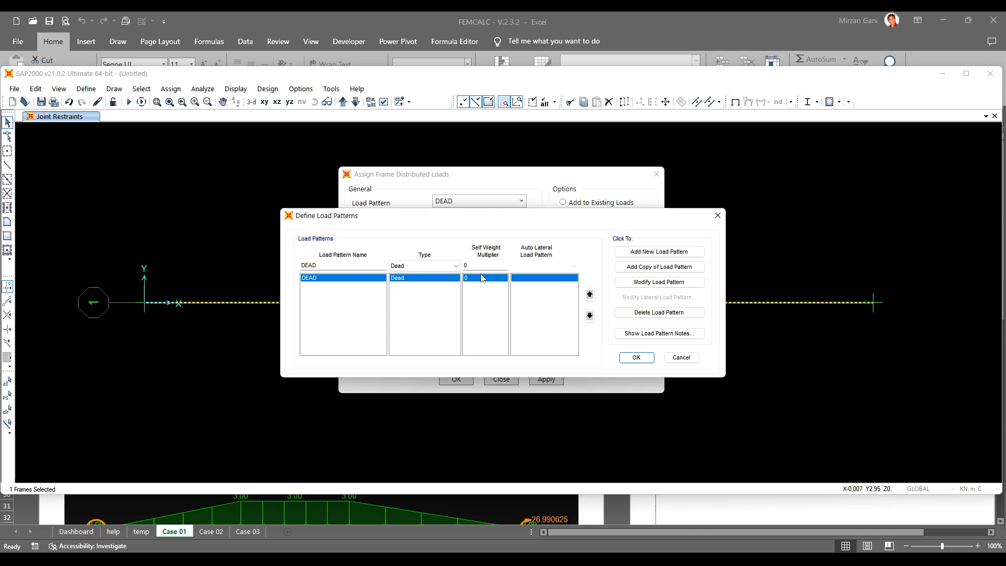
click(637, 357)
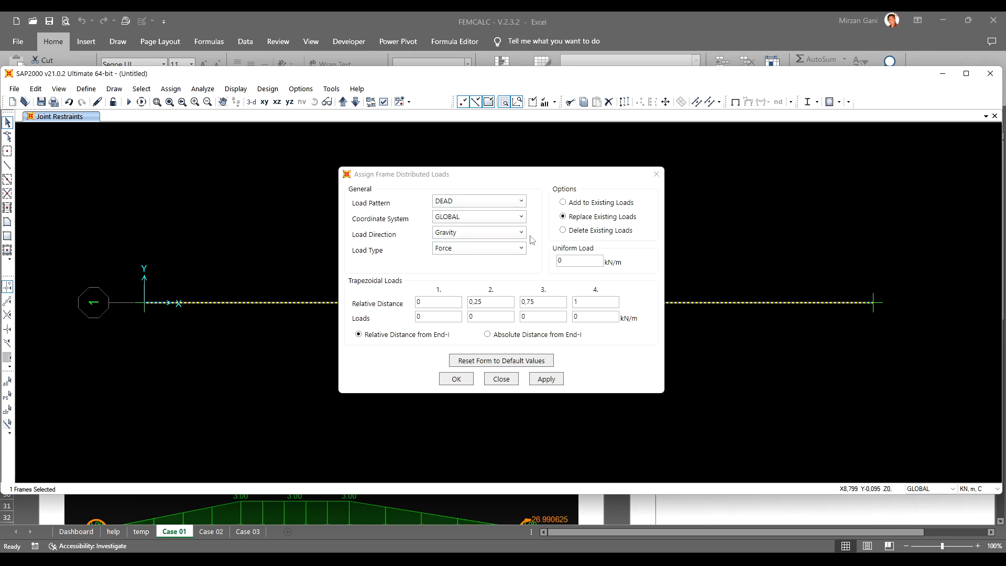
- Set the direction of the beam's distributed DEAD load to global Y
click(456, 235)
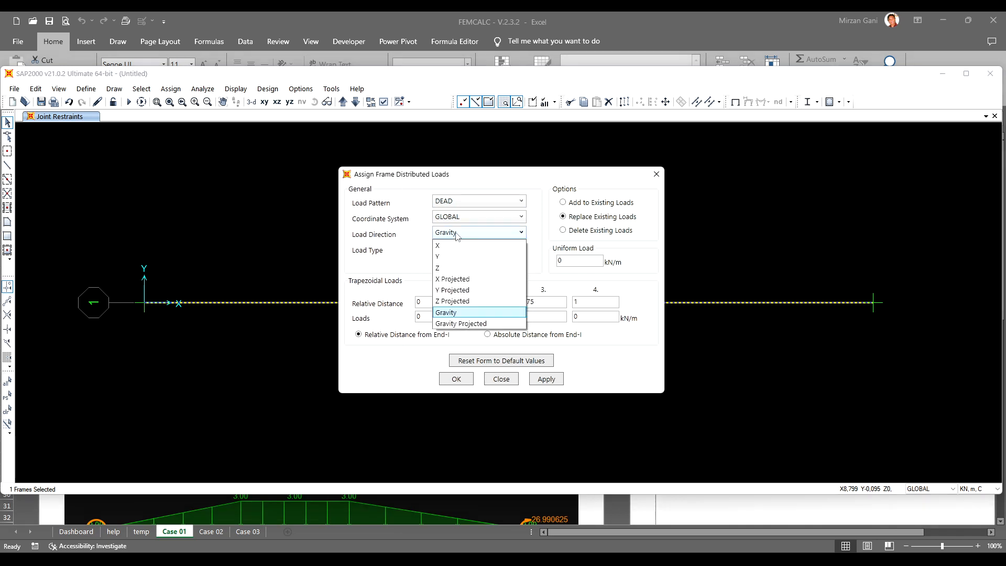
click(453, 258)
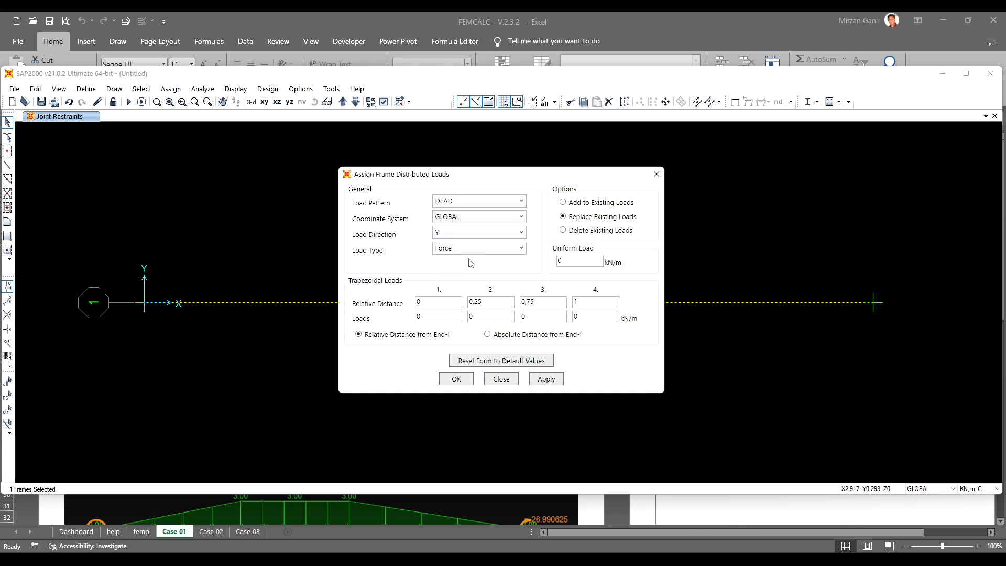
click(449, 237)
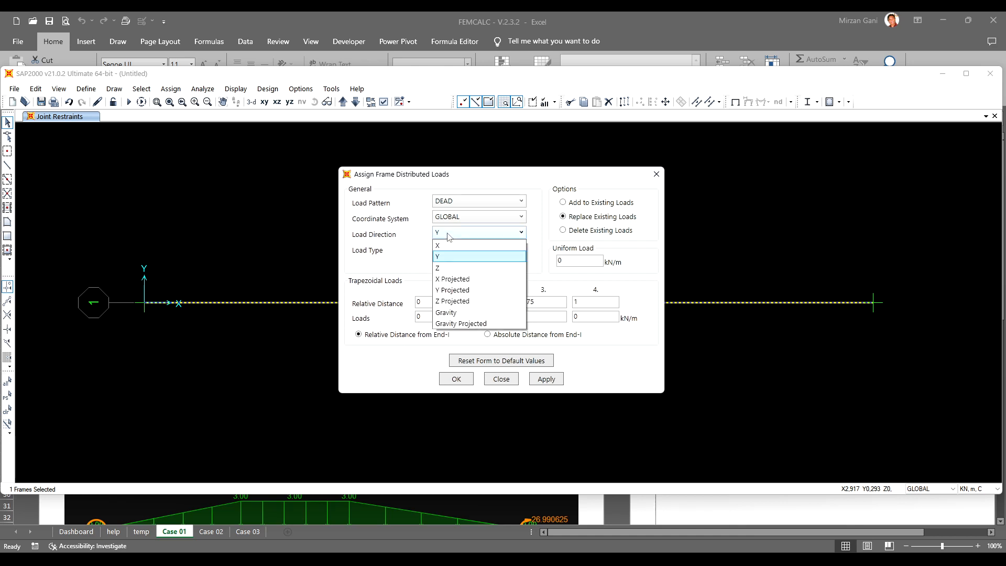
click(445, 263)
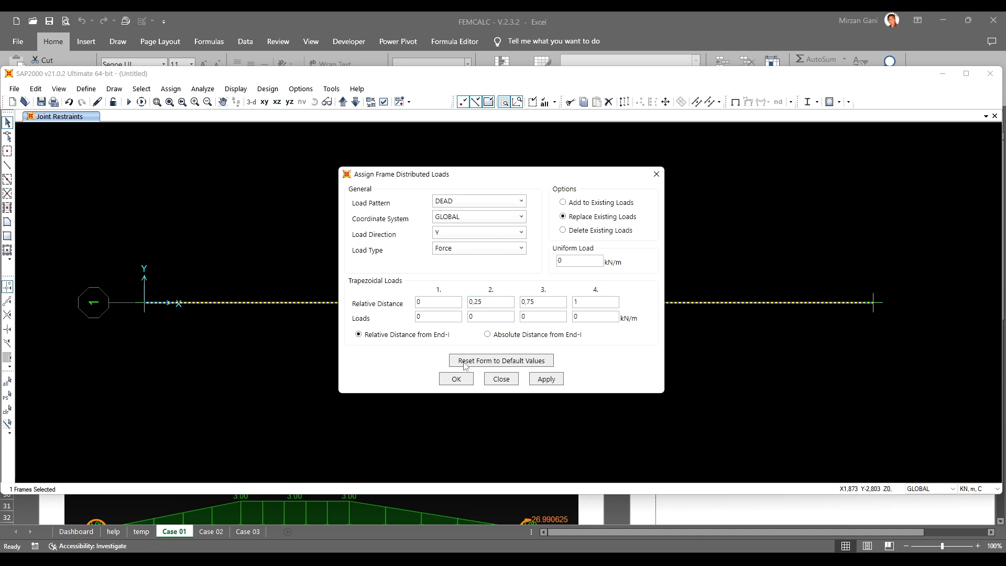
- Assign trapezoidal loads of 0, -3, -3 and 0 kN/m at absolute distances of 0, 4, 7 and 12 m along the beam
drag(488, 316, 461, 321)
key(Tab)
click(488, 335)
click(499, 300)
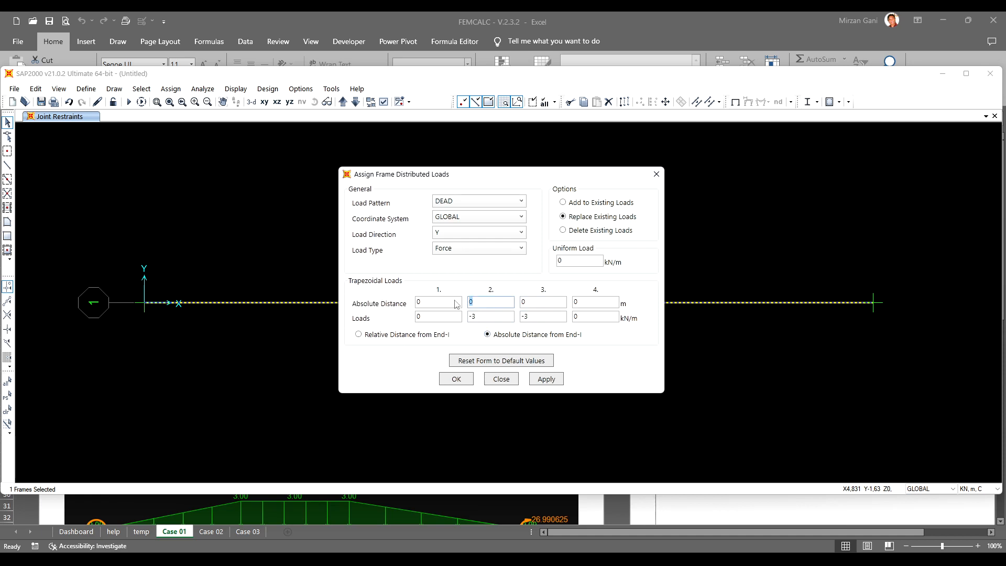
text(4)
key(Tab)
text(7)
key(Tab)
text(12)
click(464, 382)
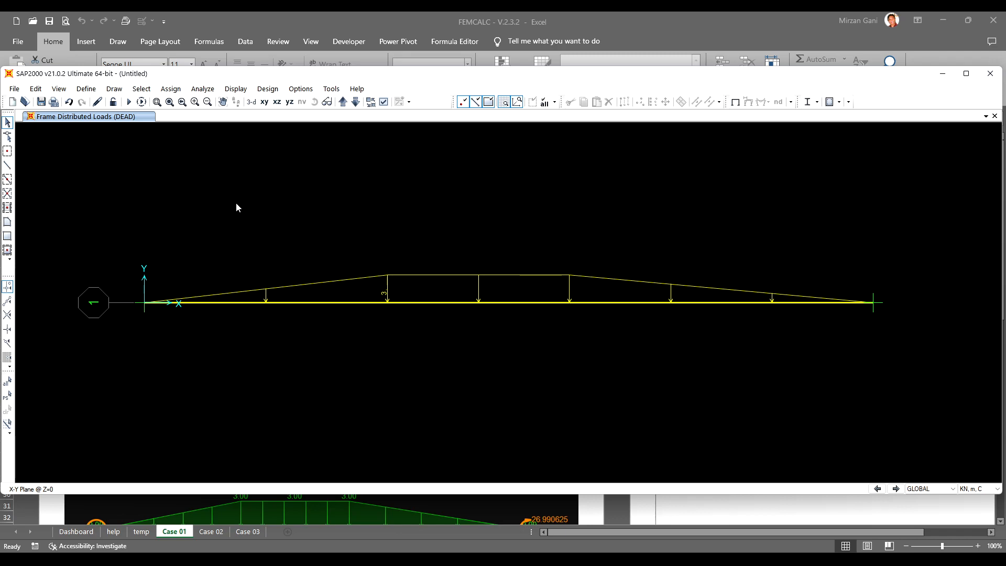
- Check the Bernoulli beam case in Excel, and set the beam's shear area modifiers in directions 2 and 3 to 0 in SAP2000
click(149, 501)
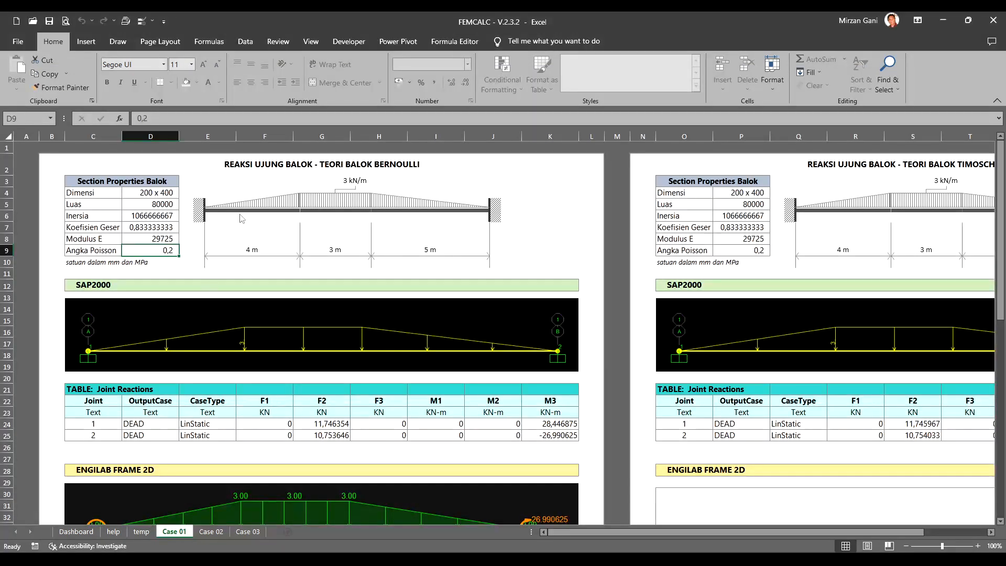
click(373, 166)
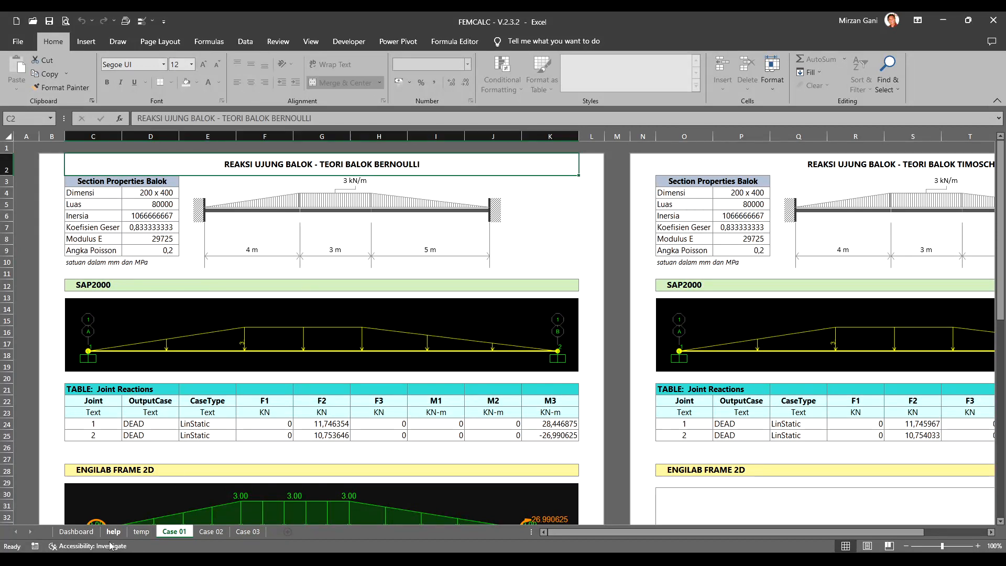
key(alt+Tab)
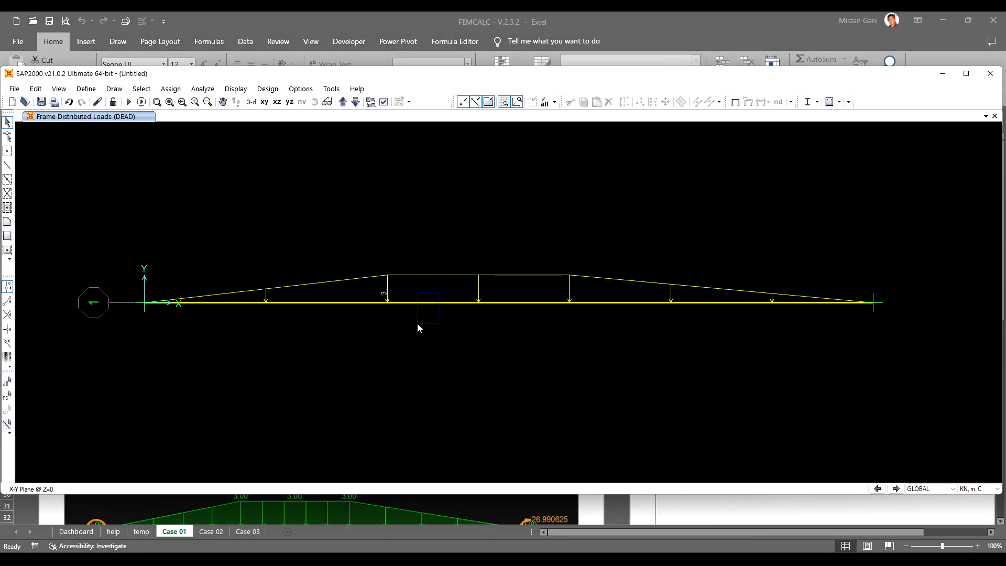
drag(417, 323, 341, 280)
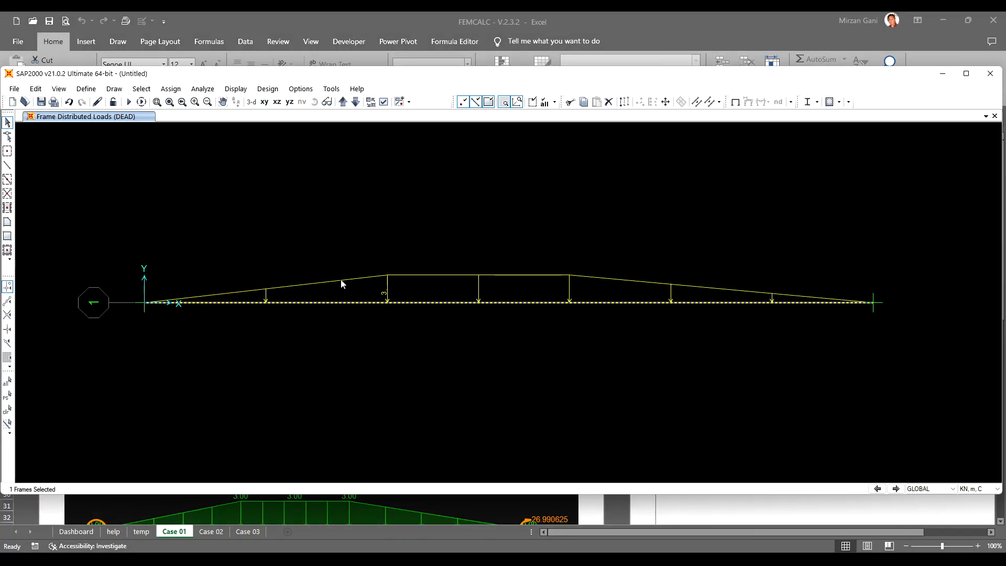
click(171, 89)
mouse_move(253, 116)
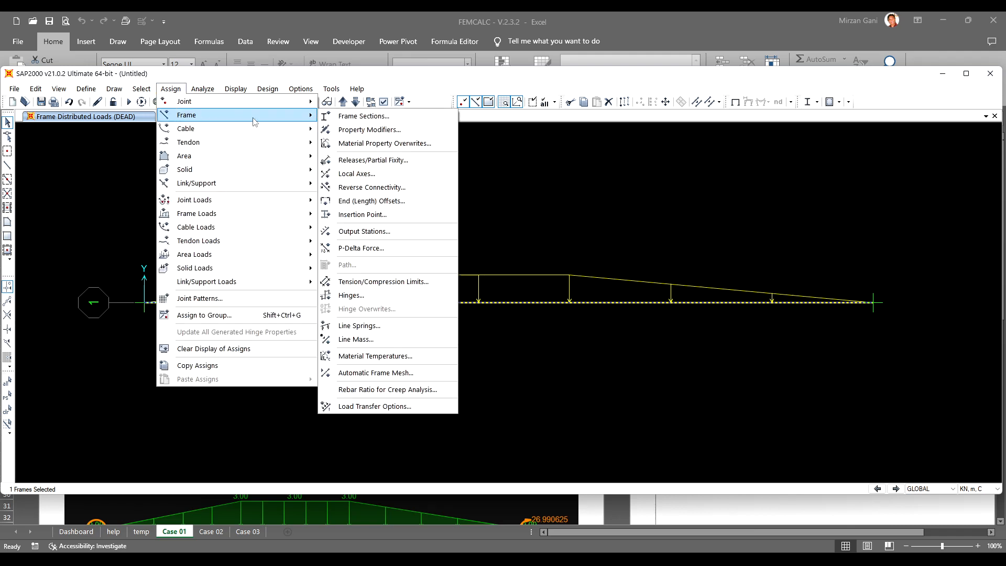
click(390, 135)
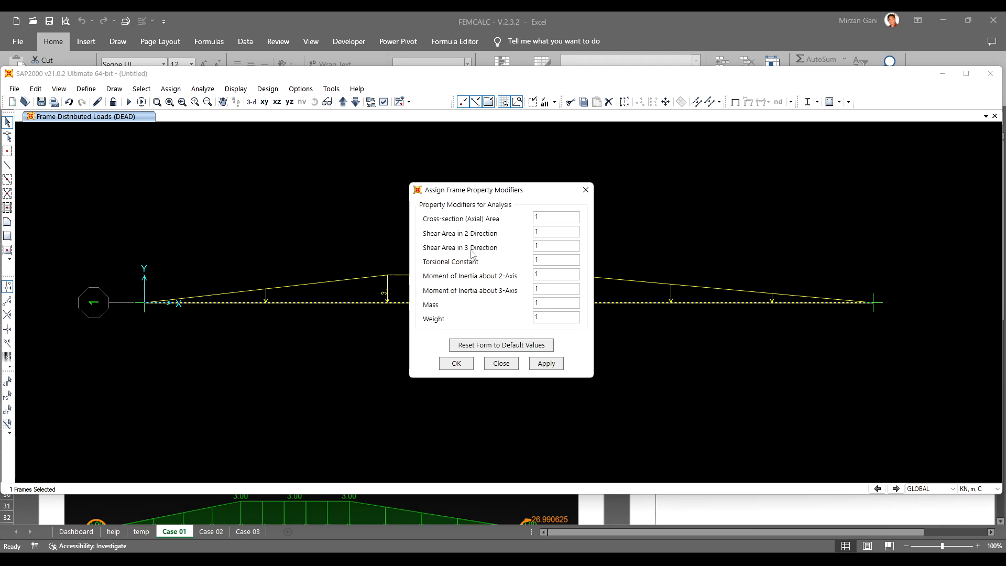
drag(540, 230, 523, 235)
key(Tab)
text(0)
click(552, 232)
click(462, 367)
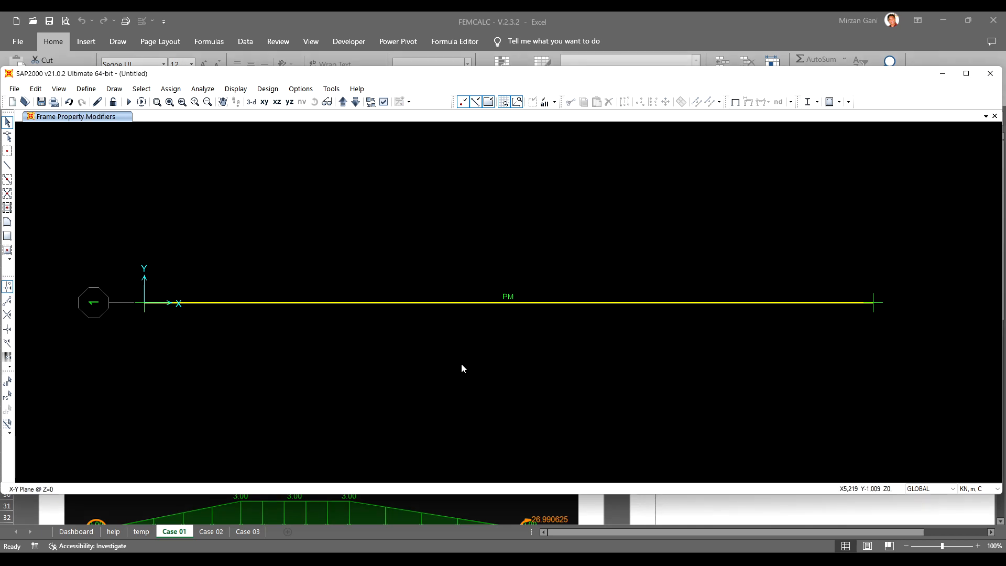
- Exclude the MODAL case from the analysis and run only the DEAD load case
click(130, 101)
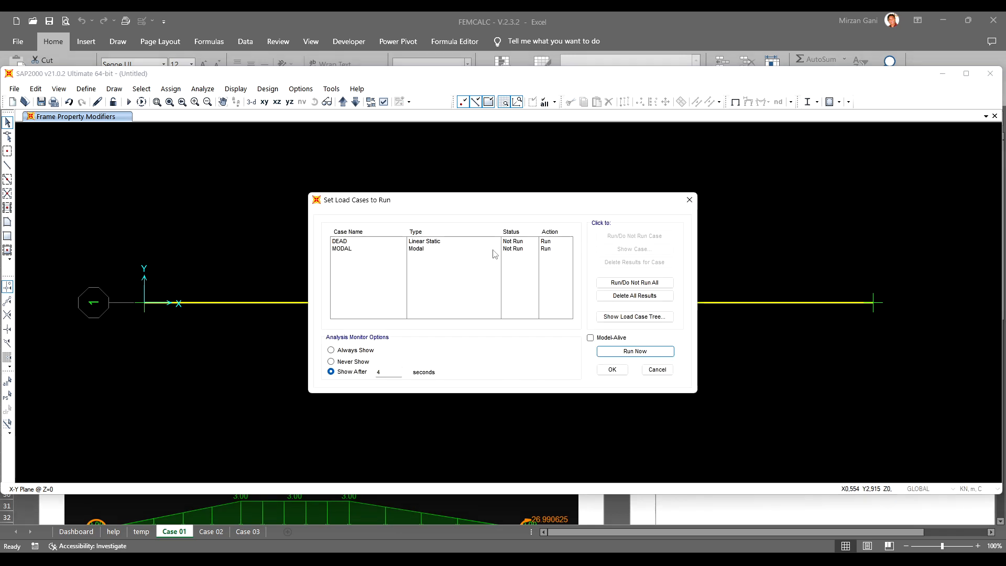
click(545, 250)
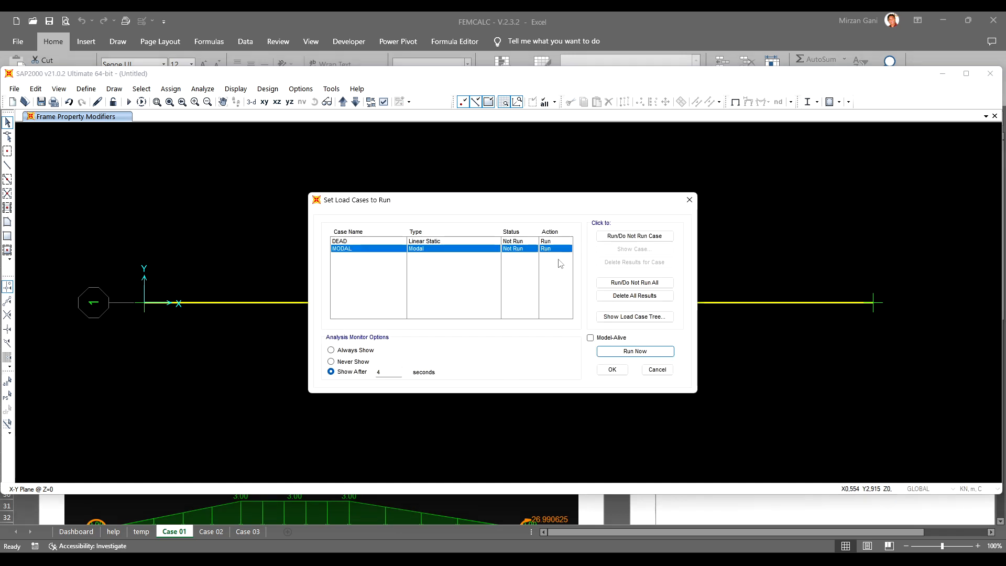
click(634, 237)
click(560, 242)
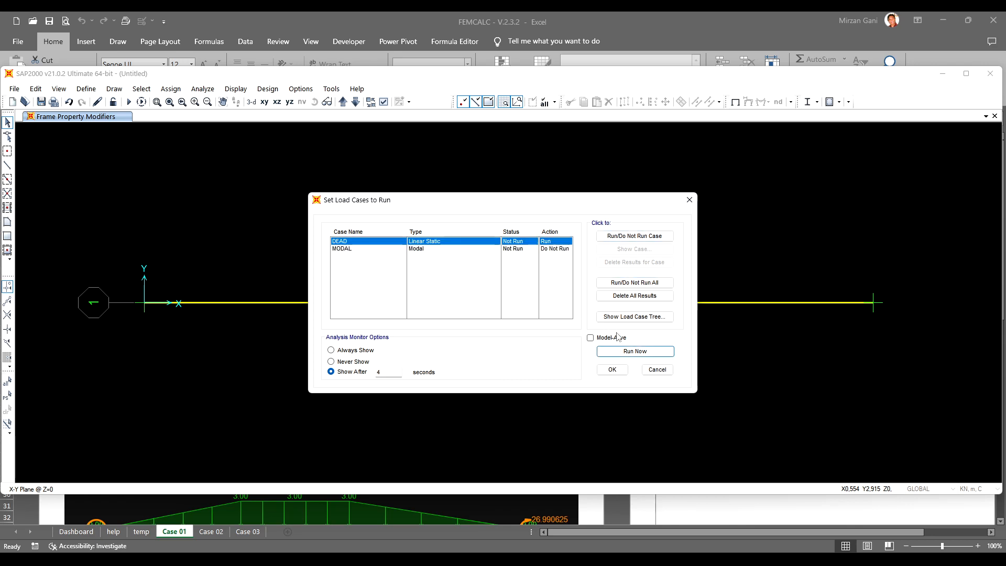
click(637, 351)
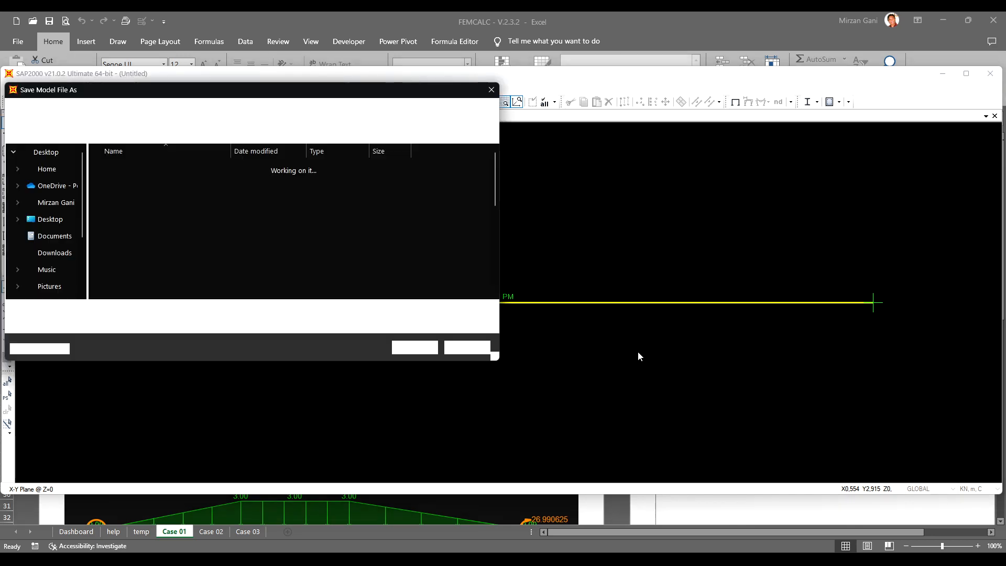
- Save the model as Uji Femcalc in a new folder named Check inside Documents > Research
scroll(184, 260, down, 5)
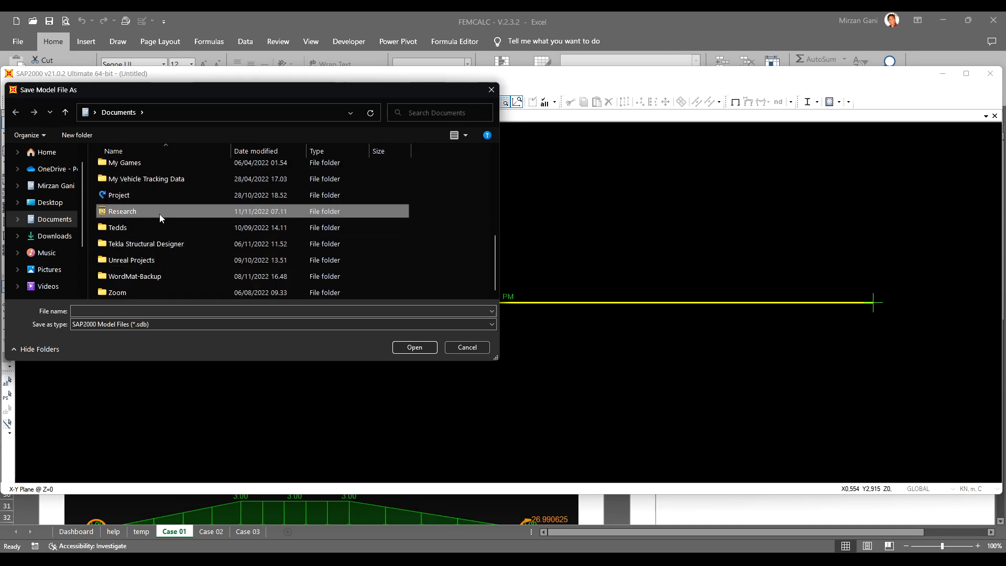
double_click(160, 213)
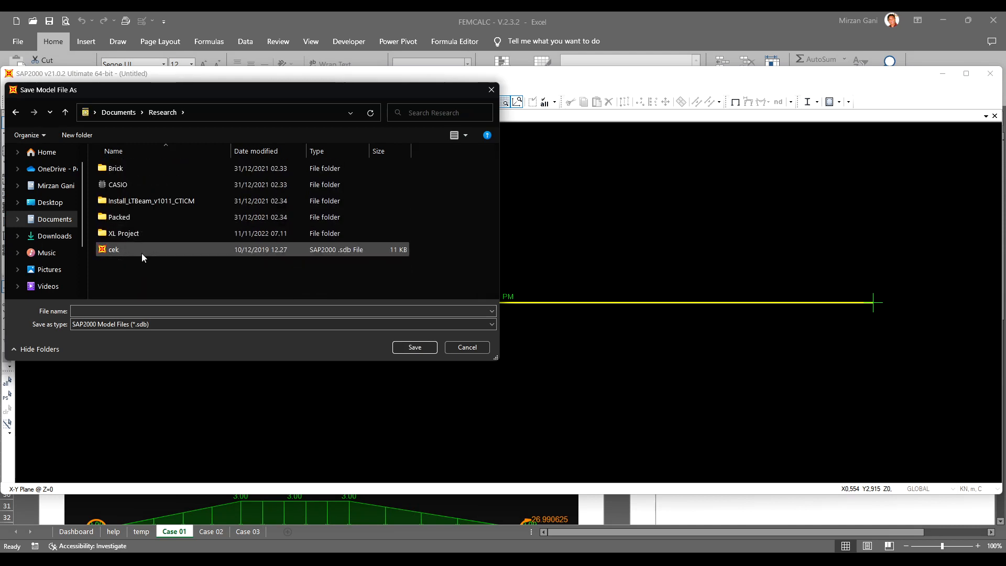
click(131, 311)
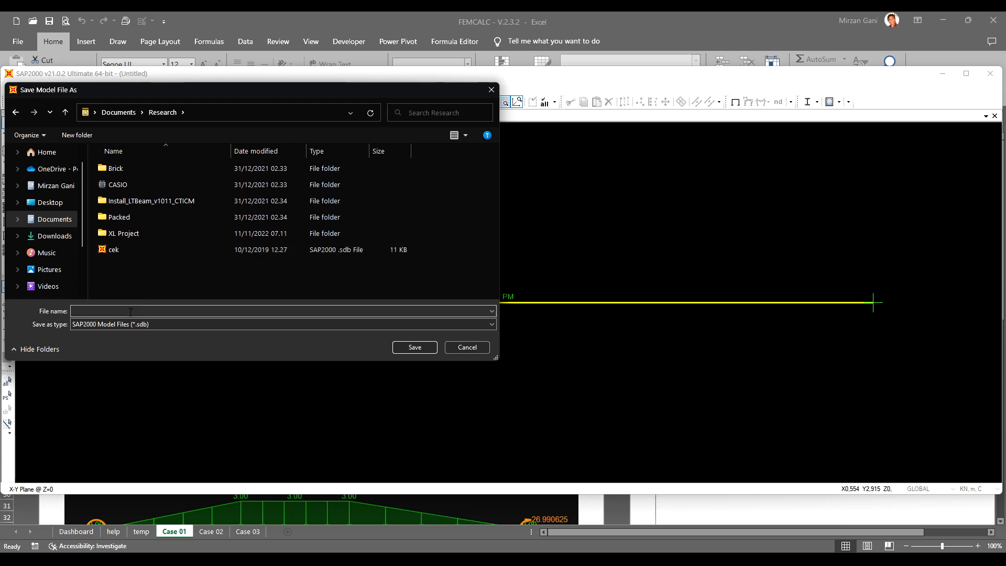
text(Uji)
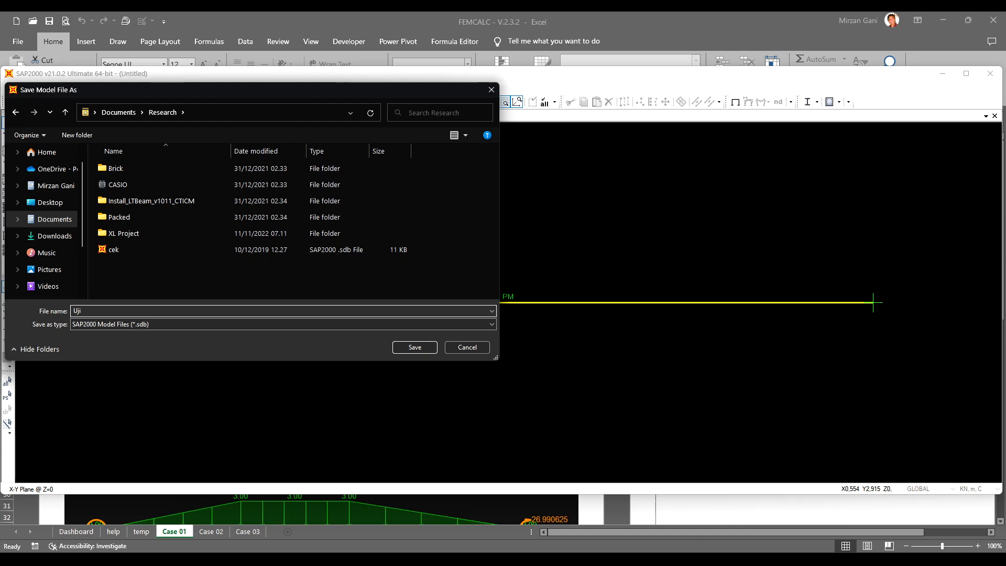
text( Femcalc)
click(77, 134)
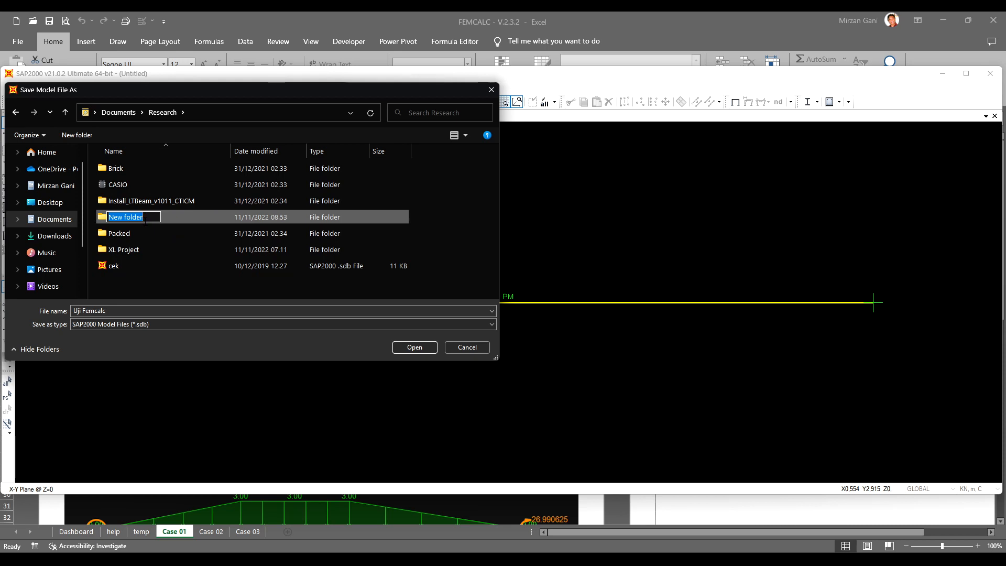
text(Check)
key(Return)
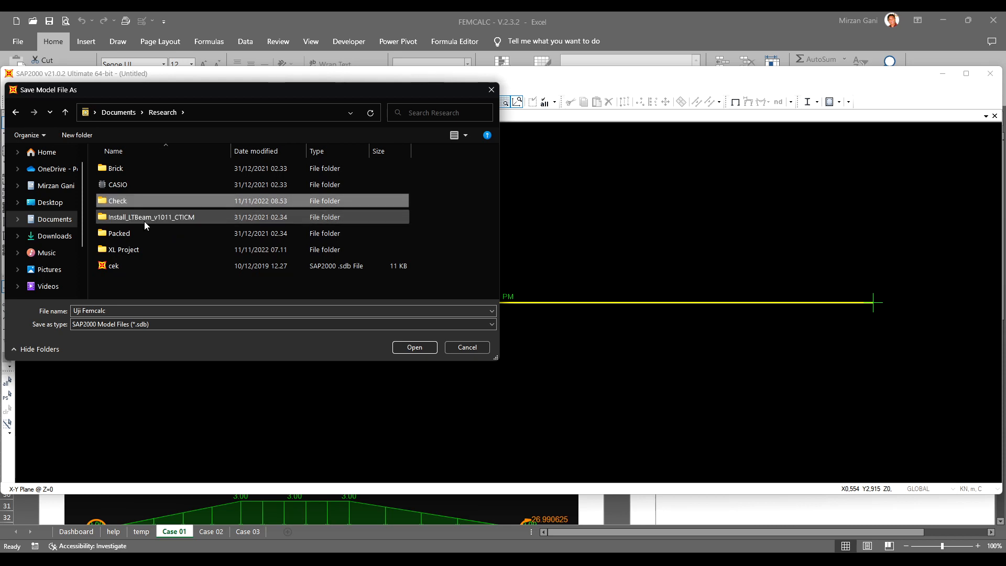
key(Return)
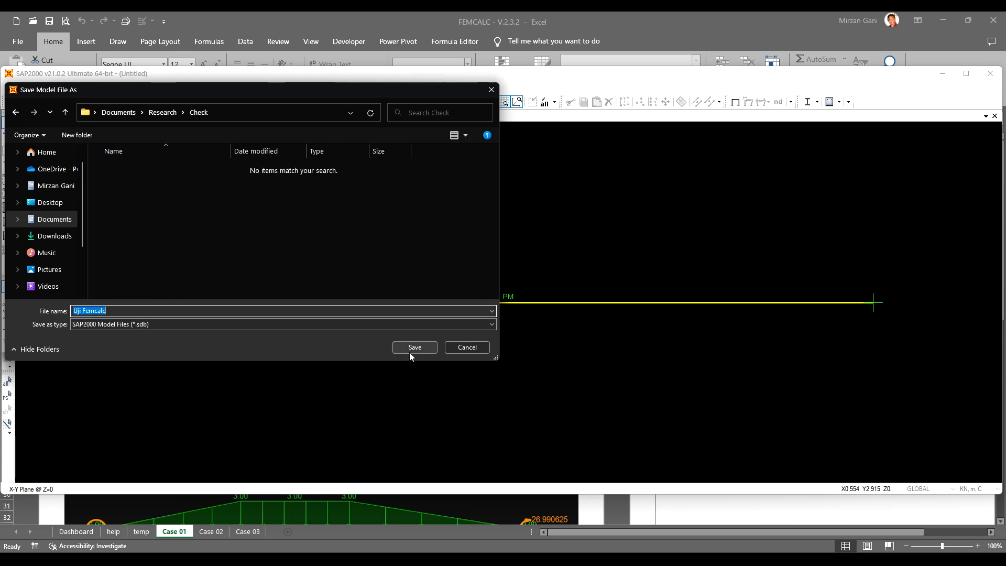
click(411, 350)
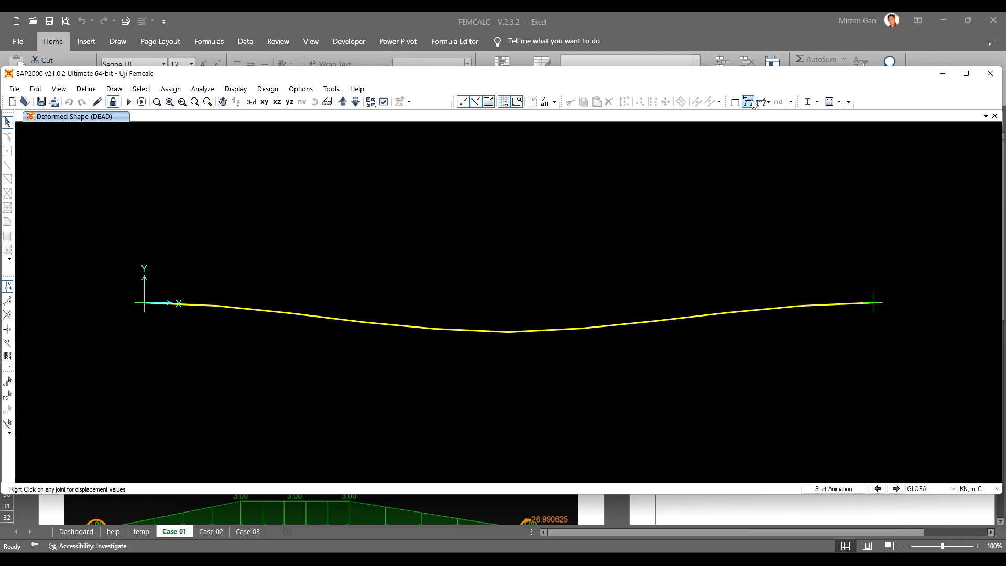
- Display the joint reactions for the DEAD case as arrows on the beam
click(768, 102)
click(784, 114)
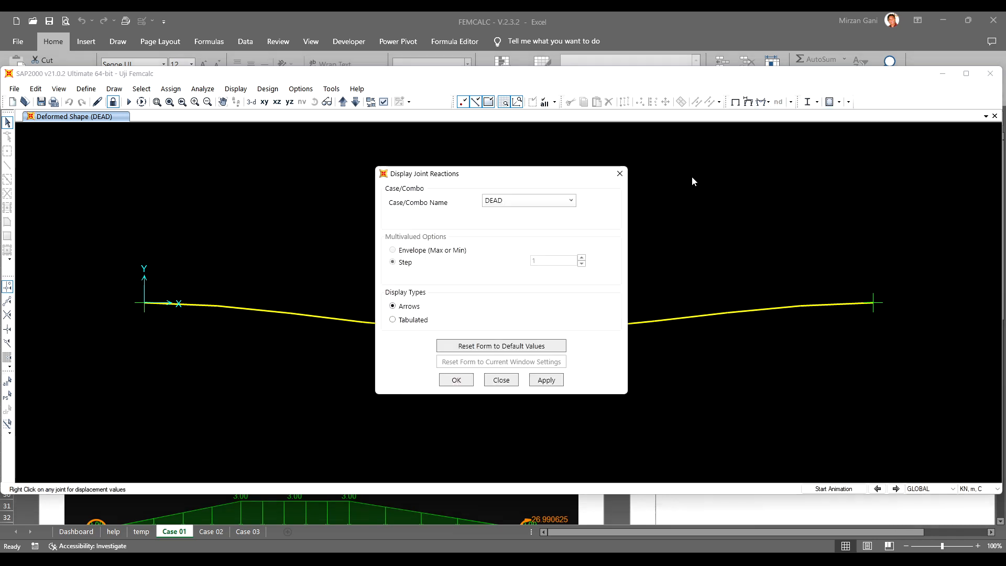
click(457, 381)
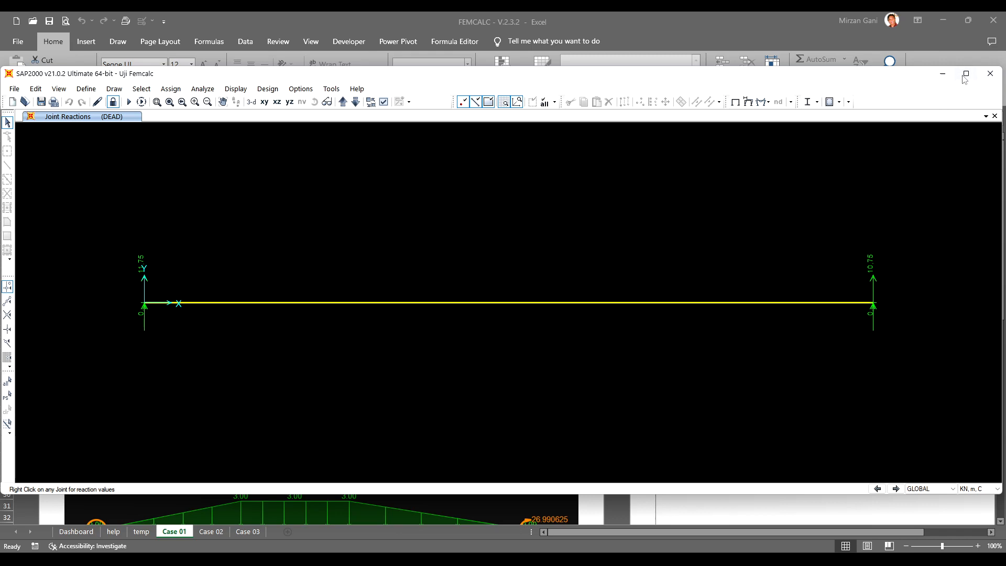
- Arrange SAP2000 and the FEMCALC Excel workbook side by side to compare the Case 01 joint reactions
mouse_move(964, 78)
click(848, 102)
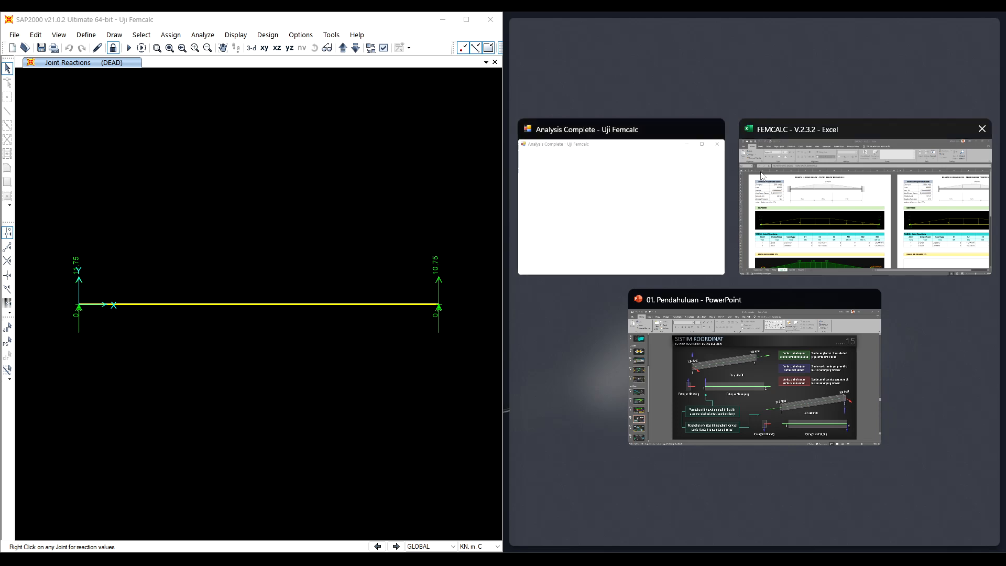
click(796, 163)
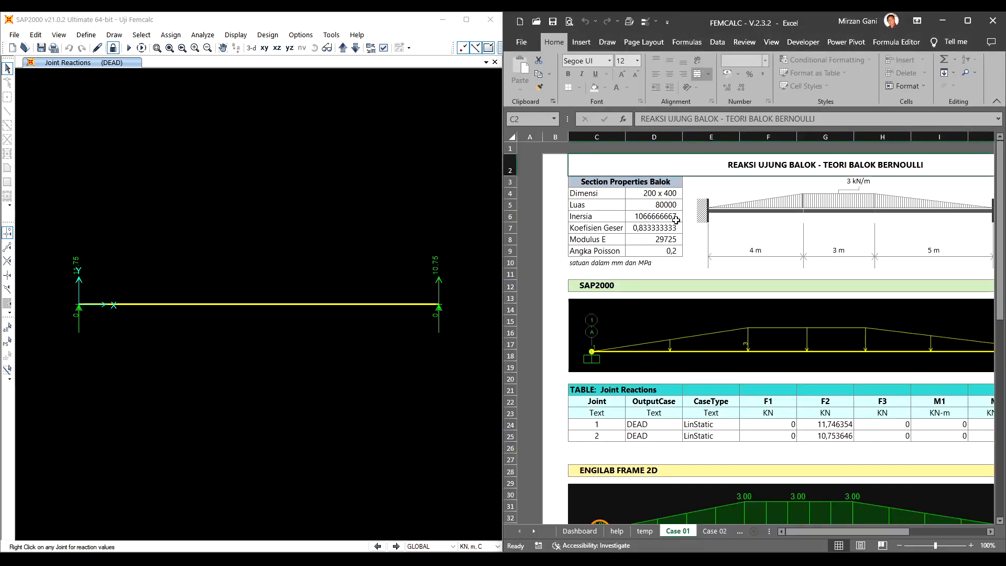
click(388, 276)
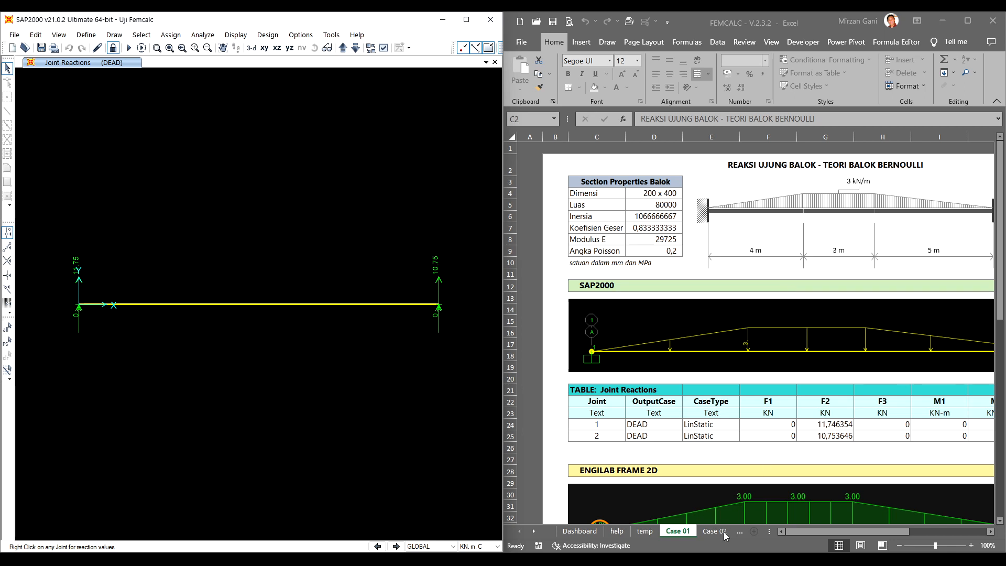
drag(796, 532, 816, 541)
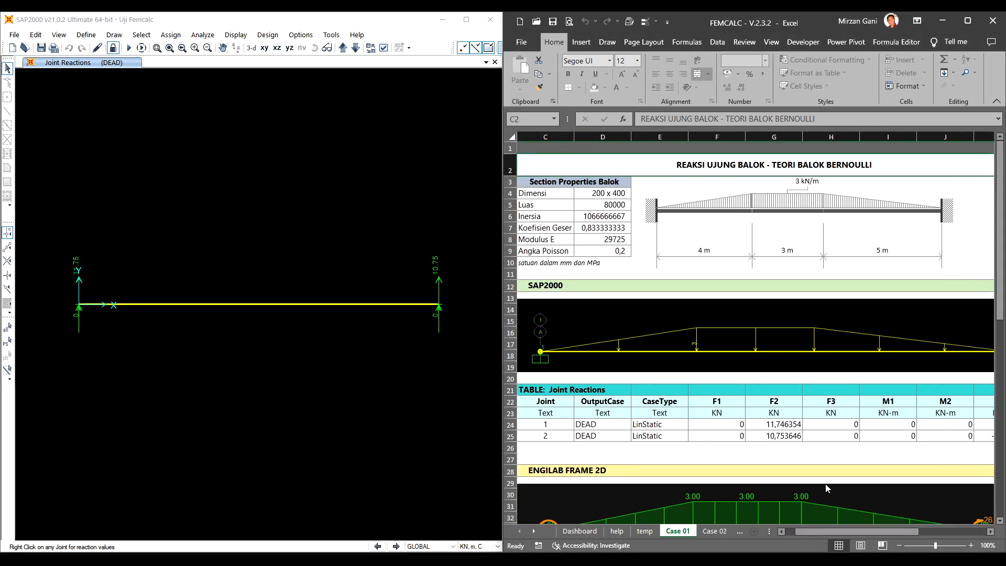
click(279, 227)
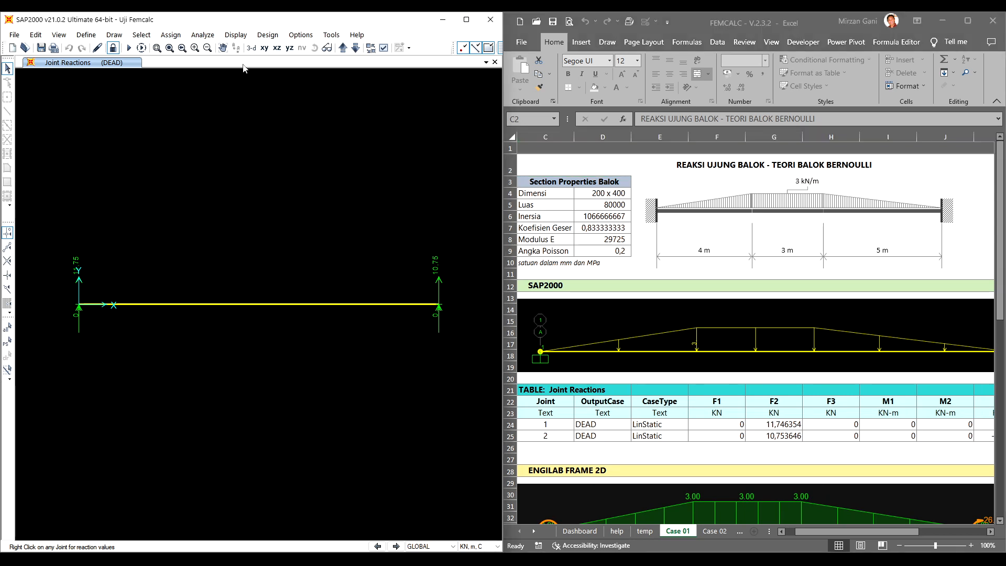
- Show the Joint Reactions results table, check the F2 reactions of both joints, and close the table
click(242, 36)
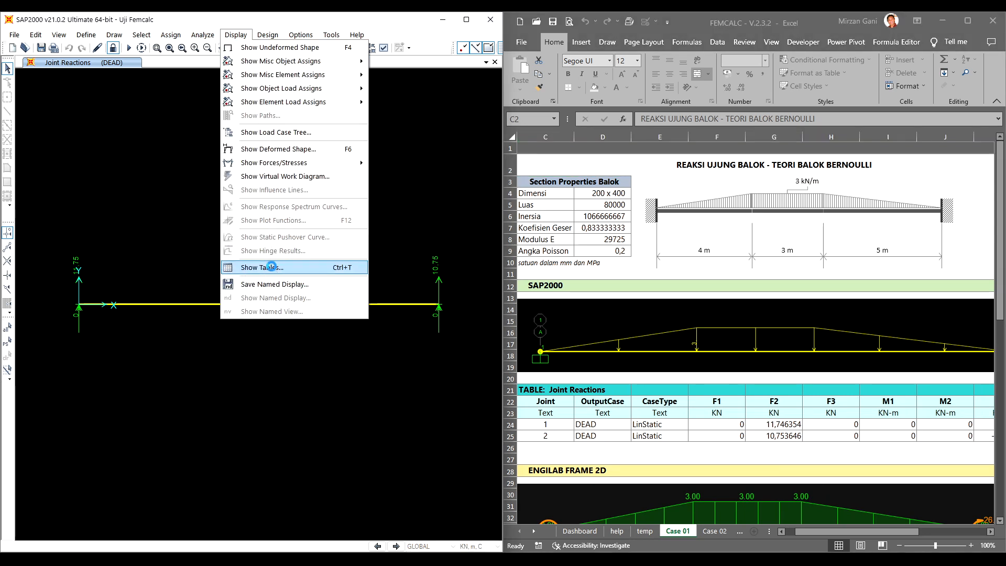
click(271, 267)
click(302, 263)
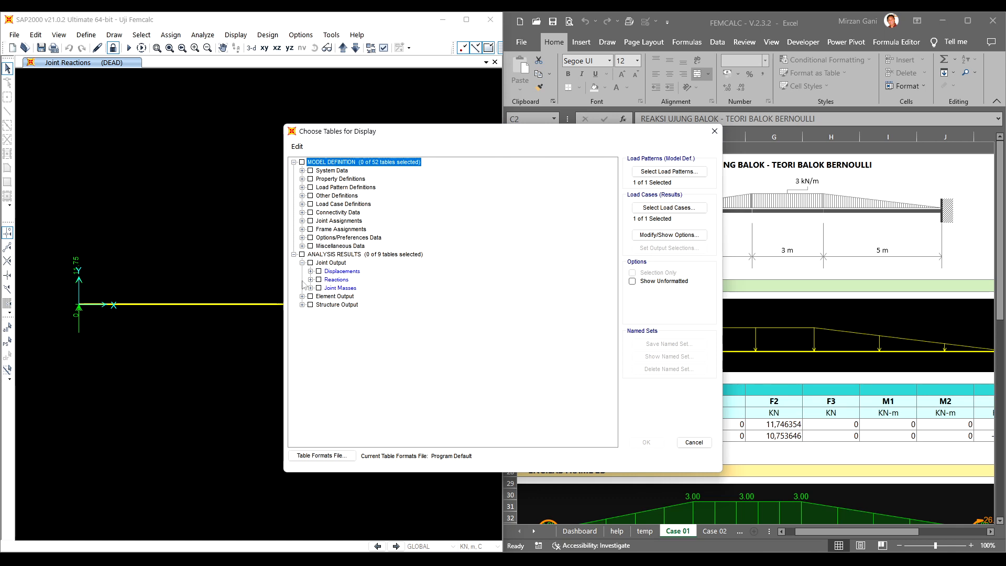
click(310, 279)
click(319, 279)
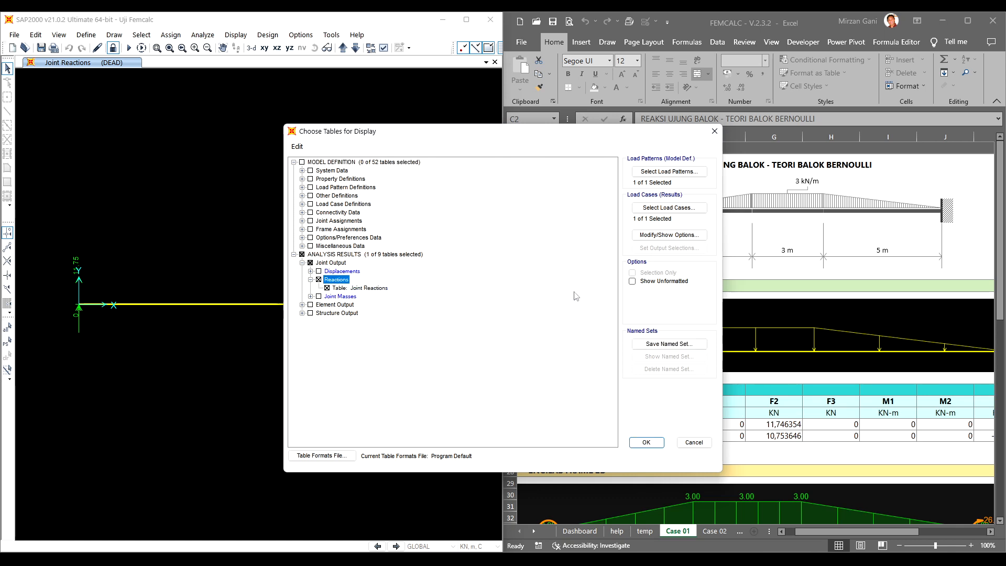
click(649, 443)
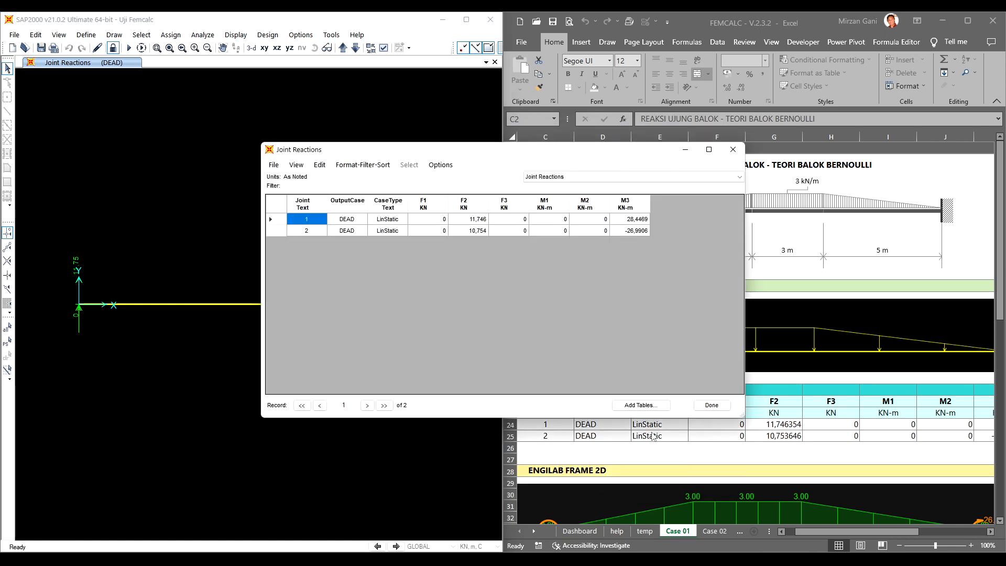
click(482, 221)
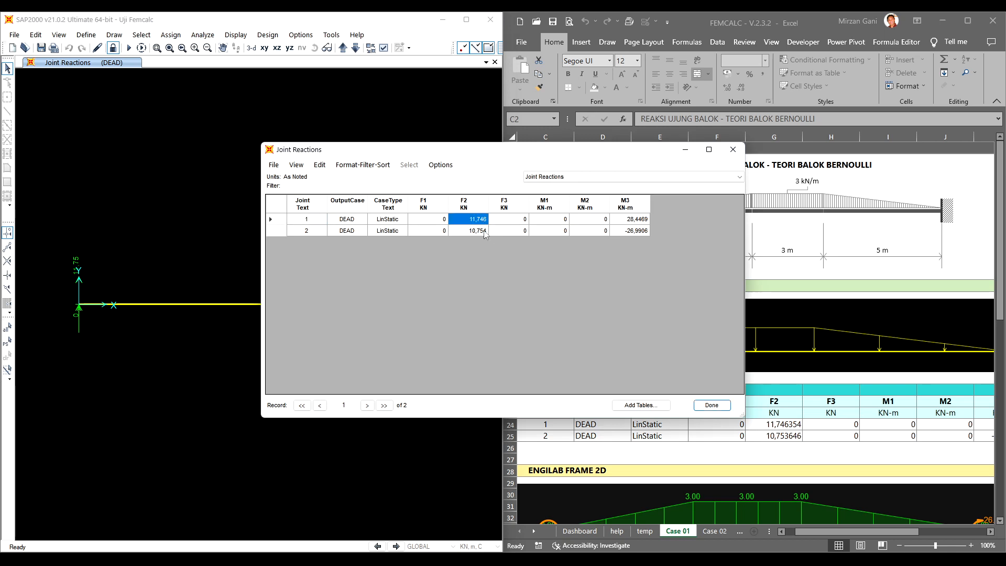
click(726, 407)
- In the default database number formats, turn off Always Use Current Units and set Force, Force/Length and Force/Area to 6 decimal places
click(301, 35)
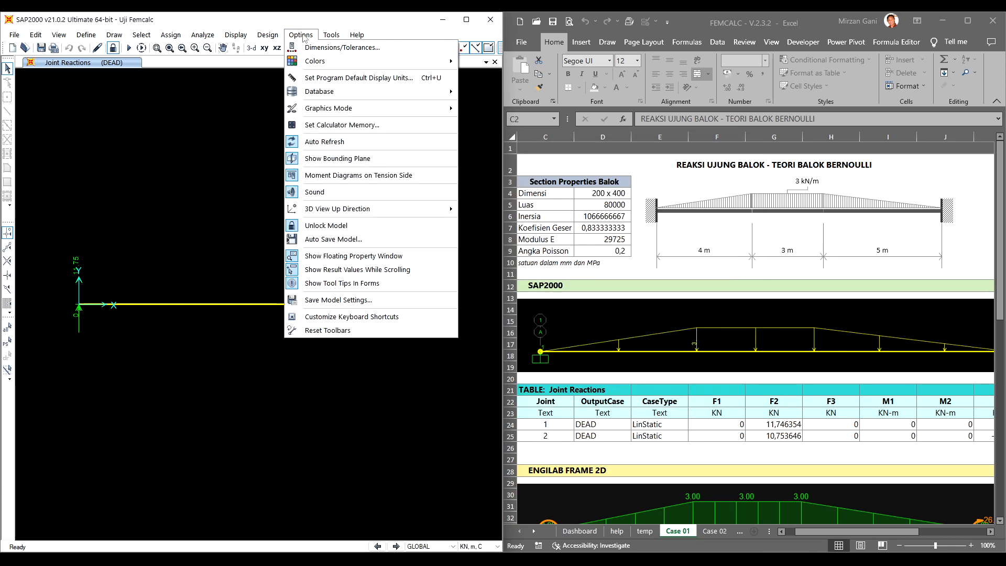
click(330, 79)
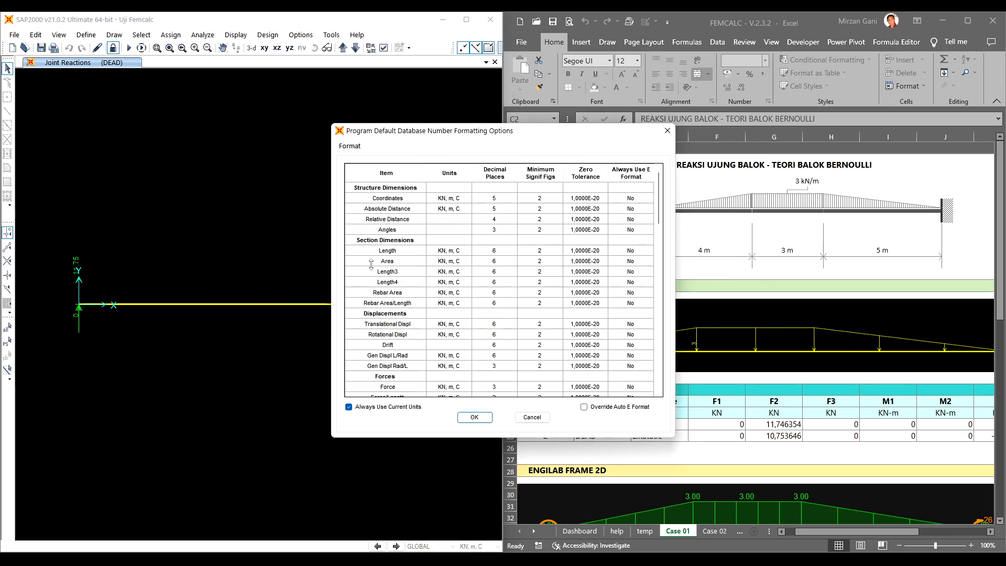
click(350, 408)
scroll(498, 367, down, 3)
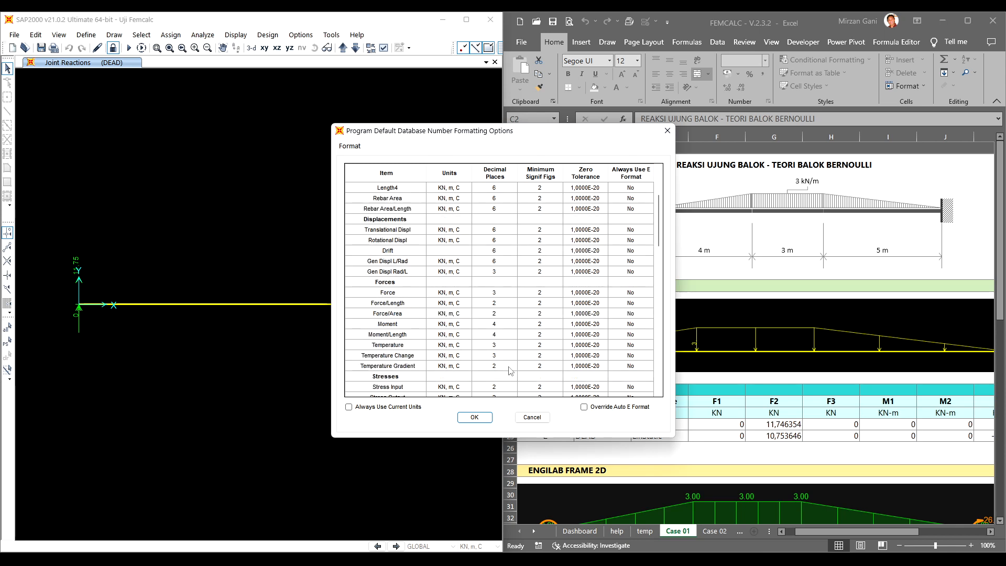
click(506, 293)
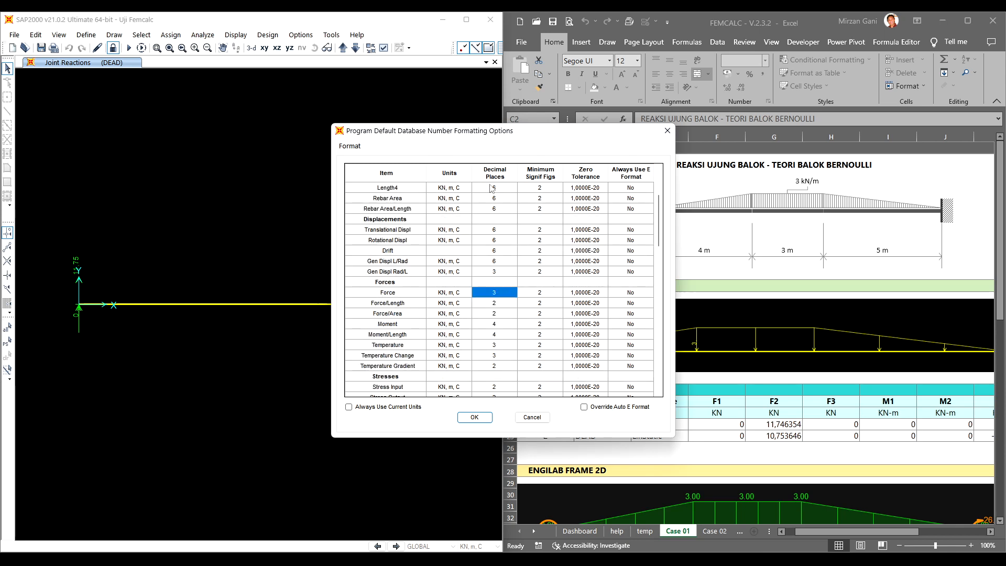
text(6)
click(509, 304)
text(6)
click(505, 313)
text(6)
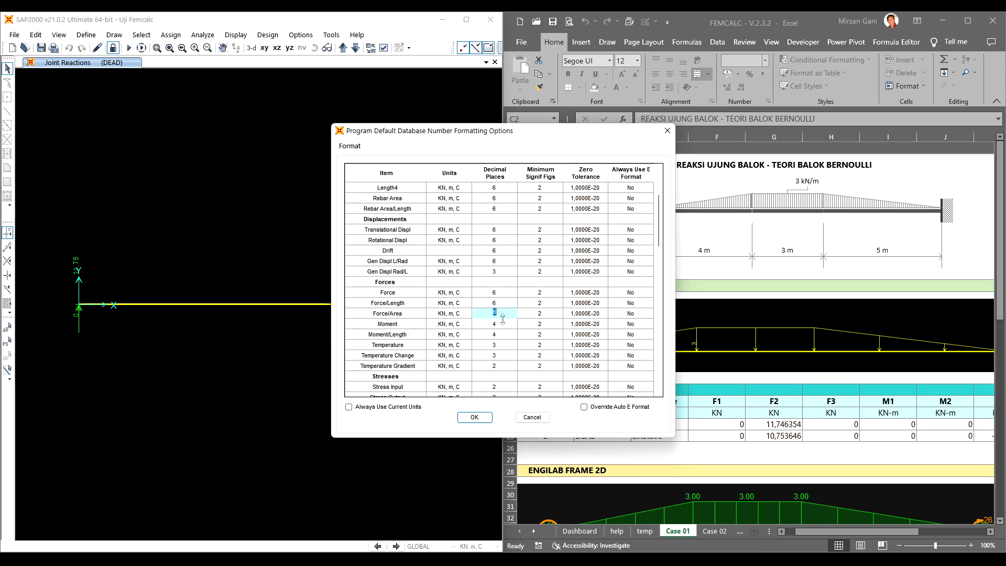
- Set the Moment, Moment/Length and Temperature formats to 6 decimal places
click(505, 325)
text(6)
click(504, 335)
text(6)
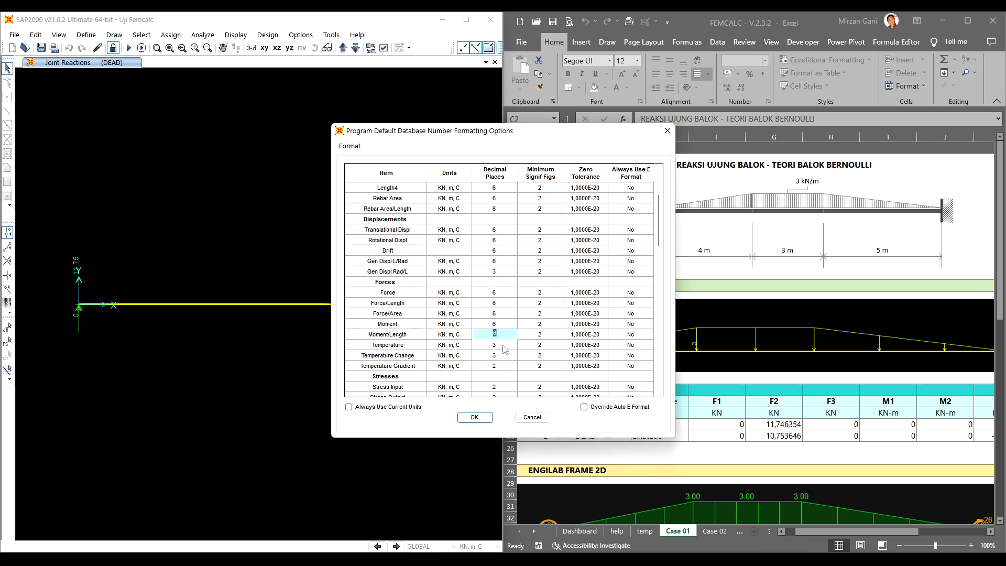
click(504, 344)
text(6)
click(505, 357)
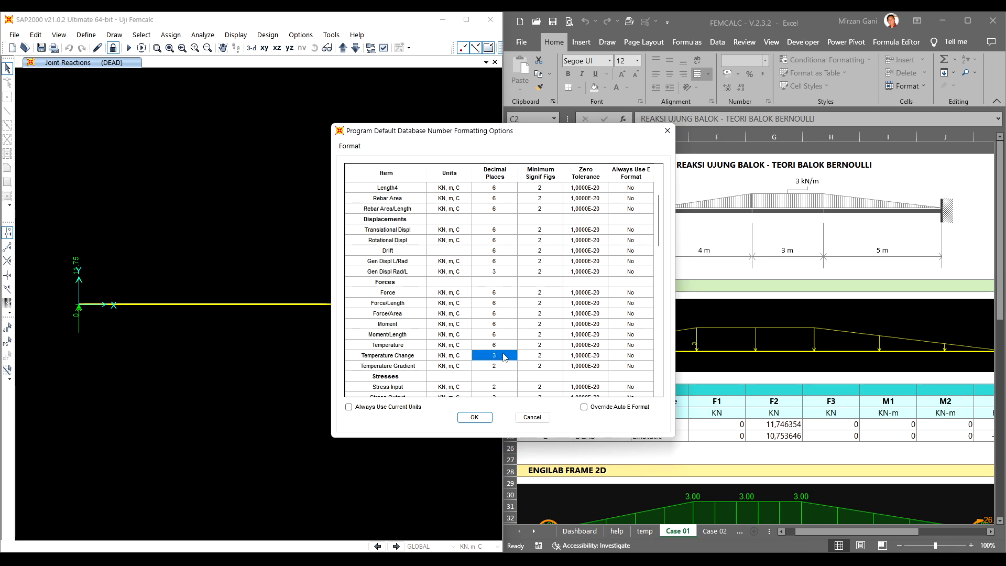
- Try to give the Temperature format 11 decimal places, and set it back to 6
click(503, 344)
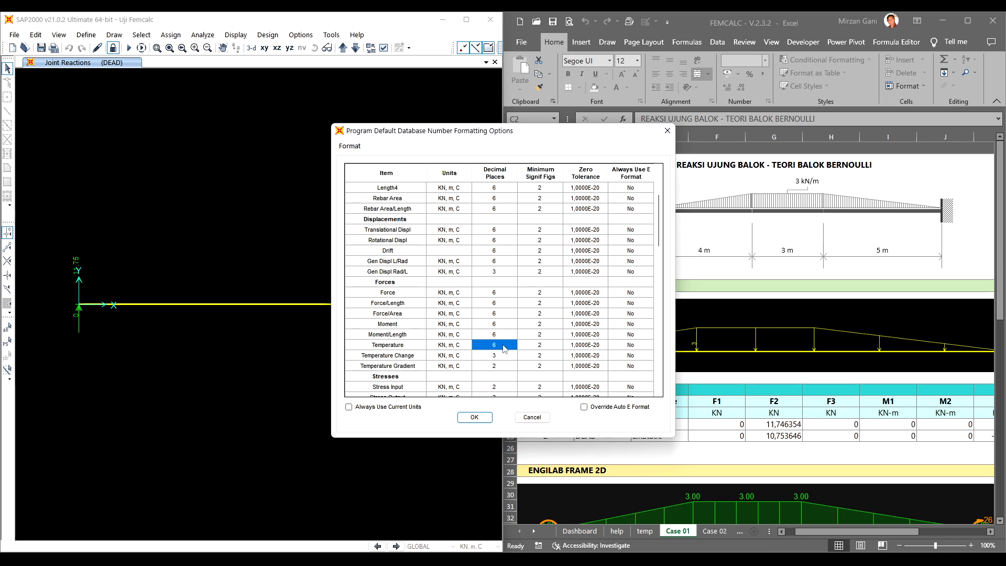
text(1)
click(507, 345)
text(1)
key(Return)
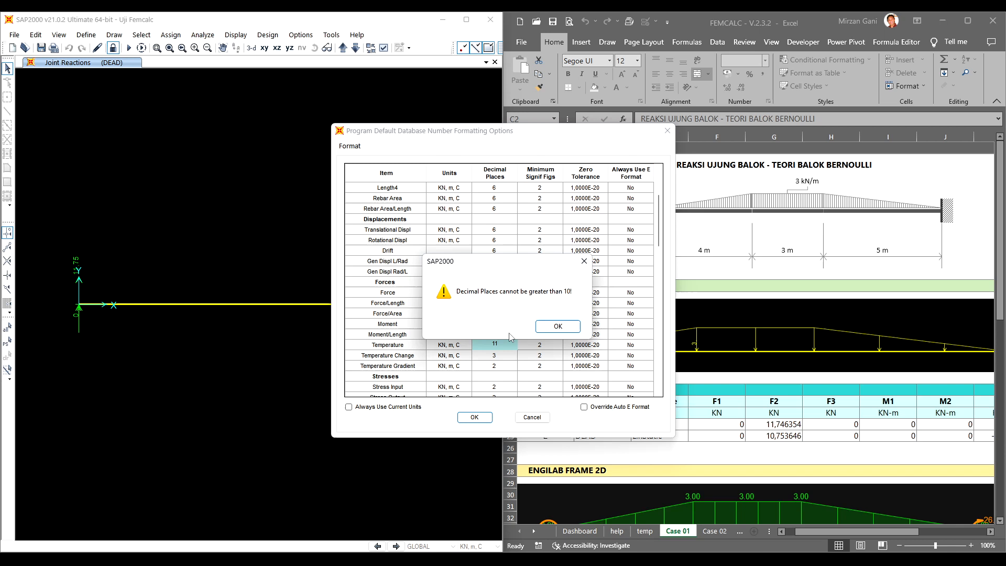
click(552, 326)
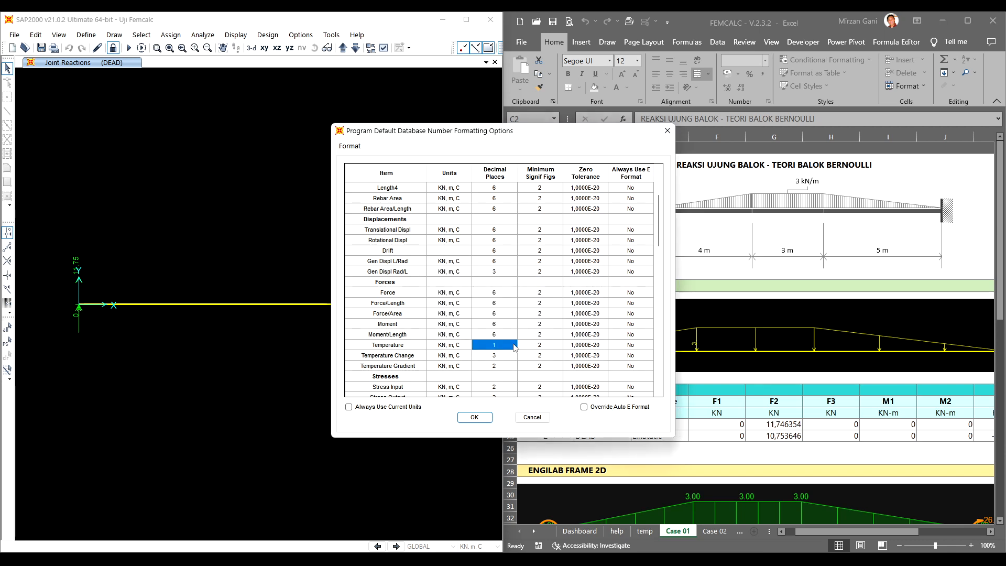
text(6)
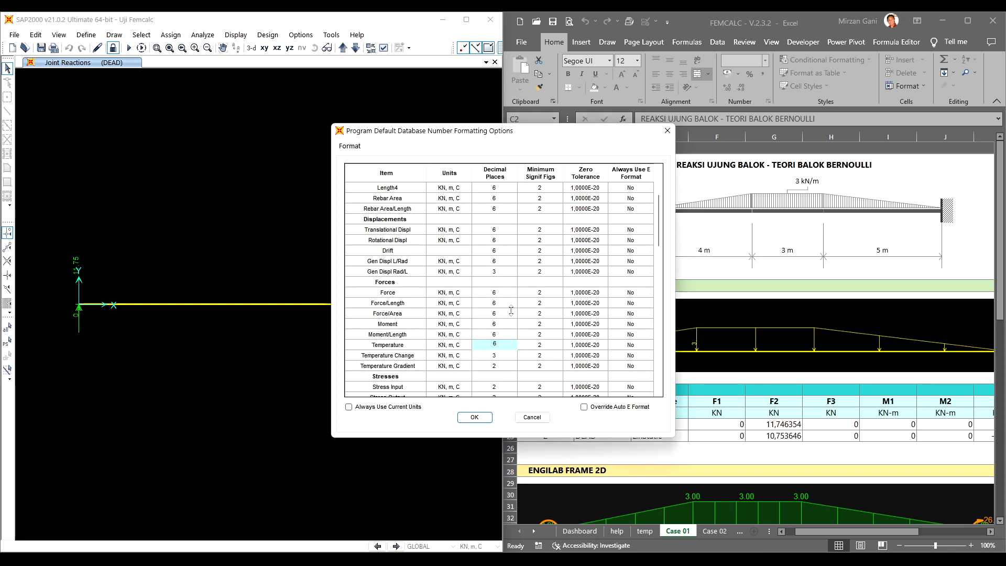
- Accept the database number formats and display the Joint Reactions results table clear of the spreadsheet's reaction values
click(508, 294)
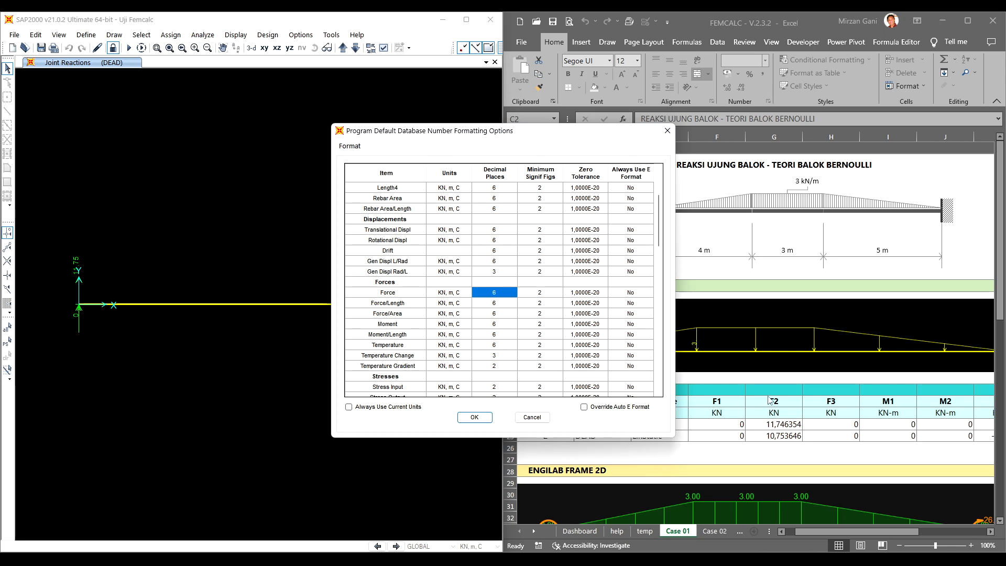
click(475, 418)
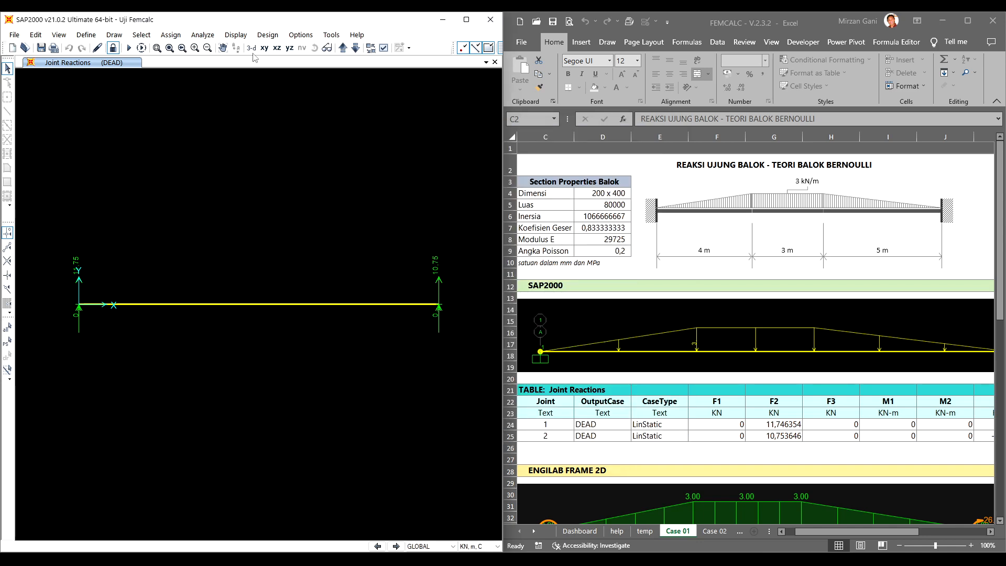
click(235, 34)
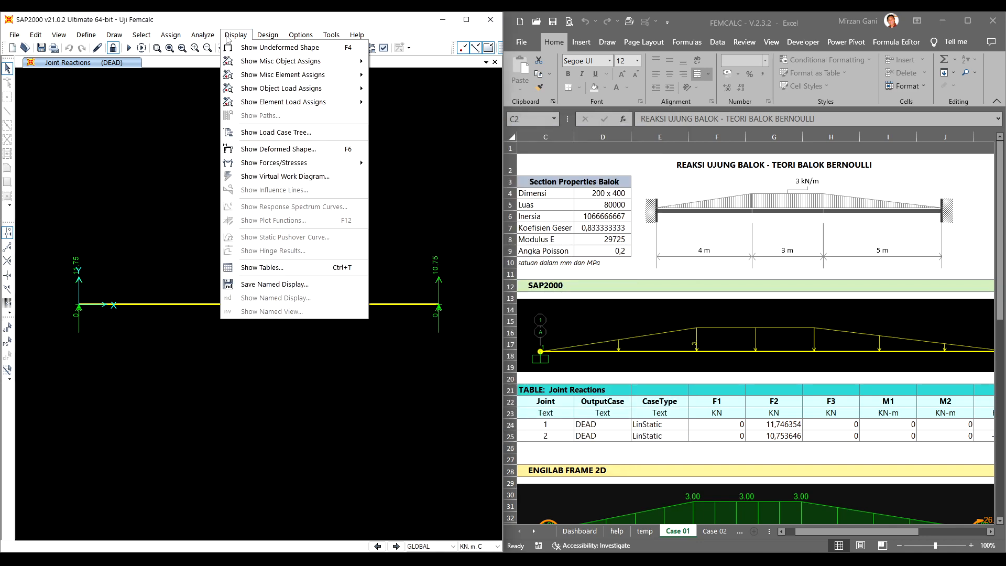
click(265, 268)
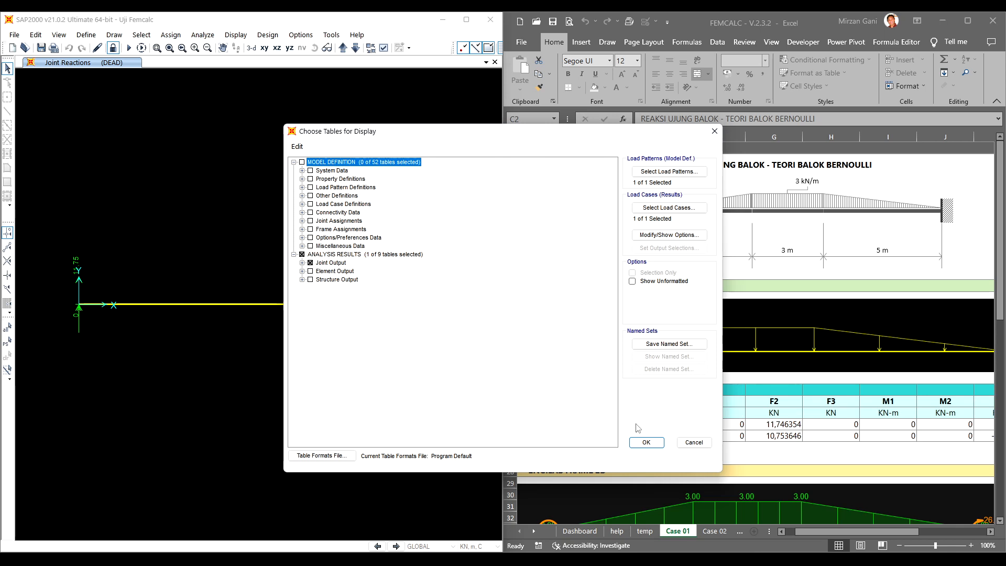
click(645, 443)
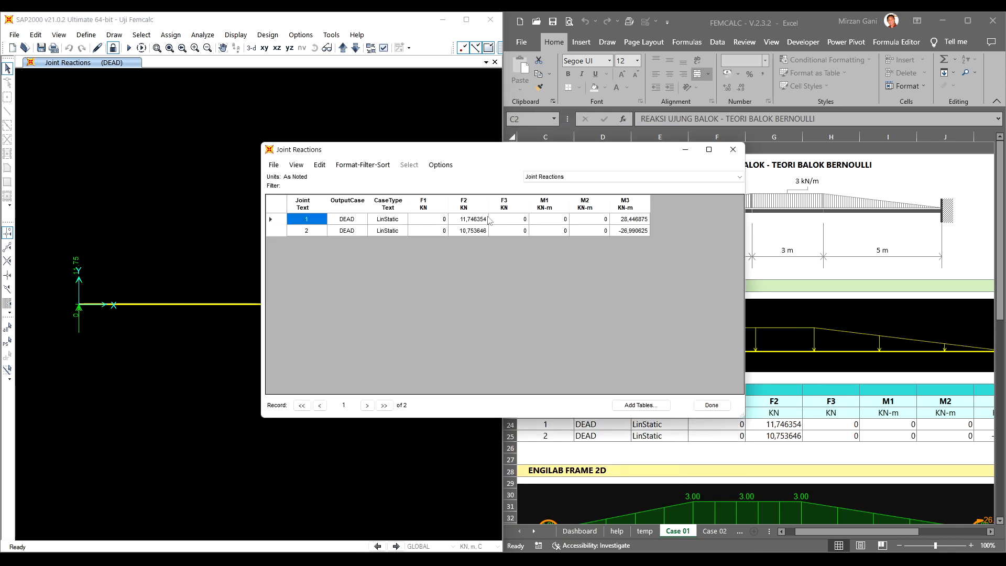
drag(536, 150, 441, 96)
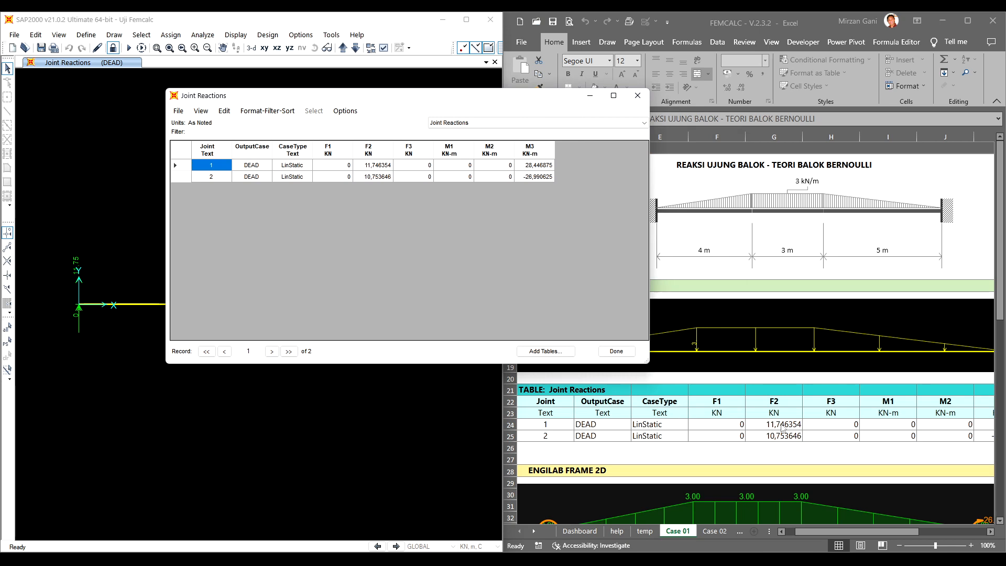
- Export all displayed tables to Excel, close the results table, and bring the exported workbook to the front
click(179, 111)
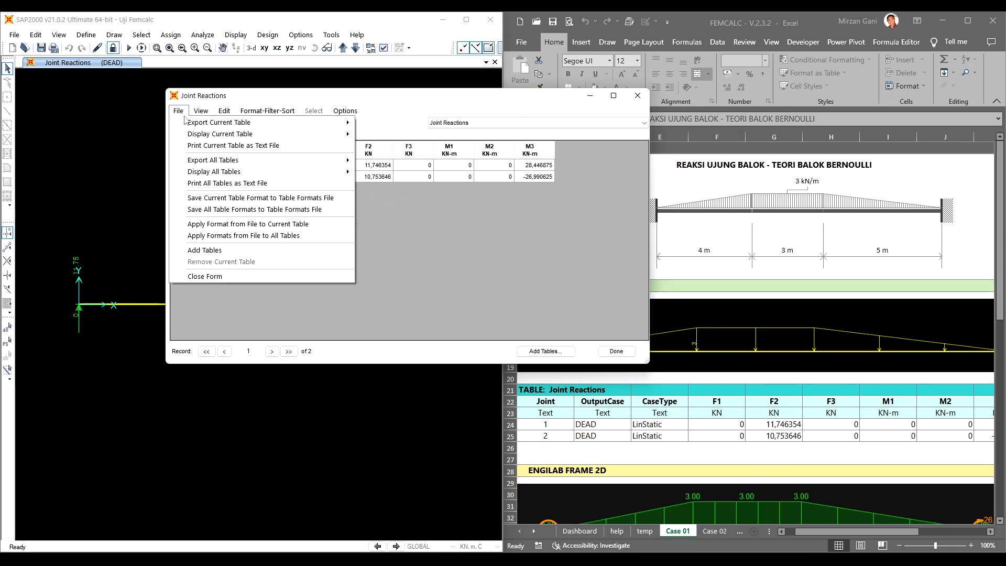
mouse_move(217, 162)
click(378, 161)
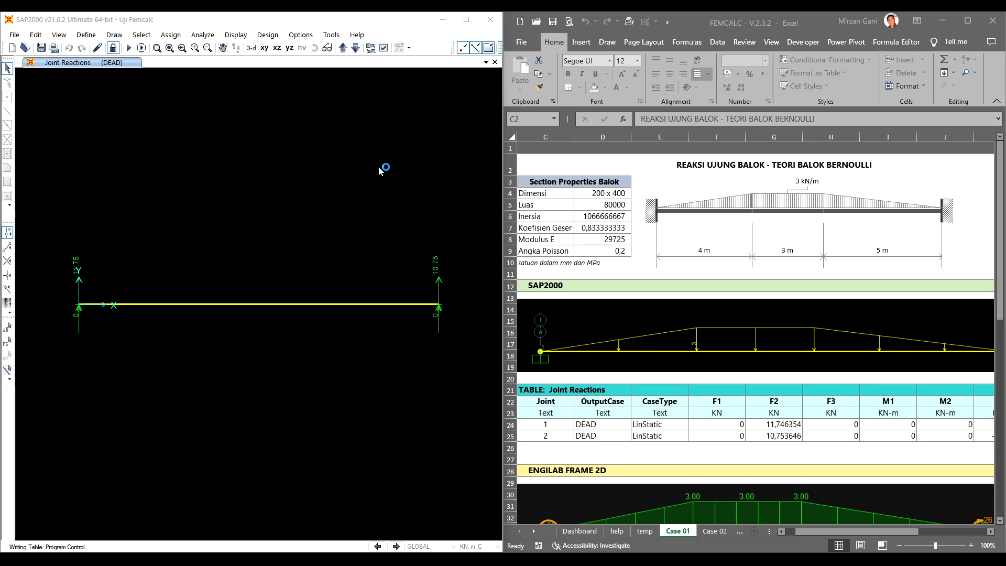
click(616, 351)
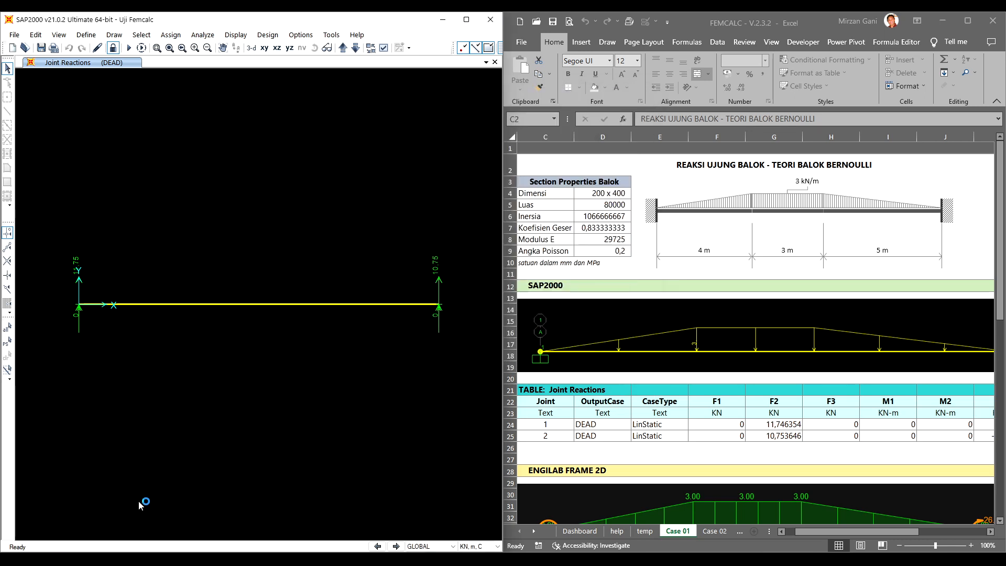
mouse_move(105, 548)
click(220, 517)
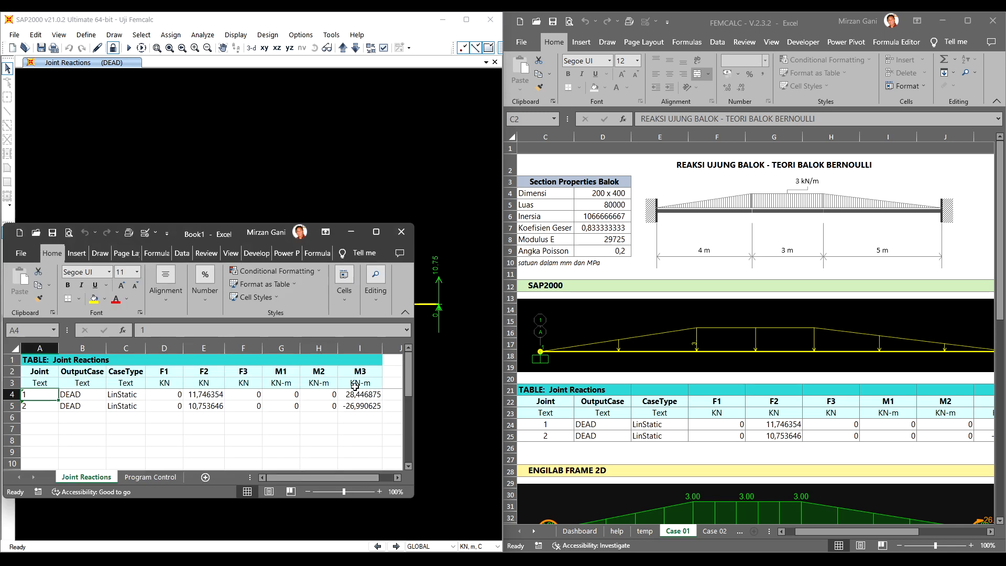
- Place the exported workbook beside the Case 01 sheet and compare its reactions with the sheet's SAP2000 table through column M3
drag(221, 230, 383, 207)
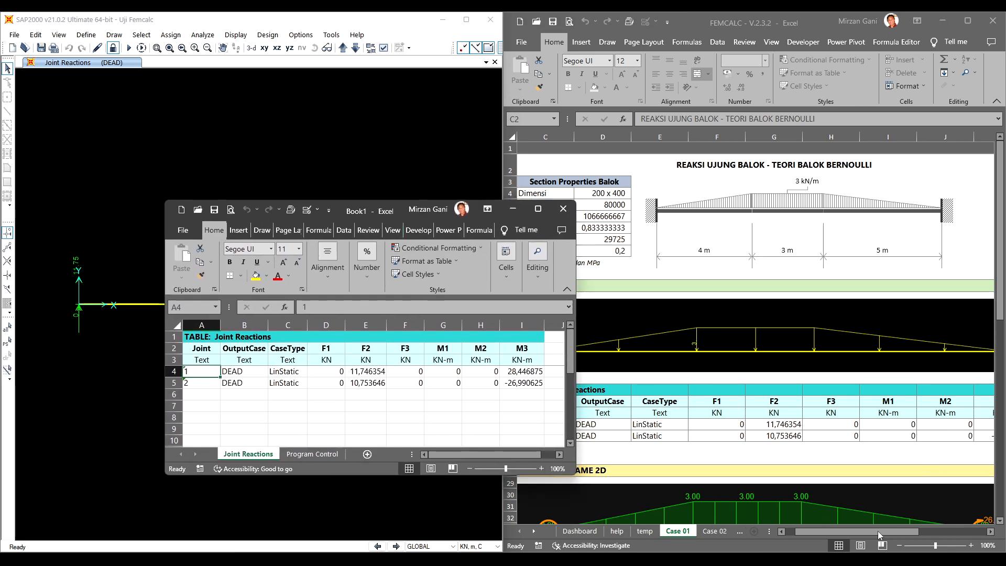
click(853, 533)
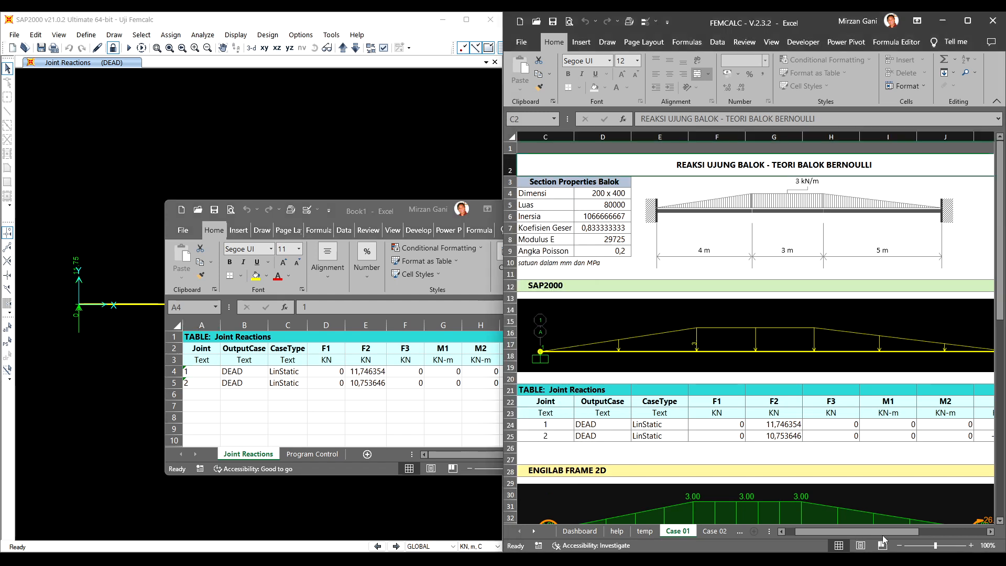
drag(882, 535, 893, 534)
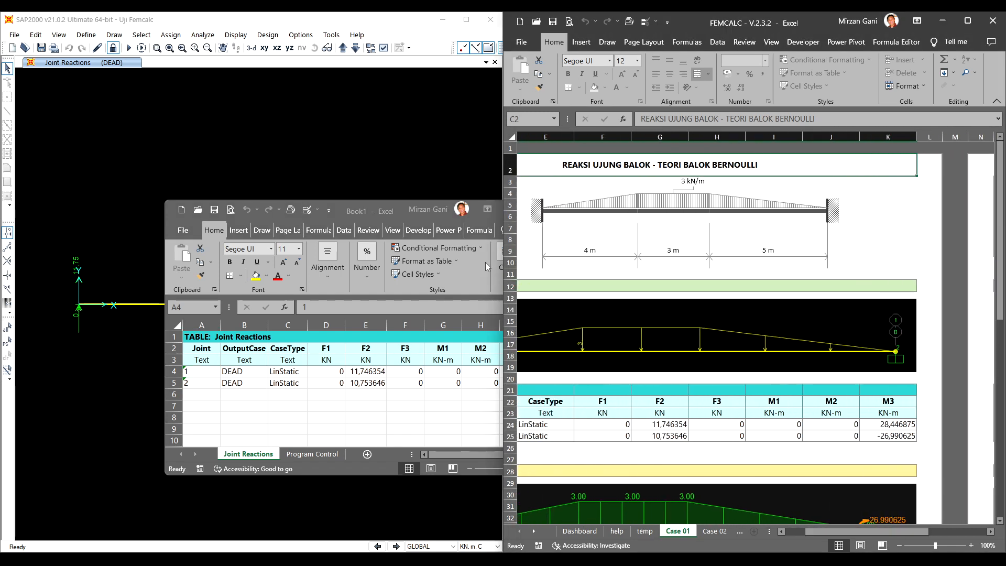
drag(387, 210, 443, 213)
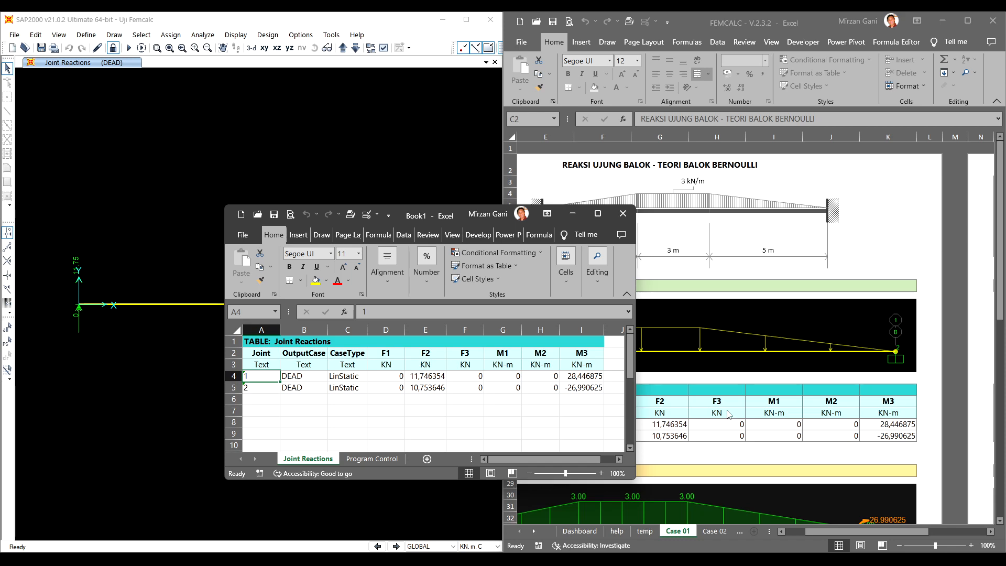
- Compare the exported F2 and M3 values of both joints with the FEMCALC end reactions and moments, and close the workbook without saving
scroll(729, 414, down, 7)
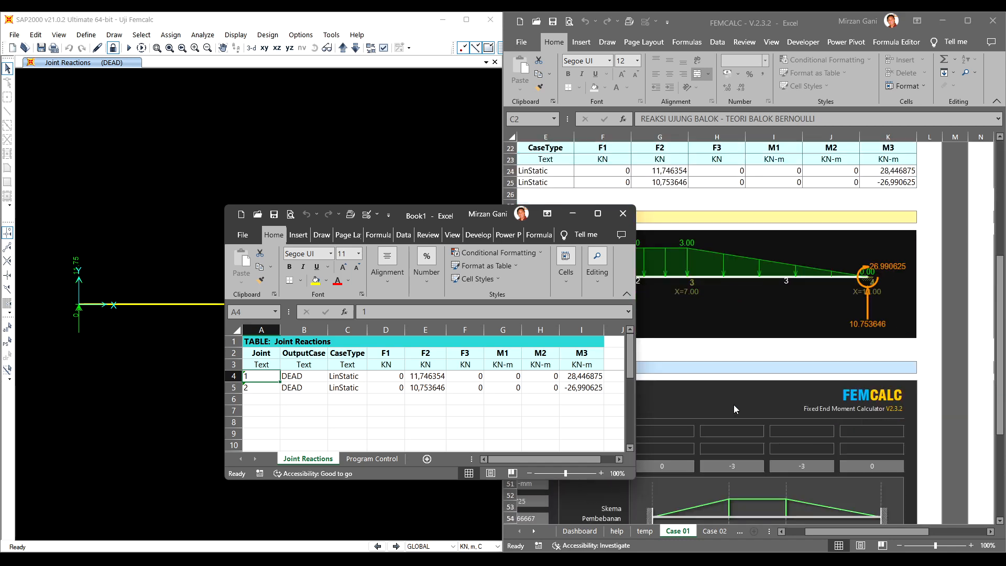
scroll(734, 405, down, 6)
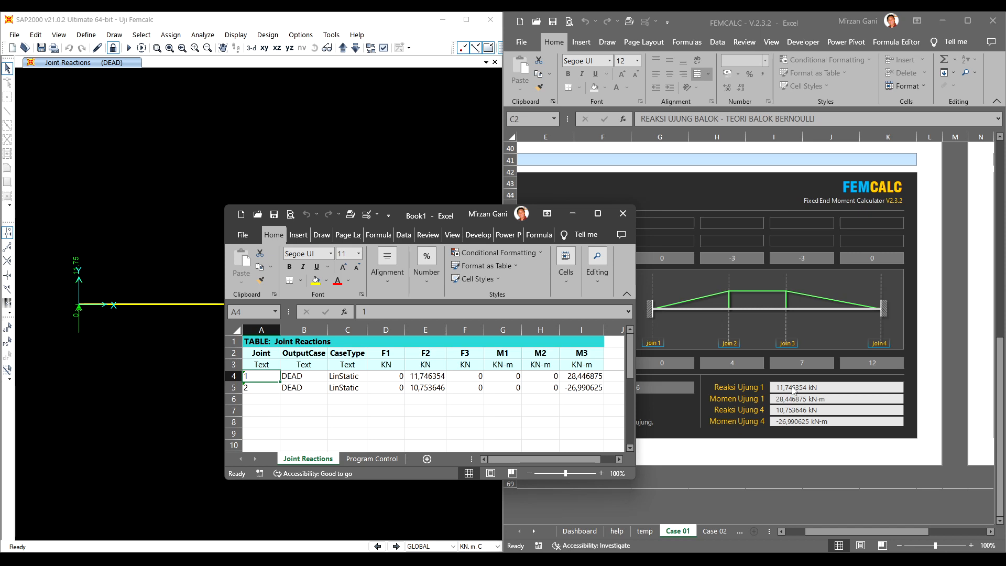
click(429, 378)
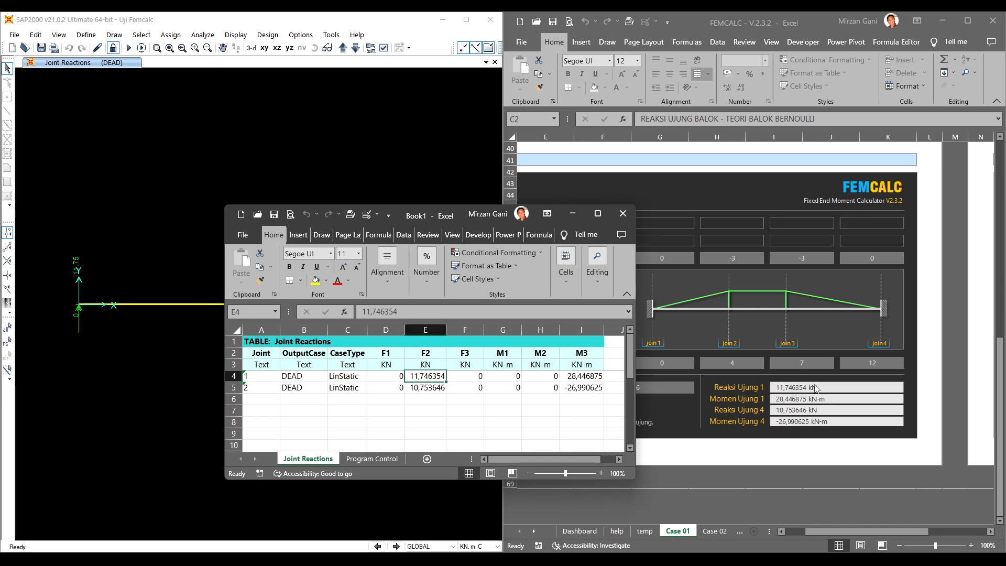
click(440, 394)
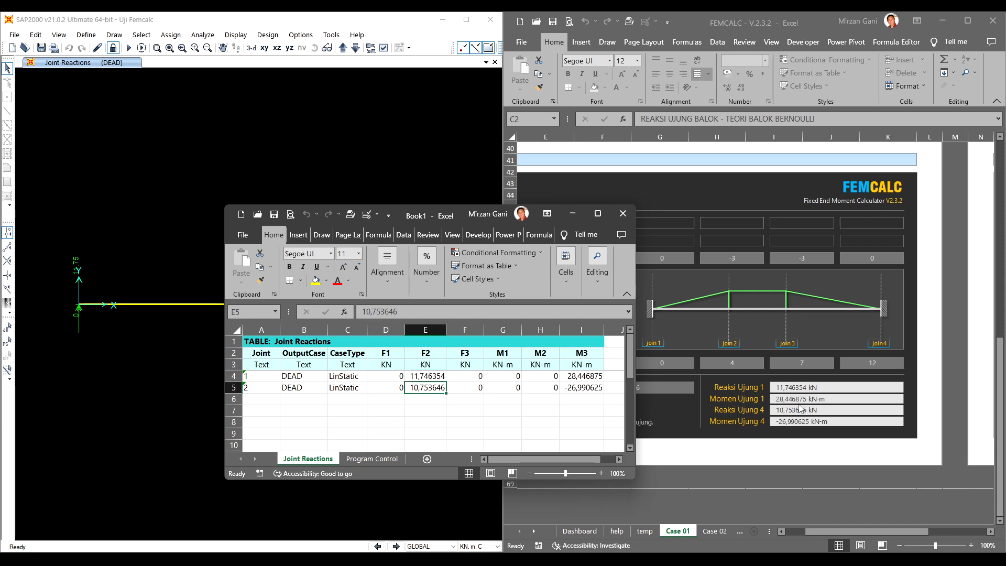
click(593, 378)
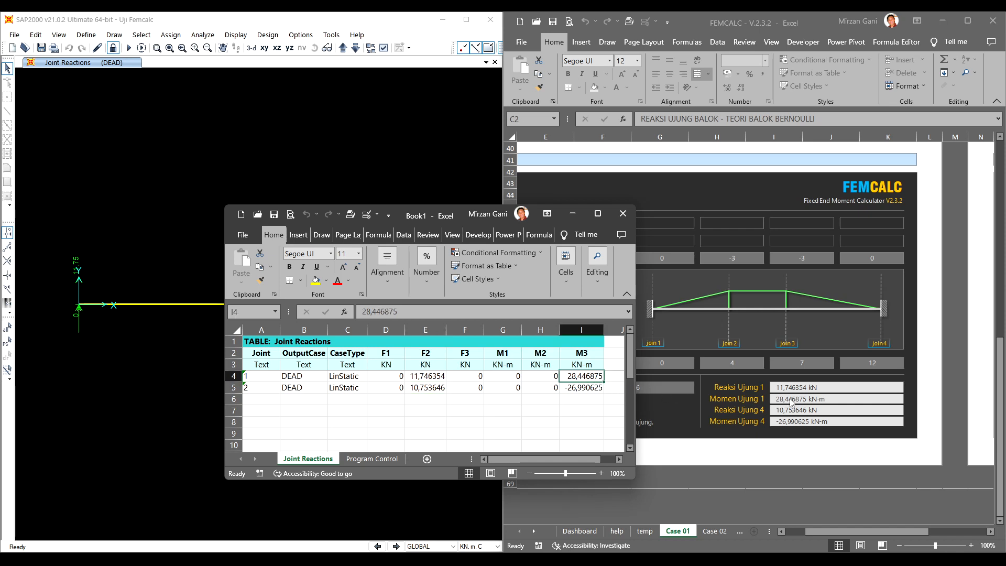
click(593, 389)
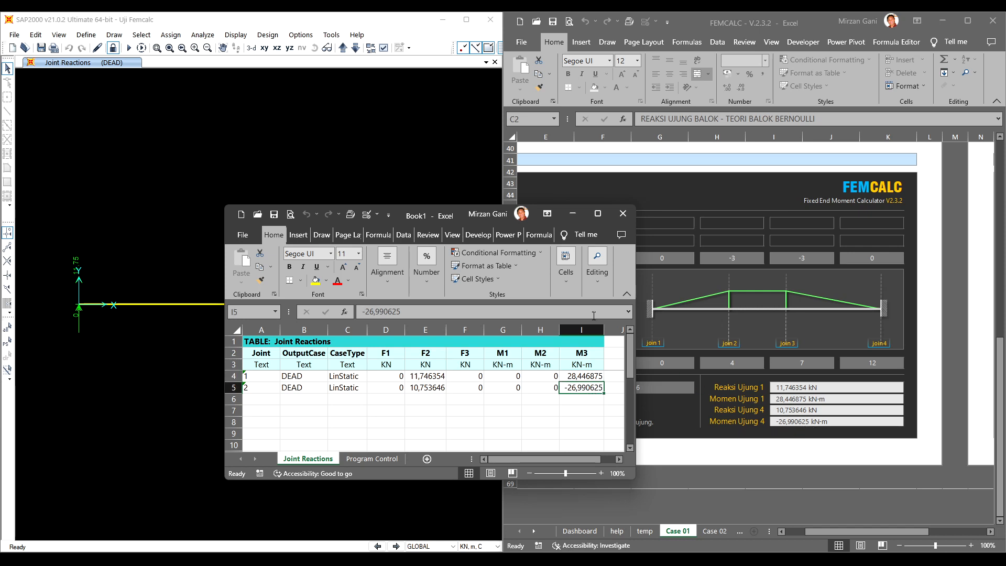
click(616, 215)
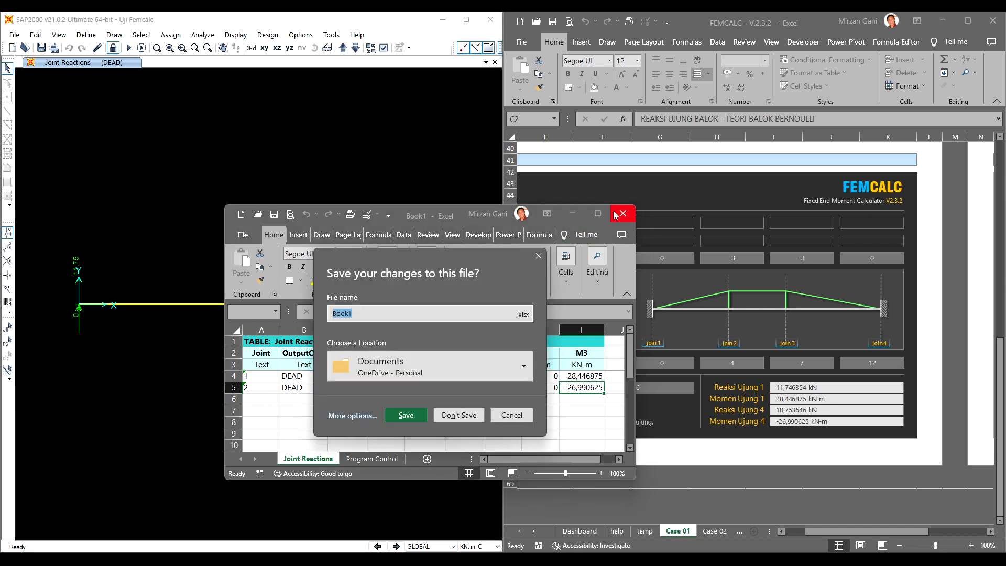
click(458, 415)
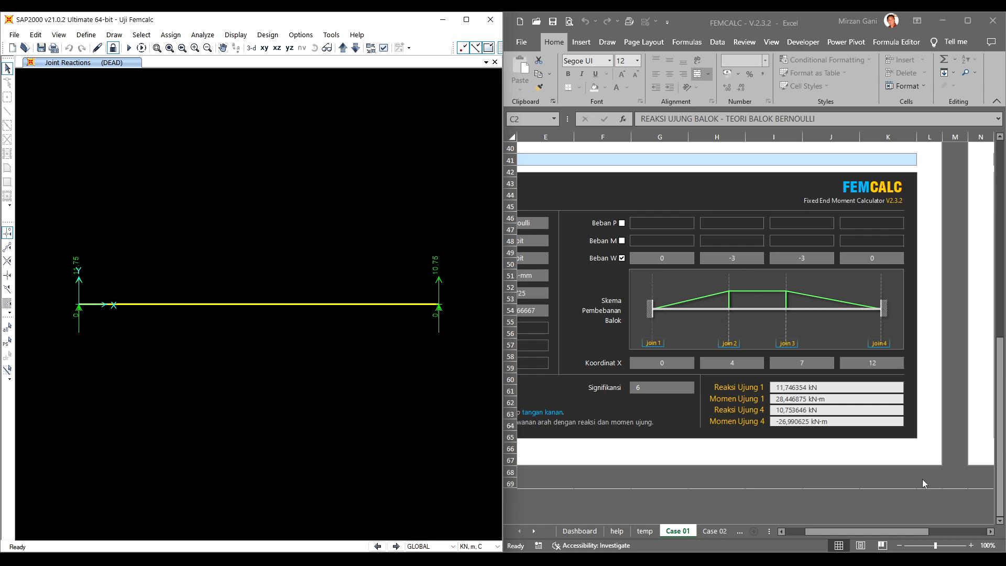
- Examine the Timoshenko beam section of the Case 01 sheet, including its SAP2000 joint reactions
scroll(927, 430, up, 6)
scroll(941, 345, up, 4)
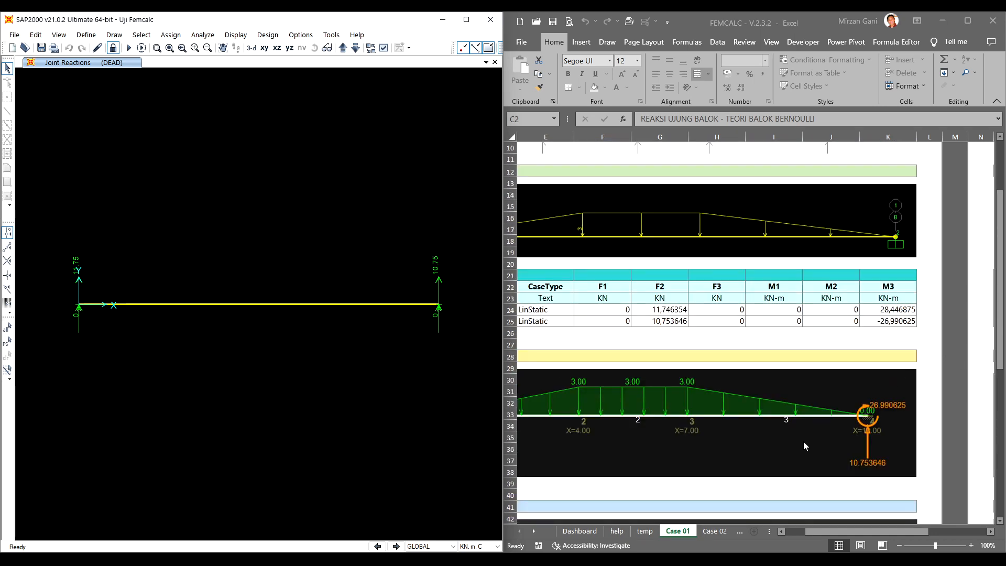
drag(818, 530, 899, 548)
scroll(830, 447, up, 3)
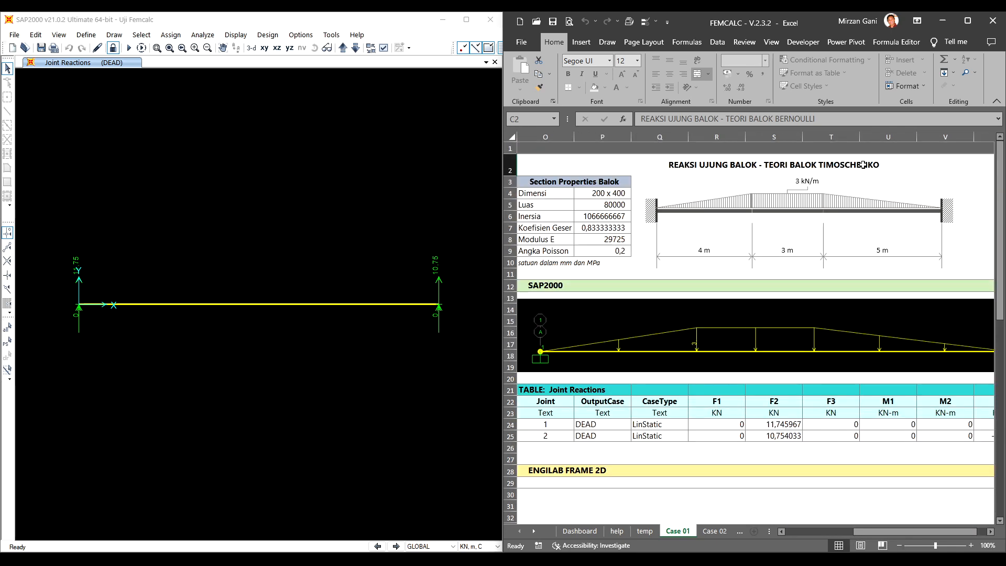
scroll(828, 369, down, 3)
- Switch to SAP2000 and unlock the model, accepting the deletion of its analysis results
click(341, 212)
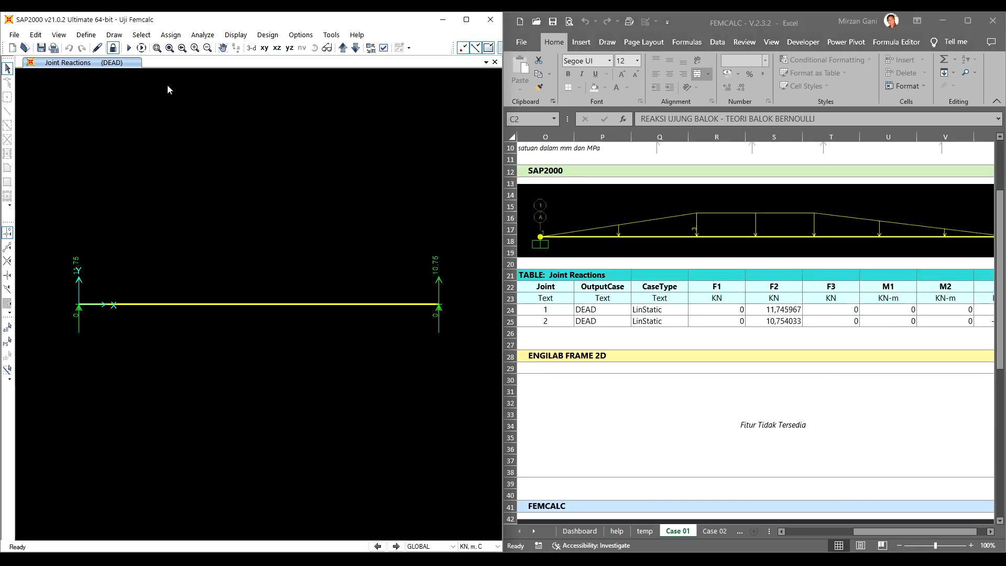
click(113, 48)
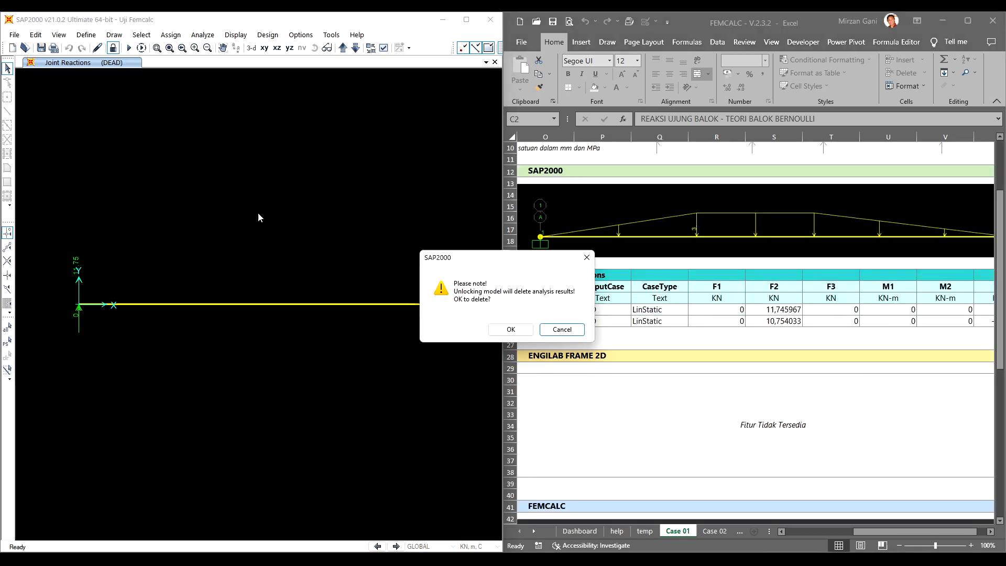
click(509, 329)
- Select the beam and reset its frame property modifiers to the default values
drag(326, 290, 281, 342)
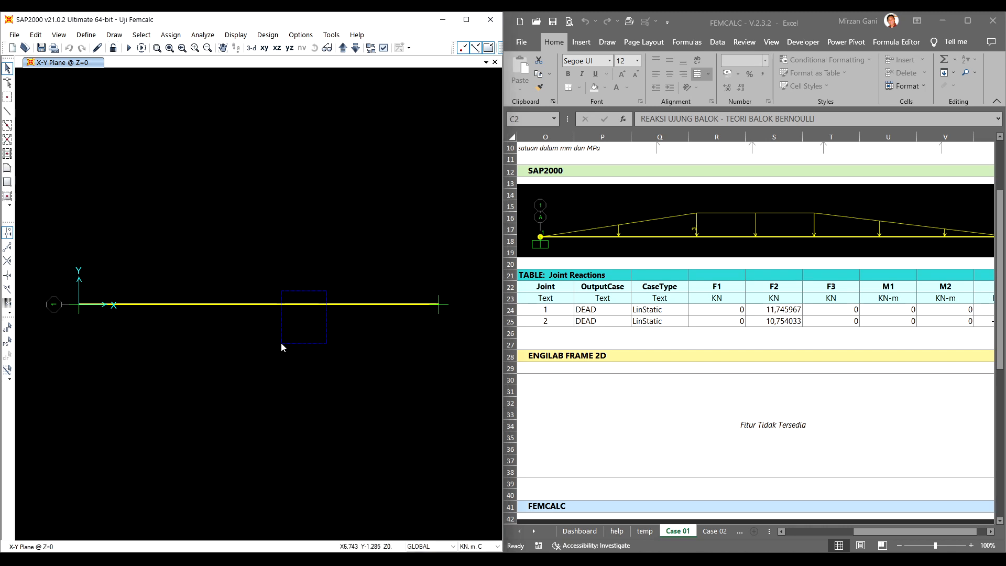
click(171, 34)
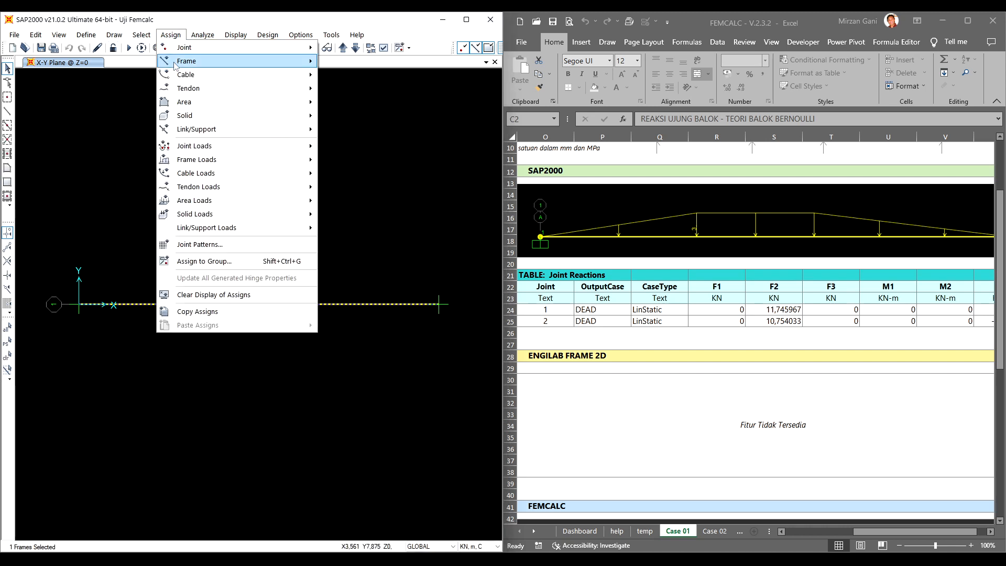
mouse_move(177, 62)
click(326, 77)
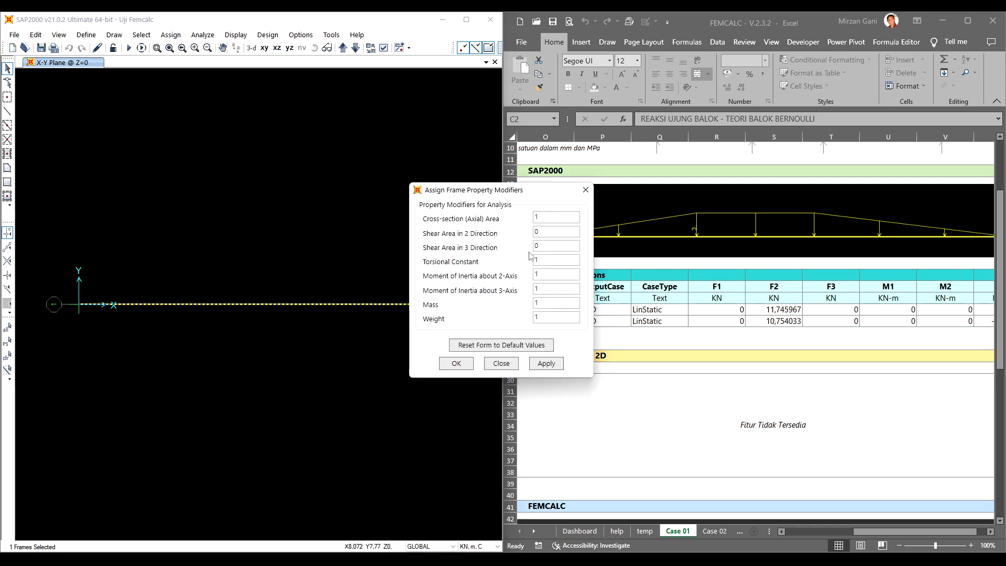
click(520, 348)
click(456, 364)
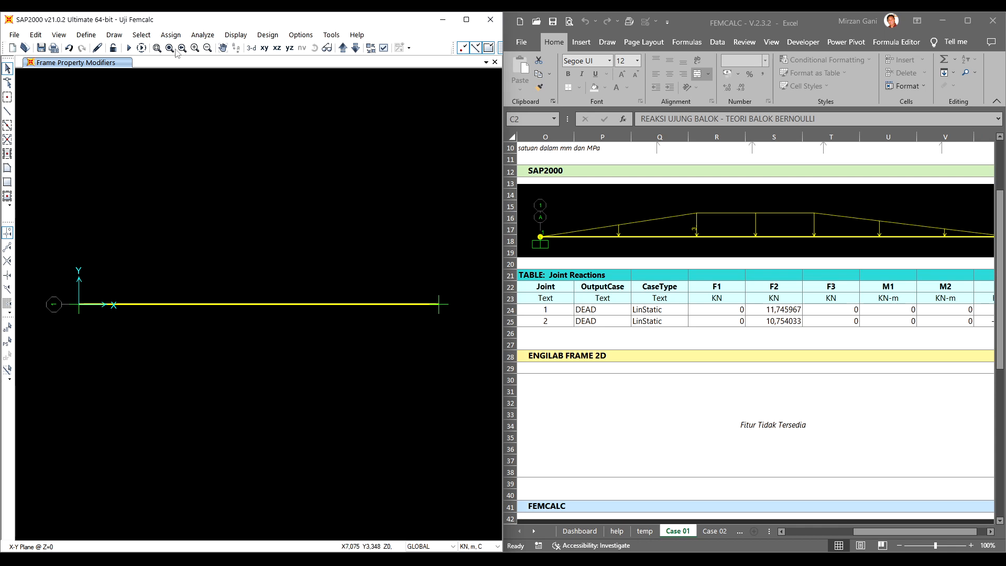
- Run the analysis for the DEAD load case and display the Joint Reactions table beside the Timoshenko reference values
click(129, 47)
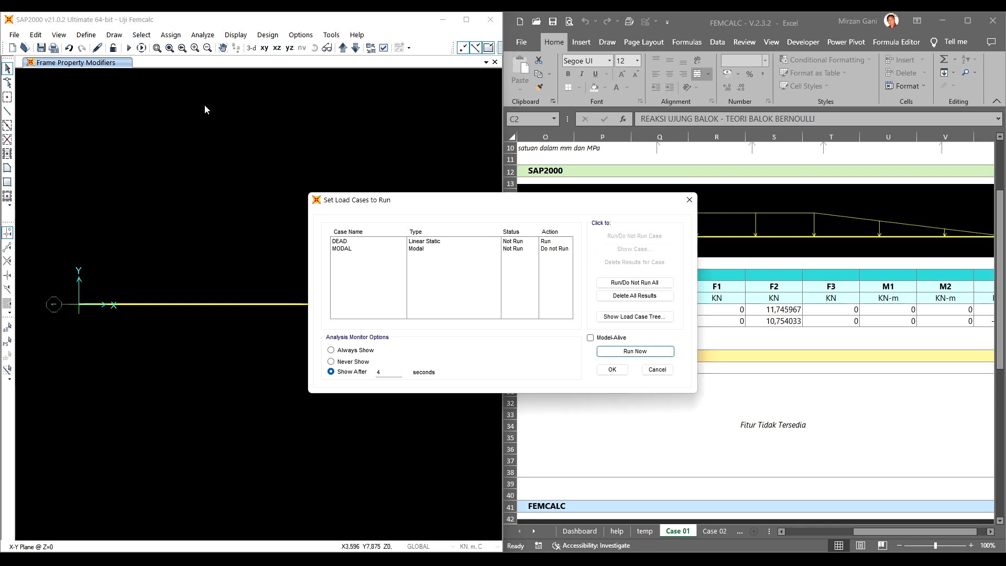
click(625, 352)
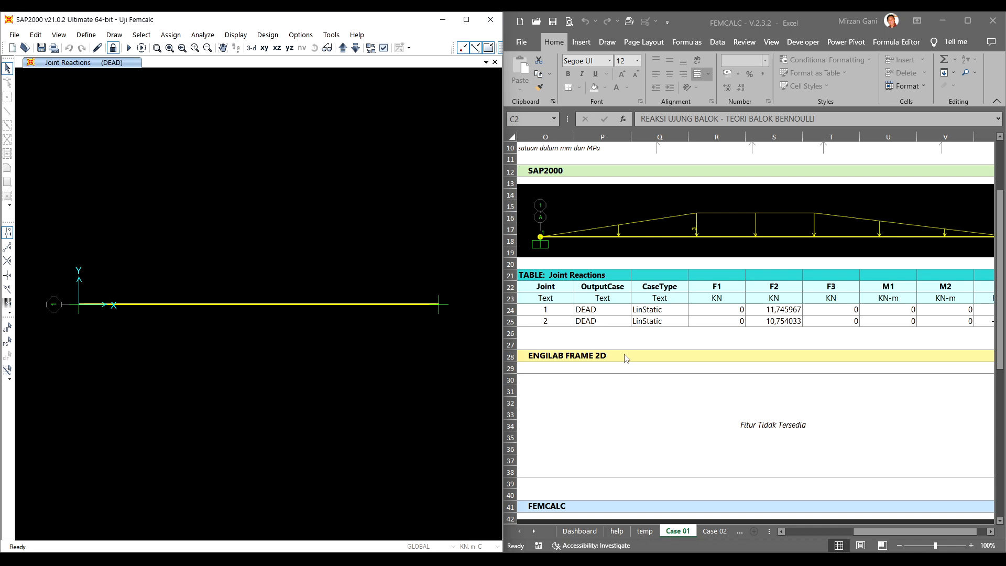
click(239, 35)
click(261, 267)
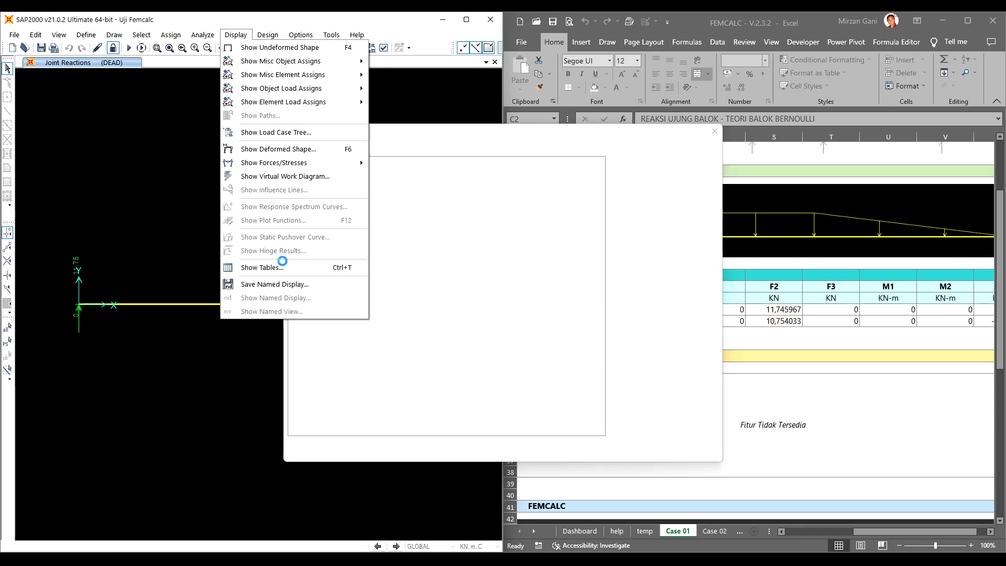
click(646, 443)
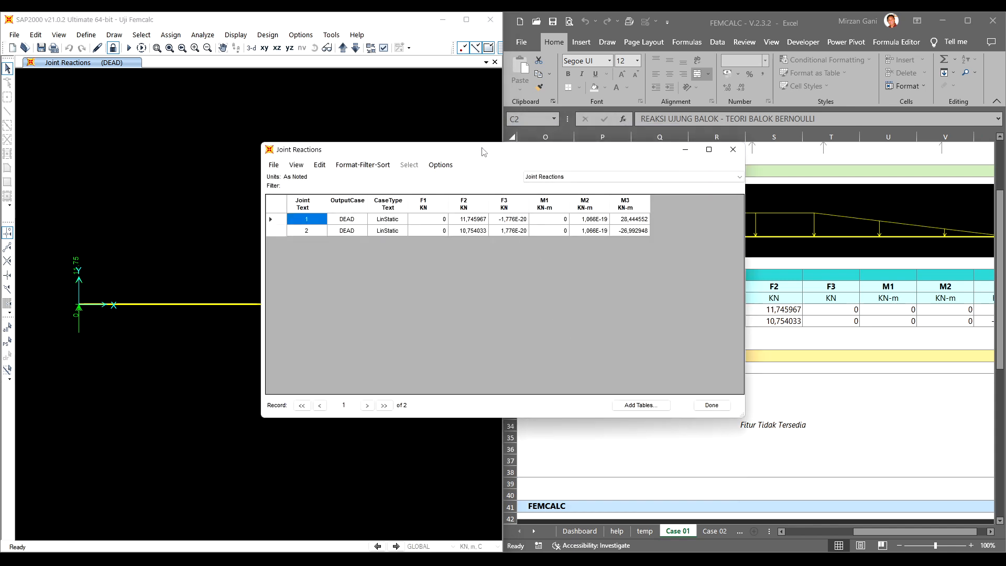
drag(483, 152, 355, 158)
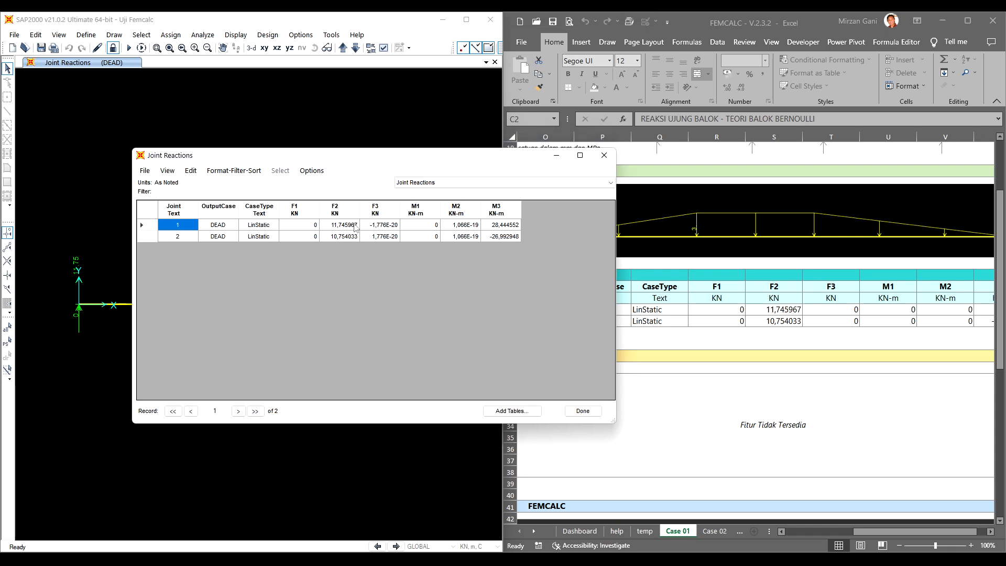
- Export all tables of the joint reactions results to Excel, close the results table and place the exported workbook beside the Case 01 sheet
drag(434, 160, 491, 176)
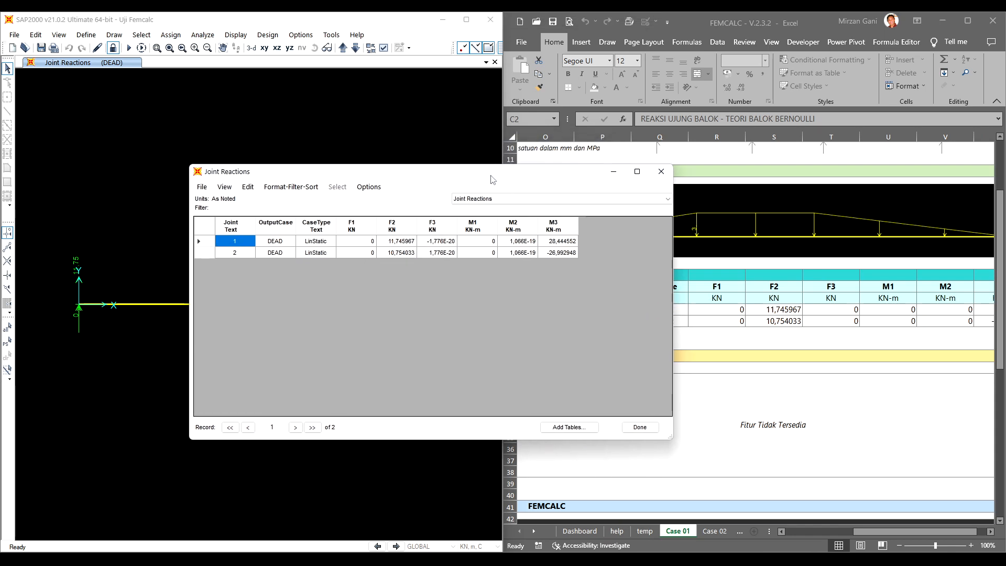
click(202, 188)
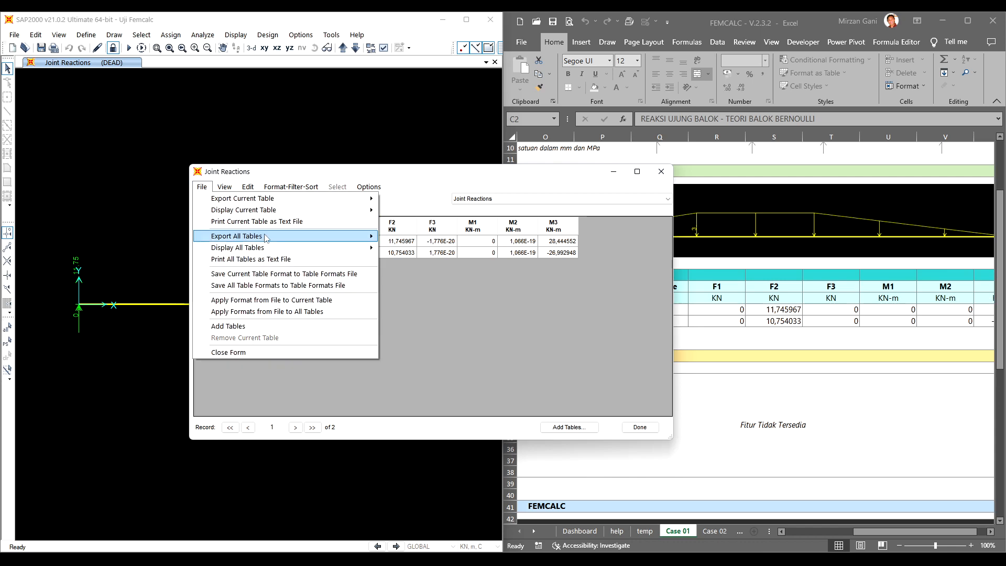
mouse_move(313, 239)
click(414, 237)
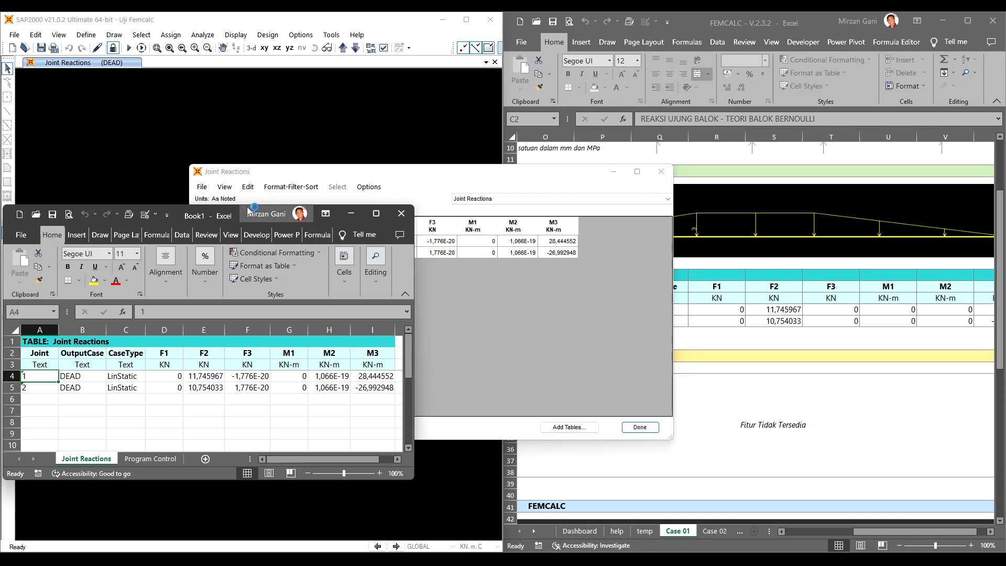
drag(173, 215, 458, 188)
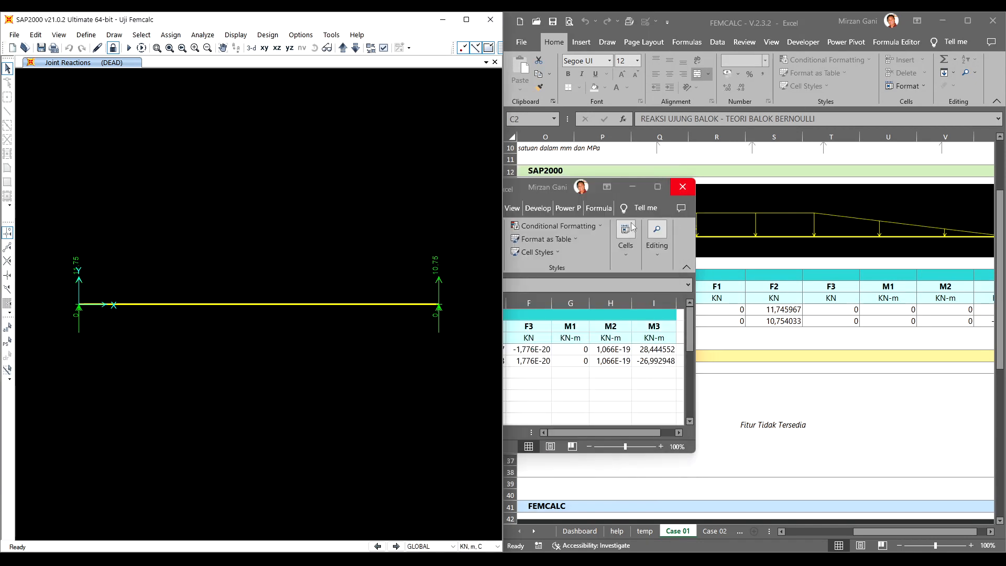
click(672, 239)
drag(494, 181, 422, 183)
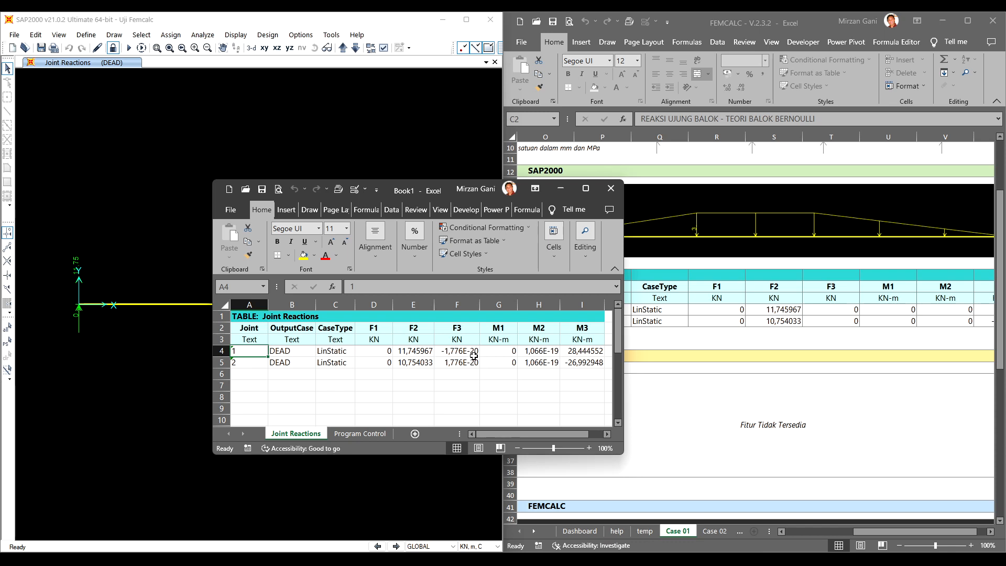
- Compare the exported F2 and M3 reactions of both joints with the Case 01 SAP2000 table and the FEMCALC end reactions and moments
click(428, 364)
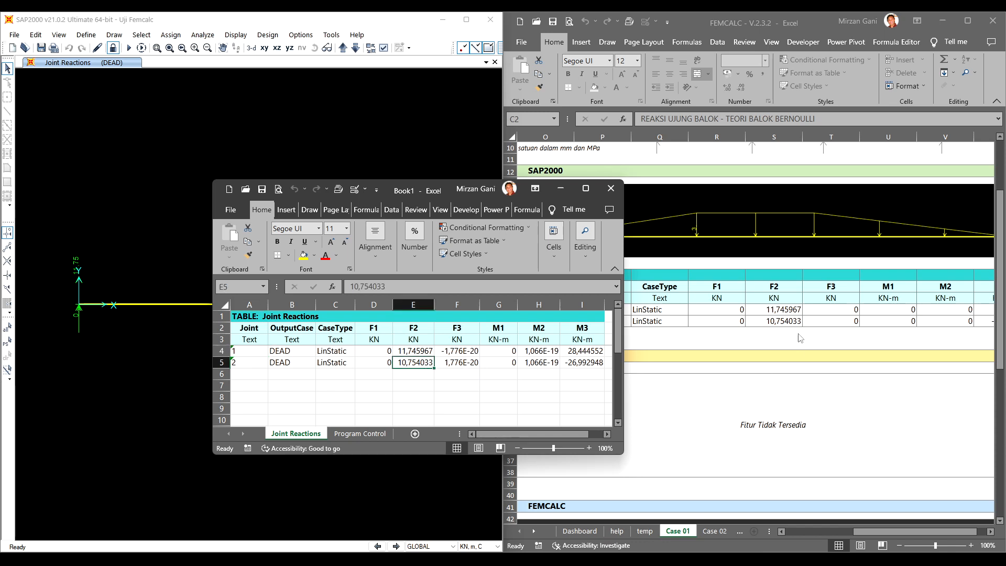
scroll(761, 511, down, 1)
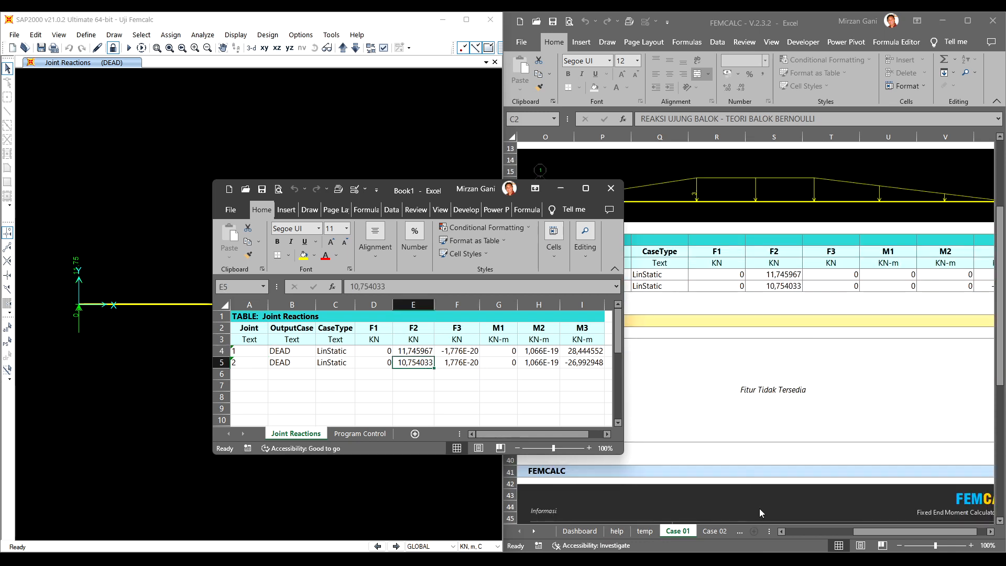
drag(870, 531, 899, 532)
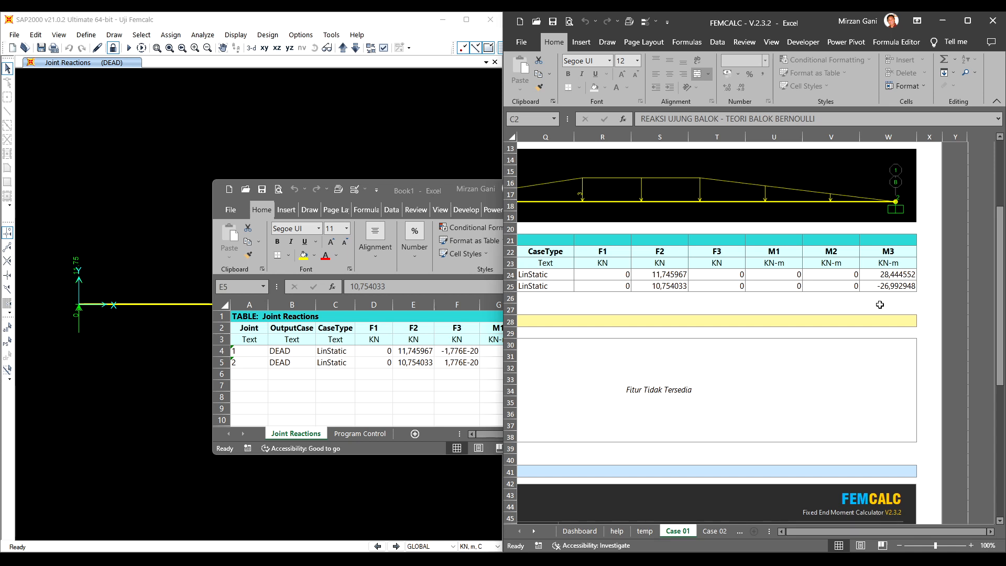
click(480, 409)
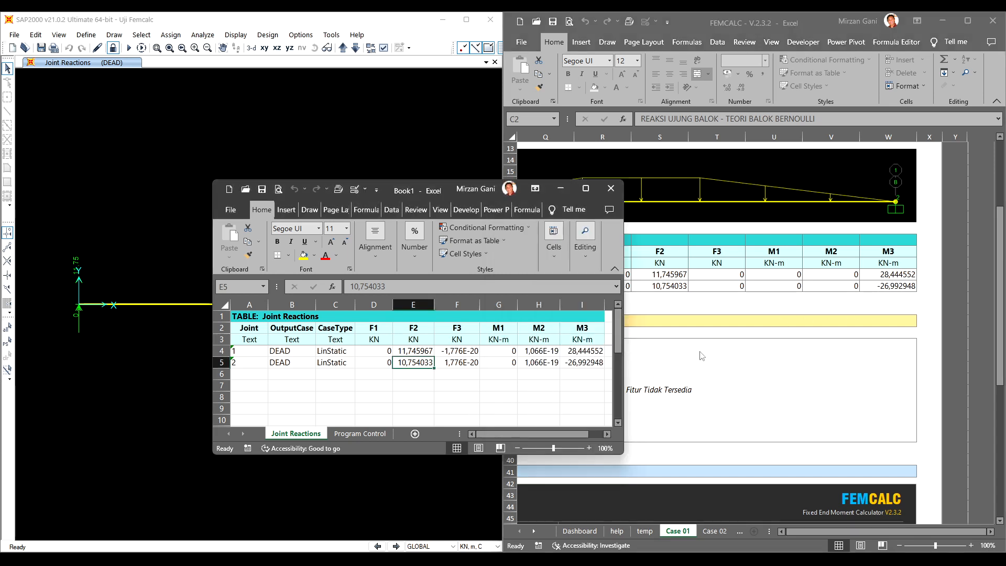
scroll(841, 341, down, 4)
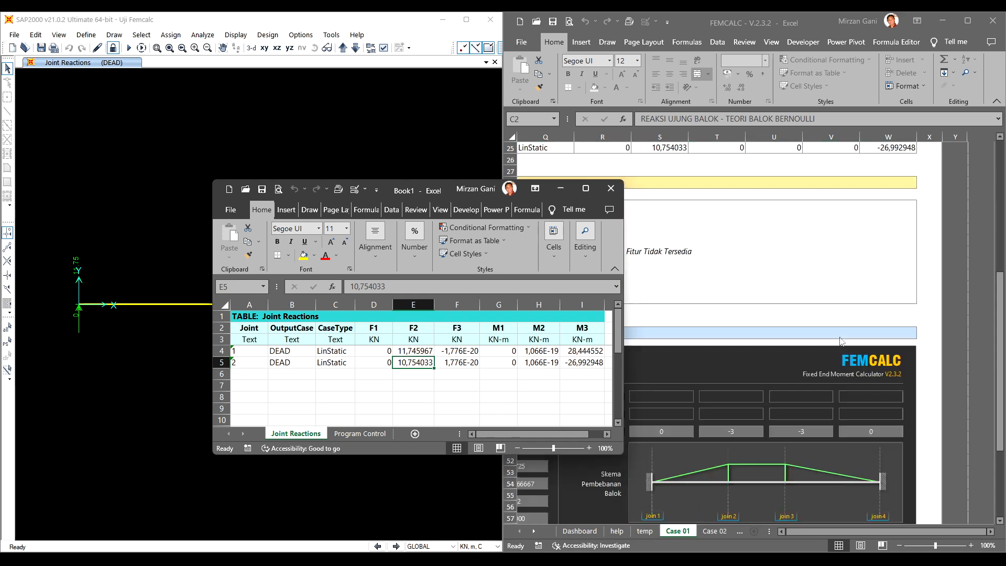
scroll(841, 341, down, 7)
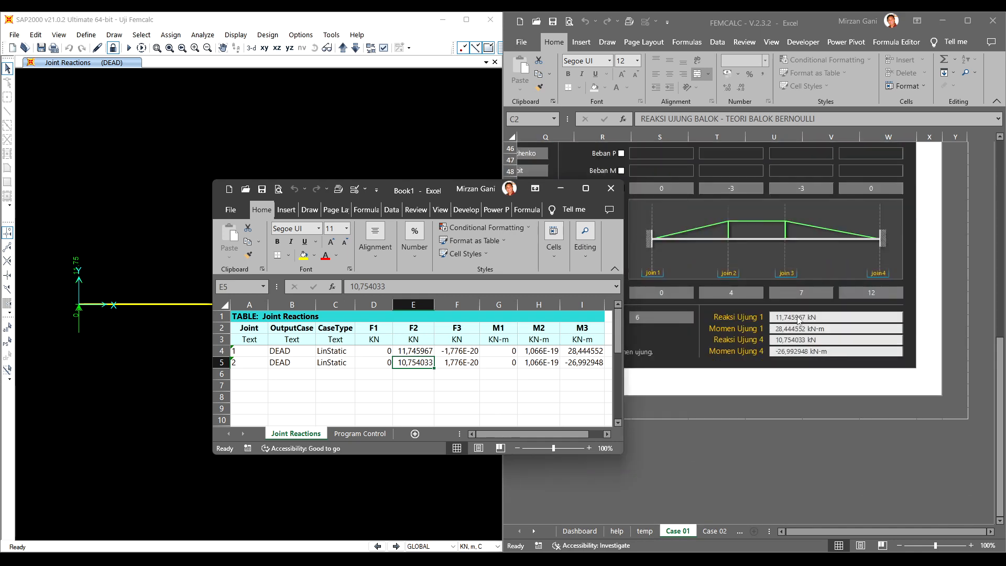
click(425, 351)
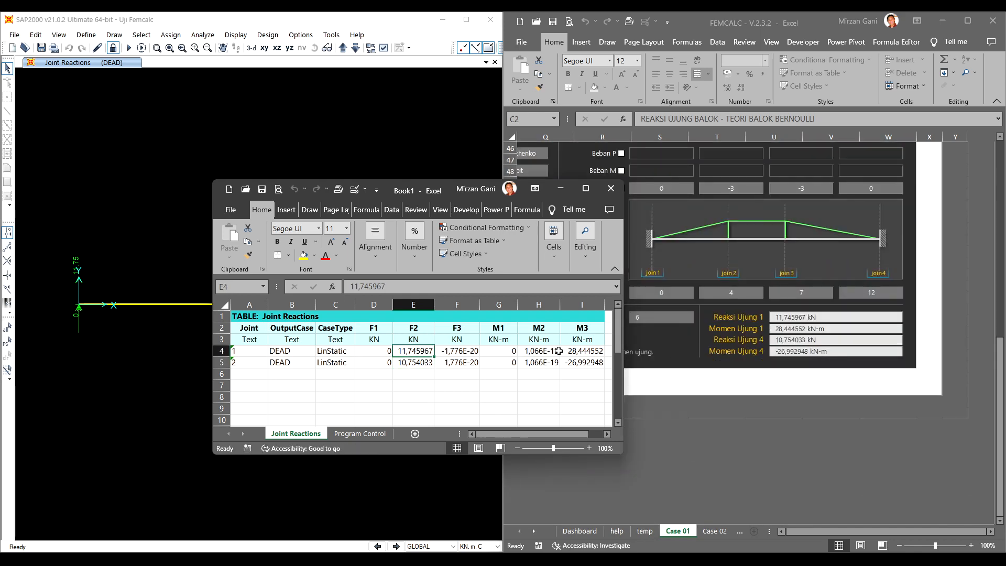
click(420, 363)
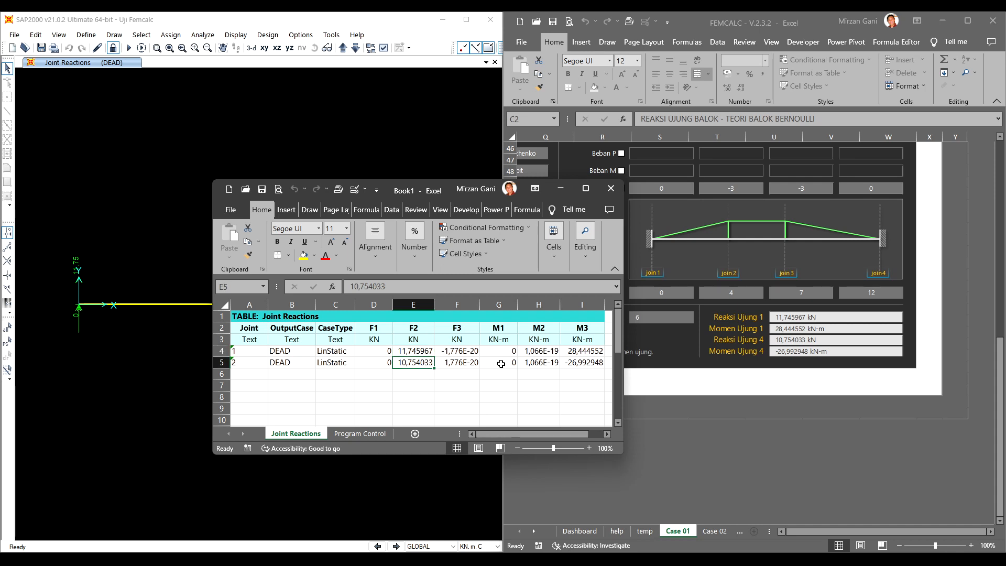
click(581, 352)
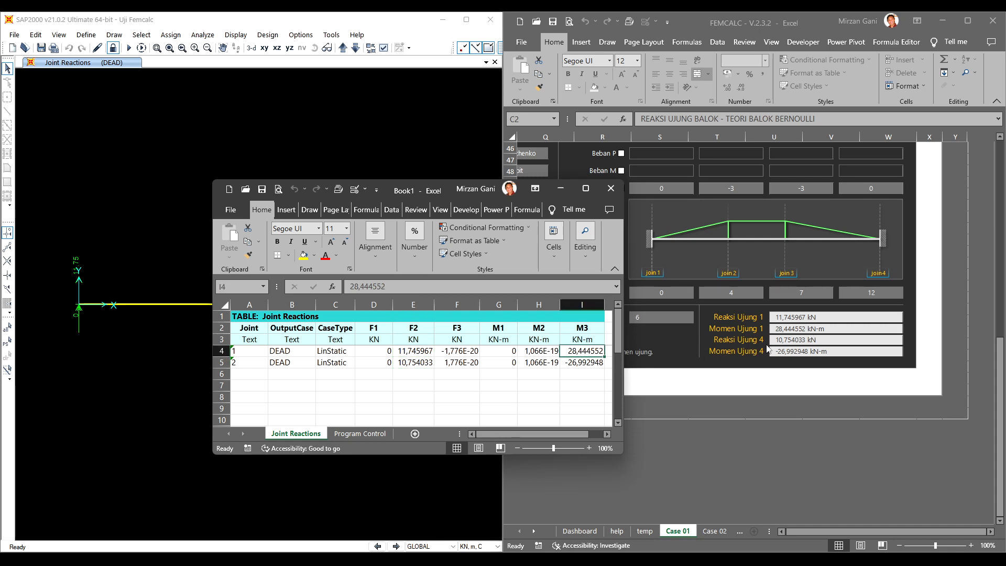
click(596, 363)
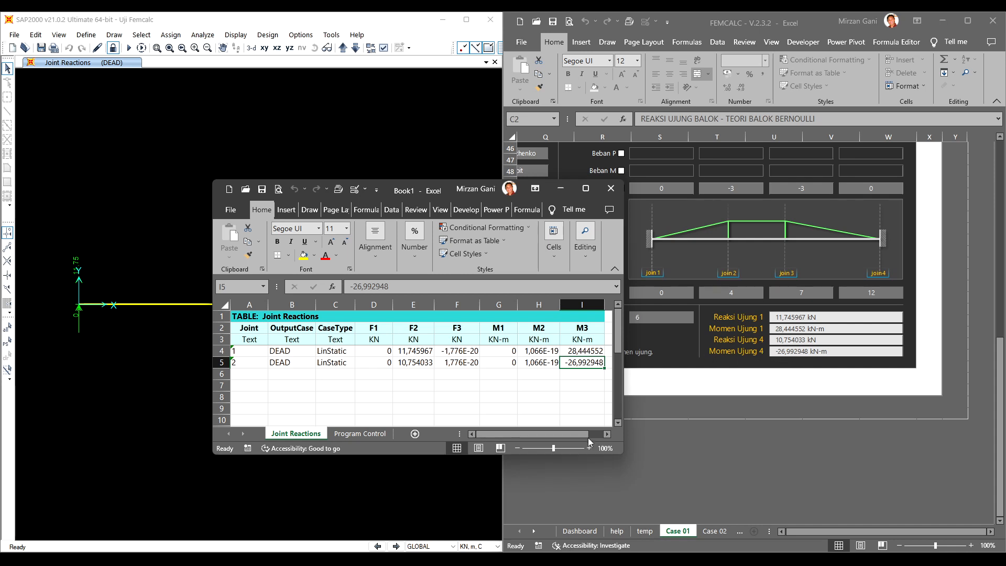
- Close the exported workbook without saving and bring up the Bernoulli beam section of the Case 02 sheet
click(619, 193)
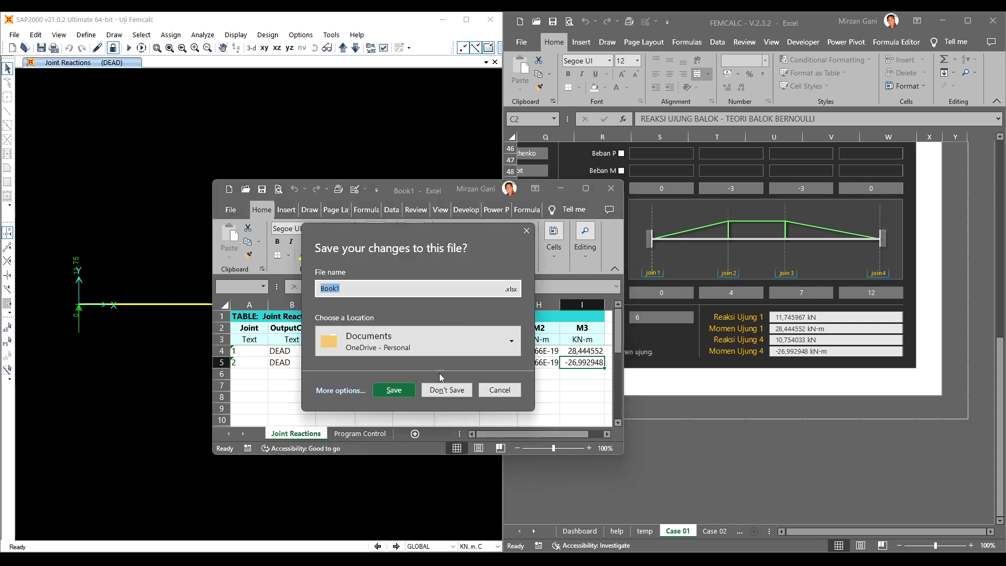
click(446, 391)
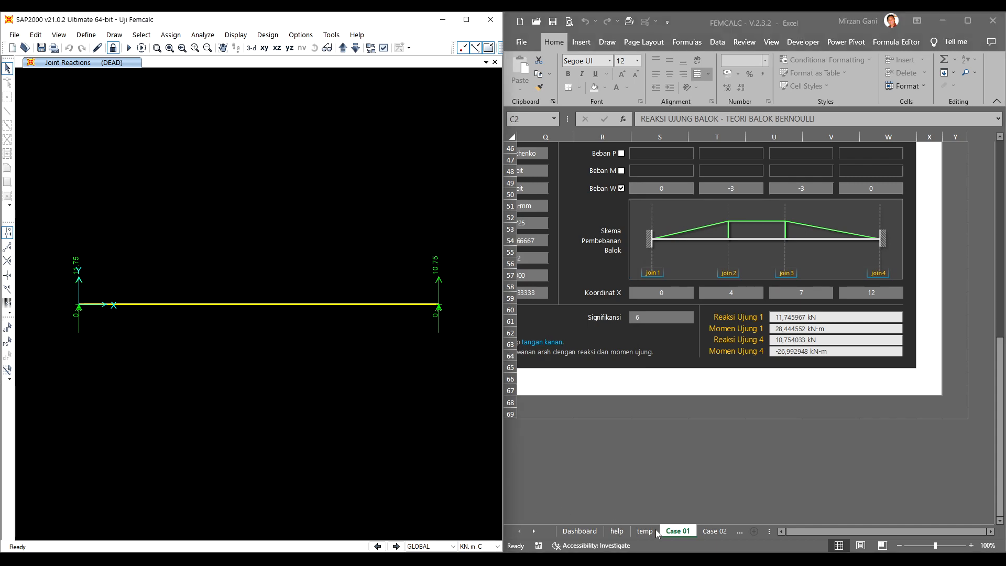
click(718, 532)
click(714, 531)
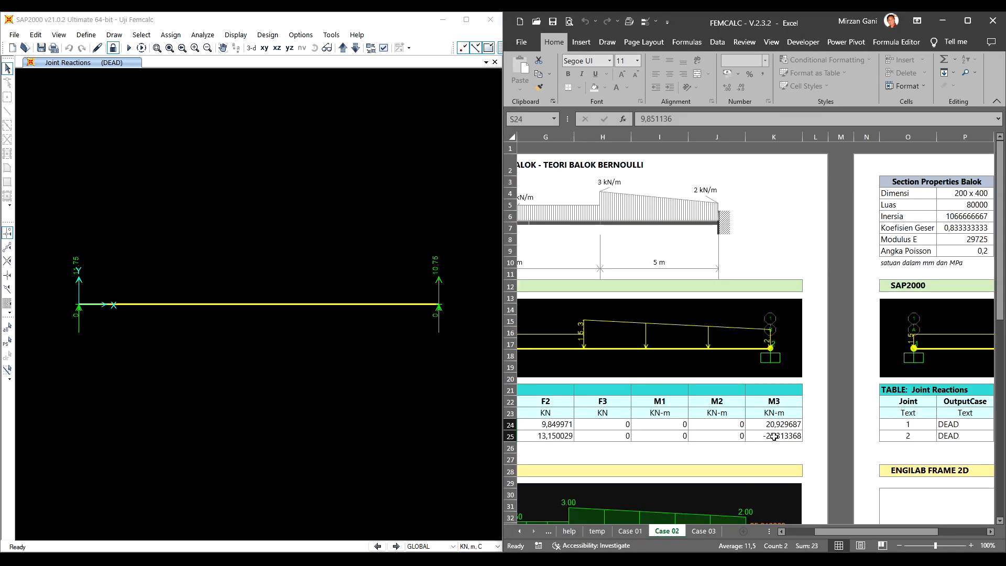
mouse_move(829, 533)
mouse_down()
mouse_move(785, 534)
mouse_move(865, 407)
mouse_move(836, 515)
mouse_move(845, 533)
mouse_up()
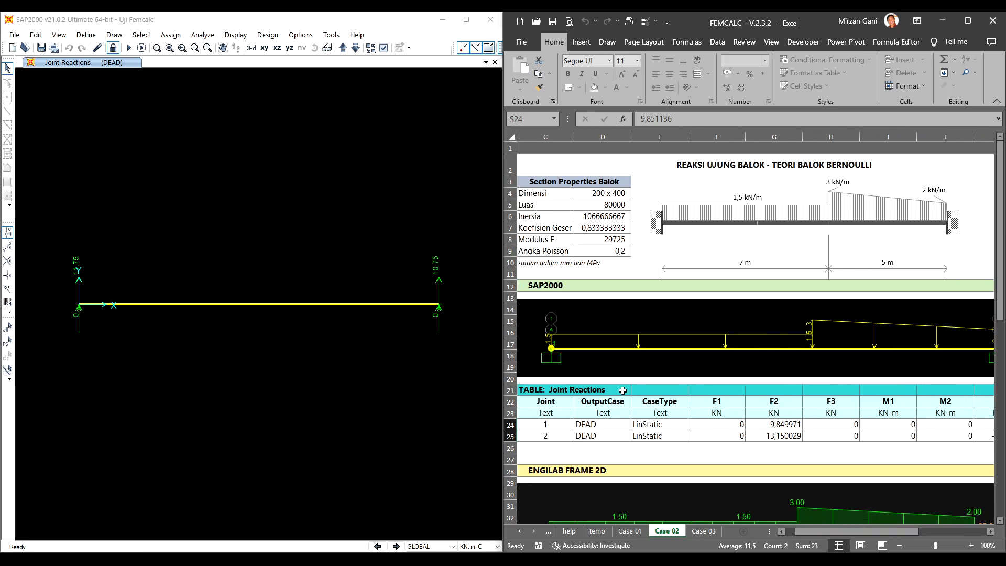
- Switch to SAP2000 and unlock the beam model, agreeing to delete the Case 01 analysis results
click(354, 219)
click(112, 48)
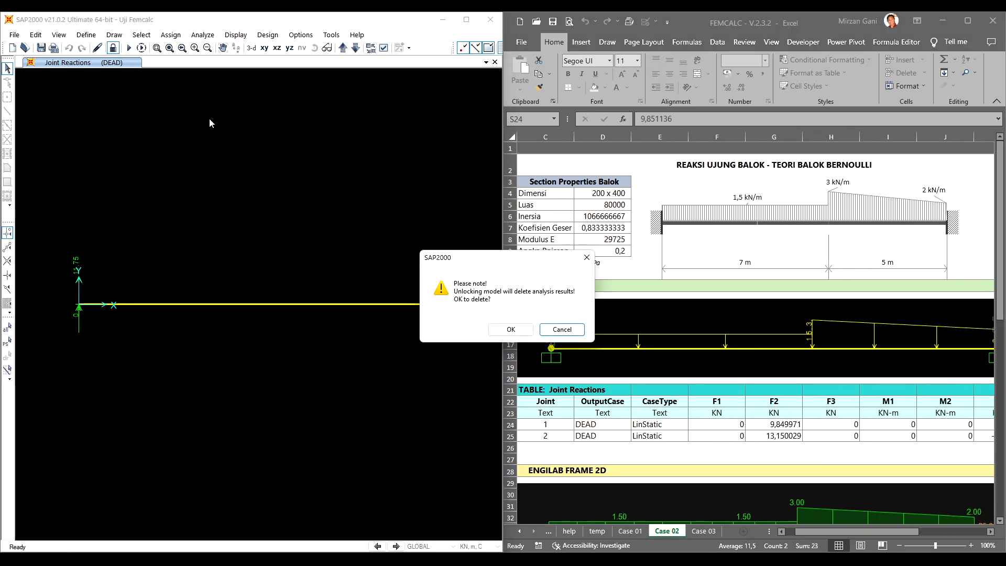
click(512, 329)
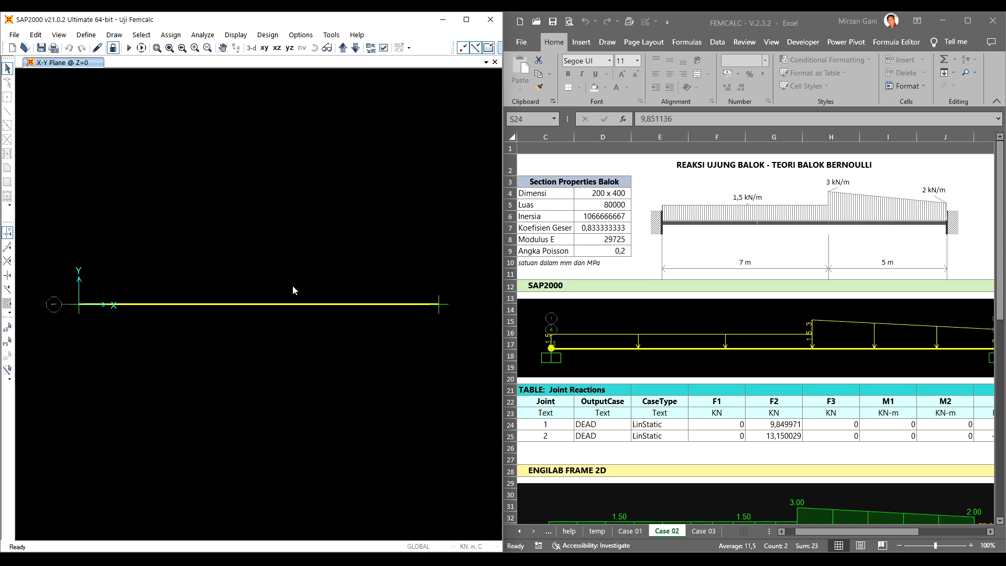
- For the beam's DEAD distributed load, set the first and second trapezoidal values to -1,5 kN/m and the fourth to -2 kN/m
drag(292, 285, 253, 322)
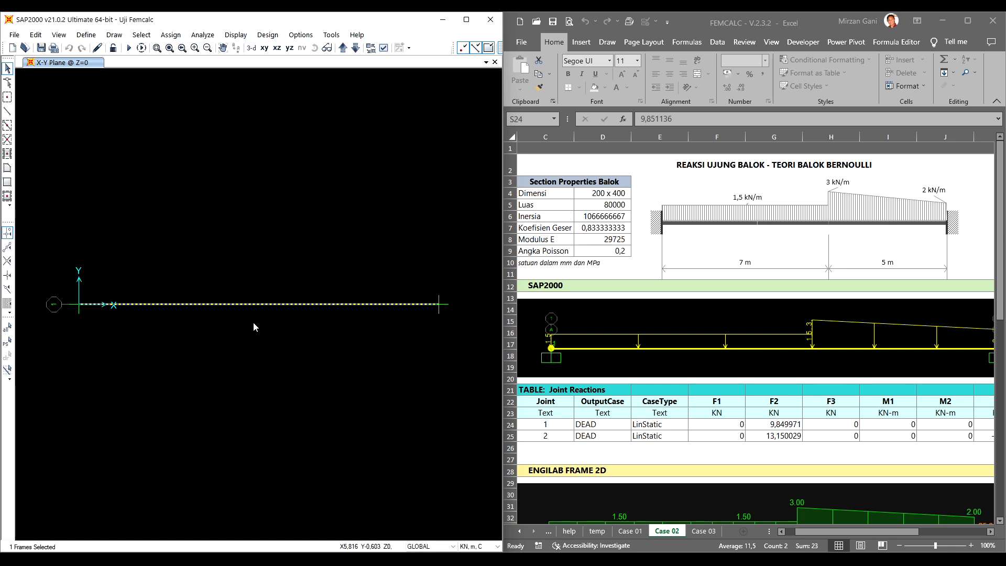
click(206, 36)
click(200, 240)
click(171, 36)
mouse_move(203, 159)
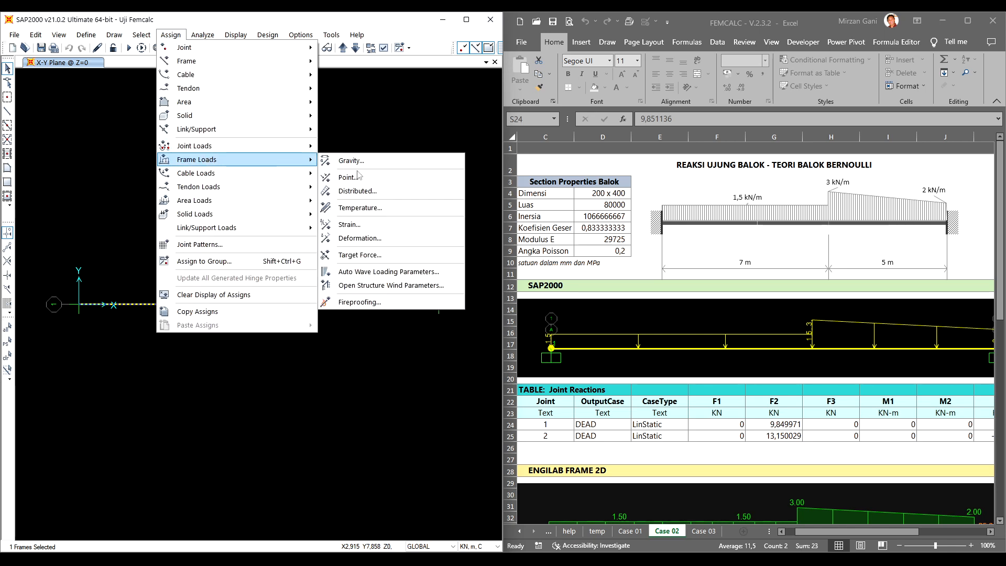
click(371, 197)
drag(459, 173, 303, 163)
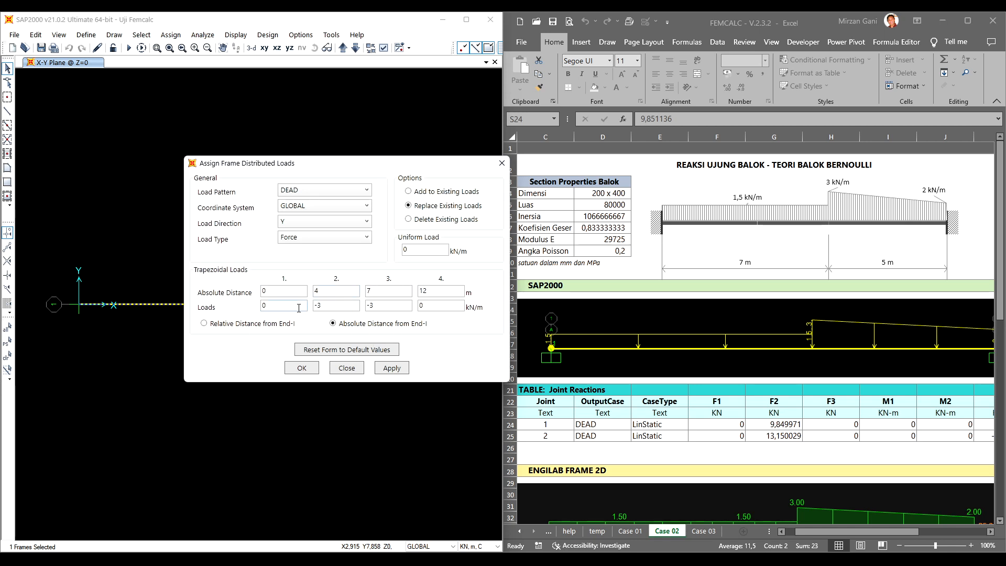
double_click(265, 306)
text(-1)
key(Tab)
key(Tab)
text(-1,5)
click(384, 307)
click(426, 305)
text(-2)
- Set the second absolute distance to 7 m and assign the trapezoidal load to the beam, replacing the existing loads
click(338, 290)
drag(334, 292, 306, 291)
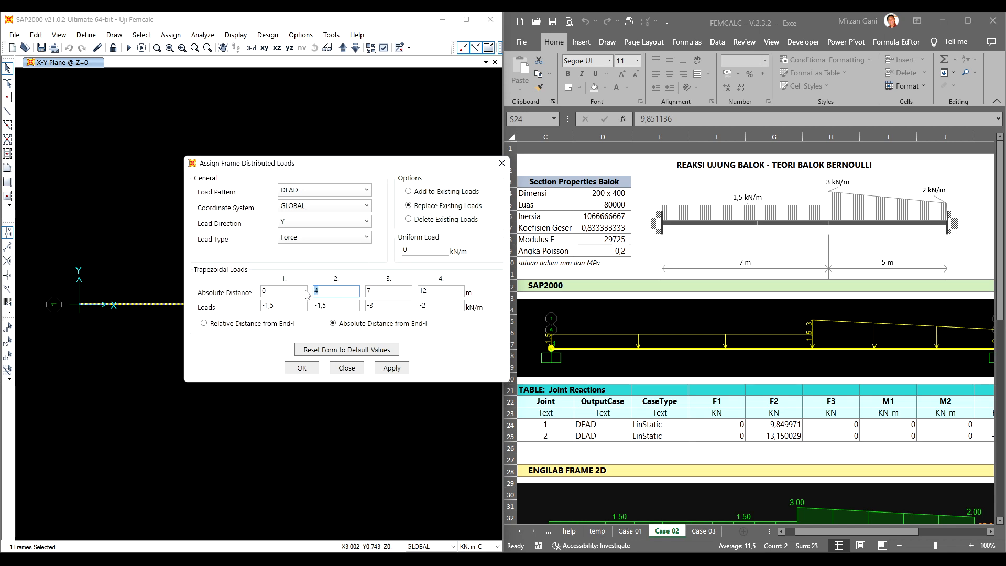
text(7)
click(387, 291)
click(437, 289)
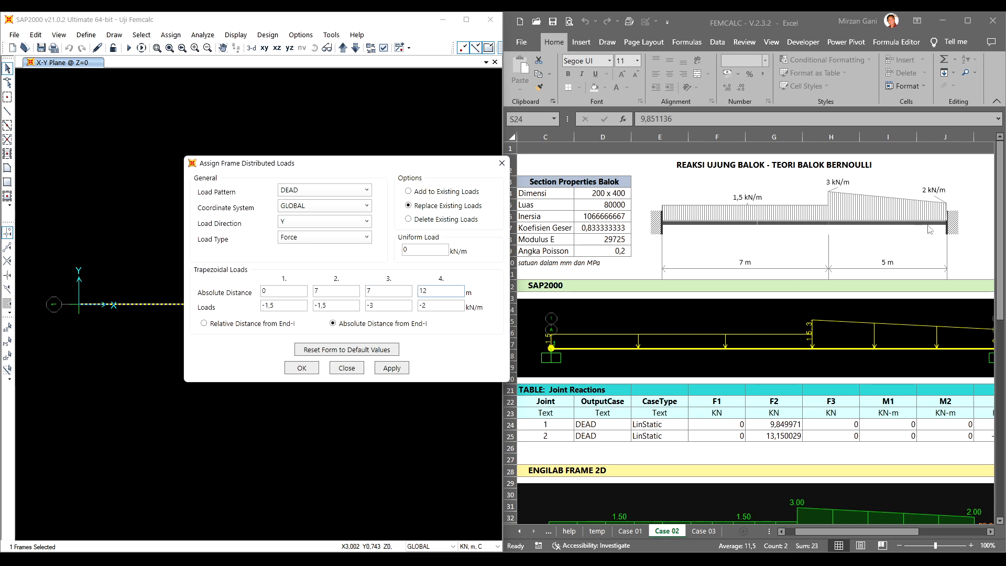
click(311, 373)
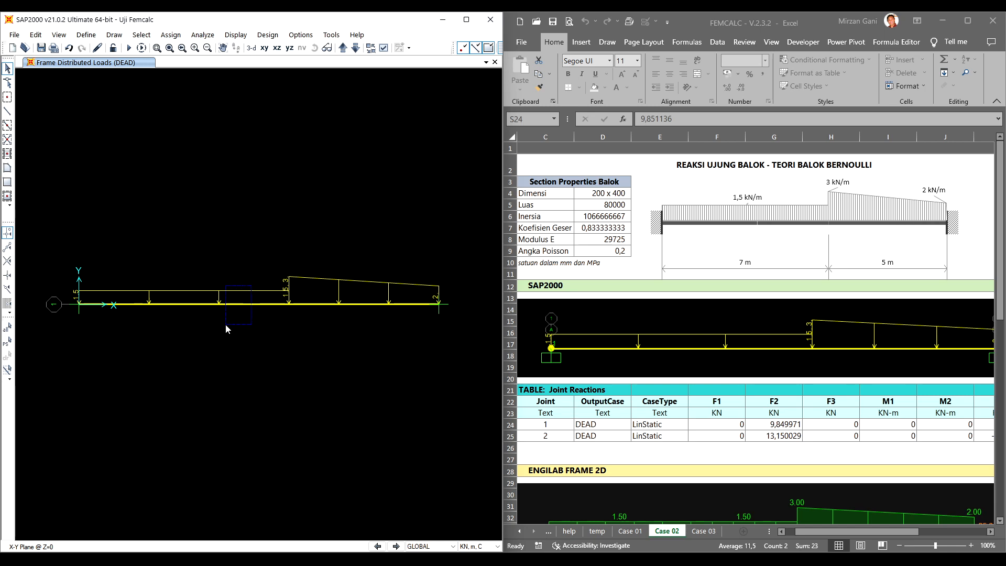
- Assign frame property modifiers of 0 to the beam's shear areas in the 2 and 3 directions
click(246, 303)
click(170, 35)
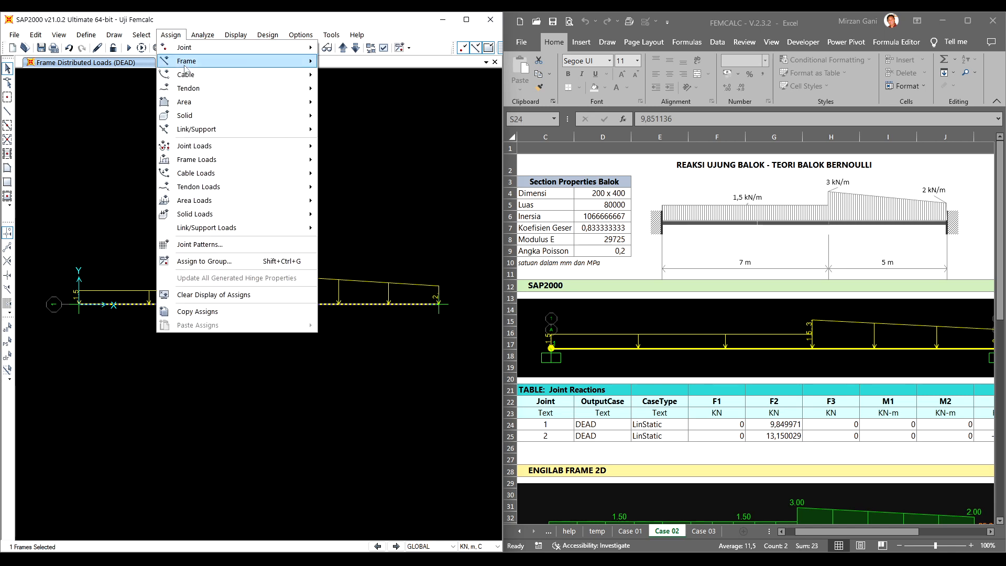
mouse_move(188, 61)
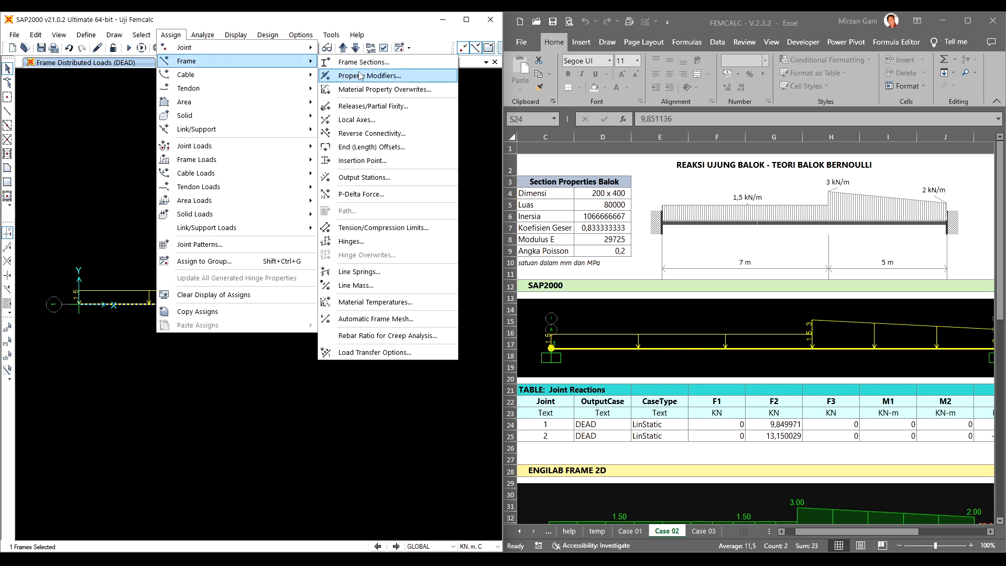
click(360, 76)
drag(550, 234, 505, 235)
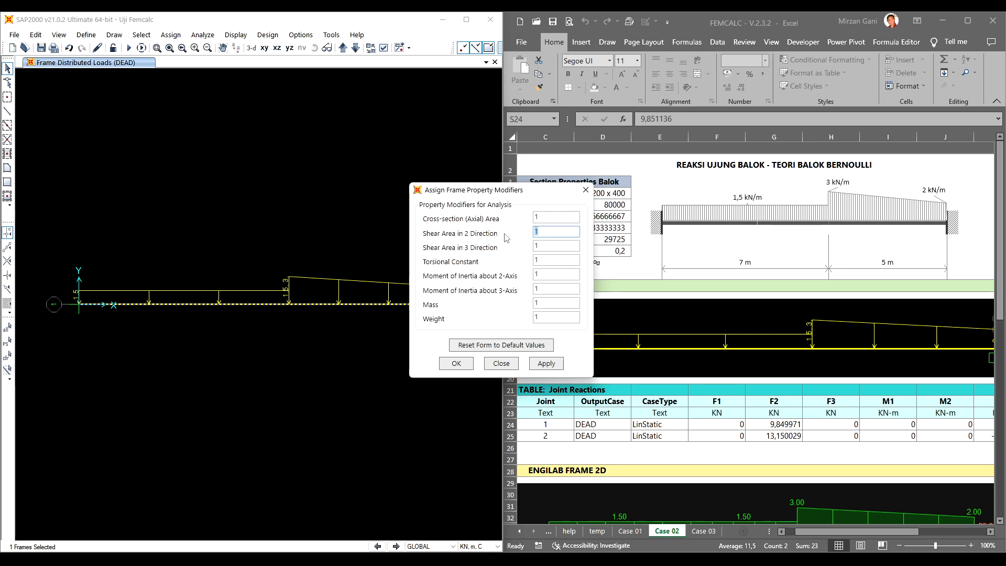
text(0)
double_click(537, 246)
text(0)
click(457, 364)
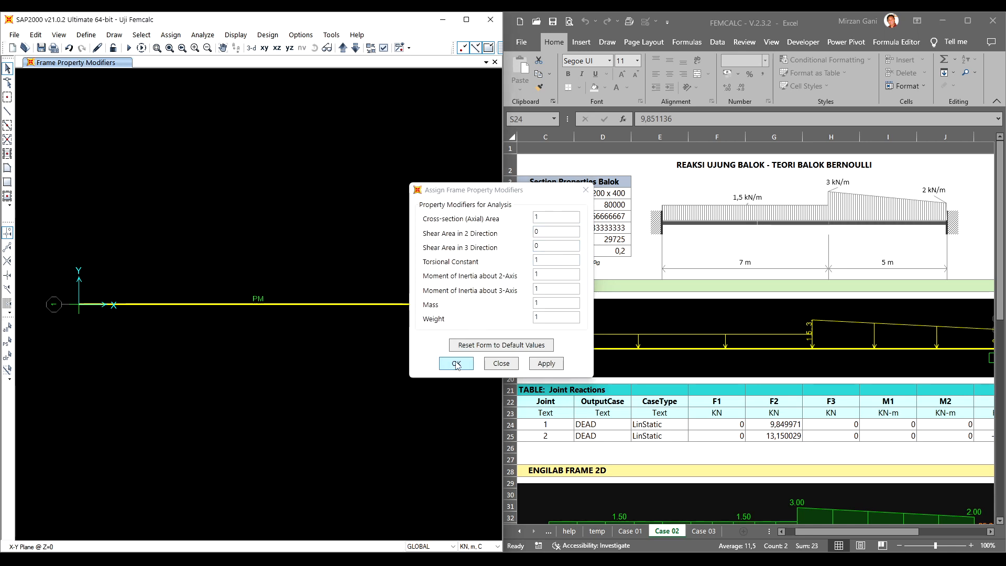
- Run the analysis for the DEAD load case and display the Joint Reactions table
click(129, 48)
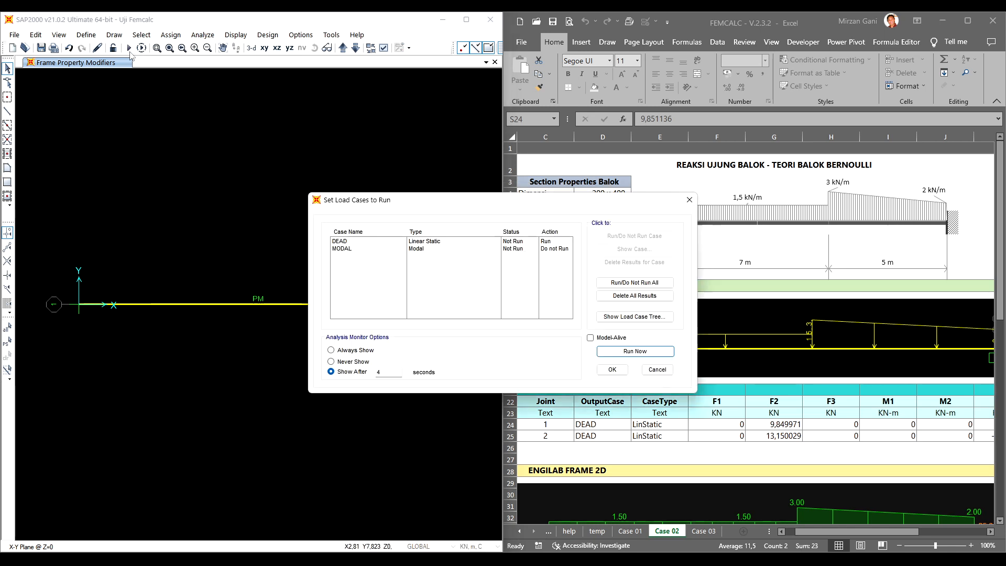
click(623, 353)
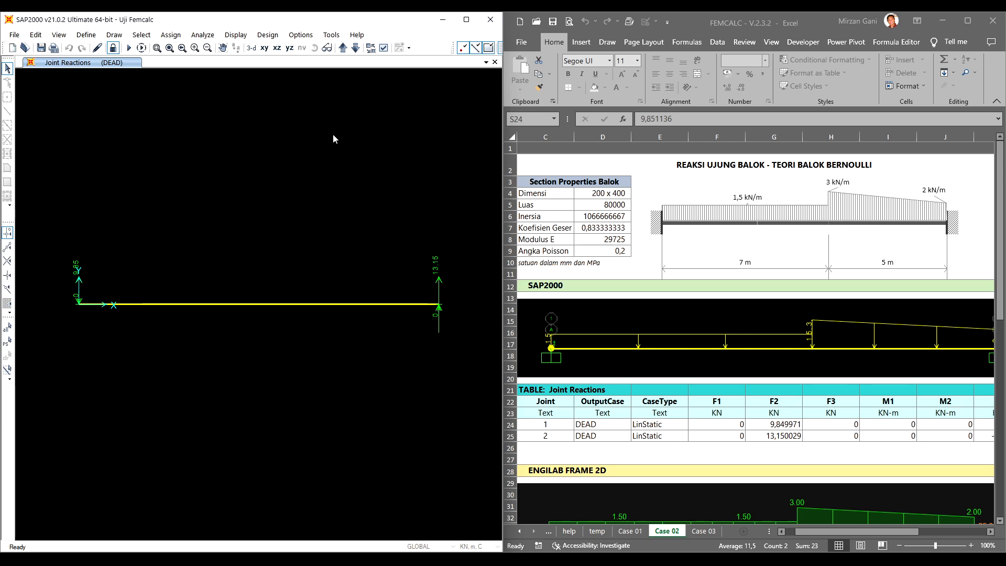
click(236, 35)
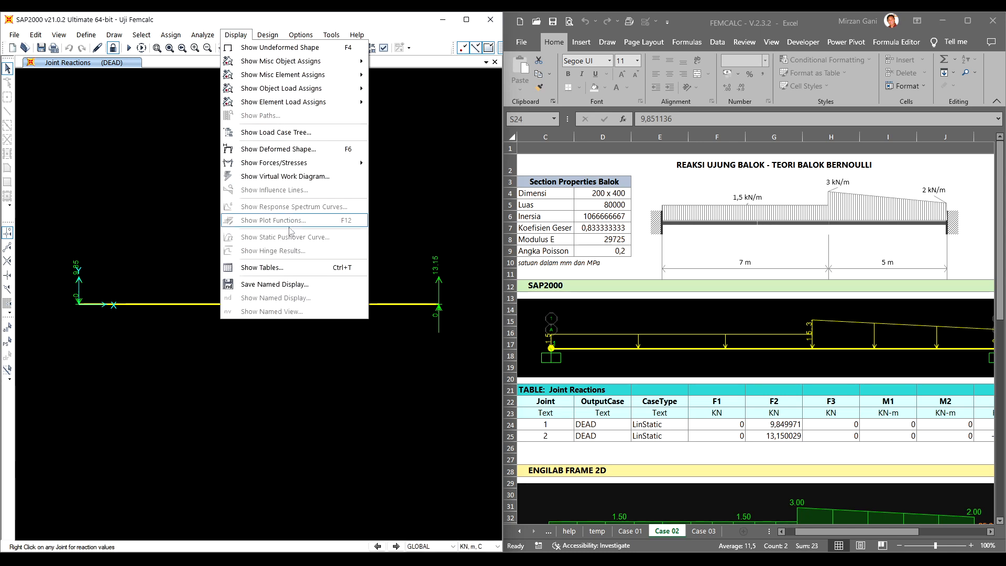
click(267, 267)
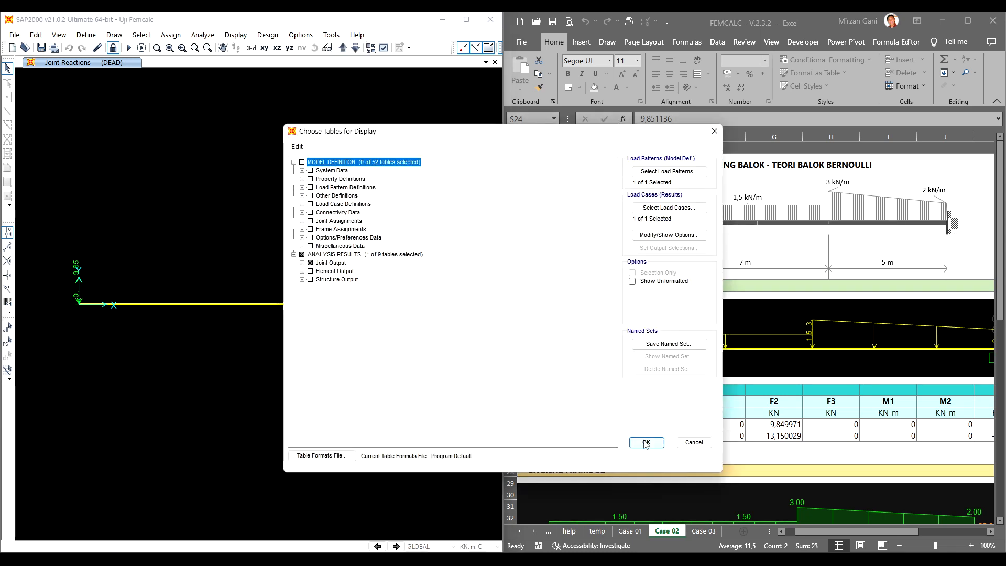
click(646, 443)
- Export all tables to Excel, close the results table, and place the exported workbook beside the FEMCALC sheet
click(274, 164)
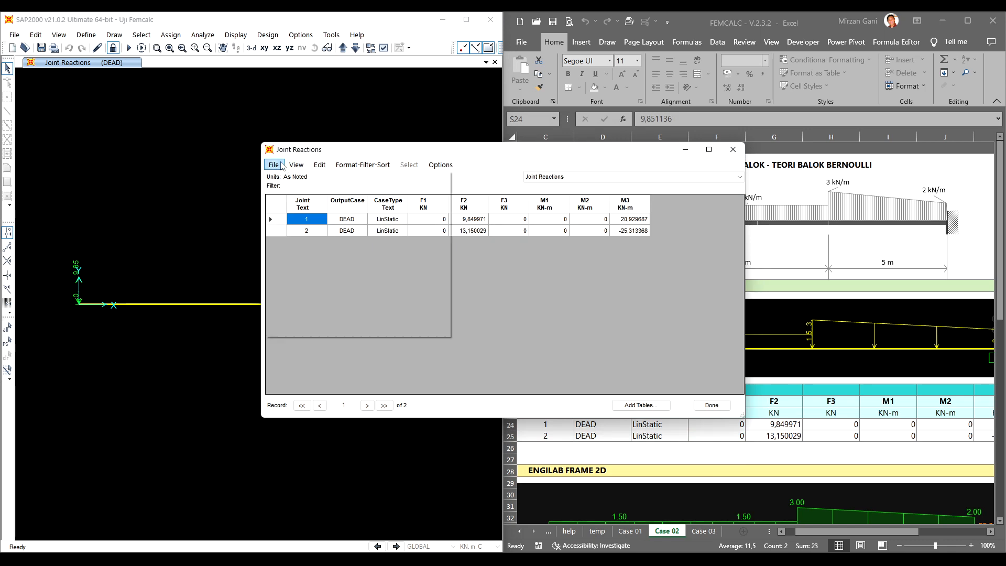
mouse_move(402, 219)
click(487, 216)
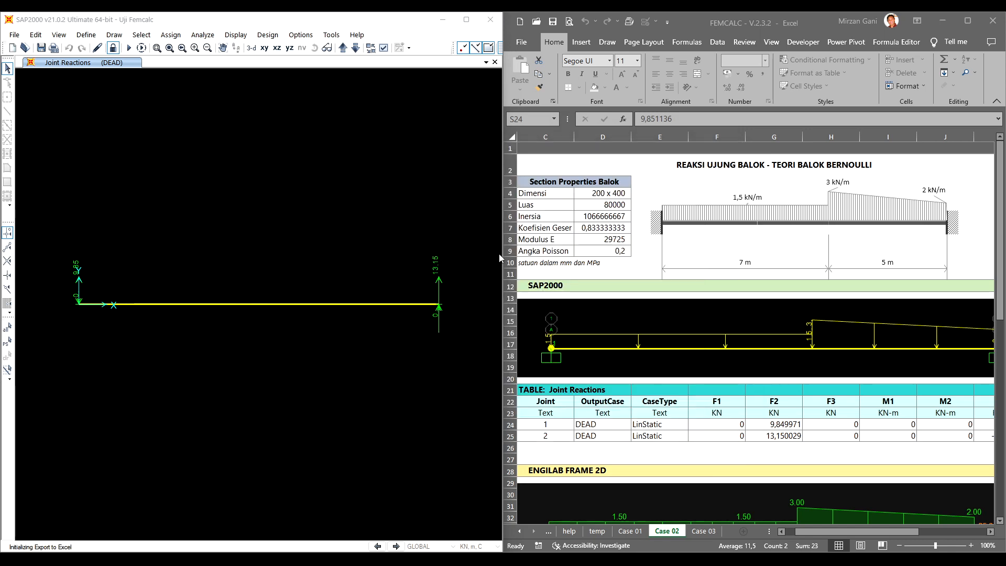
mouse_move(145, 555)
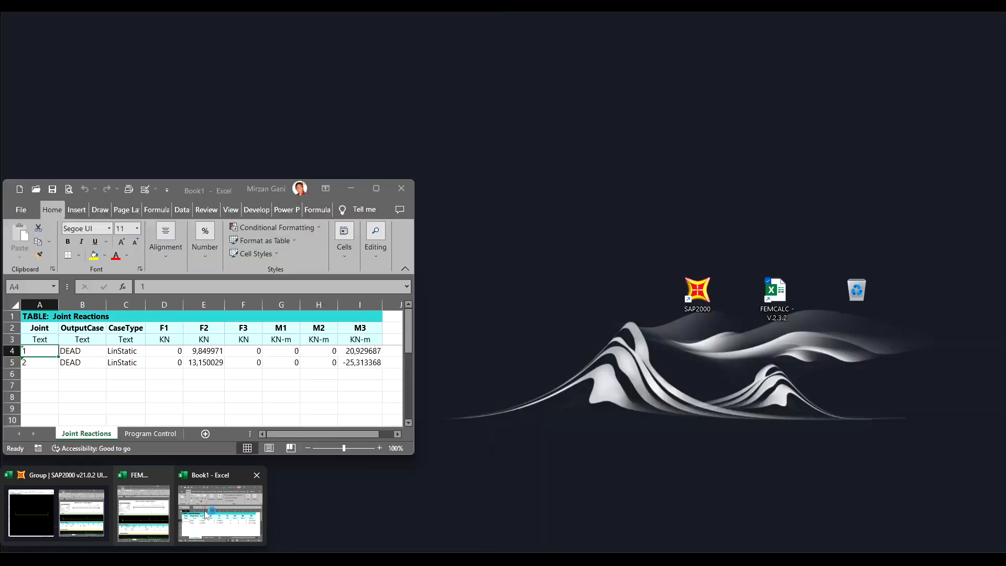
click(209, 515)
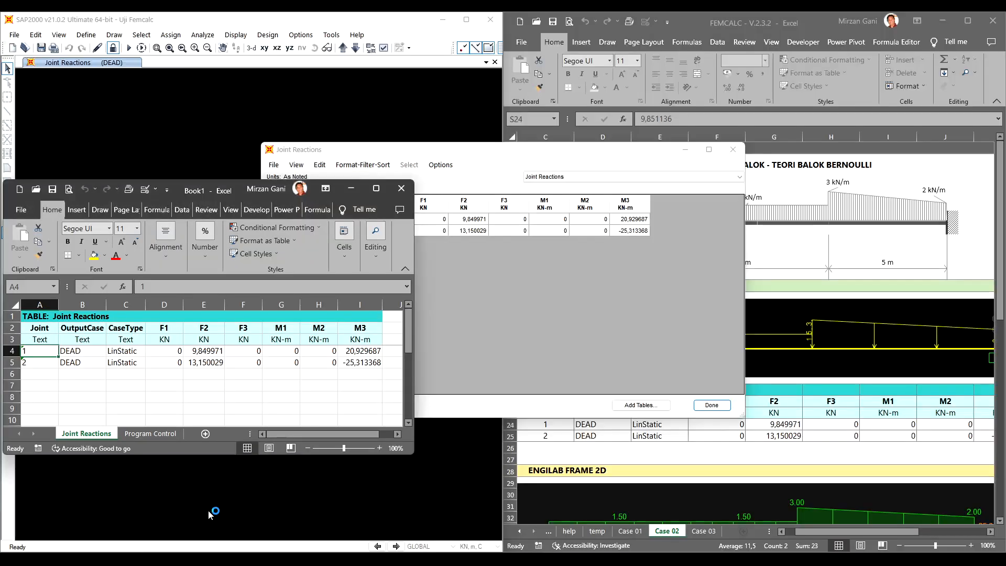
click(732, 152)
mouse_move(144, 551)
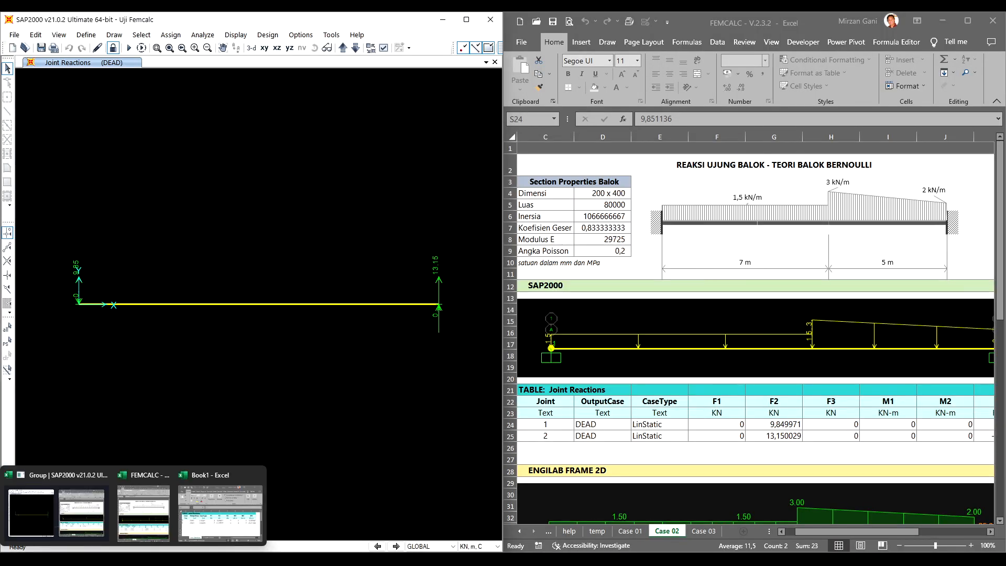
click(236, 516)
drag(227, 190, 449, 217)
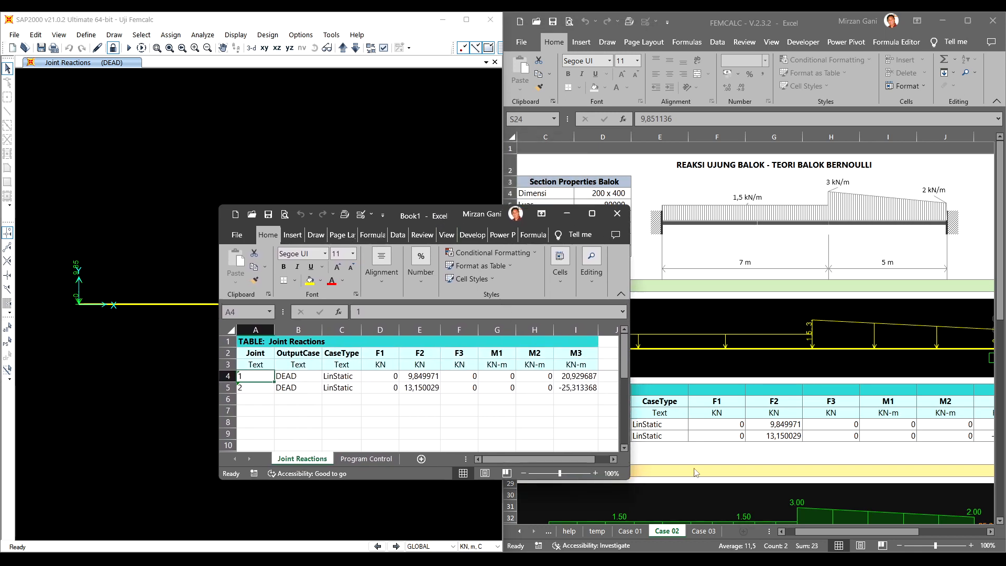
- Compare the exported F2 and M3 reactions of both joints with the Case 02 Bernoulli table and FEMCALC end reactions and moments
click(831, 535)
drag(832, 535, 845, 535)
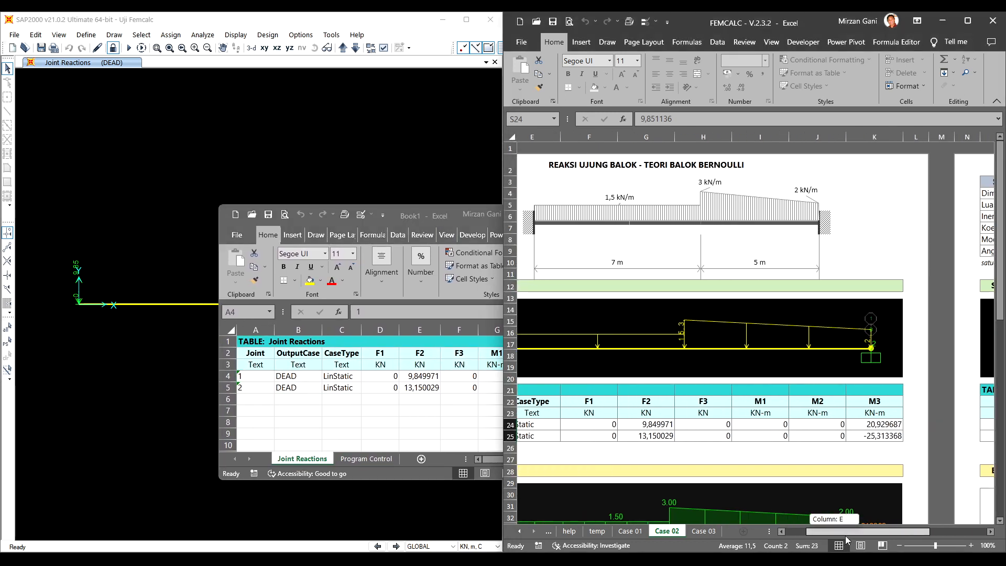
key(alt+Tab)
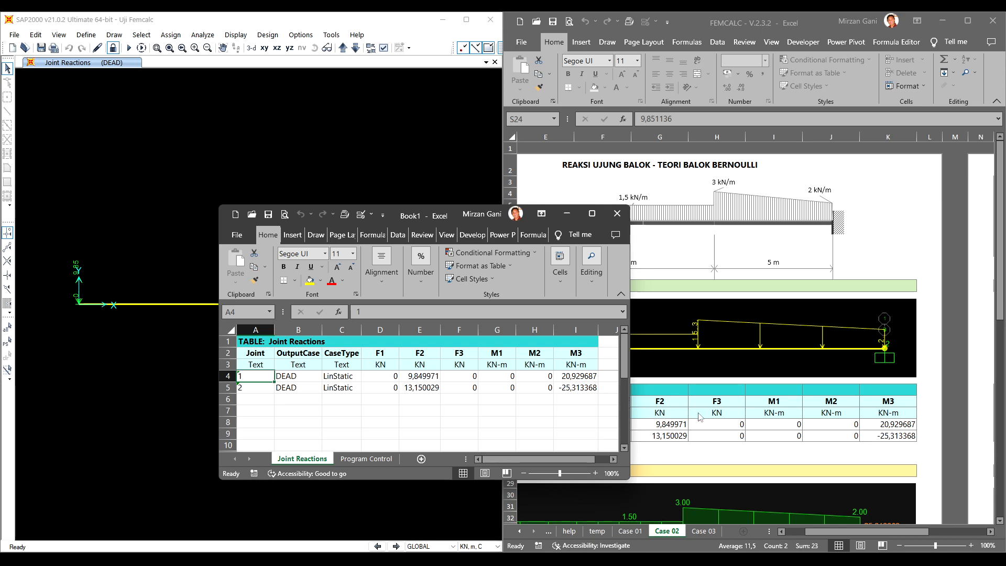
scroll(704, 426, down, 10)
scroll(703, 420, down, 3)
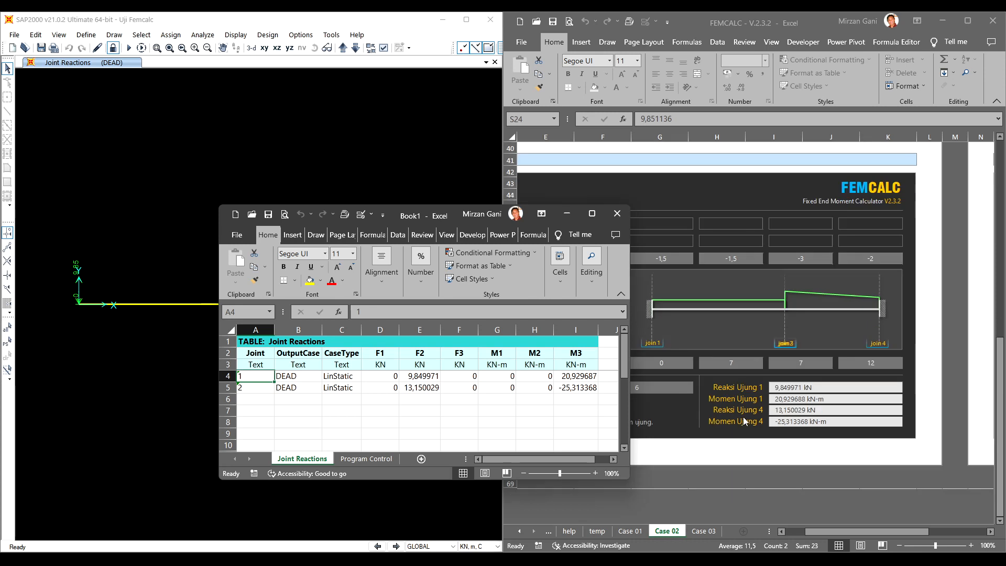
click(436, 380)
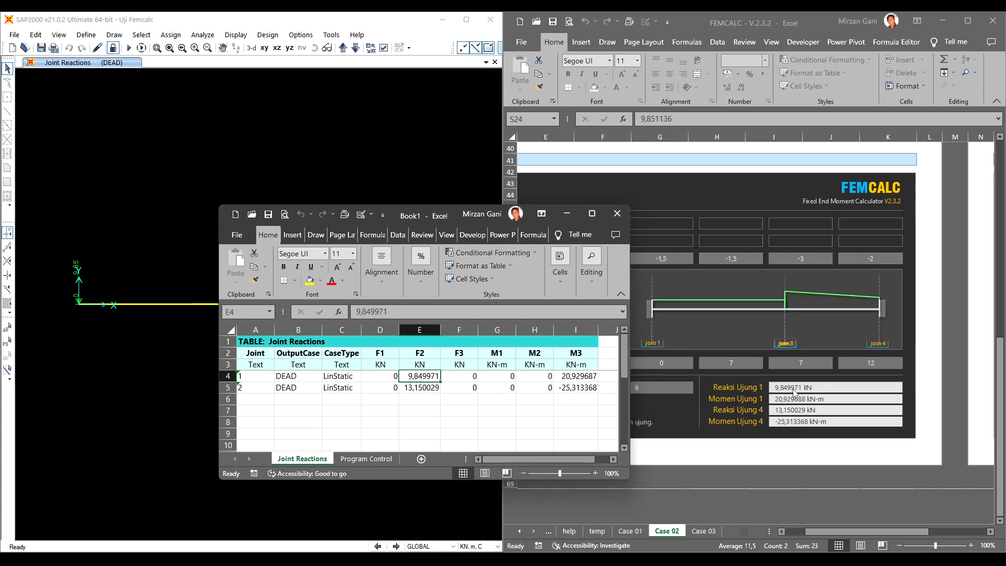
click(426, 390)
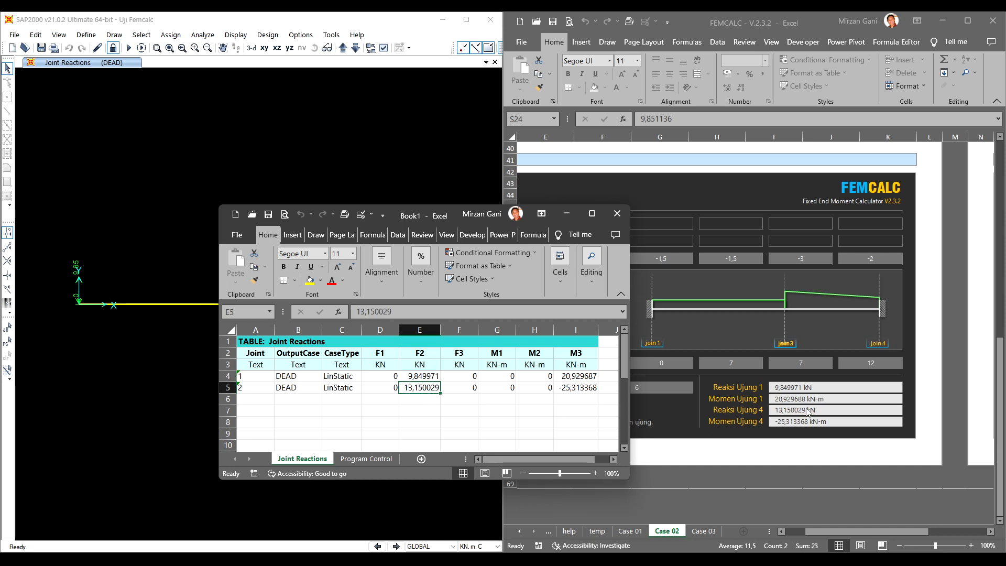
click(565, 386)
click(577, 375)
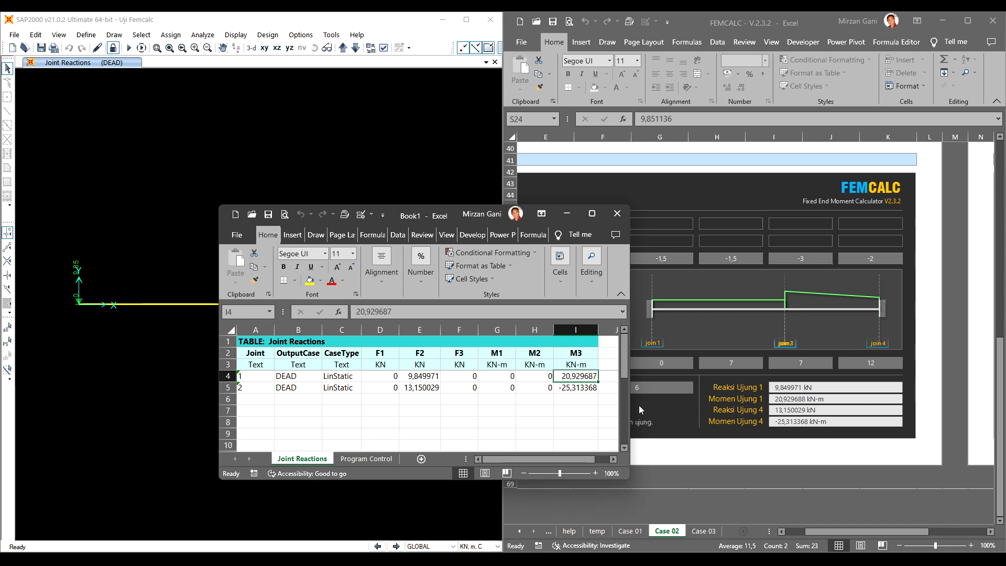
click(590, 390)
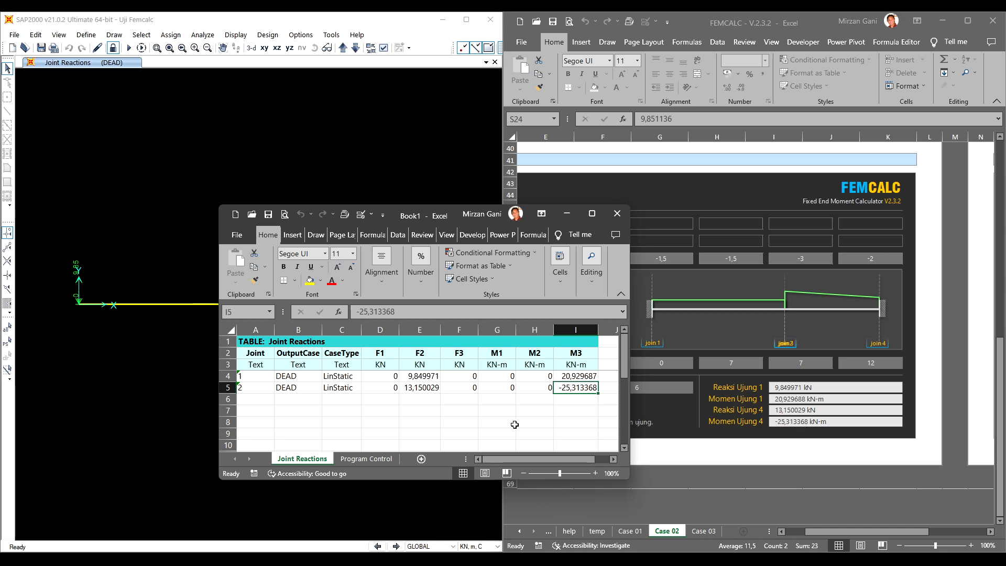
click(590, 377)
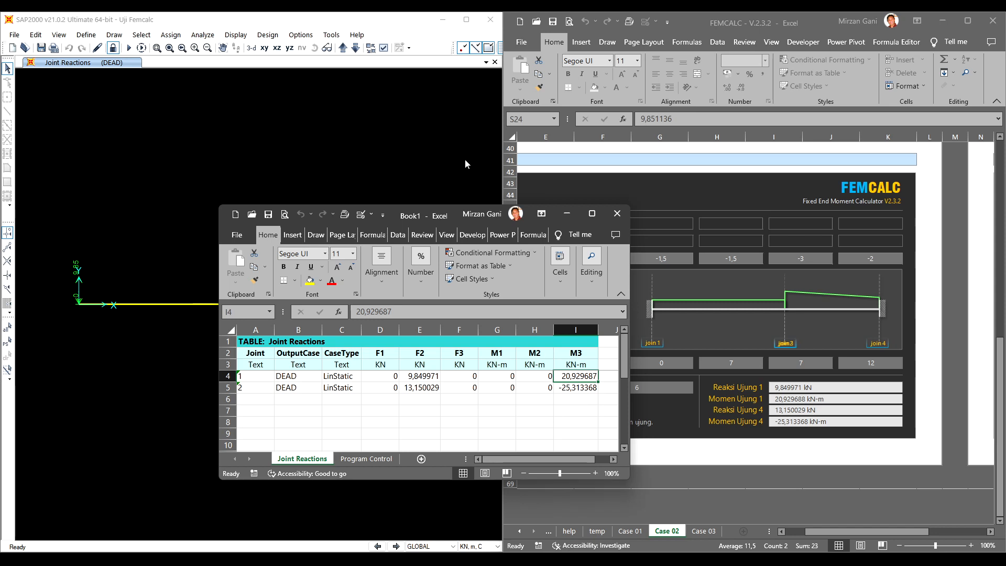
- Close the exported workbook without saving and bring the Timoshenko joint reactions of Case 02 into view in the FEMCALC workbook
click(620, 212)
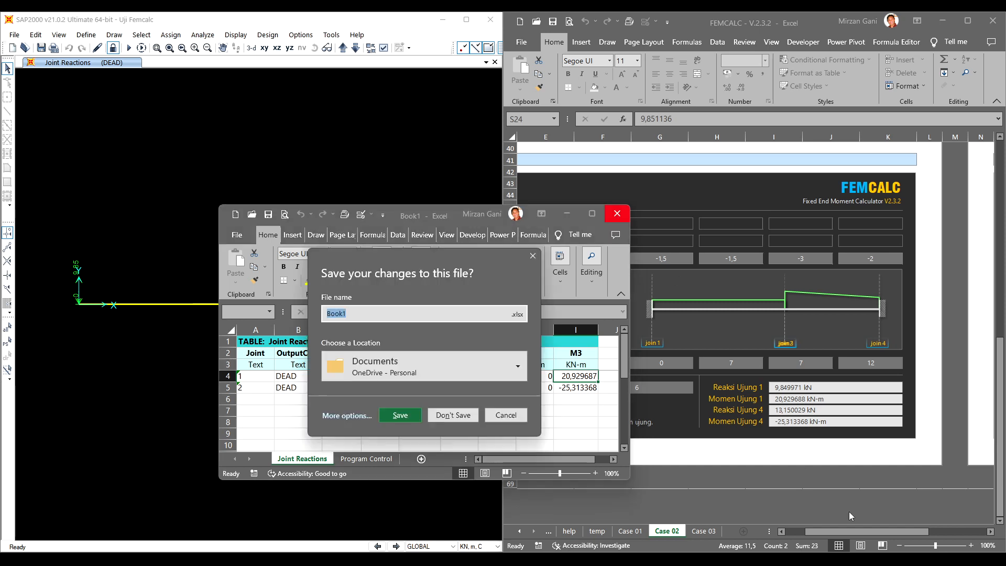
click(860, 529)
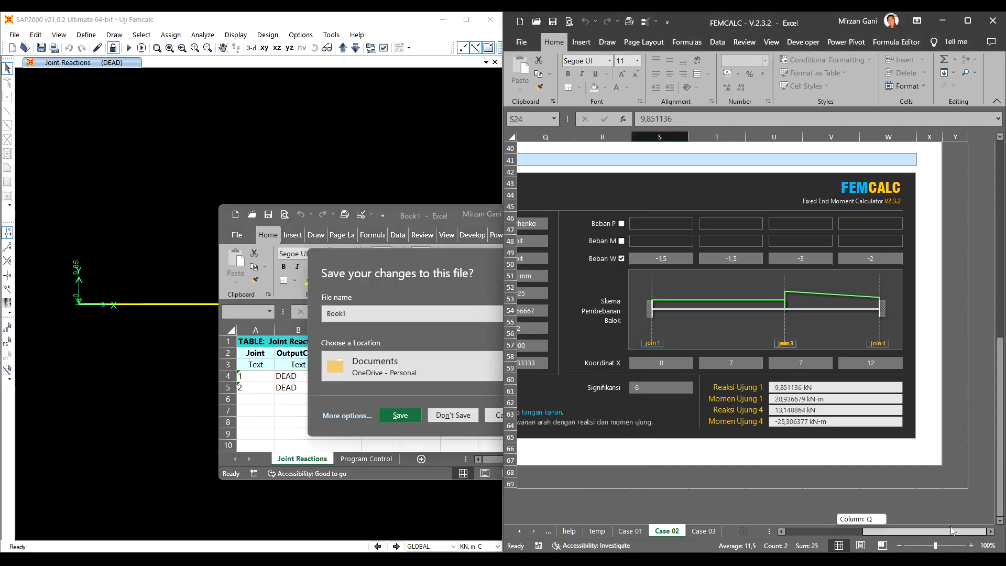
scroll(807, 351, up, 13)
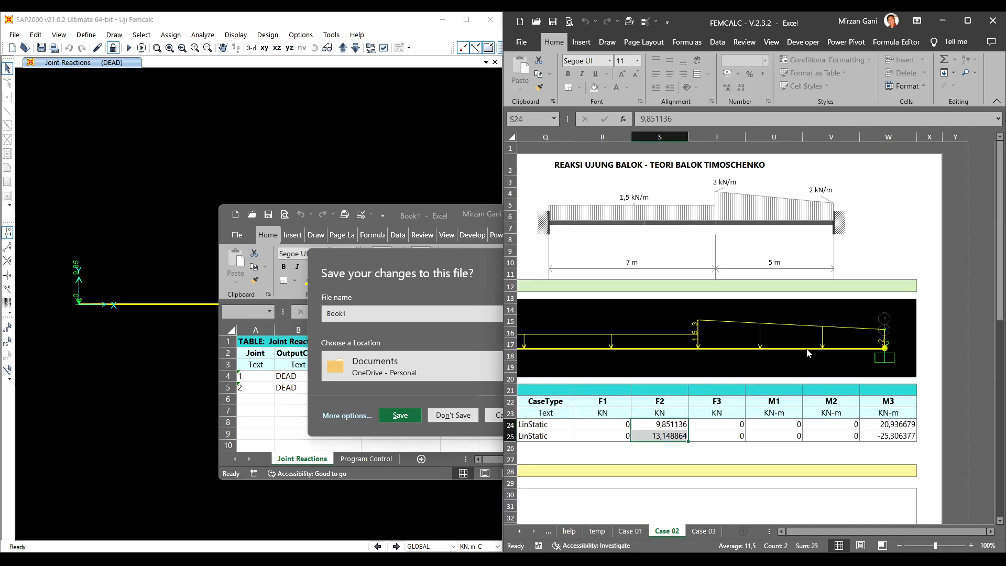
click(454, 415)
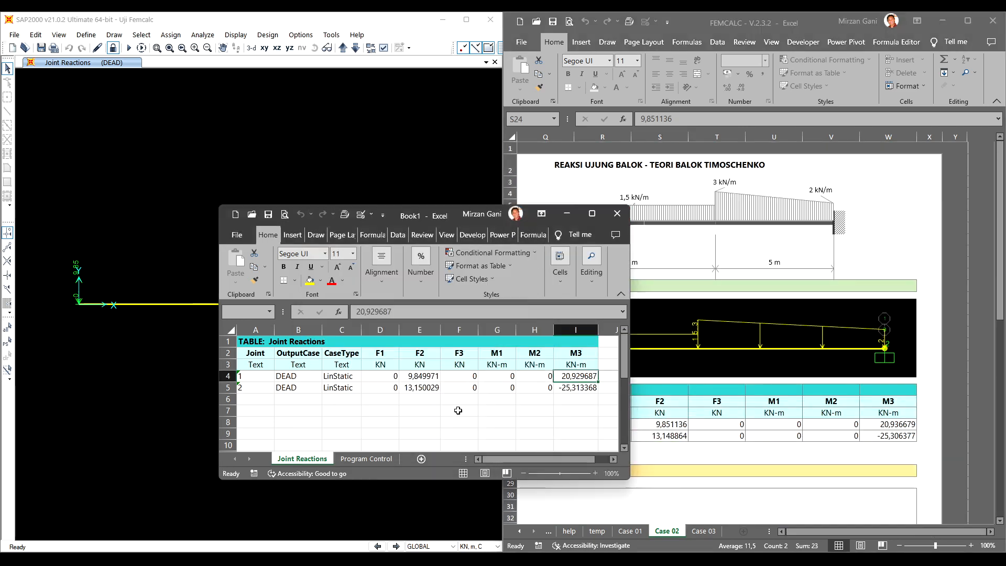
- Unlock the SAP2000 model, agreeing to delete the analysis results, and reset the beam's frame property modifiers to their default values
click(113, 48)
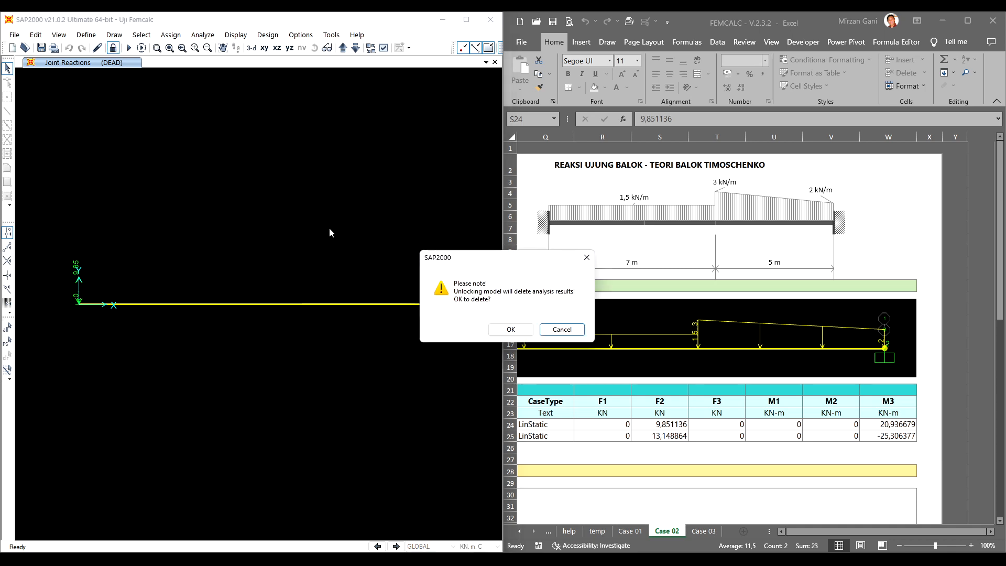
click(502, 331)
drag(299, 284, 248, 338)
click(170, 35)
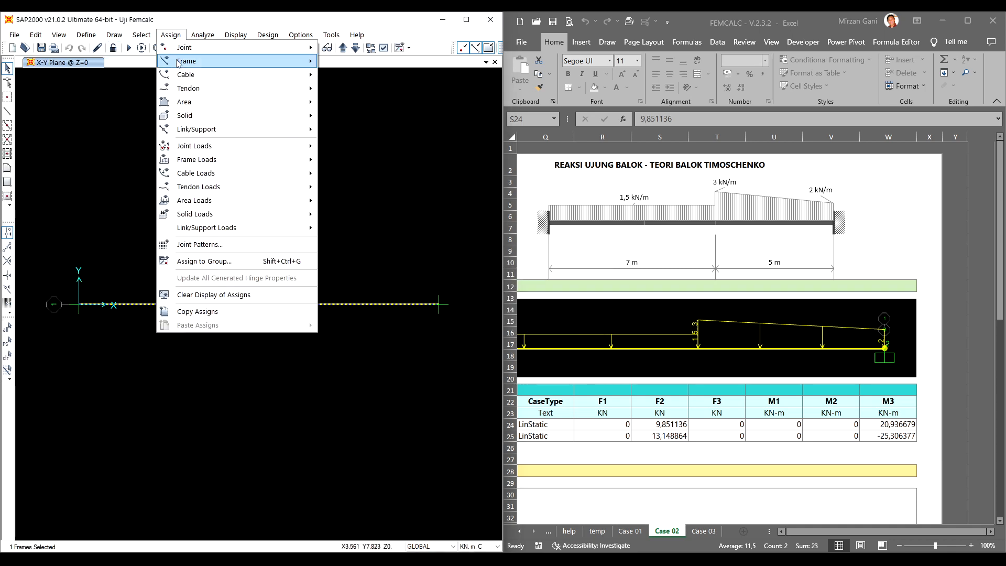
mouse_move(210, 61)
click(402, 78)
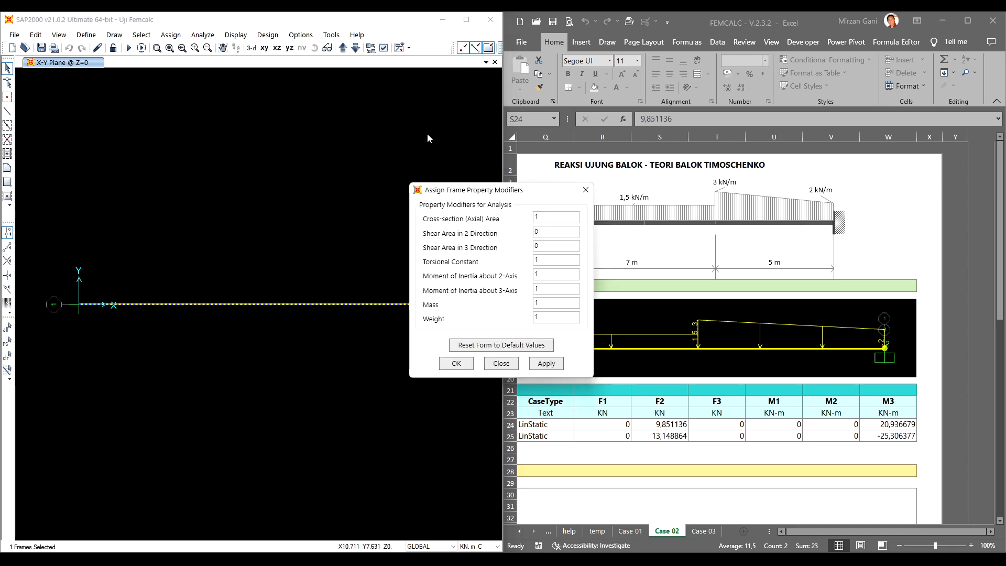
click(547, 347)
click(464, 367)
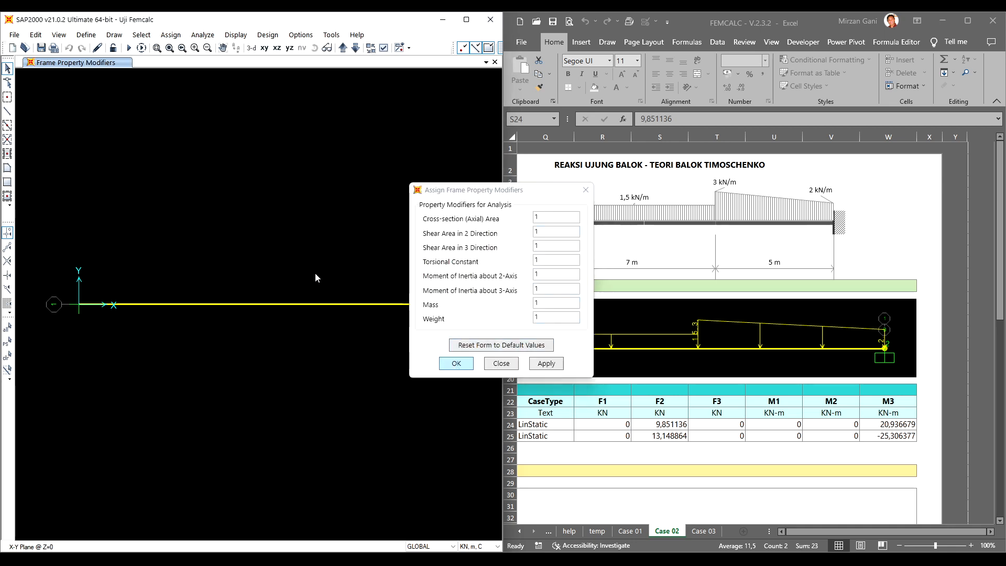
- Rerun the DEAD load case with the default property modifiers and display the resulting Joint Reactions table
click(128, 48)
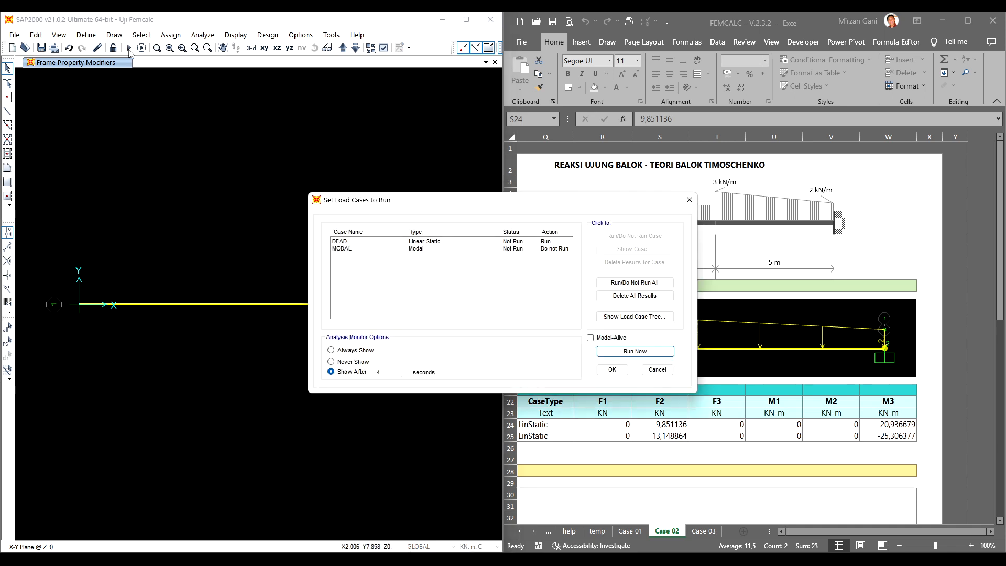
click(618, 359)
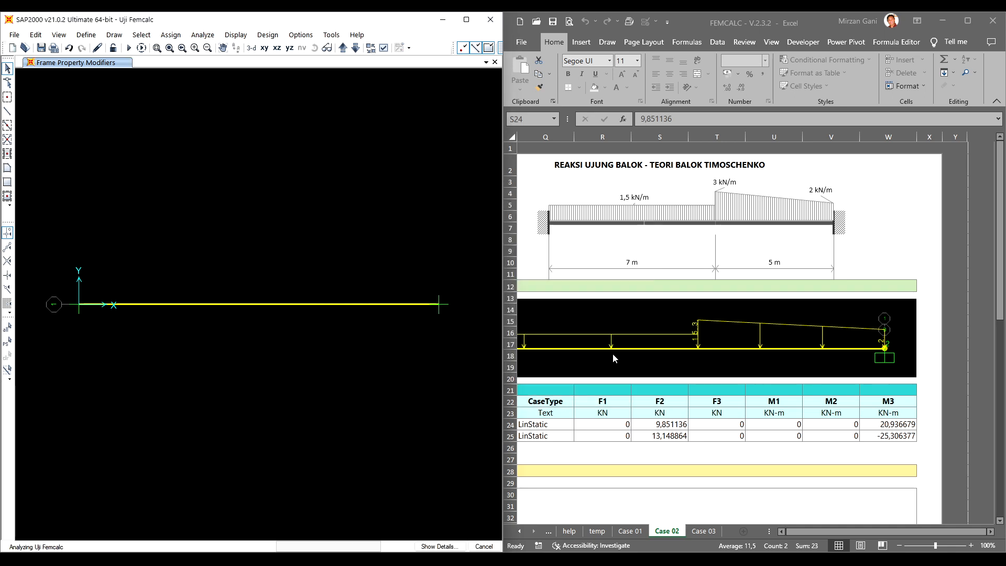
click(223, 35)
click(250, 132)
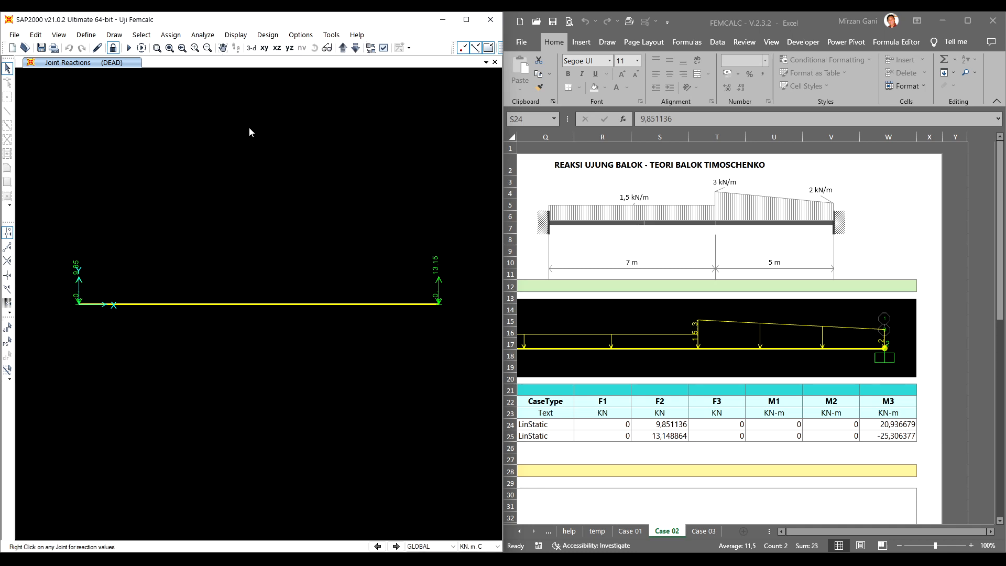
click(238, 36)
click(315, 268)
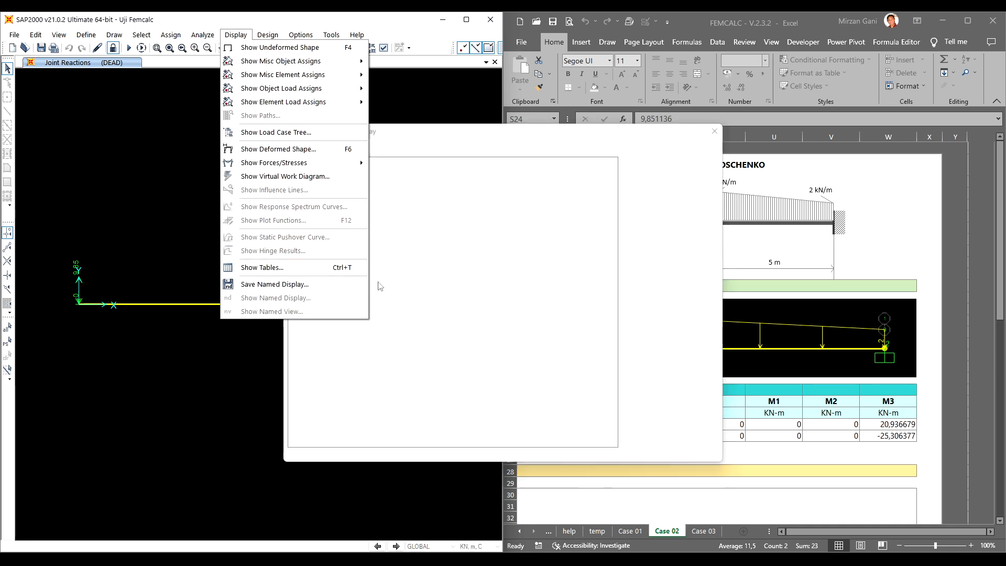
click(647, 442)
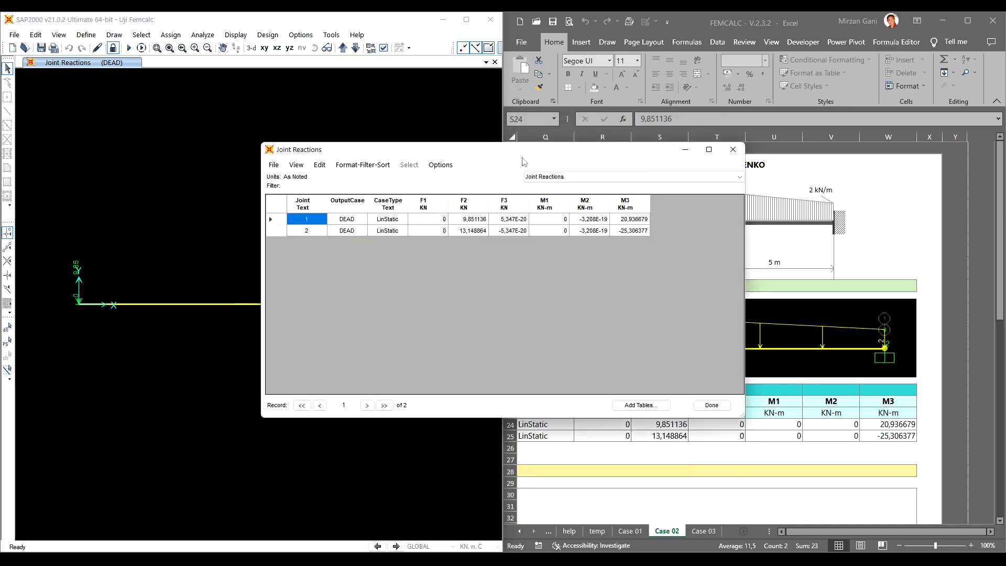
- Export all tables of the Timoshenko analysis to Excel and place the new workbook beside the Case 02 Timoshenko reactions for comparison
click(296, 165)
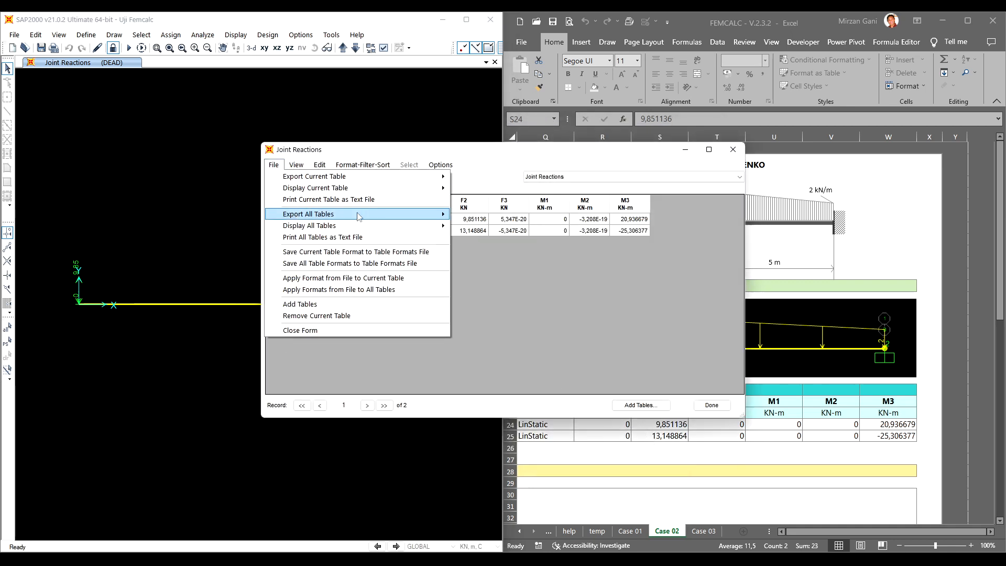
mouse_move(360, 215)
click(465, 217)
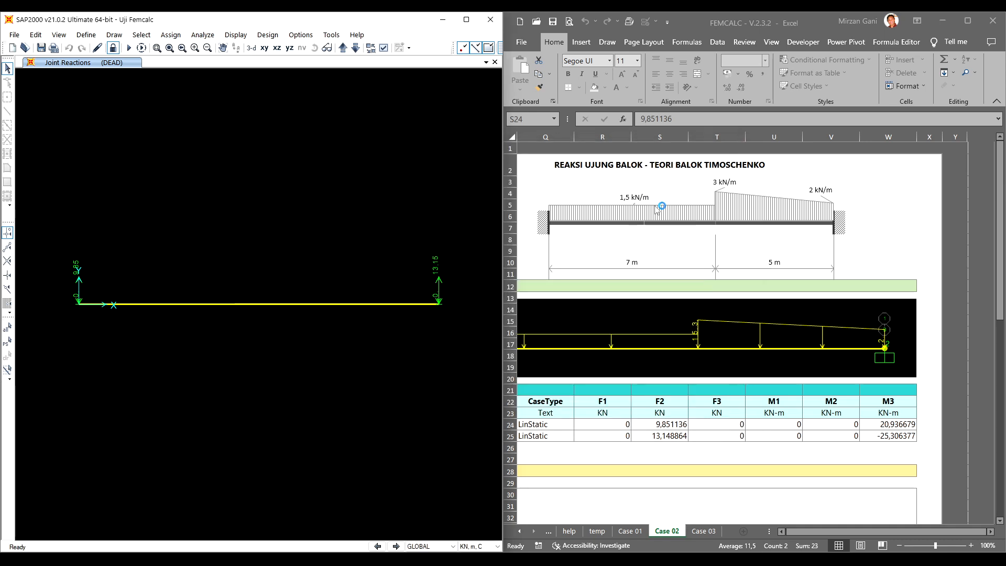
mouse_move(137, 559)
click(224, 525)
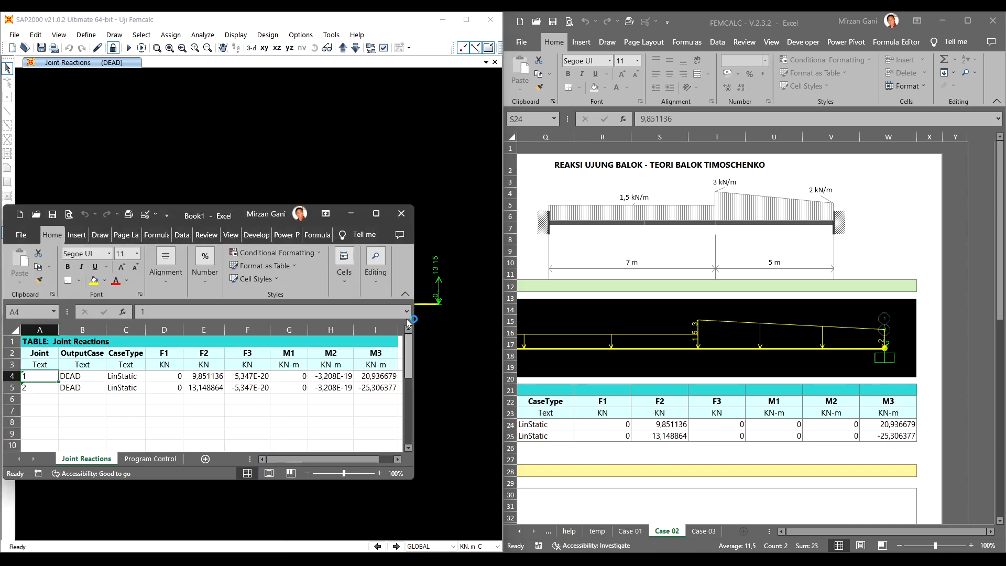
drag(207, 208, 416, 214)
click(438, 381)
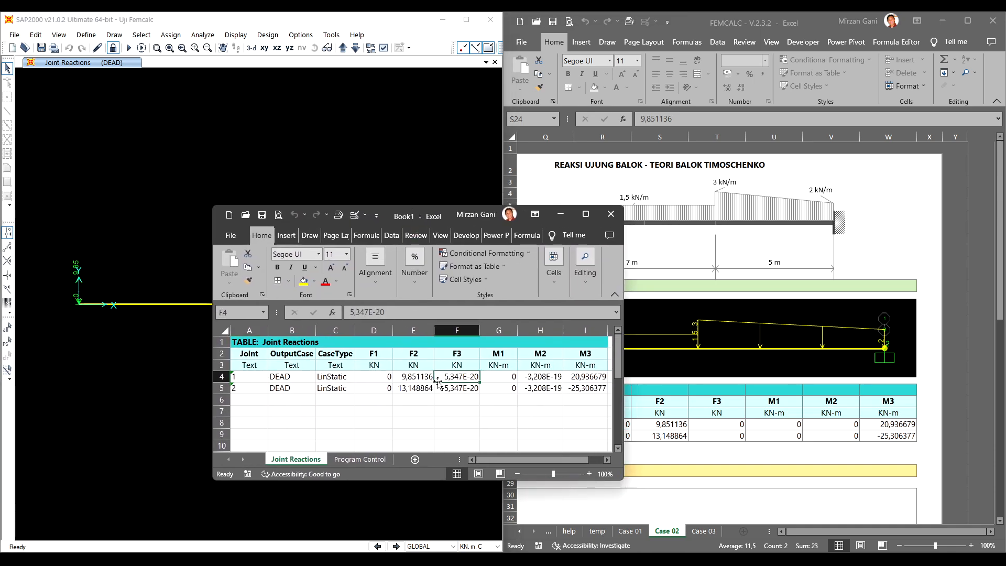
- Compare the exported F2 and M3 reactions of both joints with the Case 02 Timoshenko reaction table
click(426, 381)
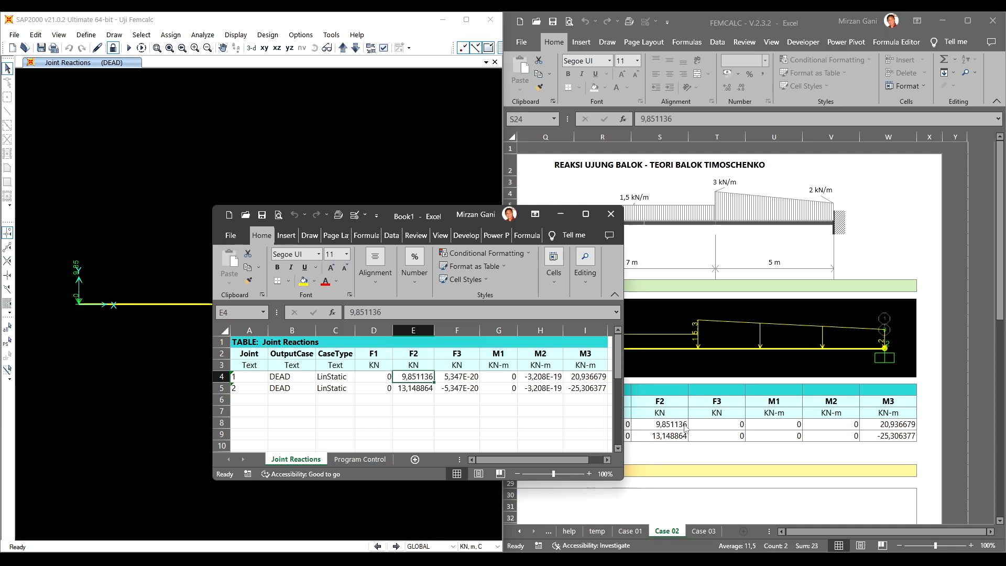
click(421, 388)
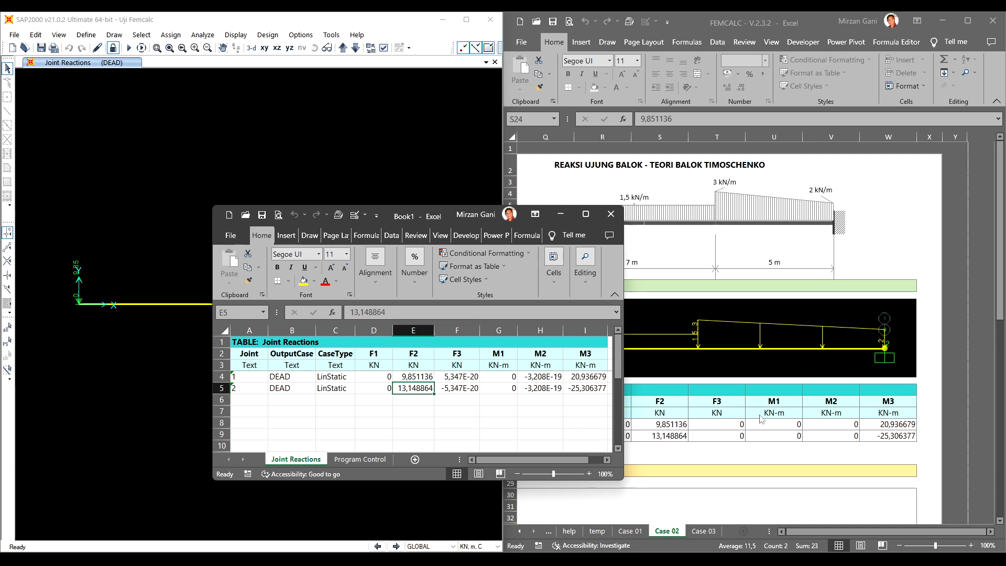
click(593, 376)
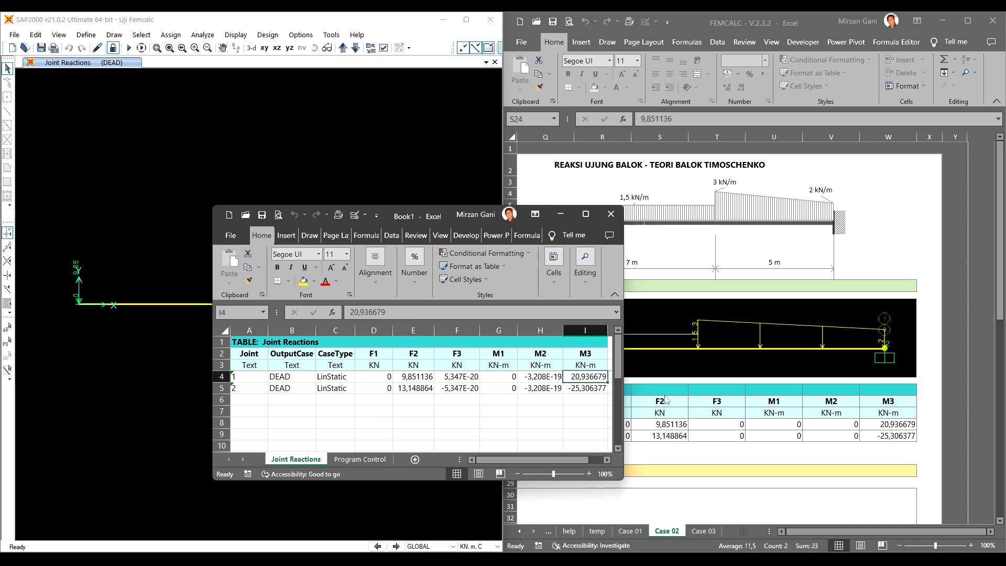
click(604, 388)
- Compare the exported F2 and M3 reactions with the end reactions and moments calculated by FEMCALC for Case 02
scroll(777, 444, down, 8)
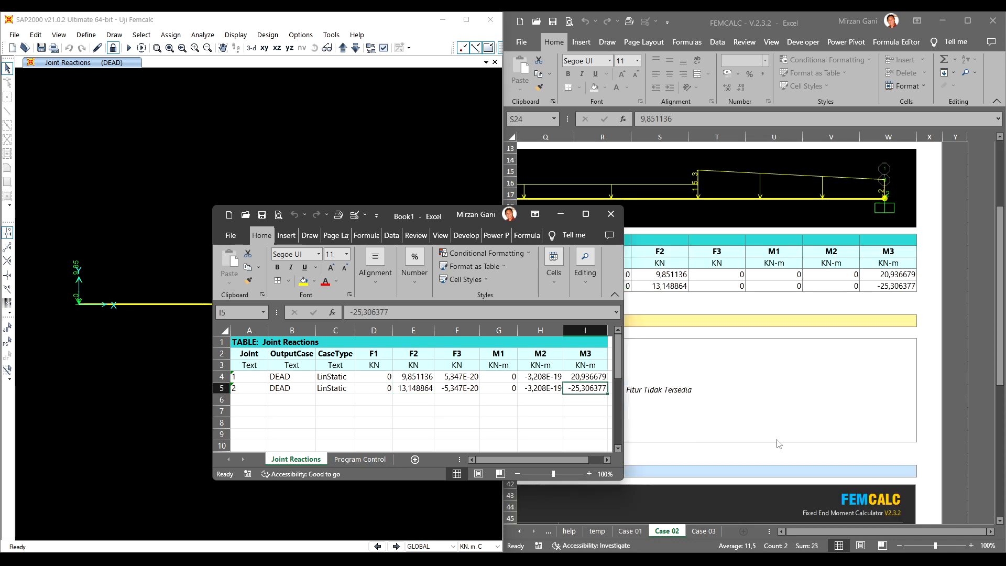
scroll(777, 440, down, 5)
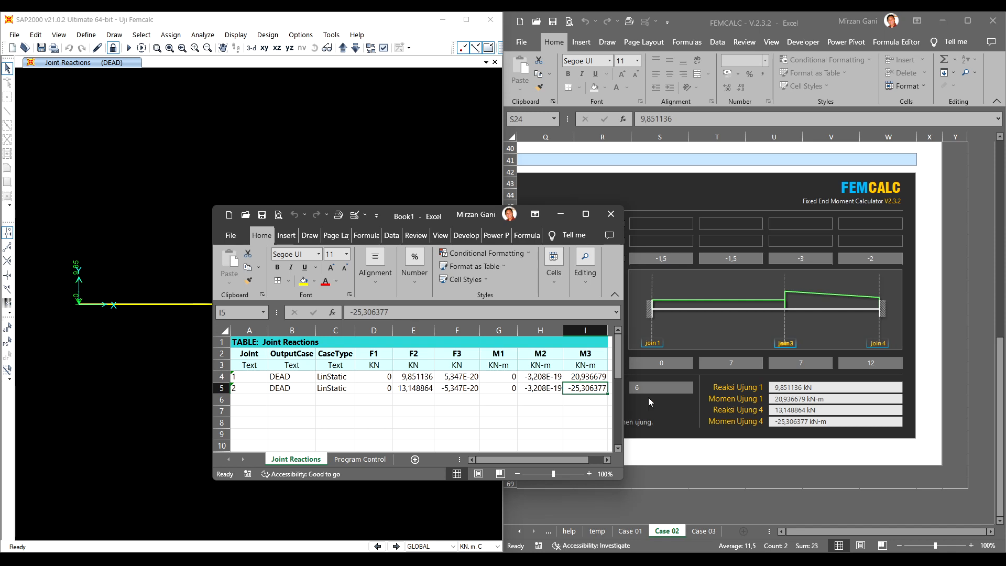
click(422, 376)
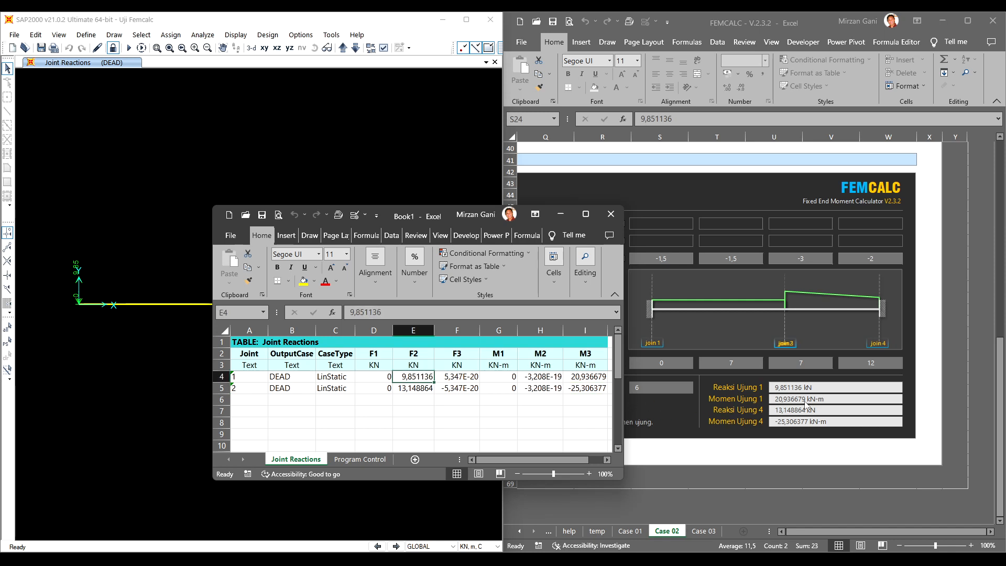
click(427, 389)
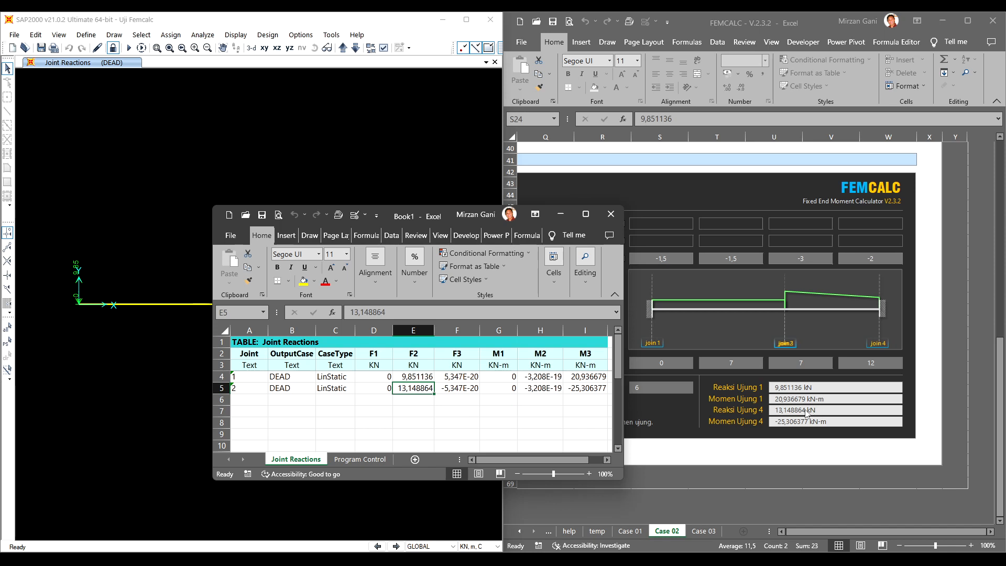
click(587, 377)
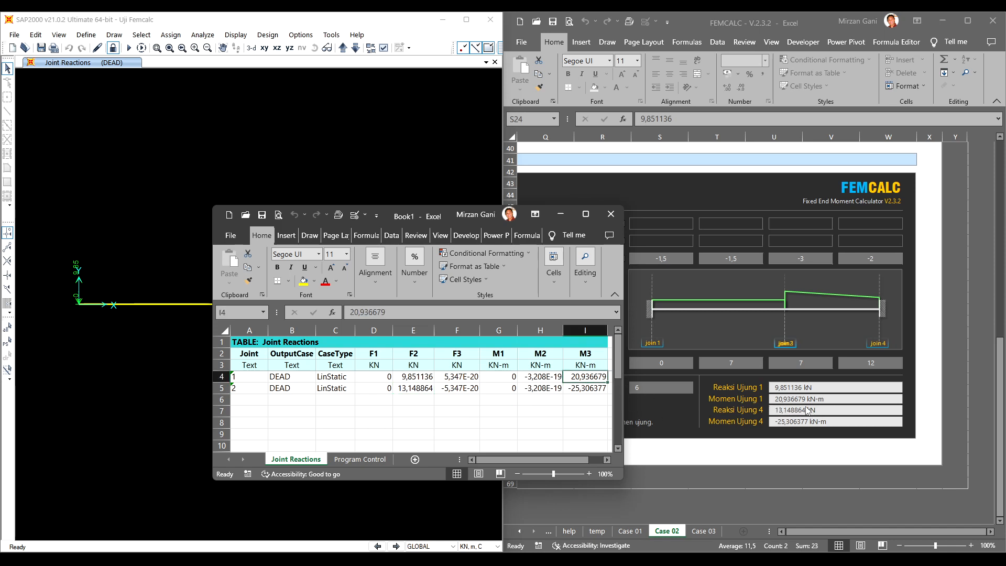
click(591, 392)
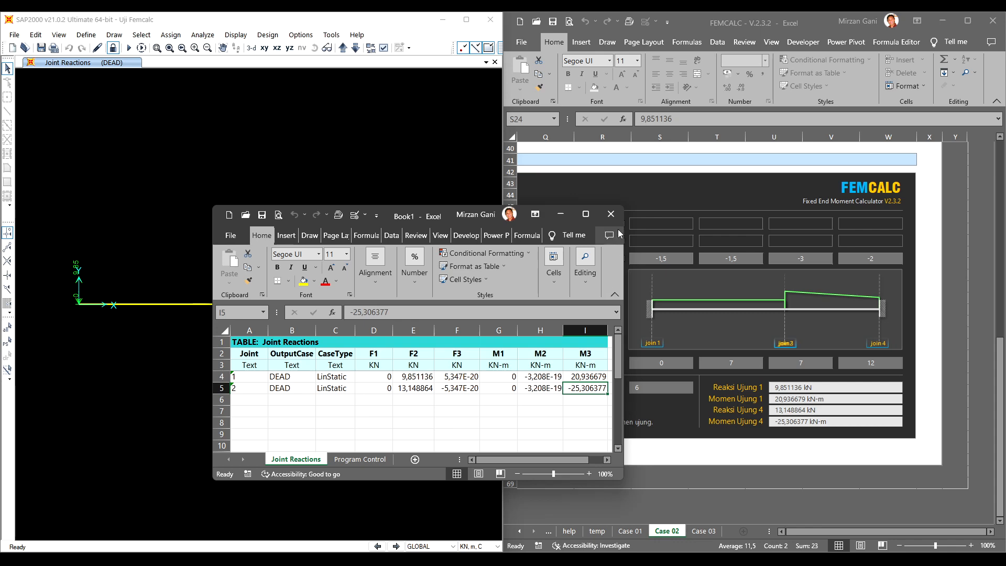
- Close the exported workbook without saving and bring the Bernoulli beam diagram of Case 03 into view in the FEMCALC workbook
click(611, 214)
click(447, 415)
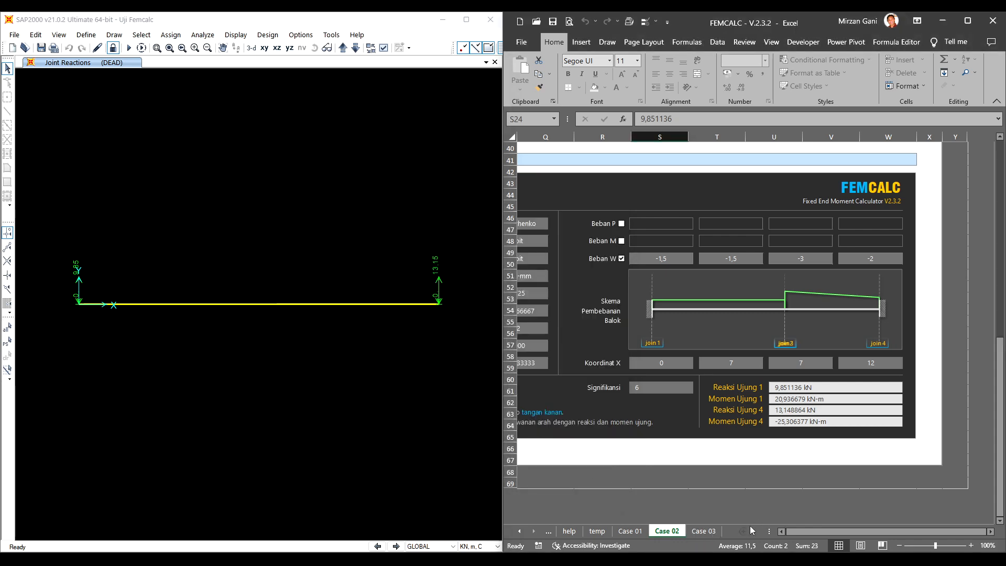
scroll(797, 480, up, 8)
scroll(797, 480, up, 4)
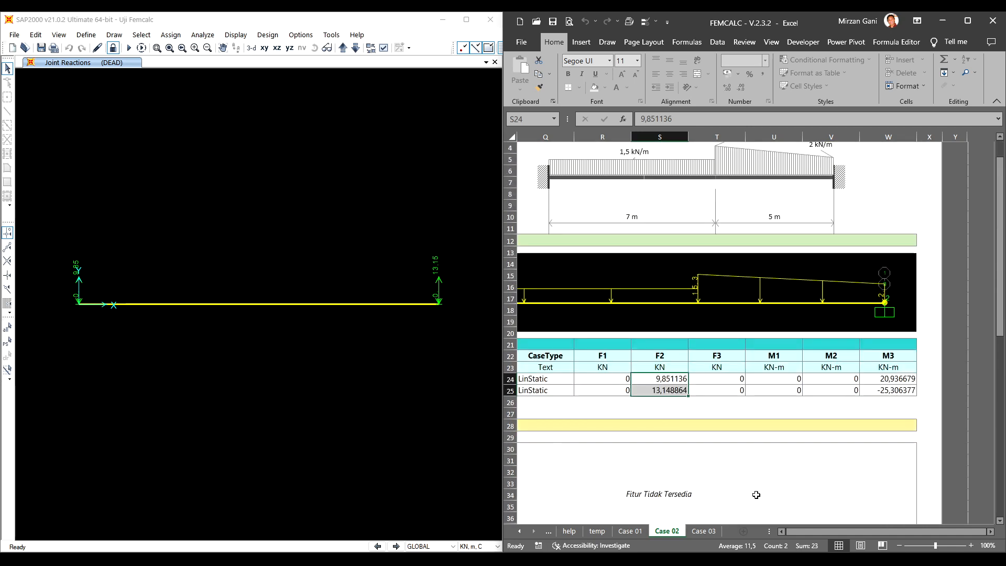
click(694, 531)
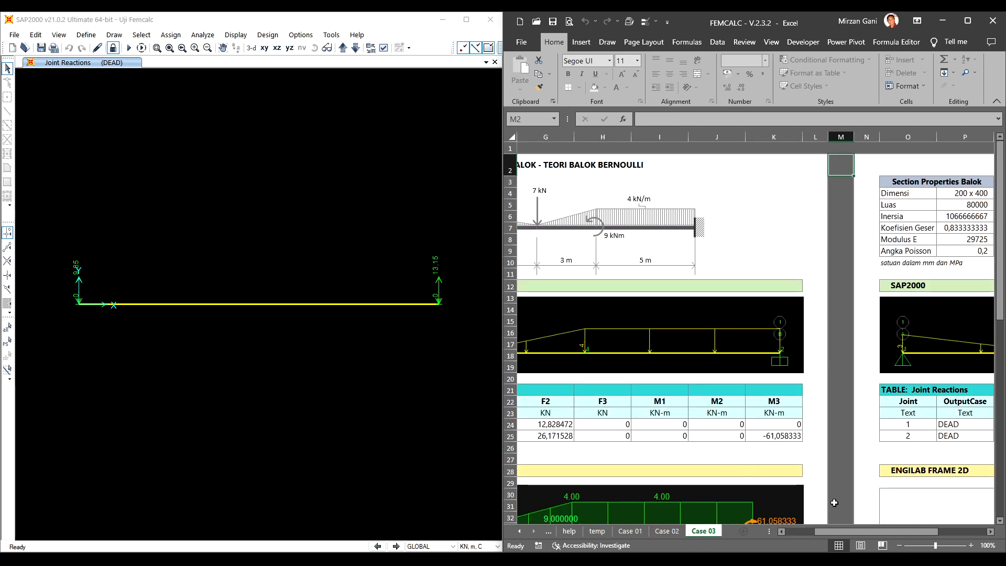
drag(830, 531, 820, 535)
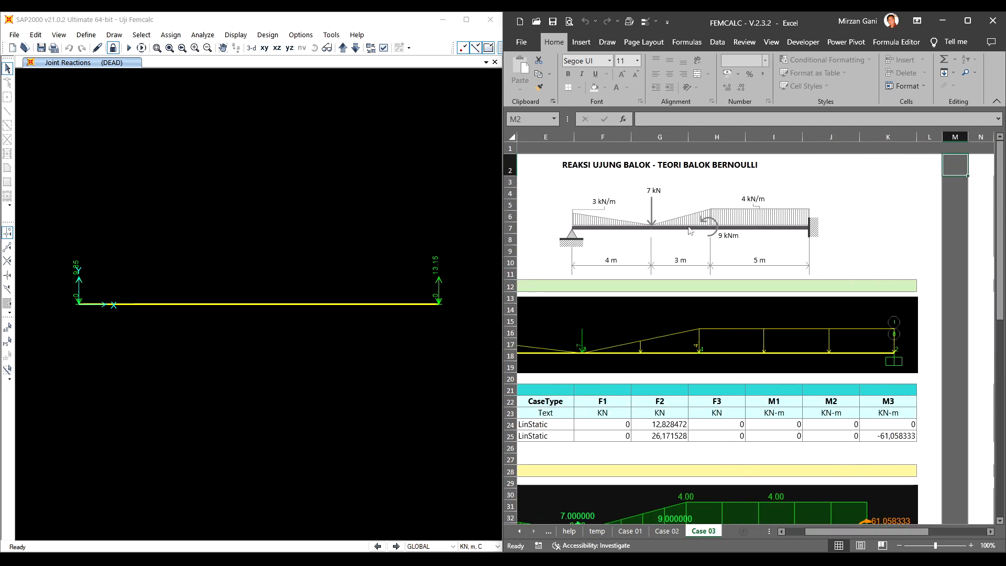
- Switch to SAP2000 and unlock the model, agreeing to delete the analysis results
click(375, 195)
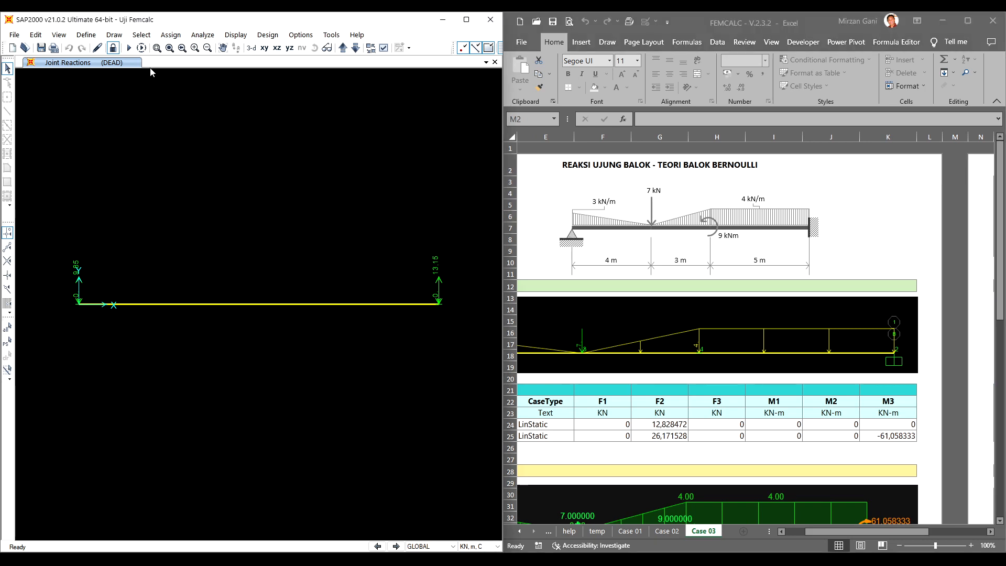
click(114, 48)
click(501, 331)
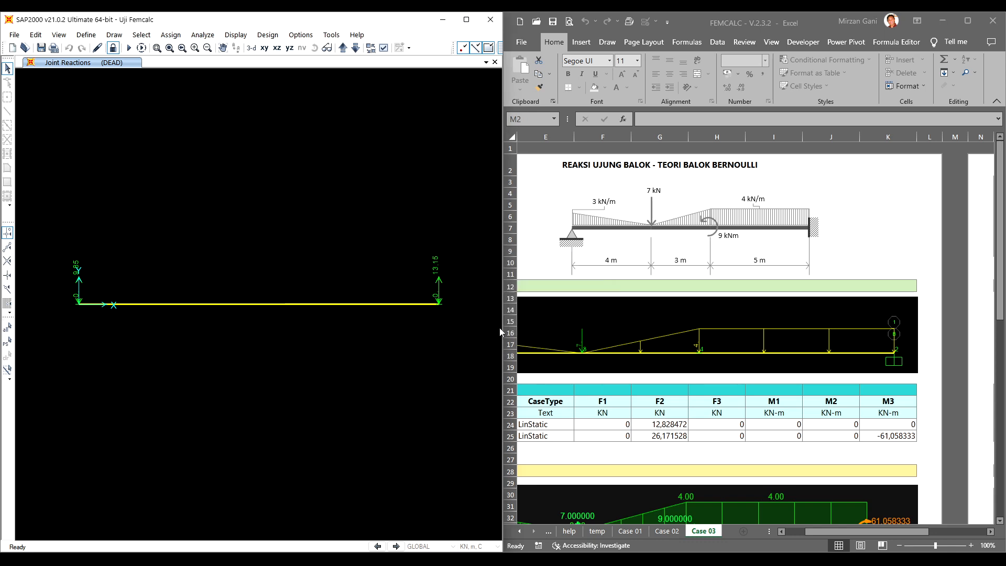
- Change the support at the beam's start joint to pinned, restraining translations 1, 2 and 3 and freeing all rotations
drag(67, 290, 94, 323)
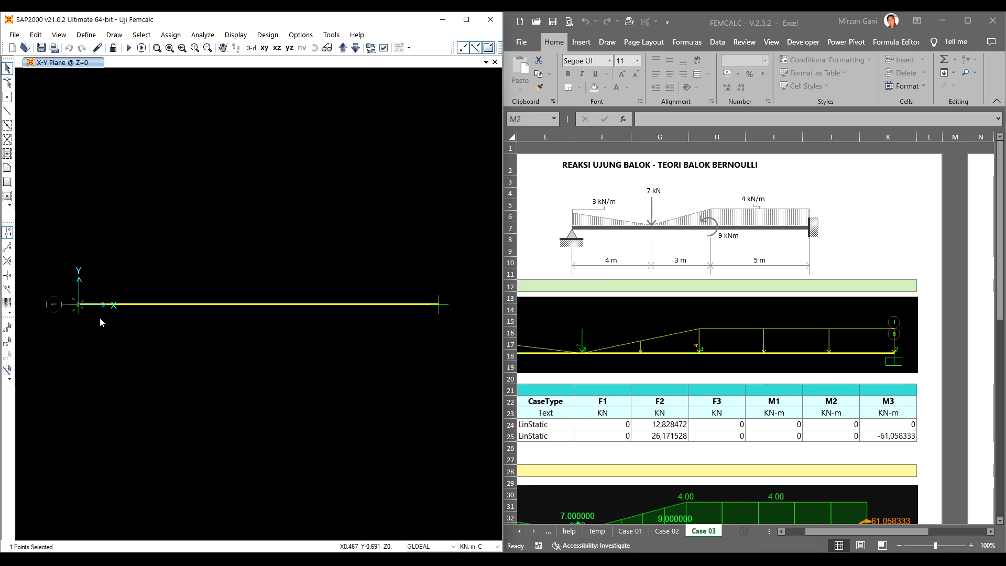
click(171, 34)
mouse_move(181, 45)
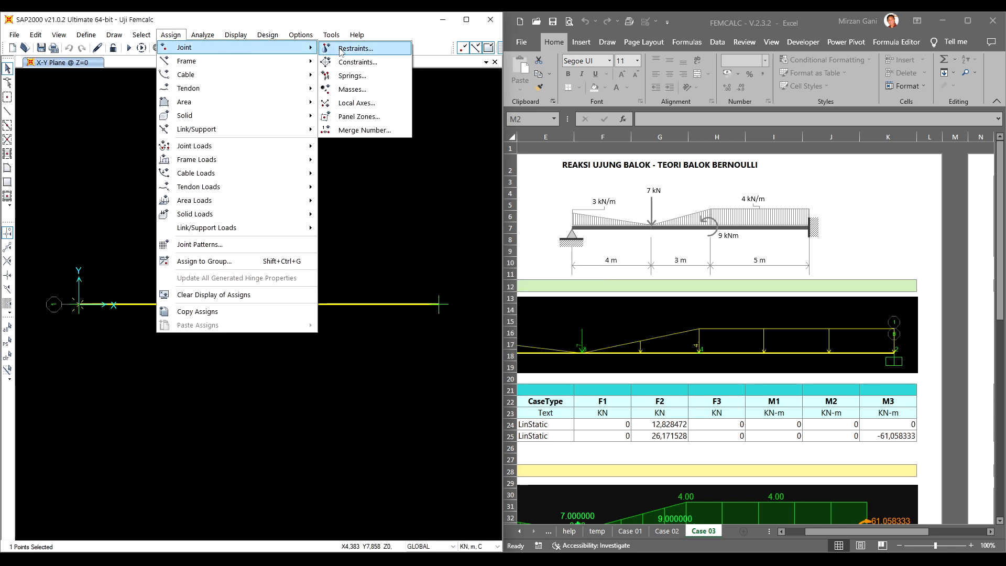
click(346, 45)
click(482, 308)
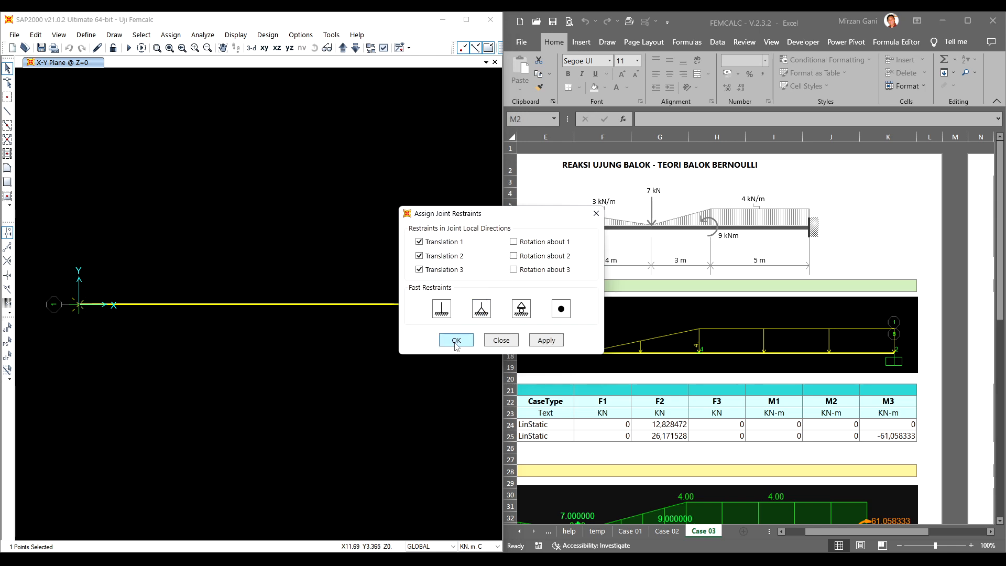
click(456, 341)
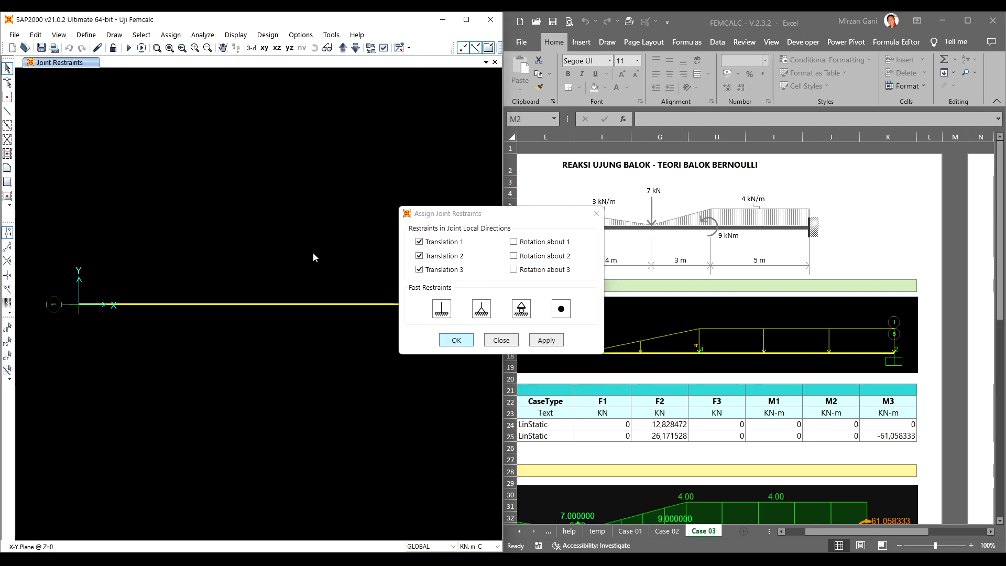
click(277, 48)
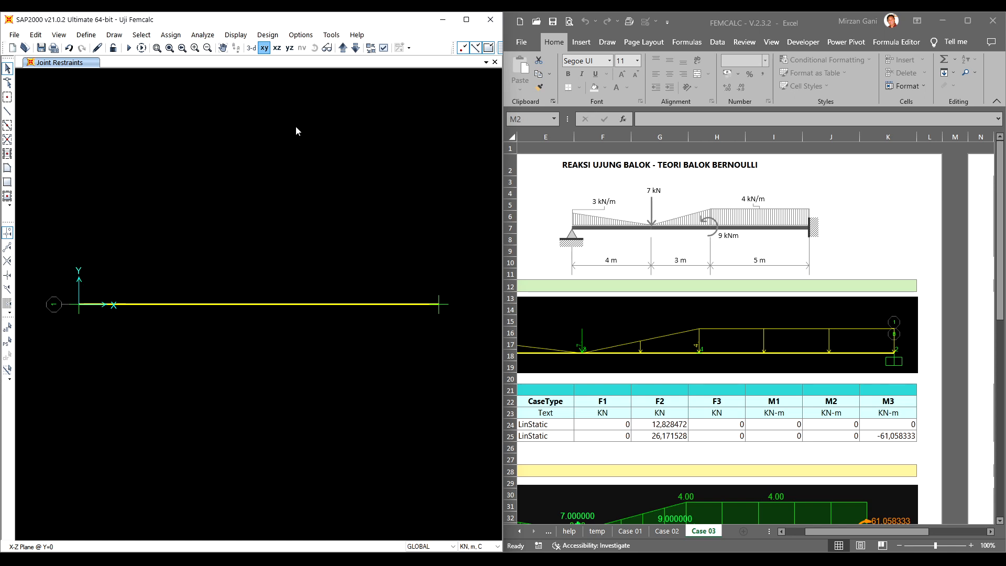
- Replace the beam's DEAD distributed load with Y-direction trapezoidal loads of -3, 0, -4 and -4 kN/m at 0, 4, 7 and 12 m
click(246, 304)
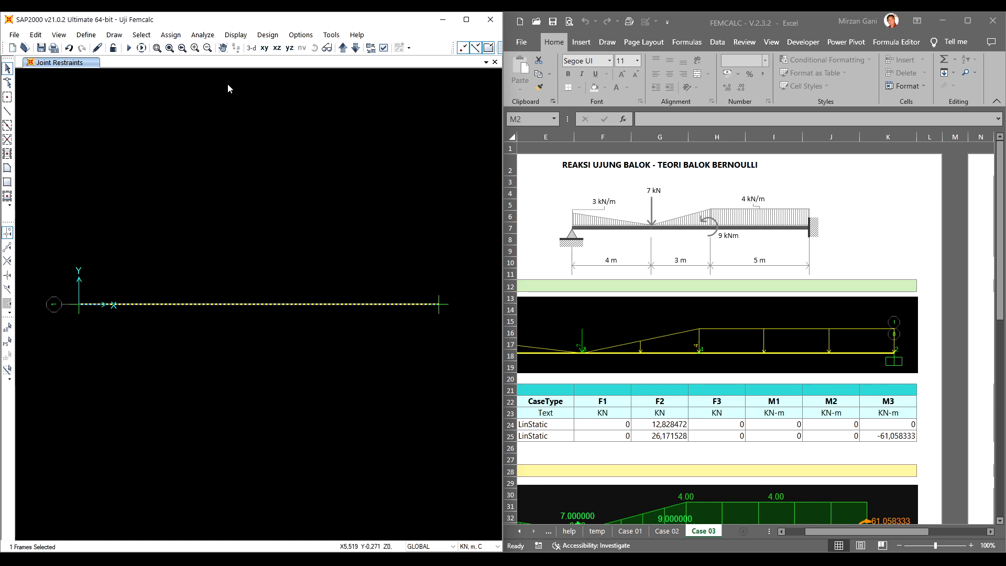
click(170, 34)
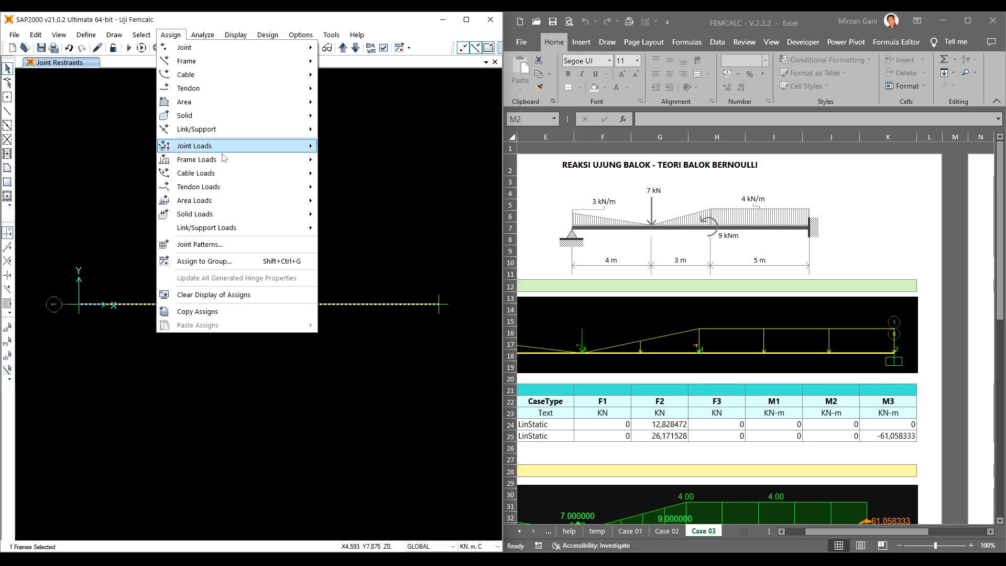
mouse_move(306, 159)
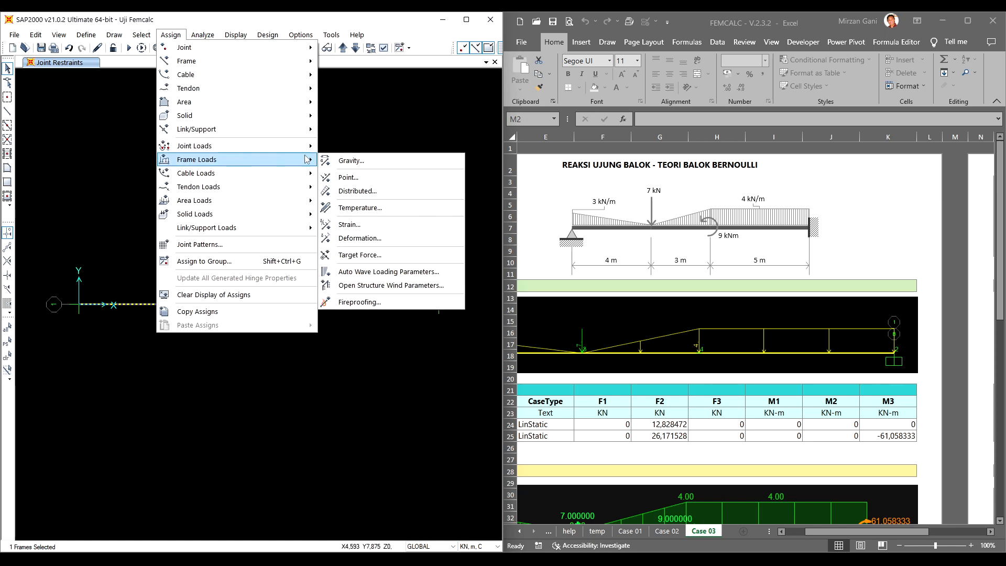
click(370, 192)
drag(498, 174, 372, 144)
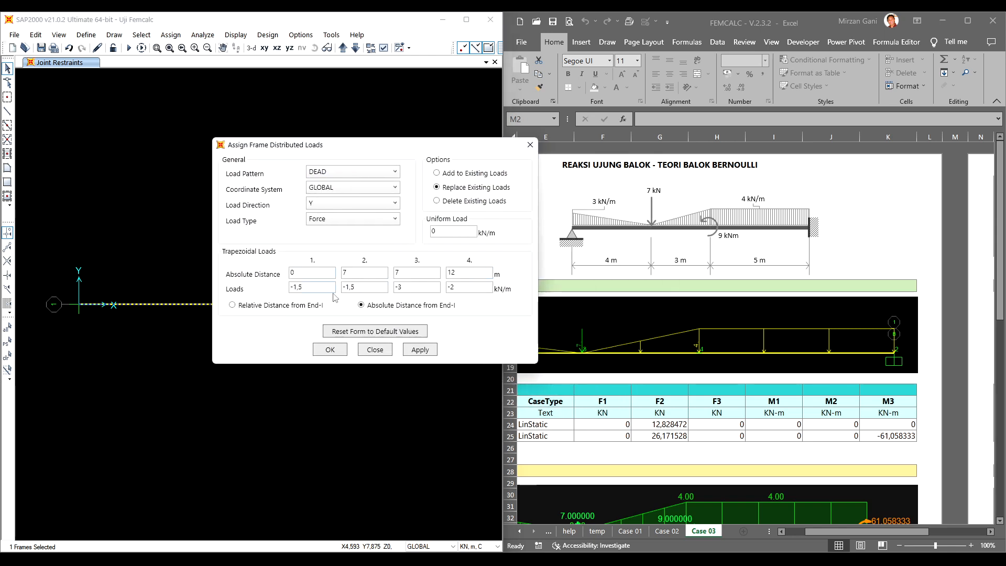
drag(325, 286, 278, 292)
text(-3)
key(Tab)
text(4)
key(Tab)
drag(367, 287, 324, 289)
text(0)
click(417, 287)
text(4)
click(486, 287)
key(BackSpace)
click(330, 352)
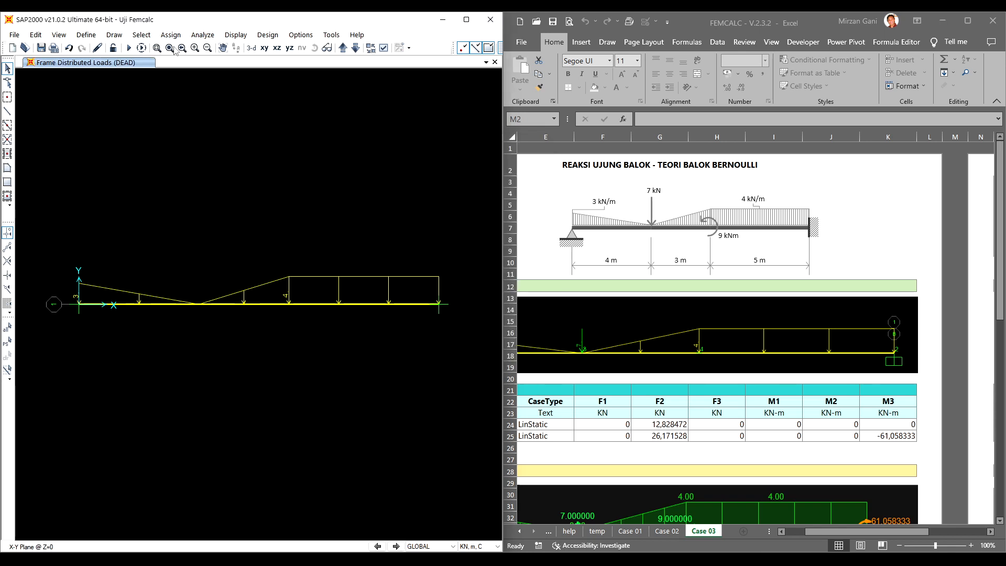
- Apply a -7 kN DEAD point load in the Y direction at 4 m, using absolute distances of 0, 4, 7 and 12 m
click(258, 285)
click(170, 35)
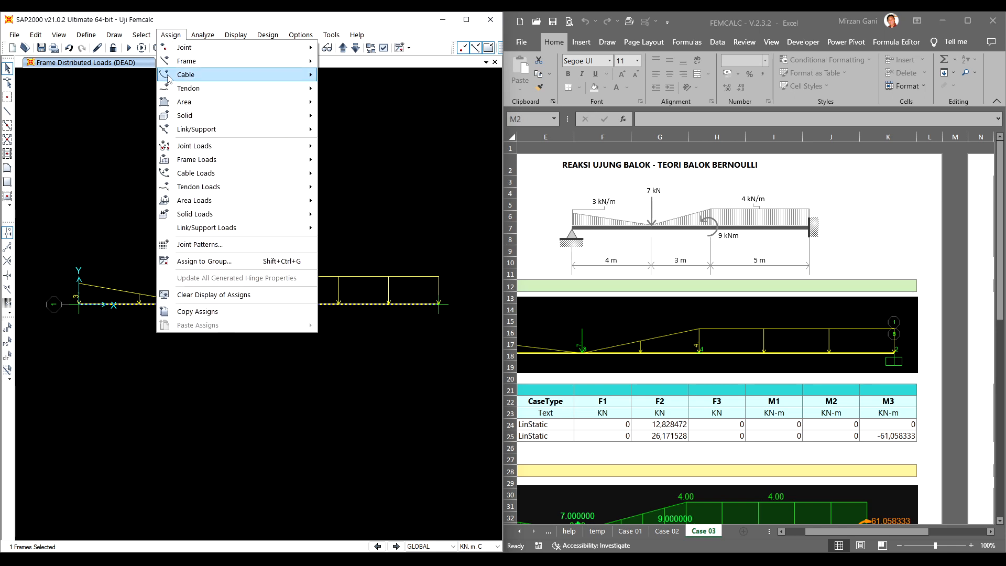
mouse_move(205, 160)
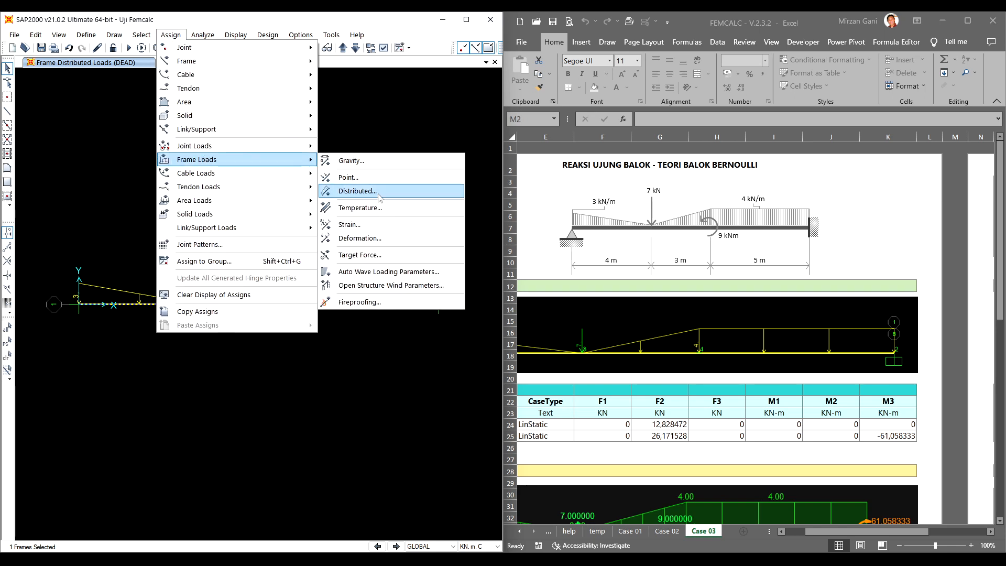
click(390, 178)
drag(417, 180, 238, 152)
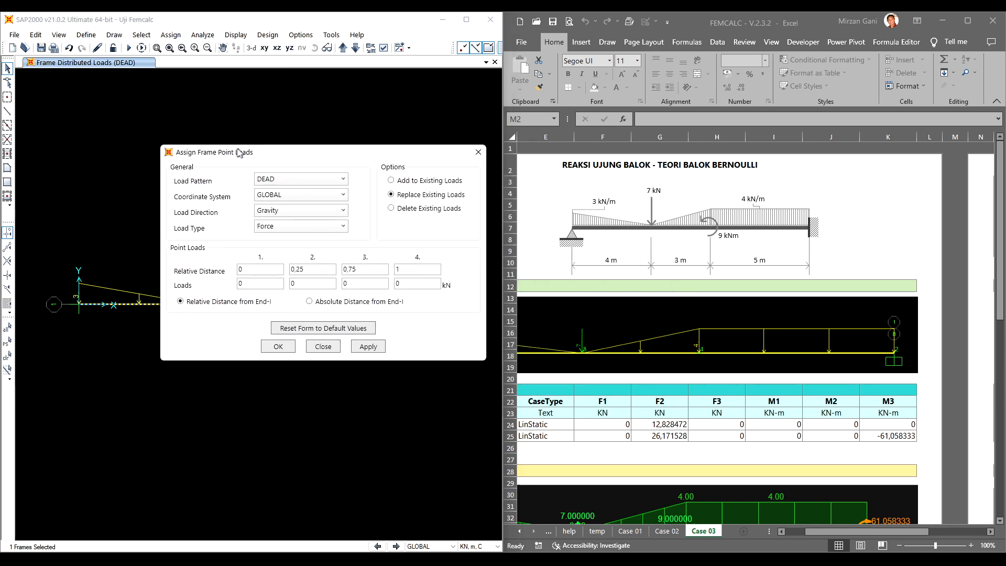
click(293, 210)
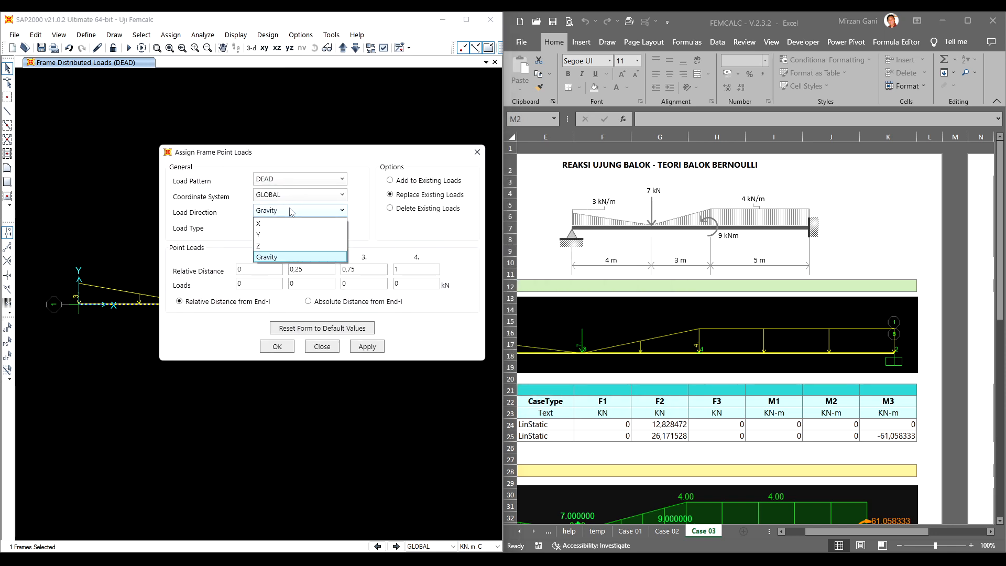
click(282, 235)
double_click(316, 270)
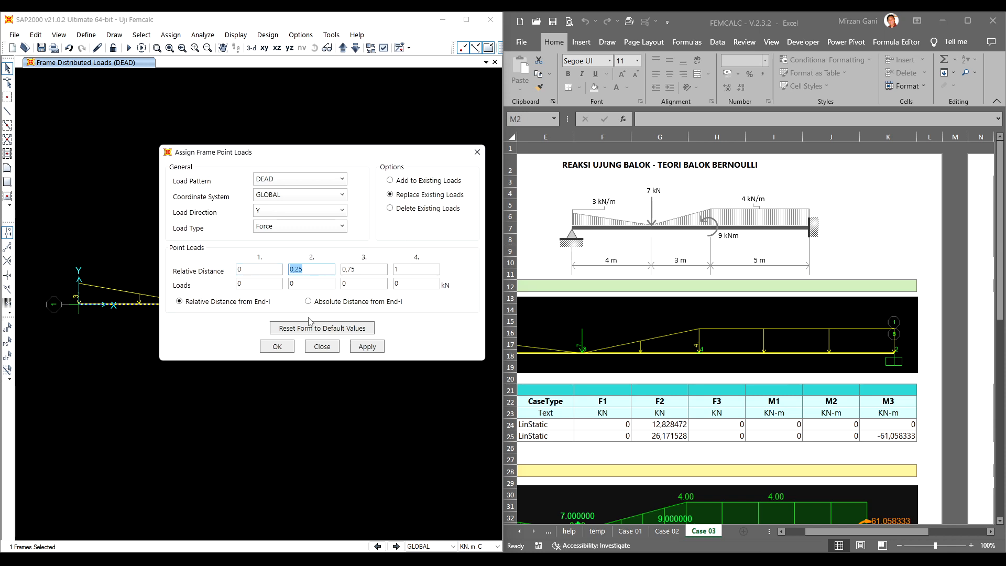
click(356, 302)
key(Tab)
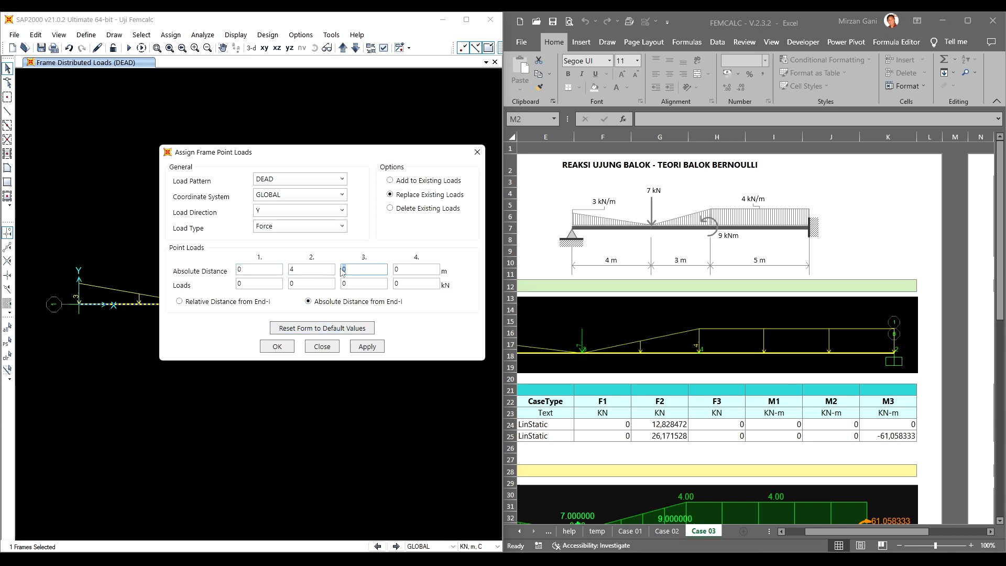
text(7)
key(Tab)
text(12)
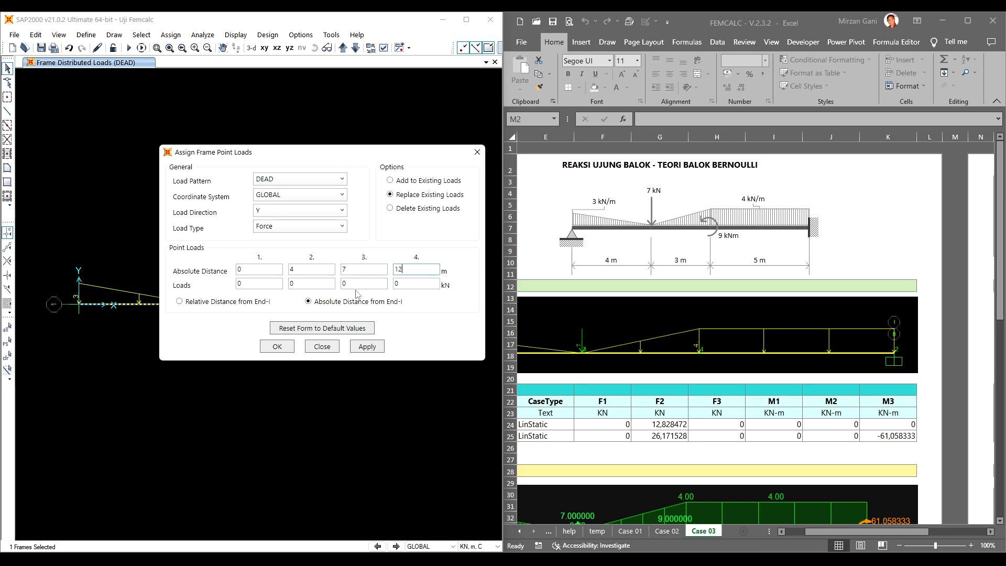
click(321, 283)
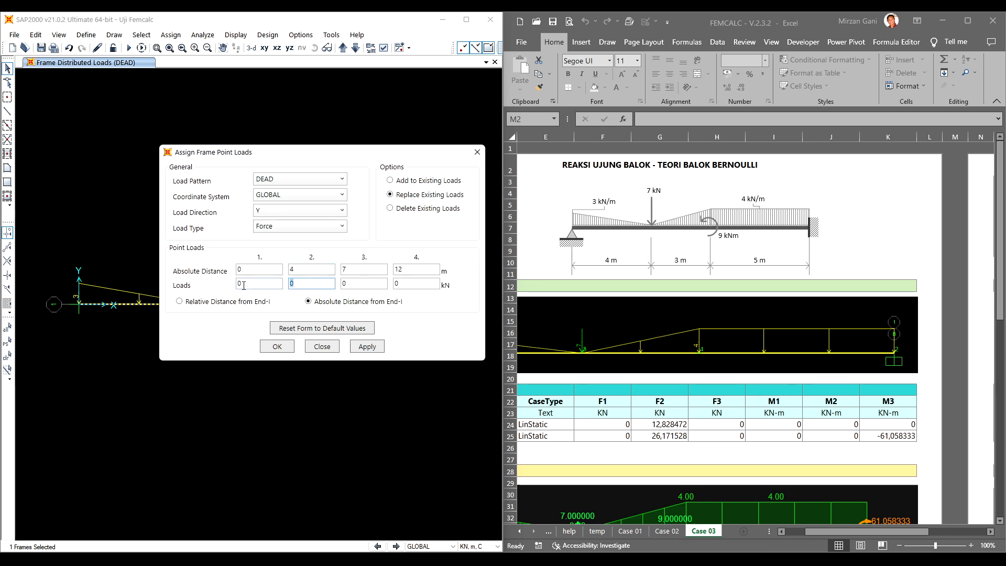
text(7)
click(367, 346)
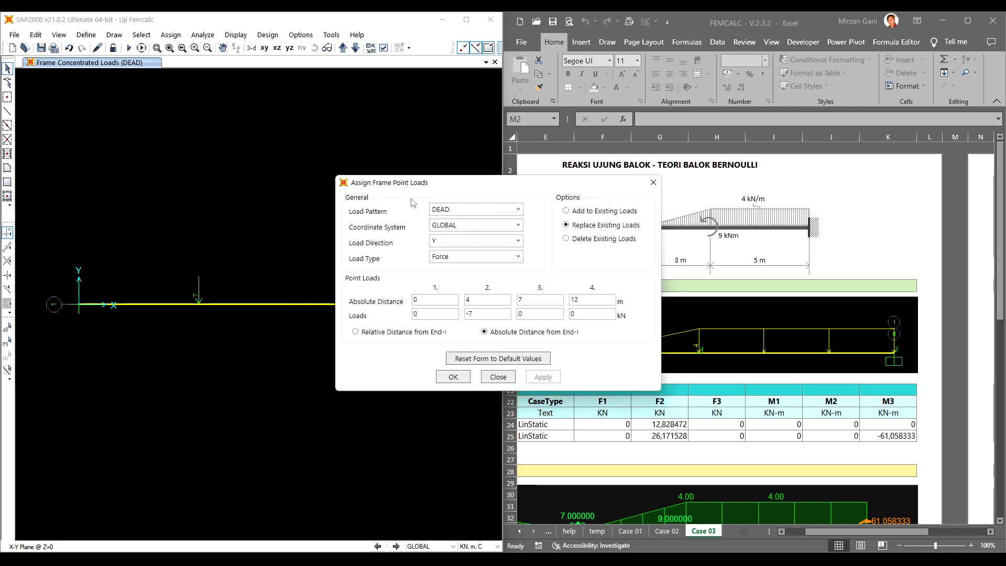
drag(449, 186, 287, 131)
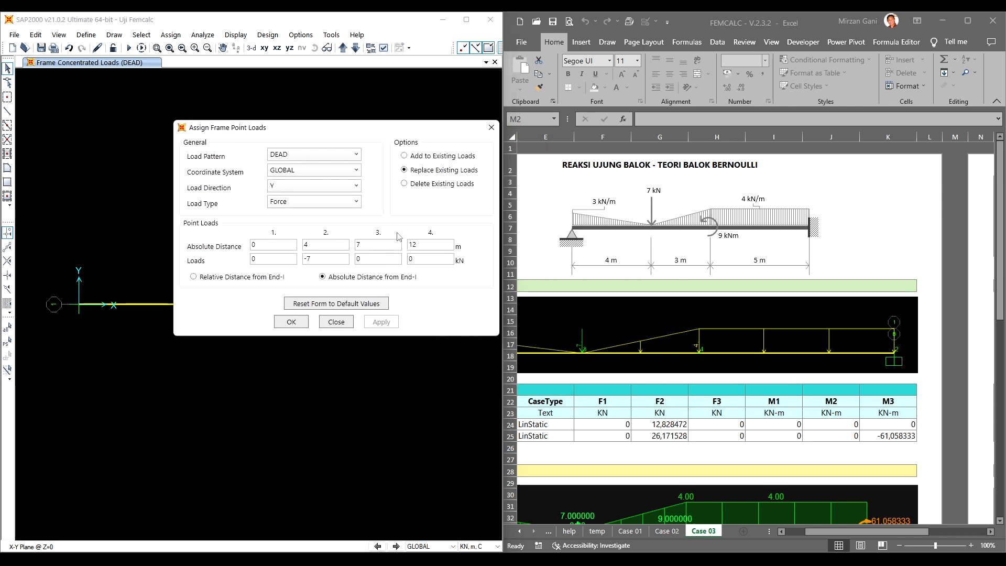
- Set the point load type to Moment and consult the rotation sign convention slide on page 14 in PowerPoint
click(320, 203)
click(304, 226)
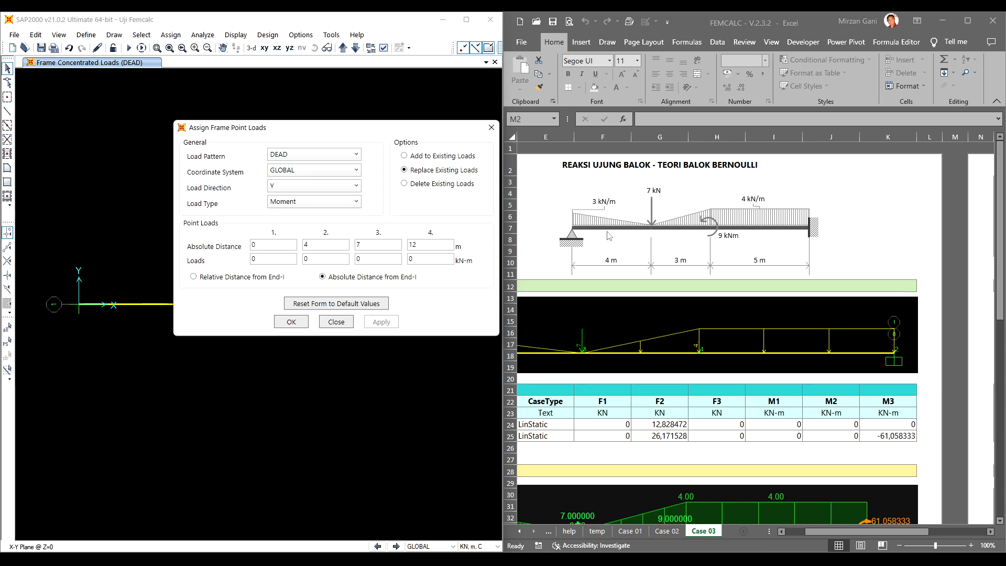
click(61, 558)
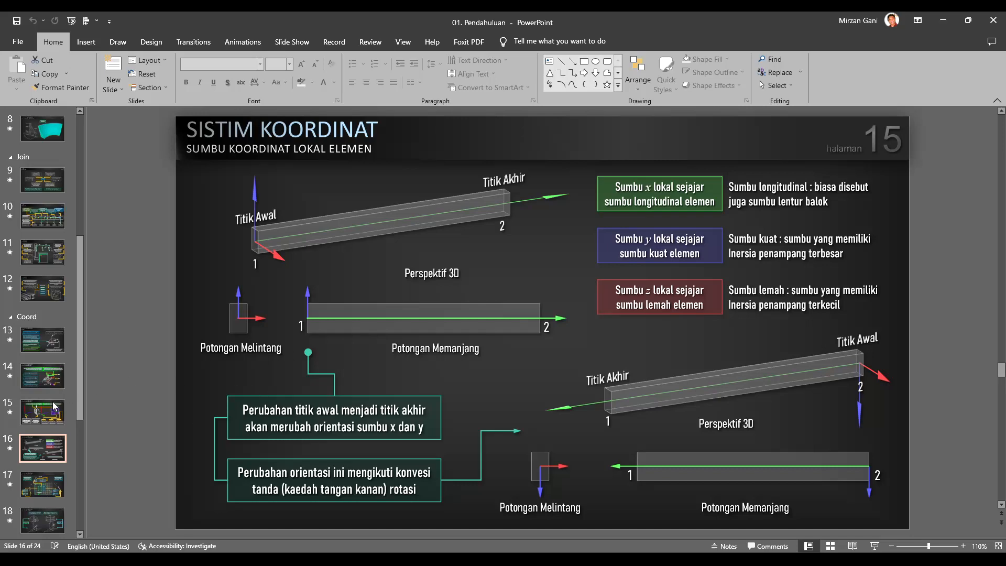
click(55, 406)
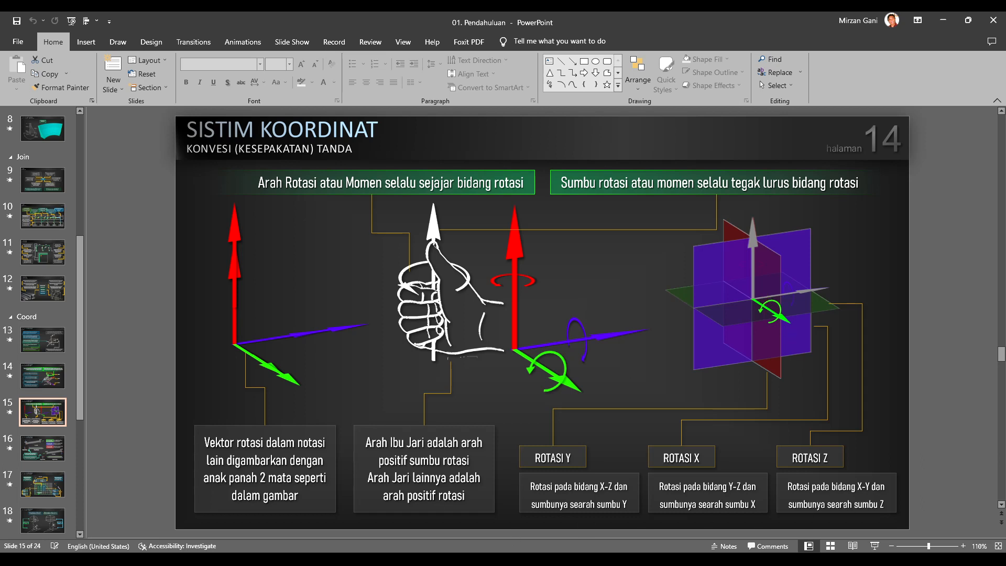
key(alt+Tab)
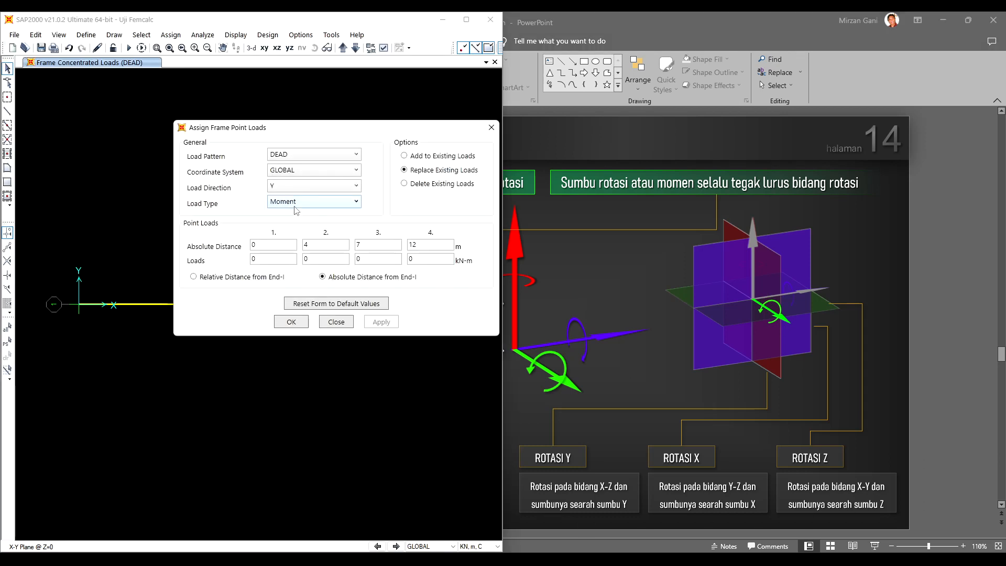
- Assign a 9 kN-m DEAD point moment about global Z at 7 m on the beam, replacing existing loads
click(302, 187)
click(285, 219)
double_click(369, 260)
text(9)
key(alt+Tab)
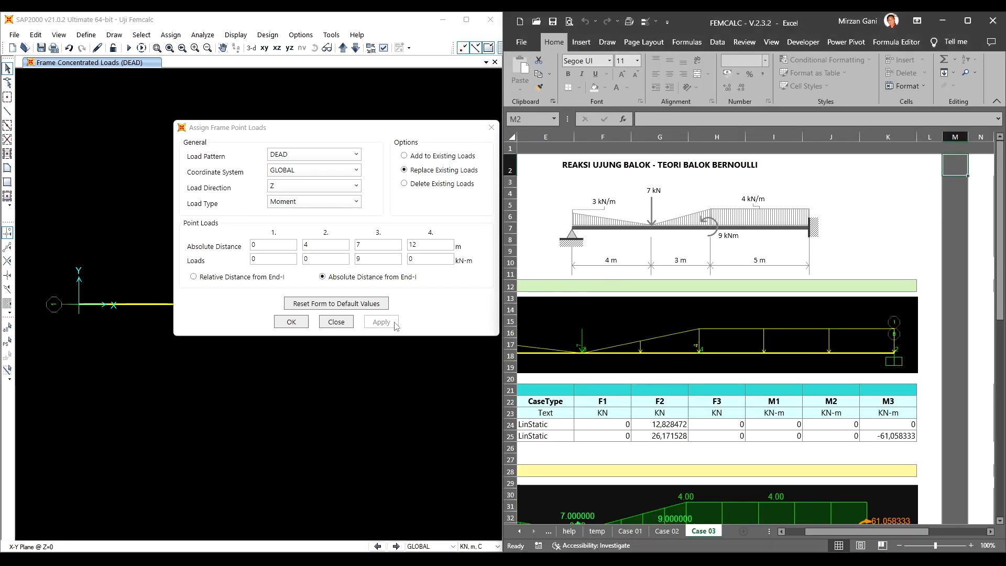
click(148, 305)
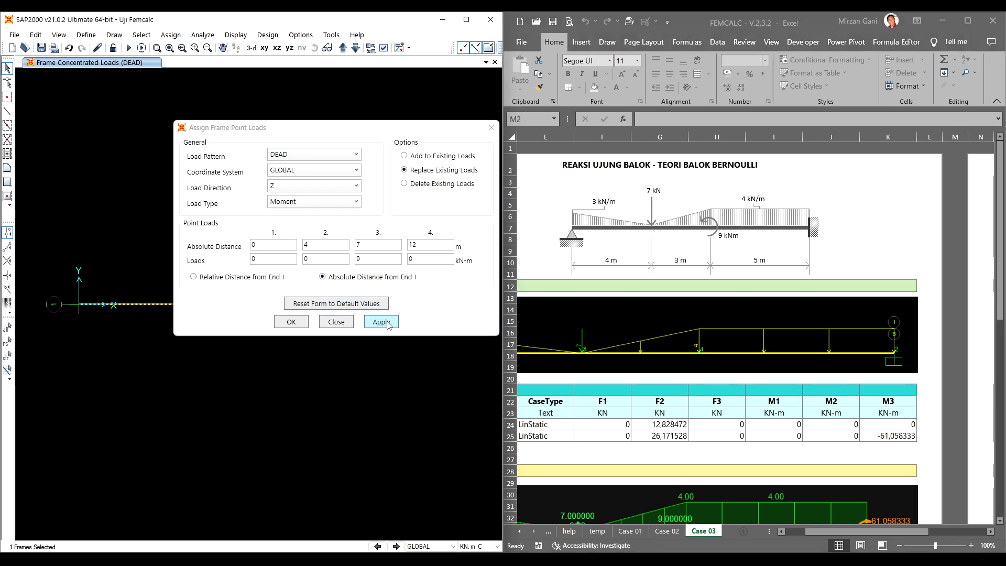
click(387, 324)
click(387, 325)
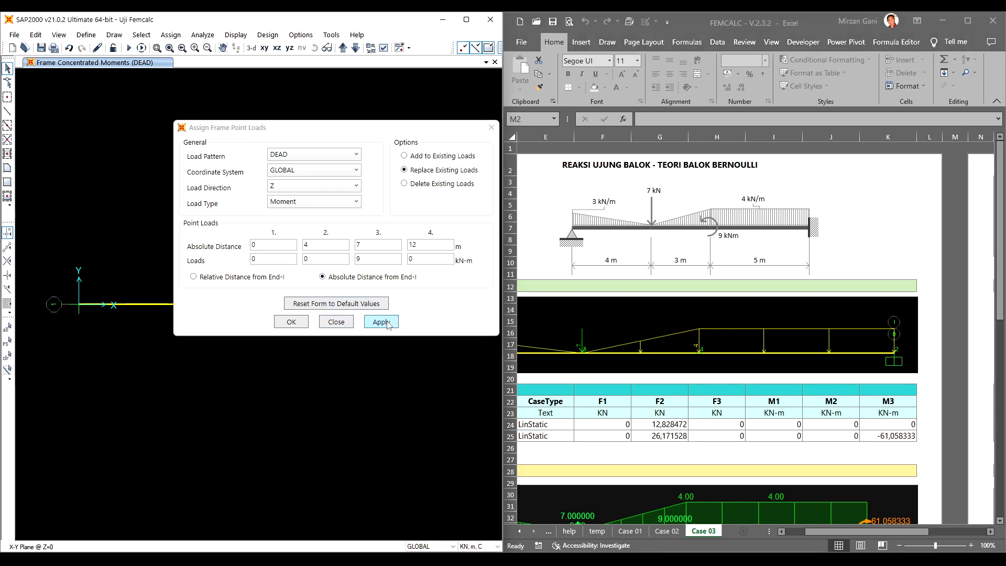
click(303, 323)
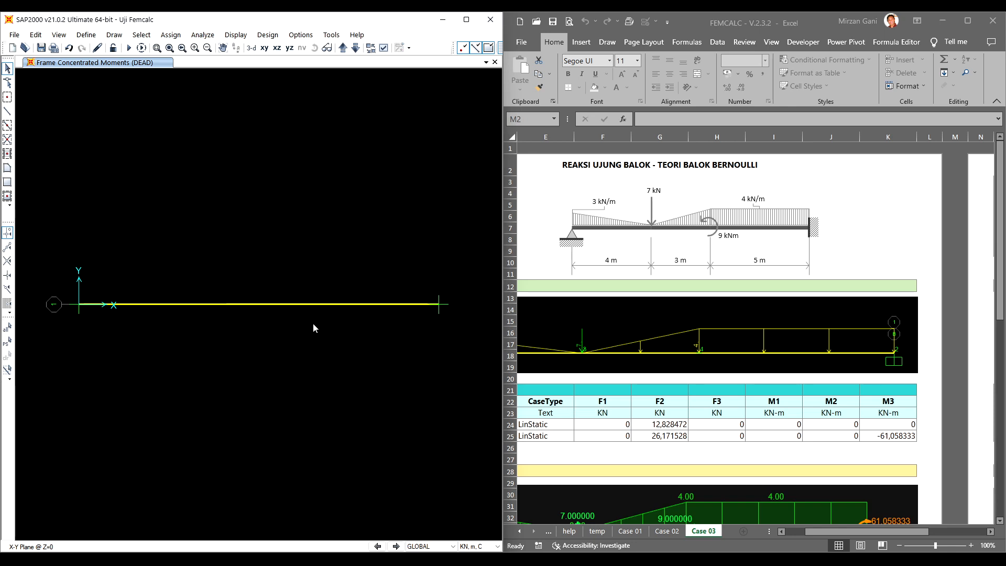
- Inspect the beam's assigned moment in the 3D view, then return to the X-Y plane view
click(251, 48)
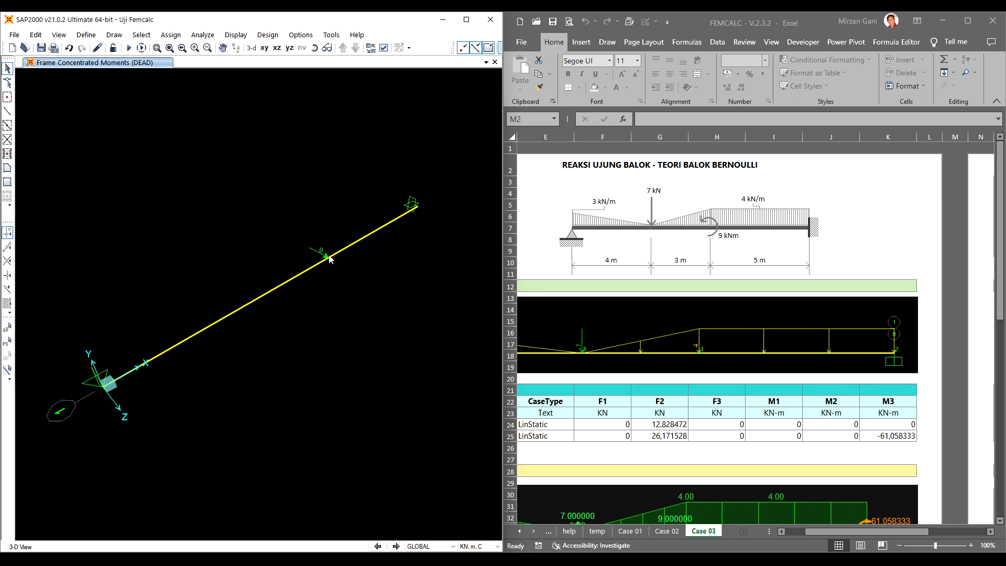
scroll(329, 262, up, 3)
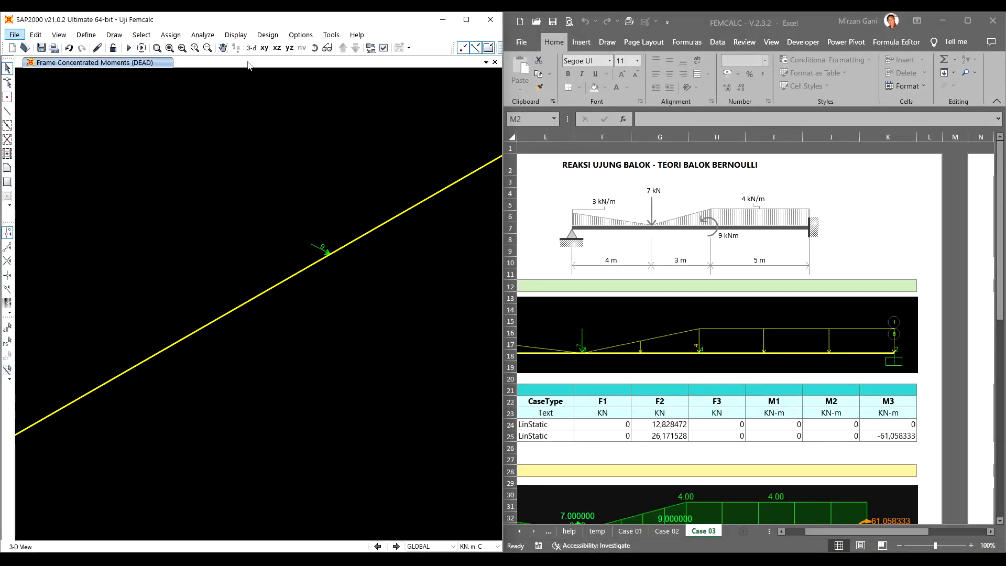
click(252, 48)
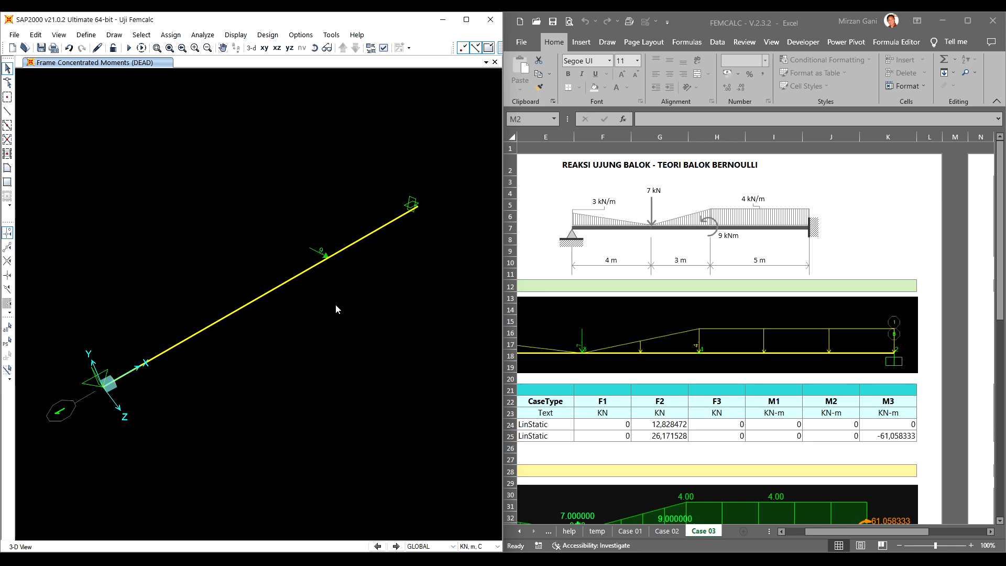
click(264, 48)
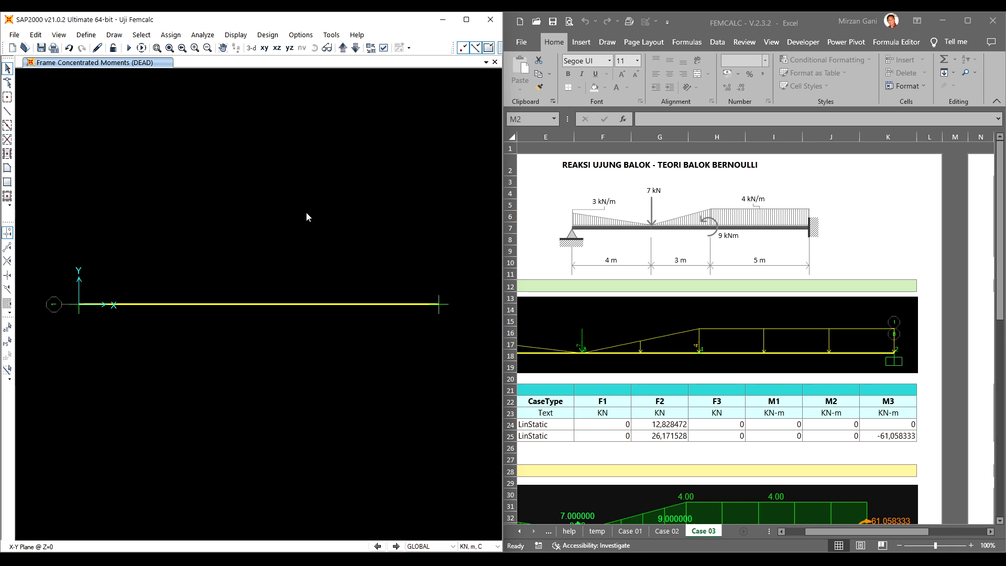
- Display the beam's DEAD span loading forces with joint loads and loading values shown
click(236, 35)
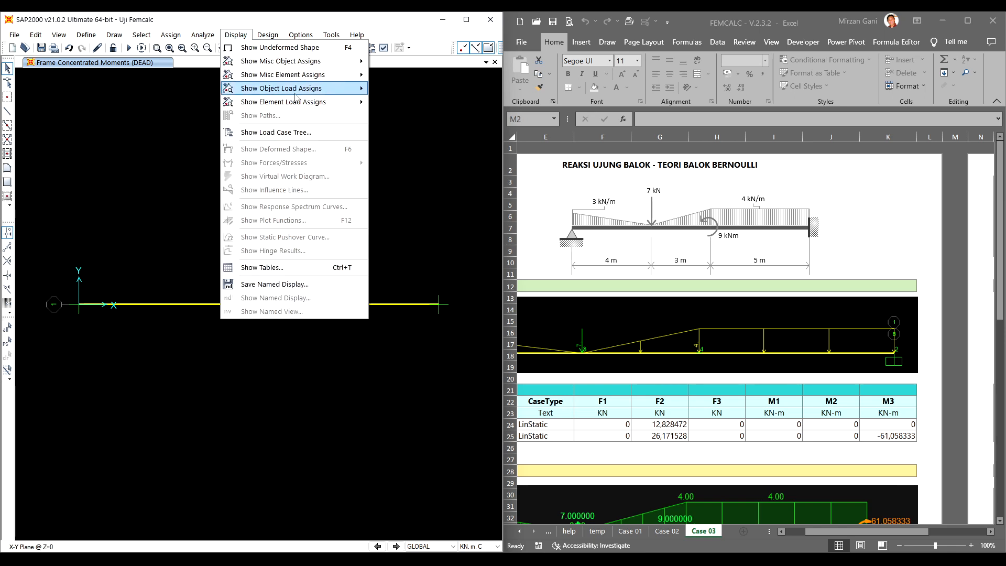
mouse_move(350, 90)
click(391, 103)
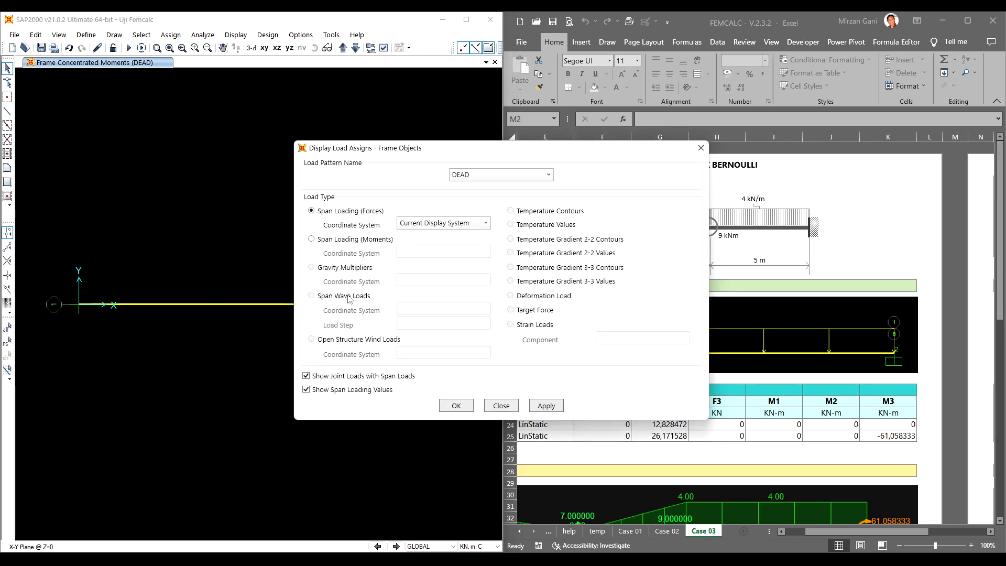
click(468, 409)
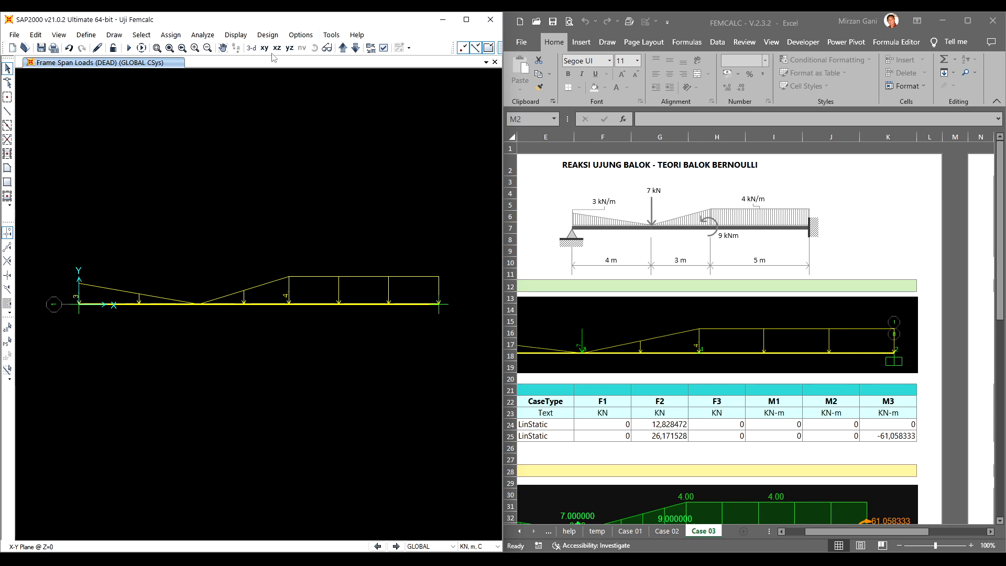
click(236, 34)
mouse_move(309, 88)
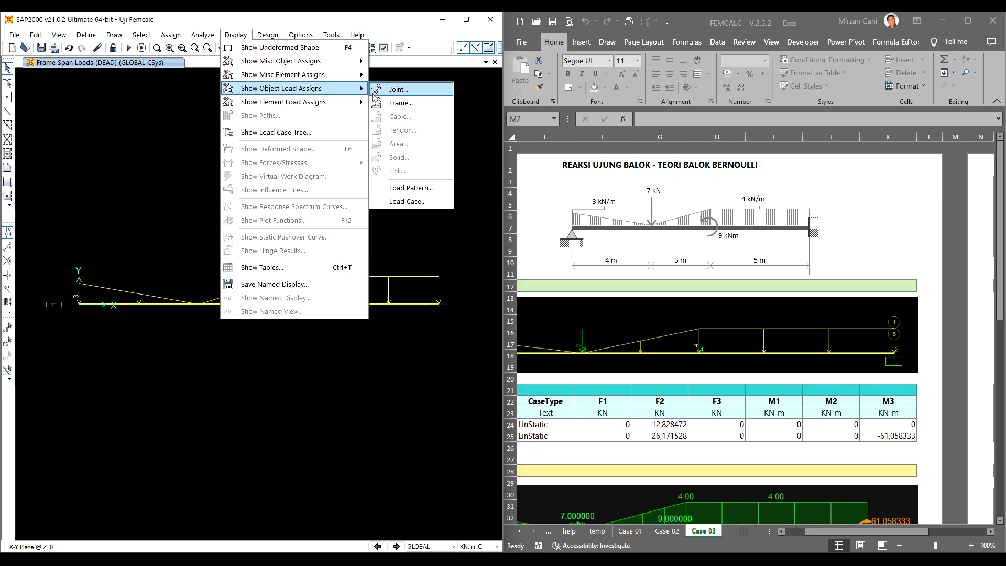
click(394, 103)
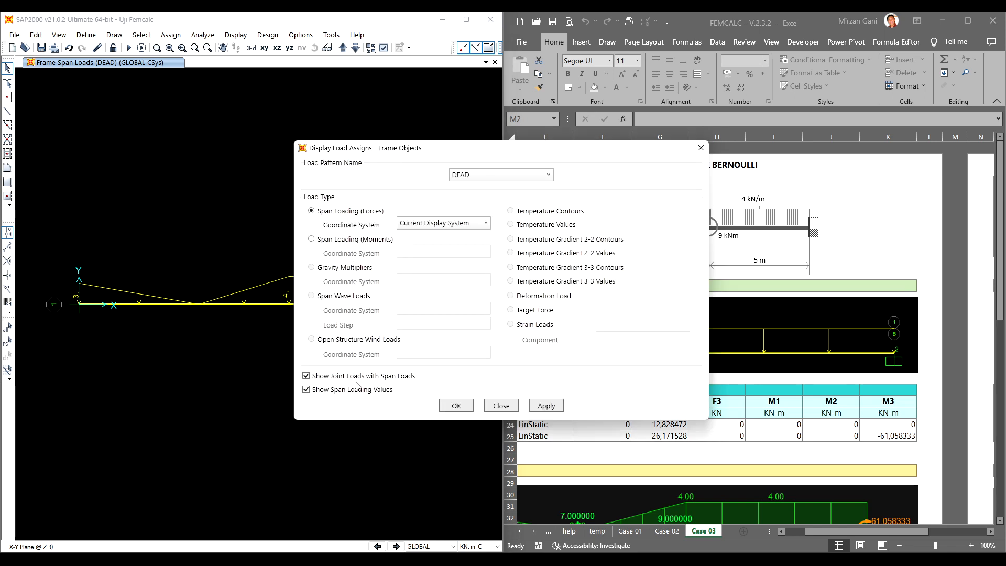
click(456, 405)
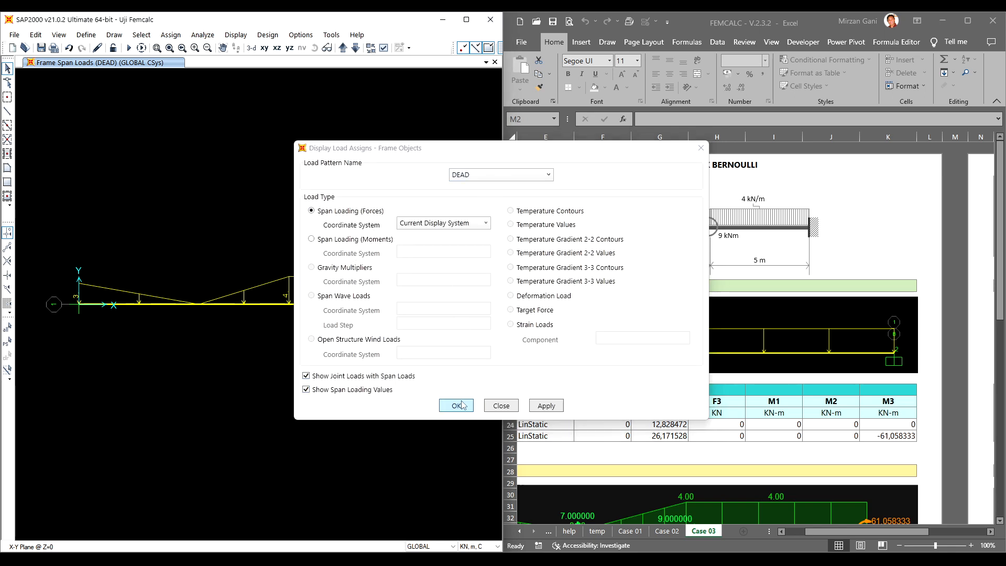
- Show the beam in 3D and review its assigned DEAD loads in the line information
click(252, 47)
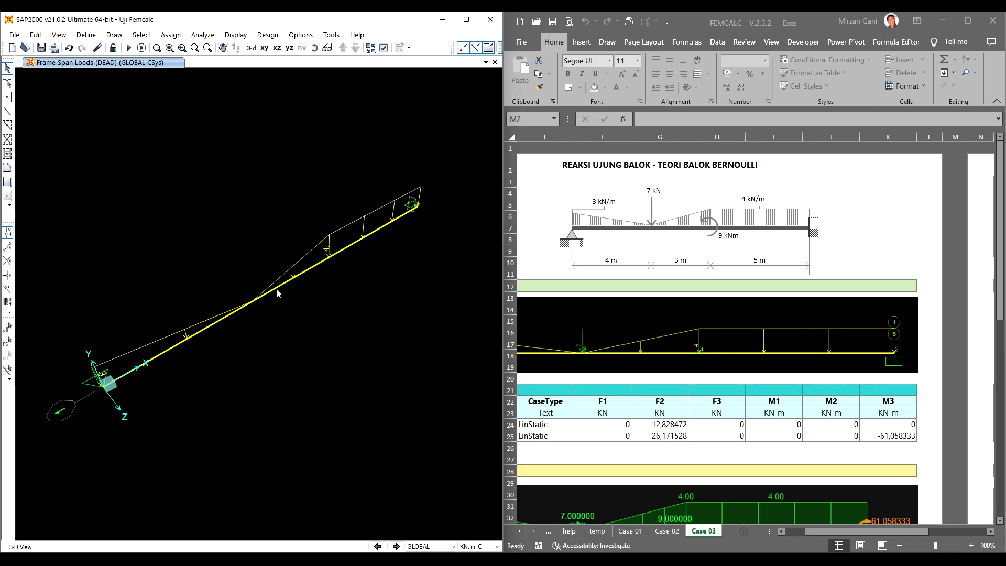
right_click(250, 308)
click(446, 177)
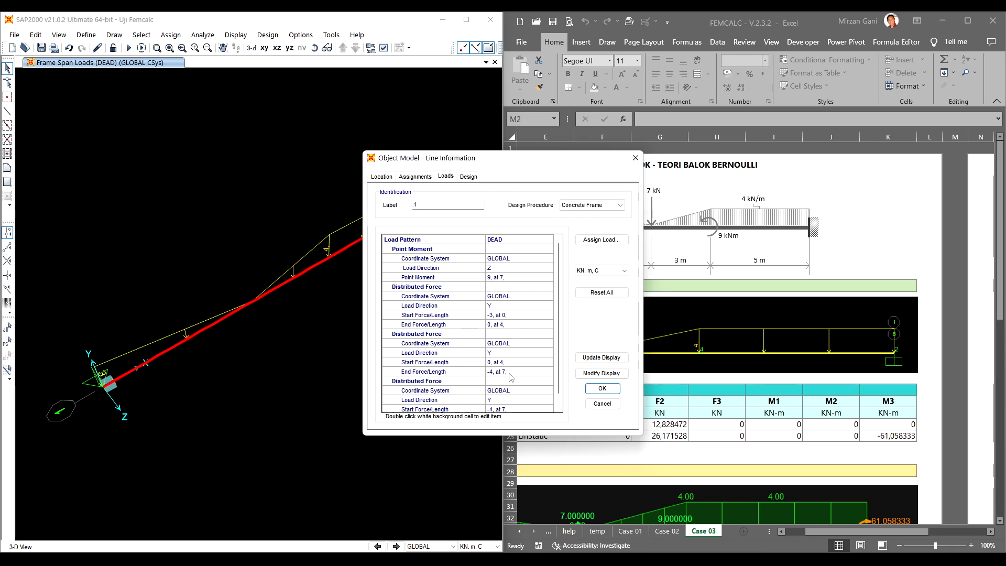
drag(556, 383, 555, 358)
click(601, 404)
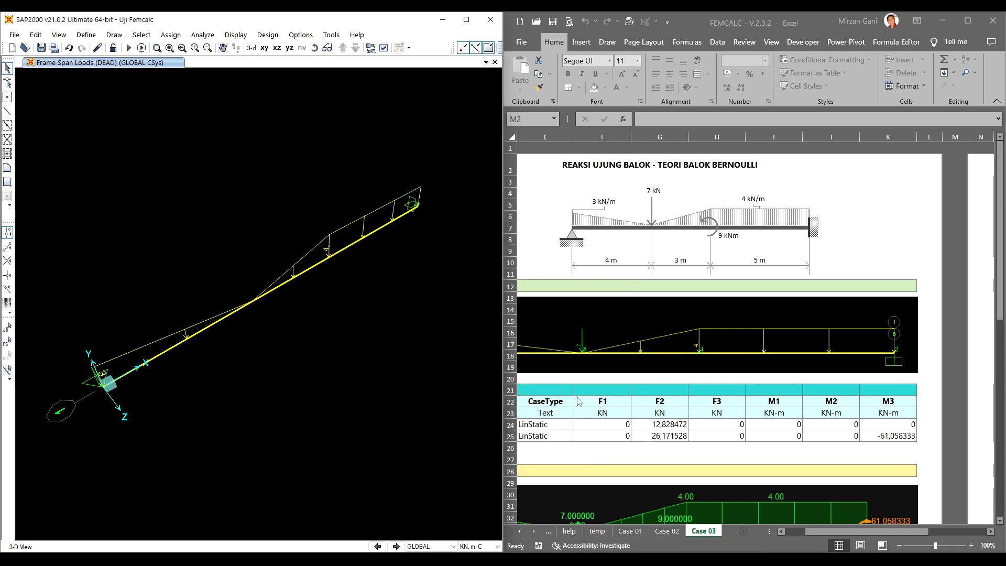
- Add a -7 kN DEAD point force in the Y direction at 4 m to the beam's existing loads
click(256, 298)
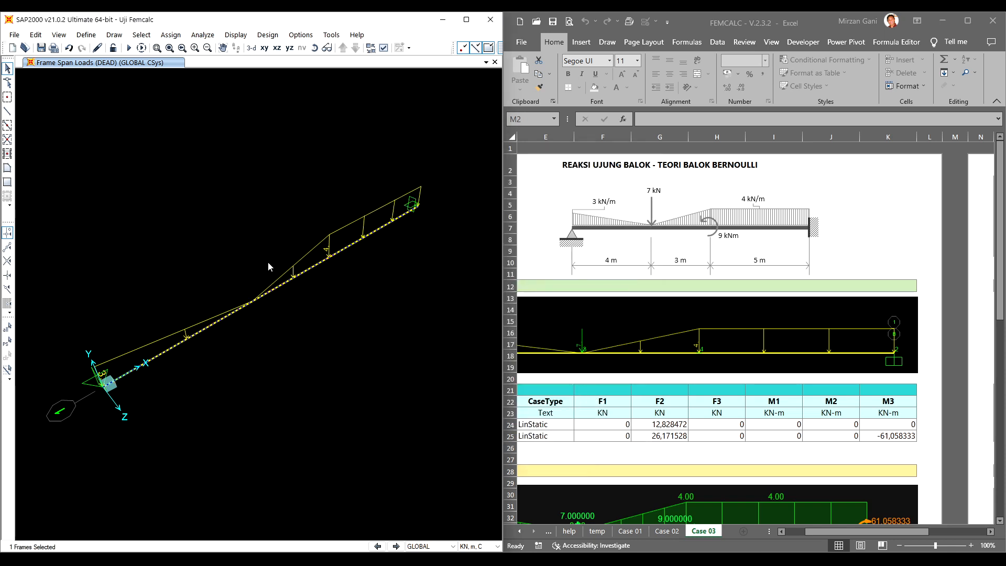
click(171, 34)
mouse_move(199, 160)
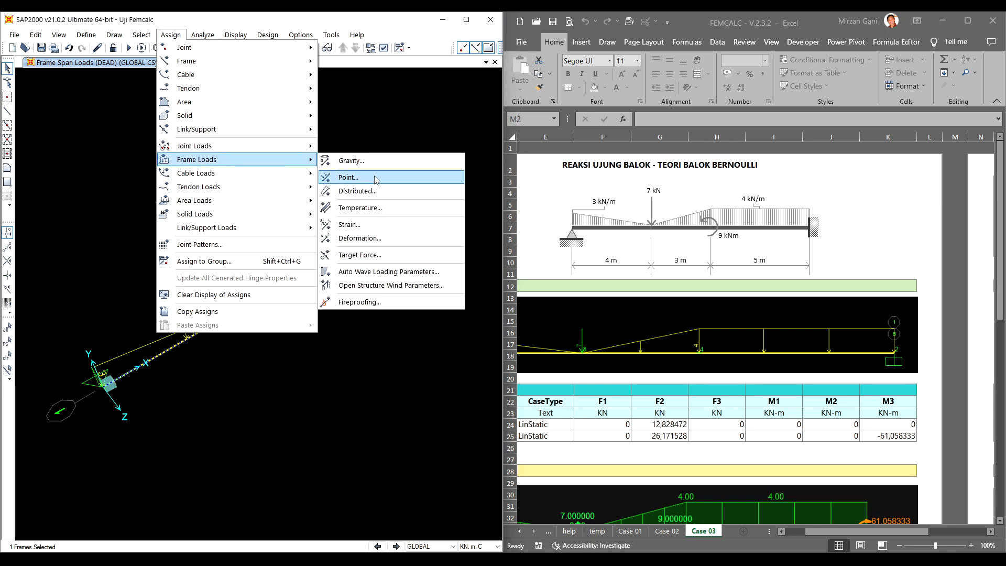
click(377, 179)
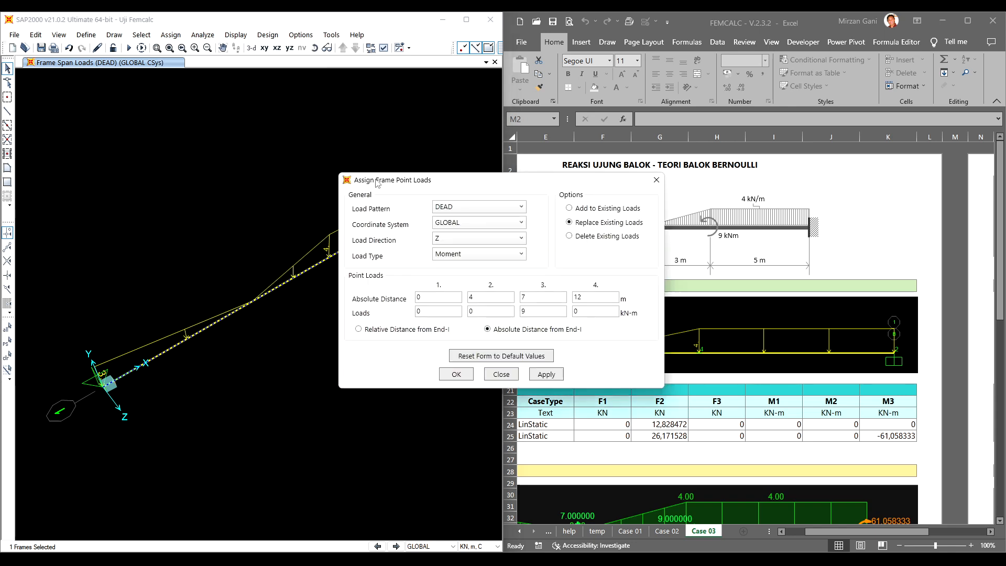
click(456, 238)
click(454, 260)
click(461, 253)
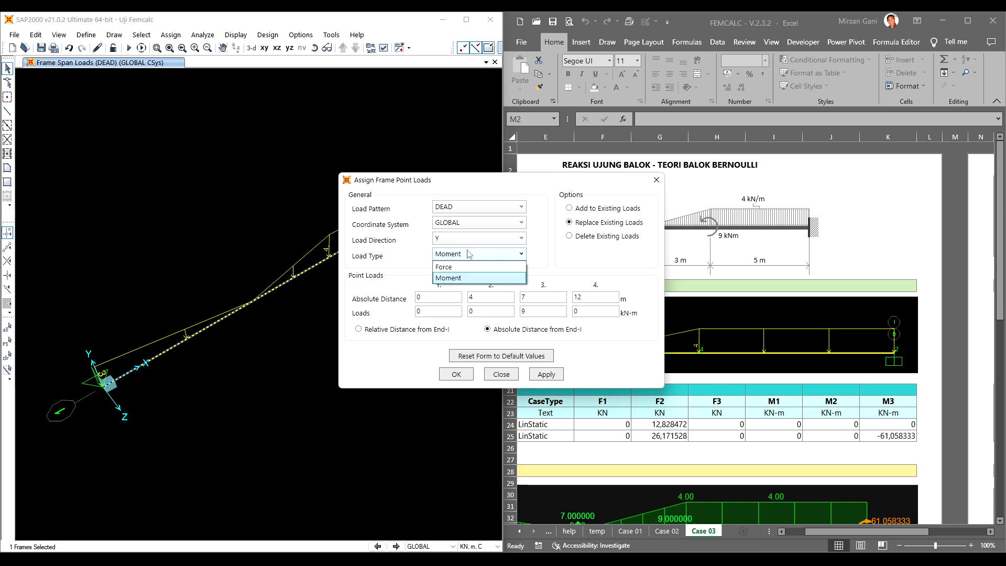
click(464, 268)
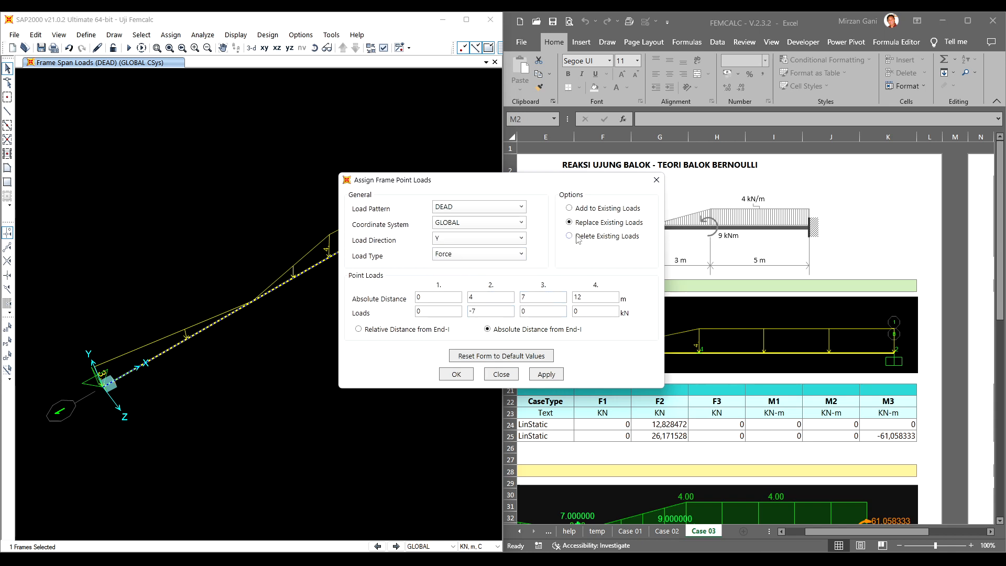
click(589, 210)
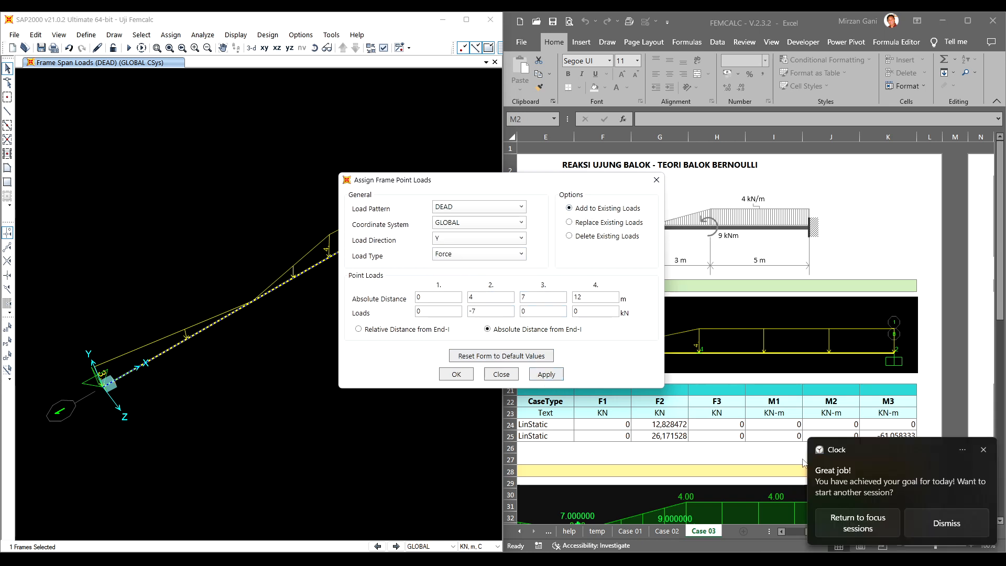
click(944, 521)
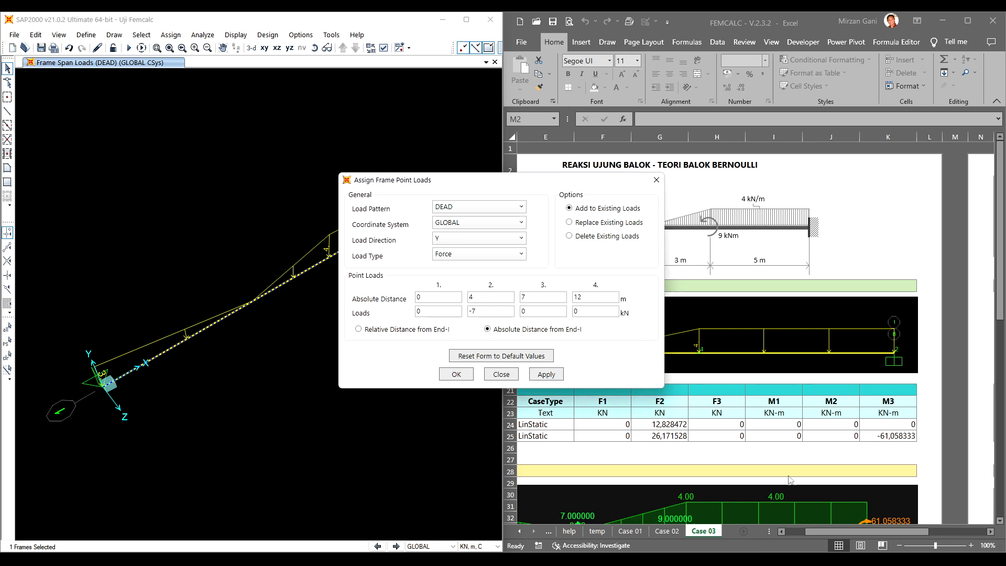
click(545, 374)
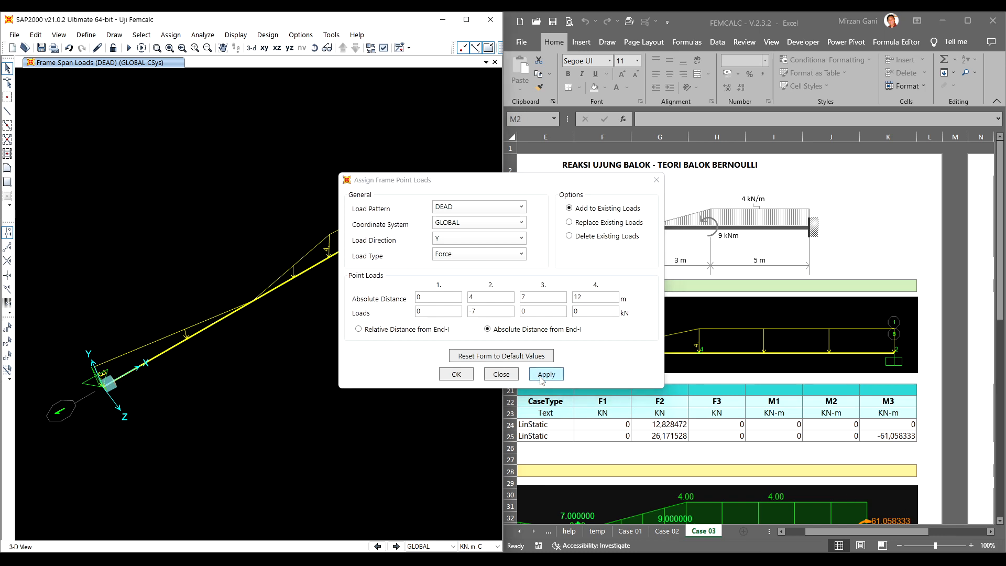
click(501, 376)
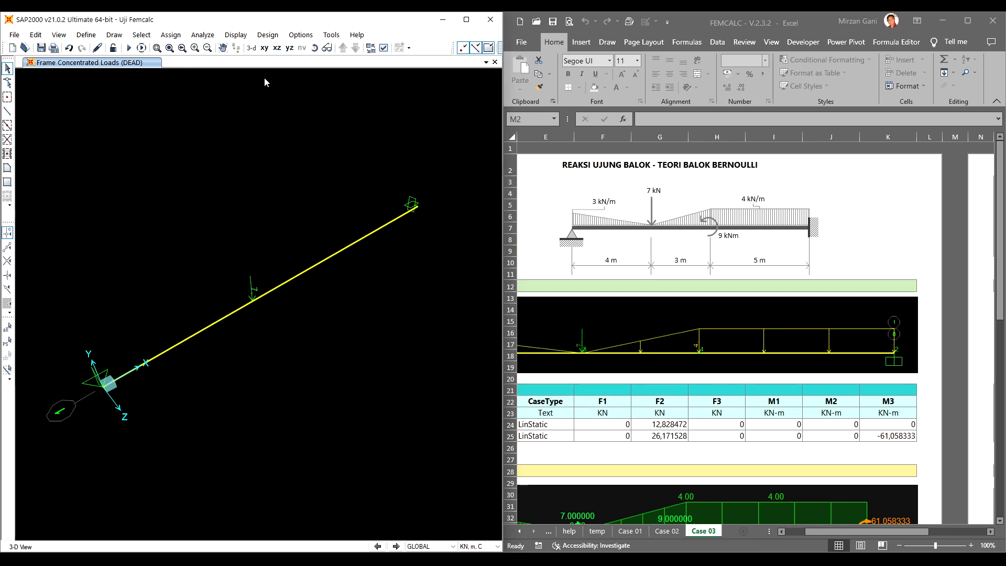
- Display the beam's DEAD span loading forces again in the 3D view
click(235, 35)
mouse_move(350, 91)
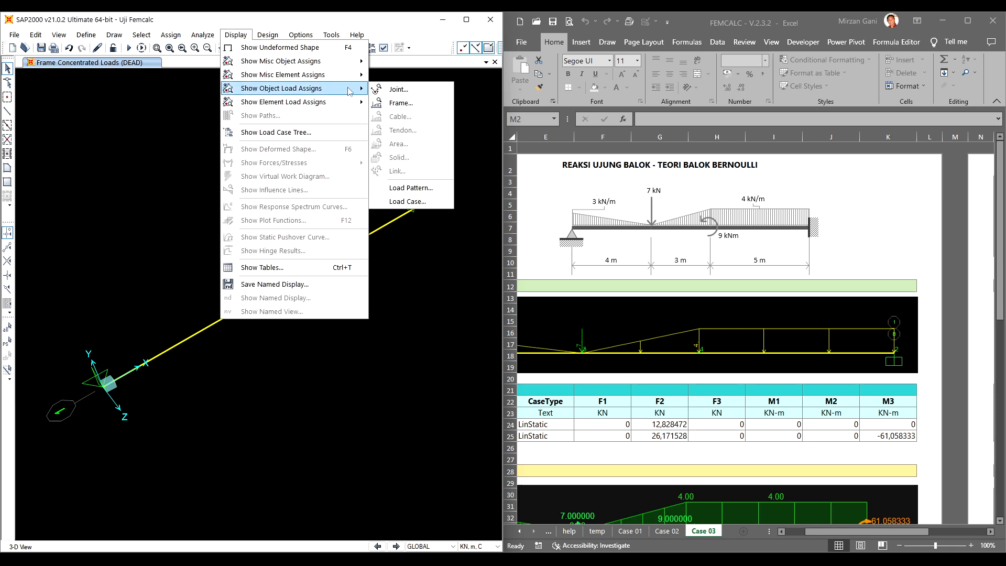
click(403, 103)
click(451, 405)
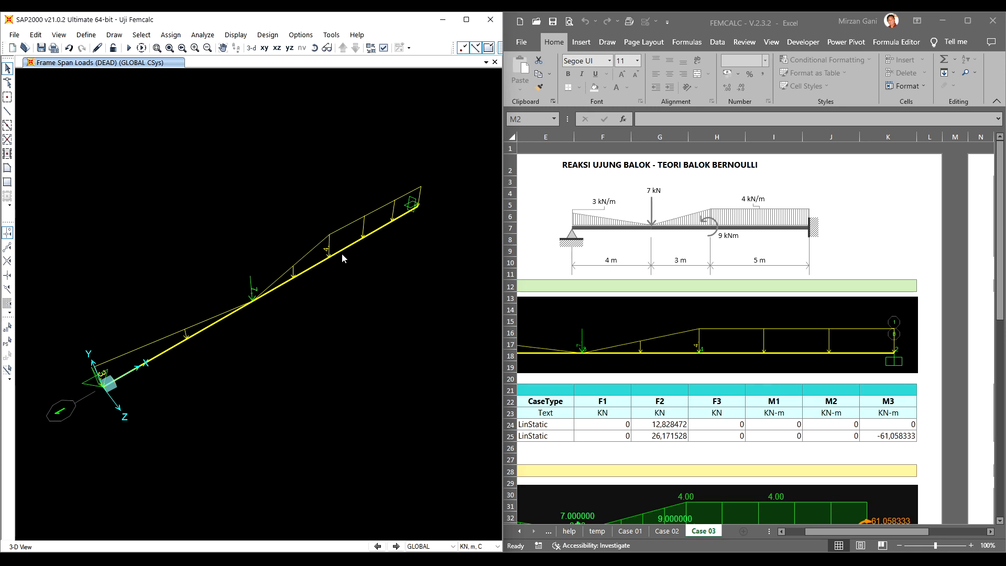
- Open the beam's line information in the 3D view and review all of its assigned DEAD loads
right_click(317, 265)
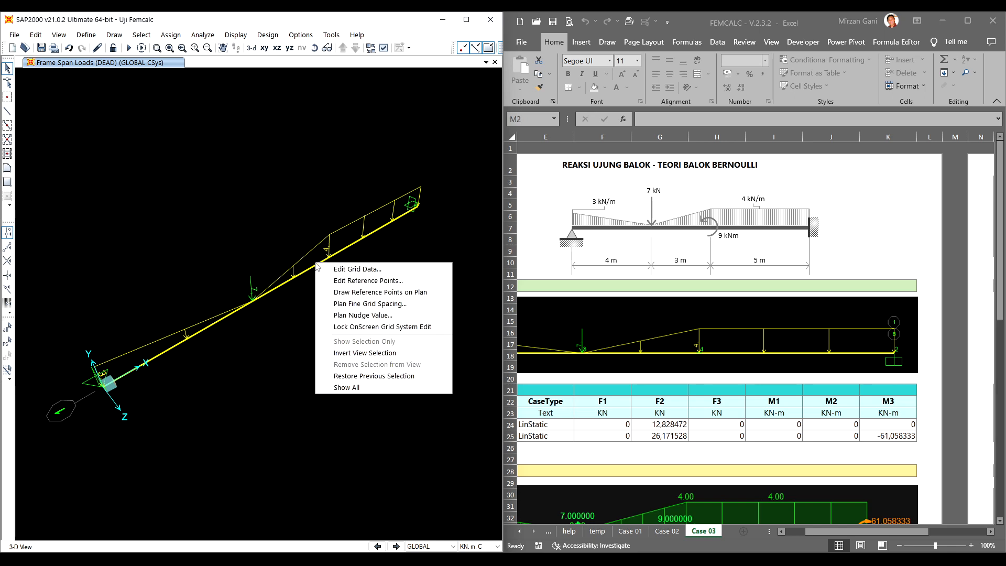
click(307, 273)
right_click(307, 272)
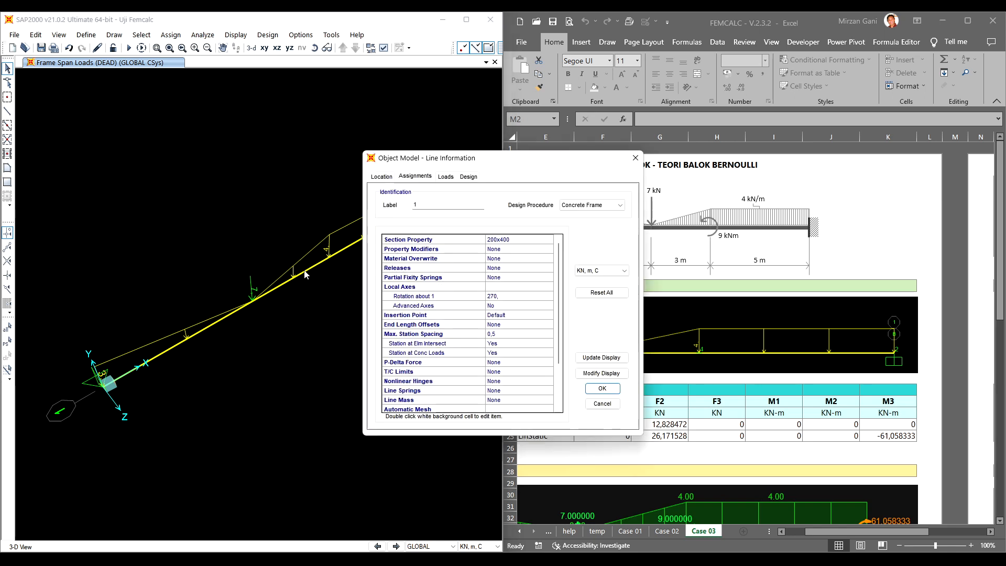
click(446, 177)
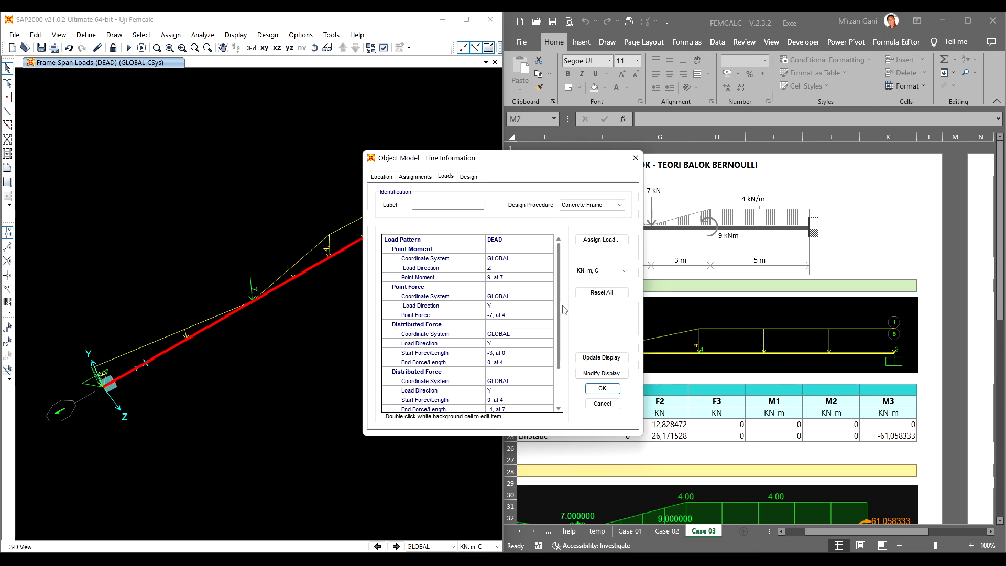
drag(558, 307, 556, 347)
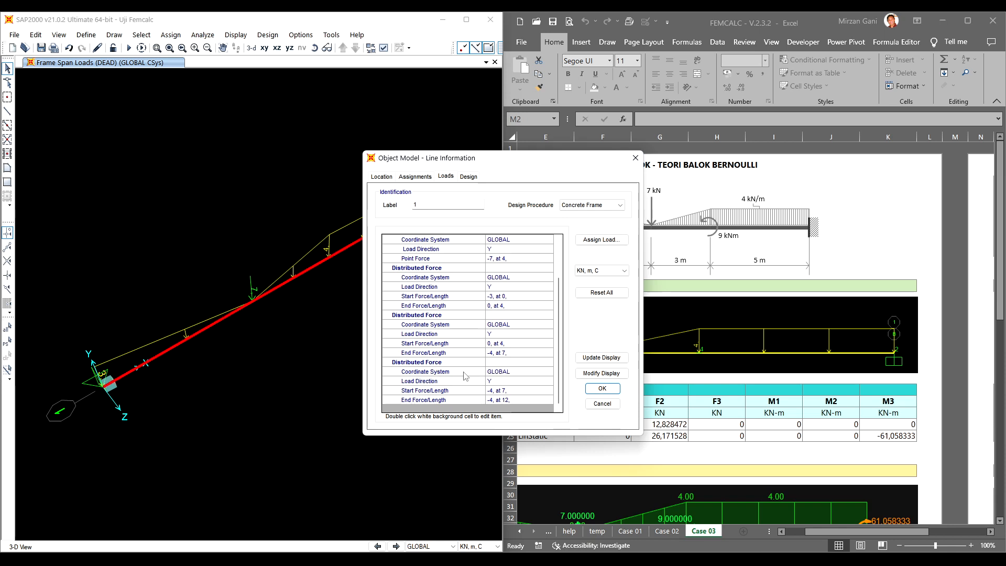
scroll(459, 326, up, 2)
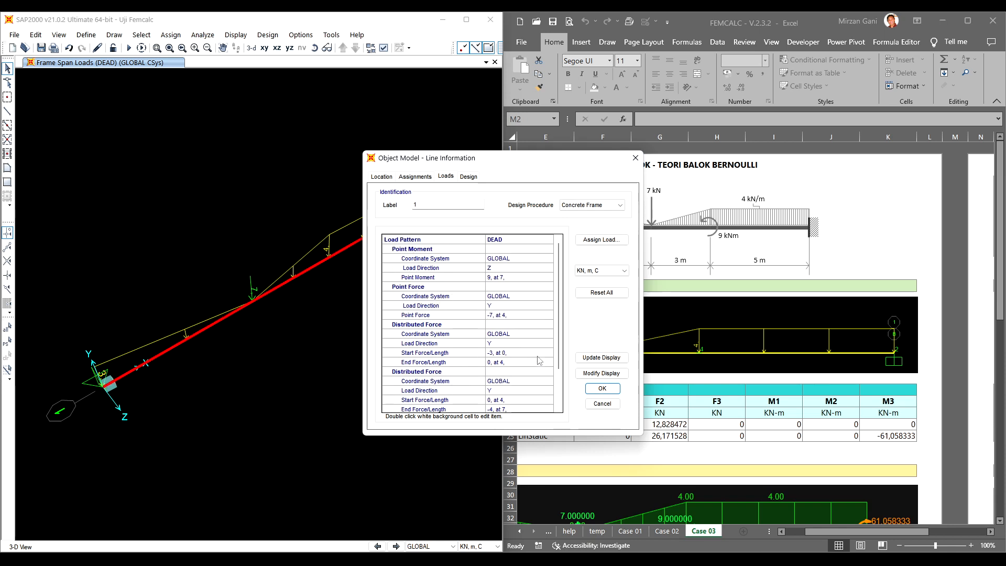
click(601, 388)
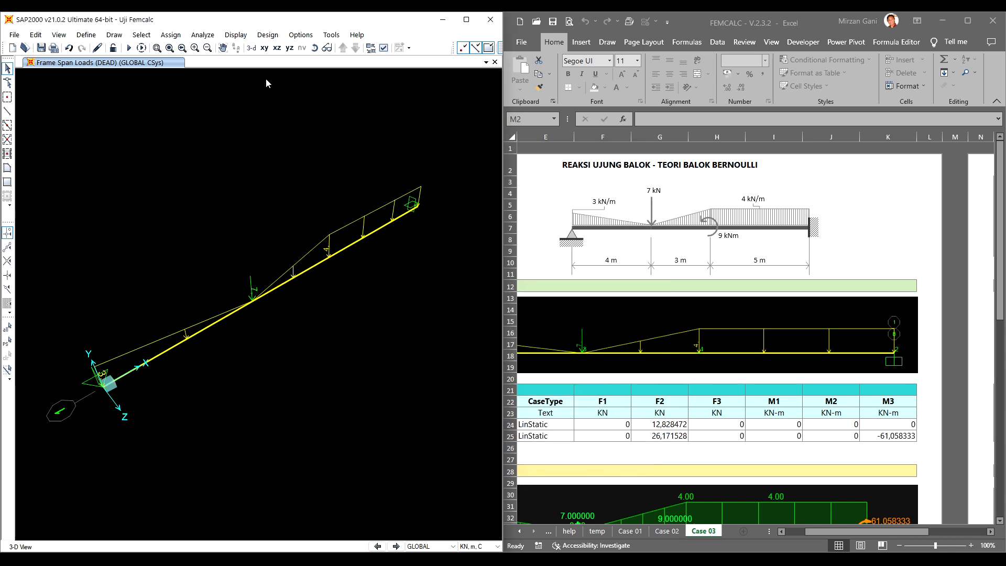
- In the XY view, assign property modifiers of 0 to the beam's shear areas in the 2 and 3 directions
click(264, 47)
drag(269, 270, 189, 358)
click(171, 35)
mouse_move(225, 61)
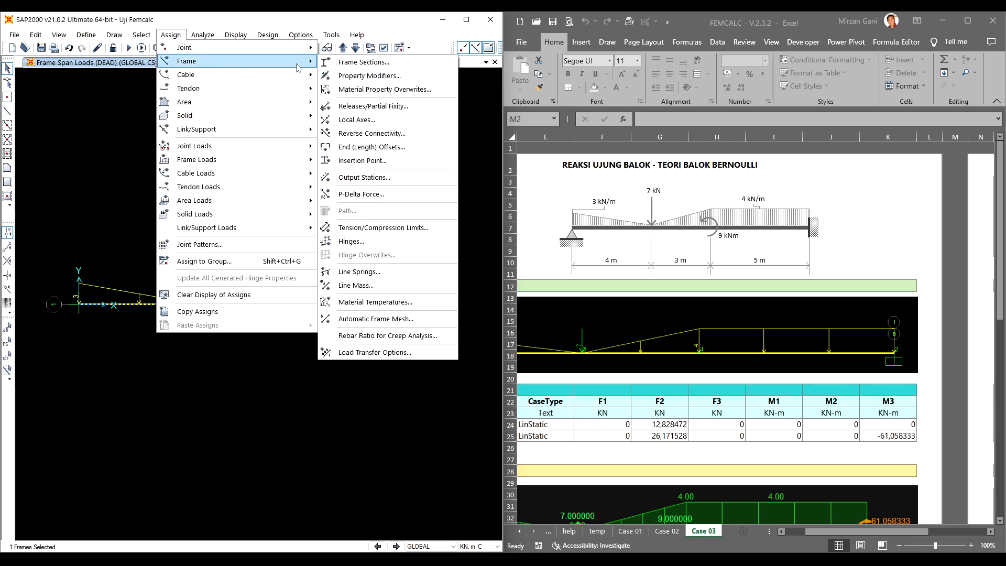
click(390, 74)
click(543, 231)
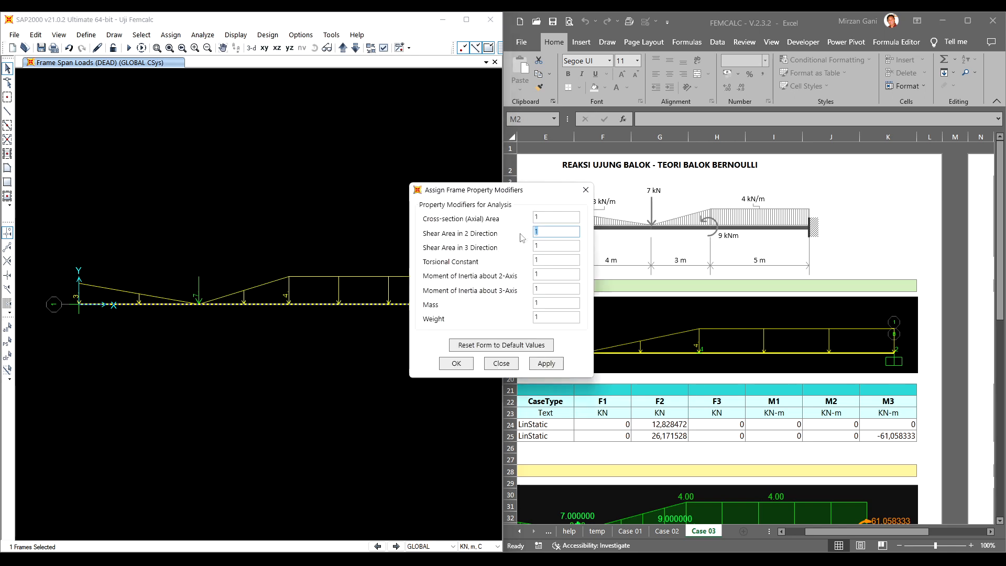
double_click(538, 246)
text(0)
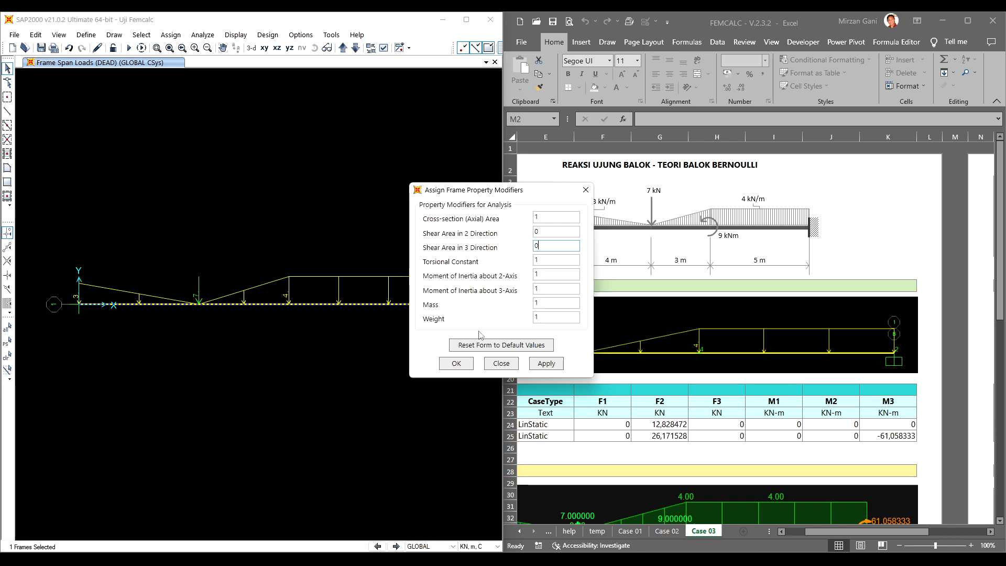
click(458, 367)
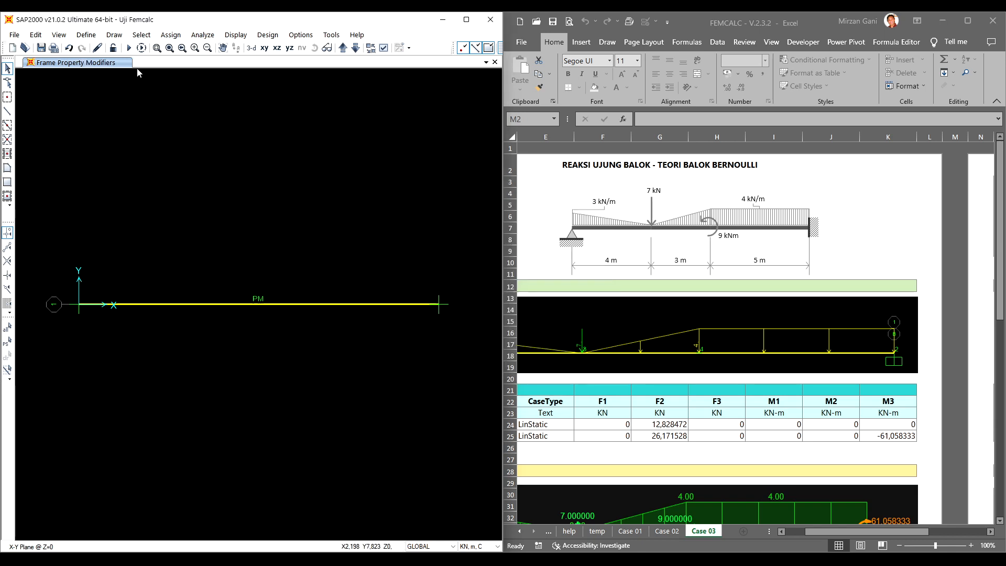
- Run the DEAD load case analysis and open the Joint Reactions results table
click(129, 47)
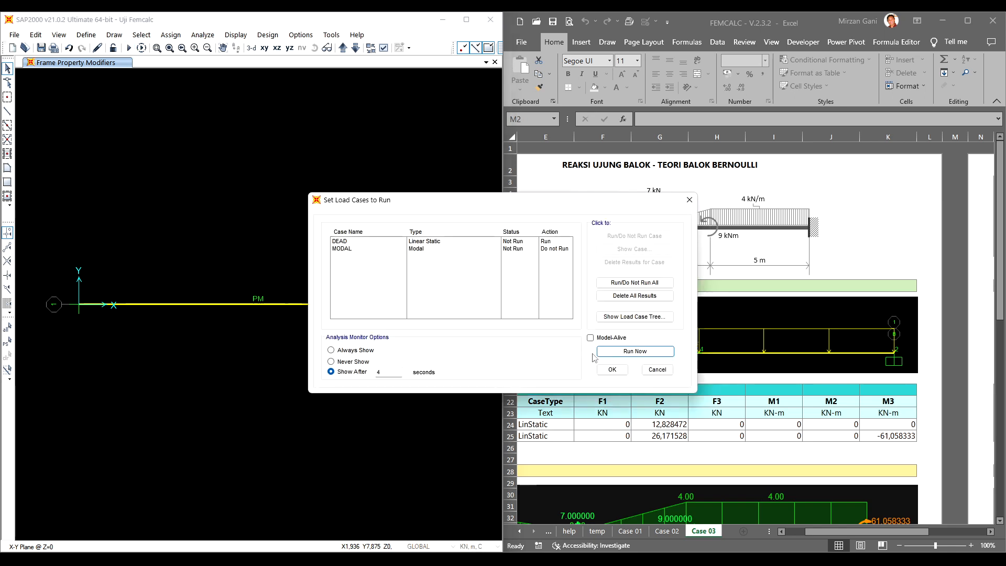
click(609, 356)
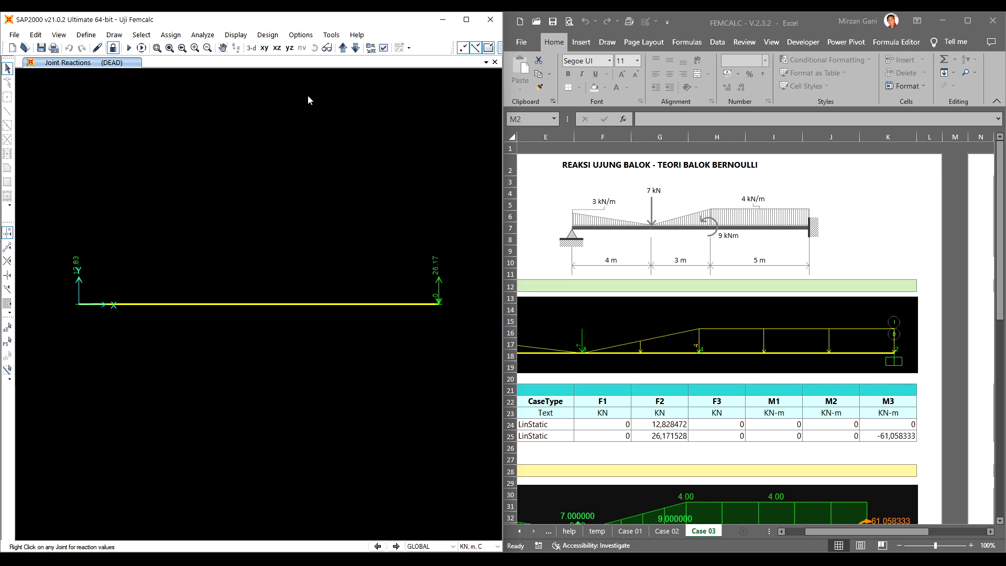
click(241, 35)
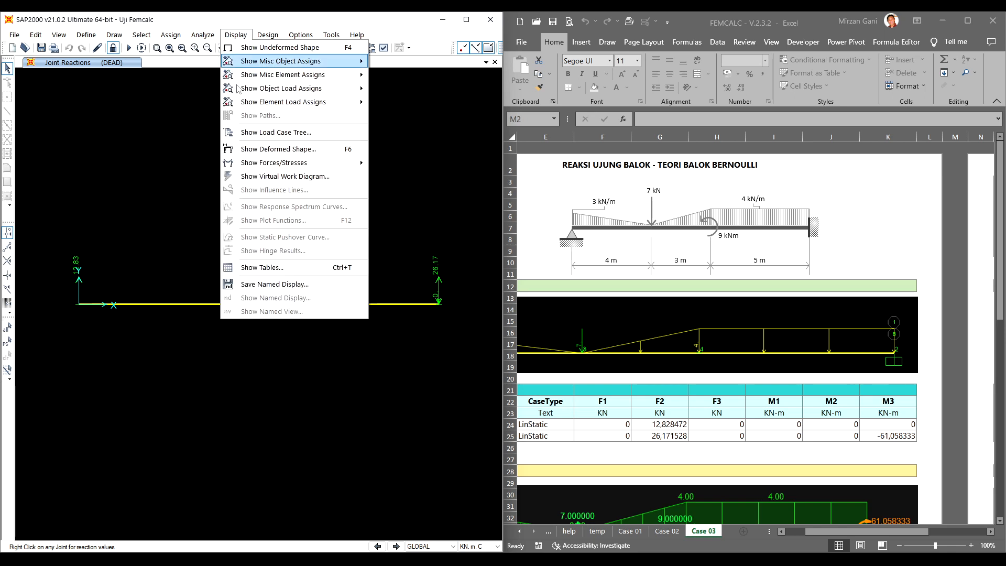
click(288, 269)
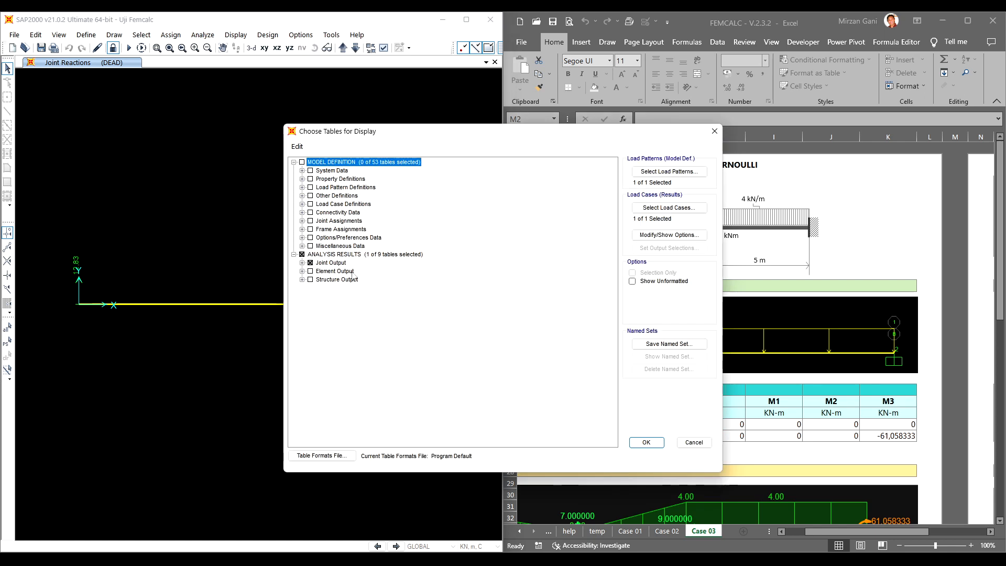
click(635, 443)
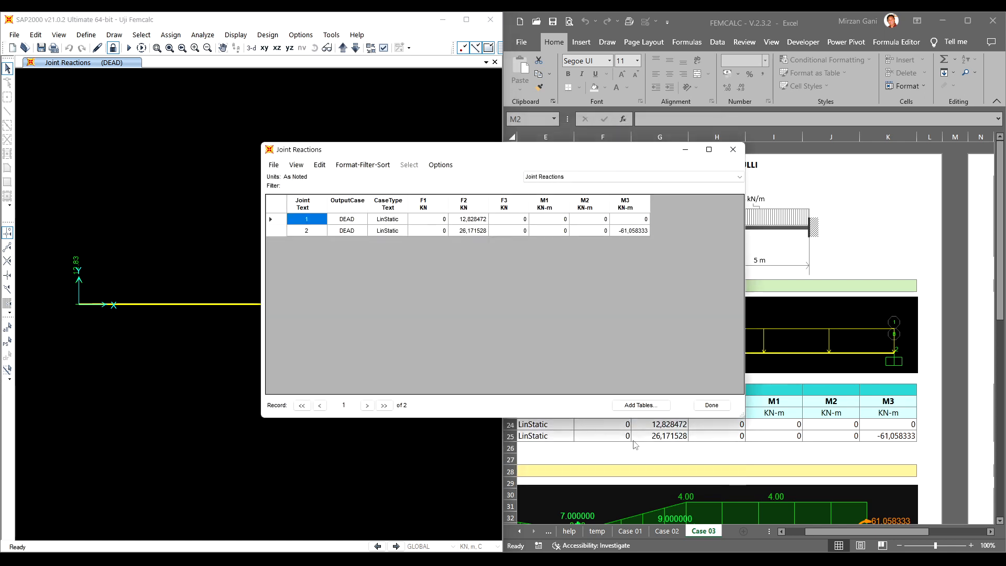
- Export the Joint Reactions table to Excel and place the new workbook beside the Case 03 Bernoulli table
click(274, 165)
mouse_move(430, 215)
click(471, 216)
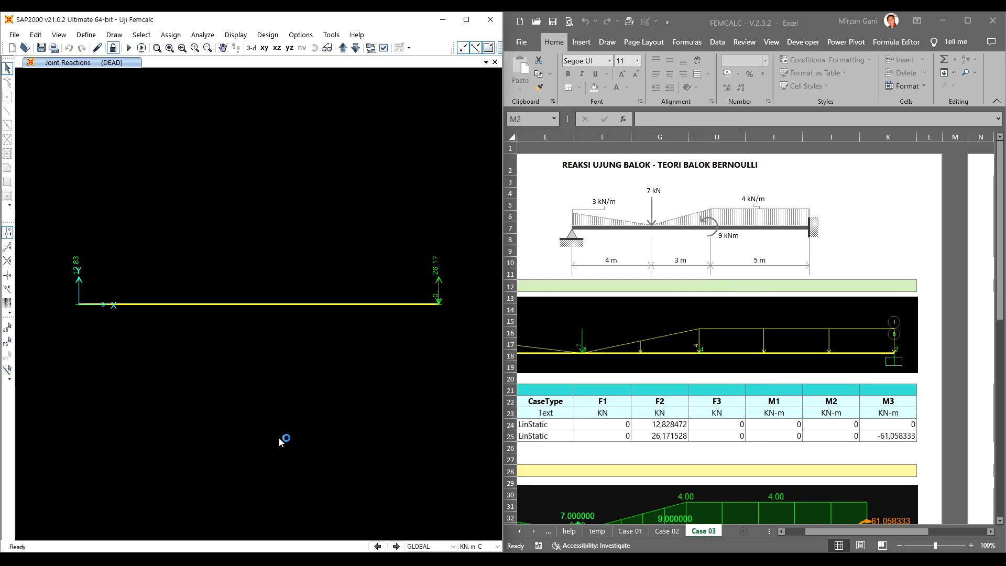
mouse_move(166, 549)
click(208, 528)
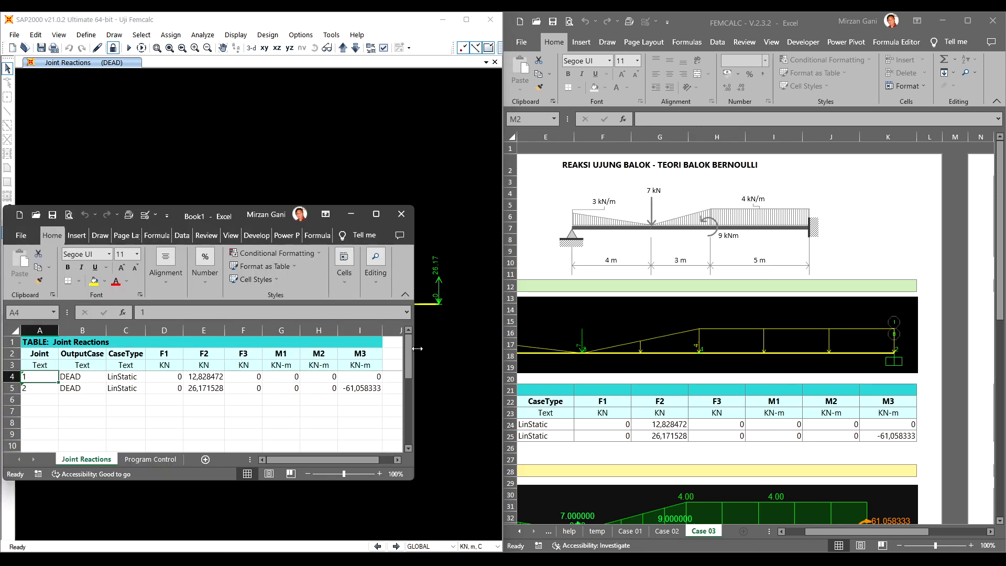
drag(200, 217, 362, 227)
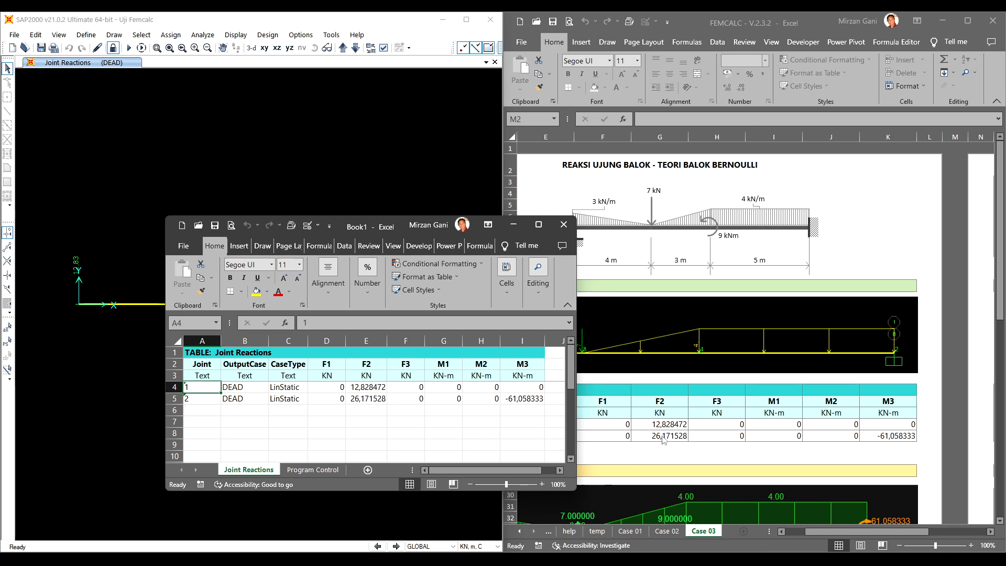
- Compare the exported F2 and M3 reactions with the Case 03 Bernoulli table and the FEMCALC end reactions
click(381, 386)
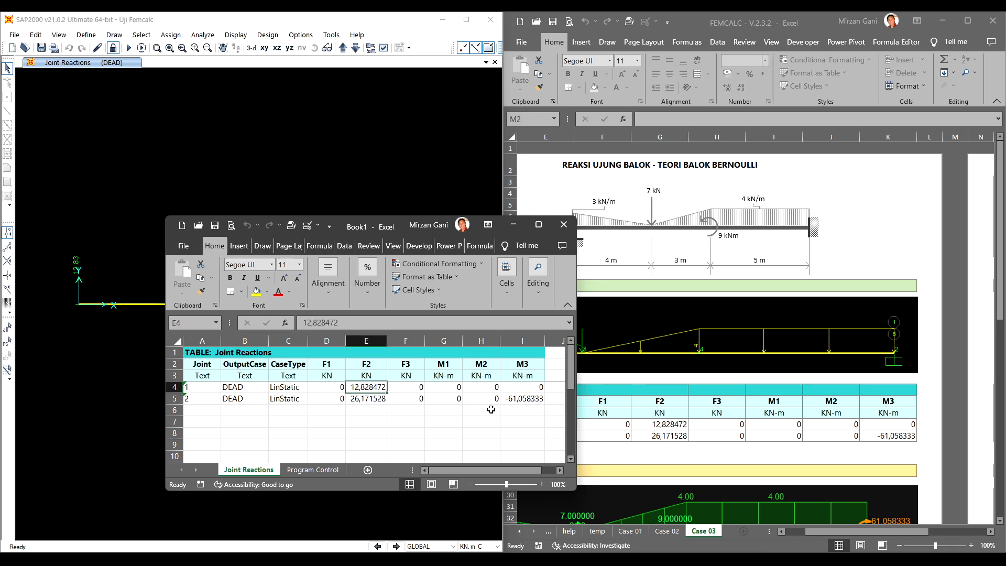
click(669, 425)
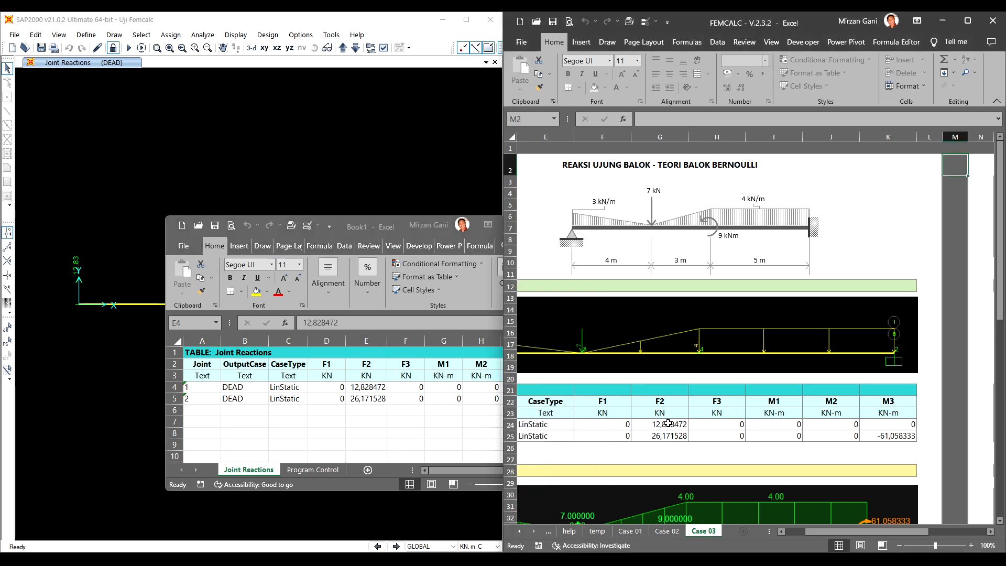
click(379, 404)
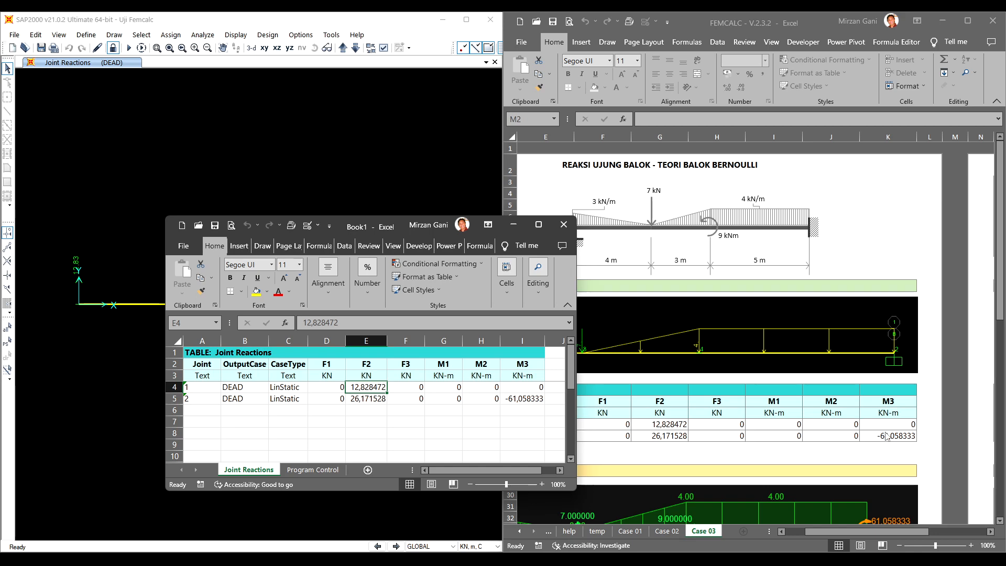
scroll(886, 436, down, 10)
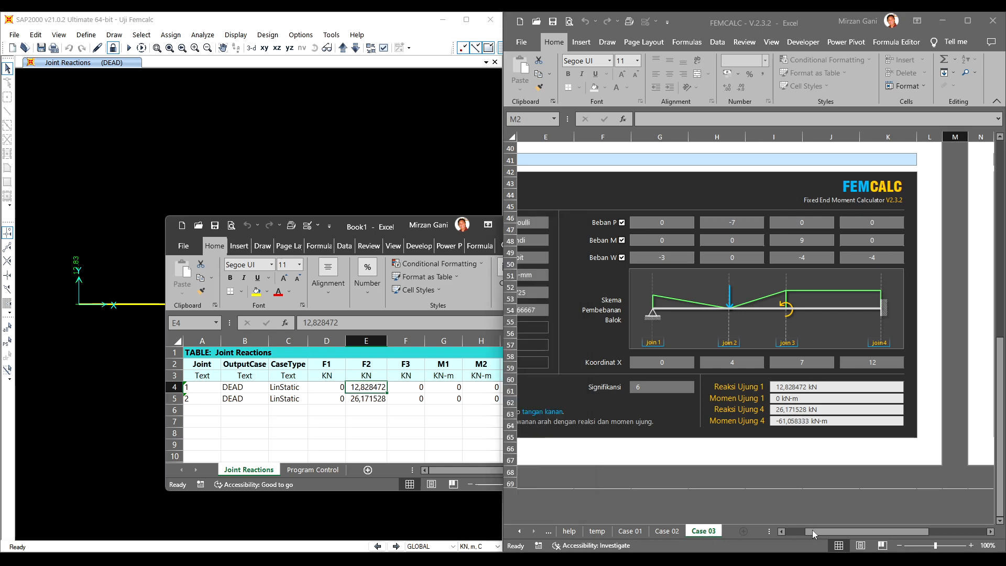
- Bring up the Timoshenko beam section of the Case 03 sheet from its heading
drag(812, 530, 881, 538)
scroll(815, 416, up, 12)
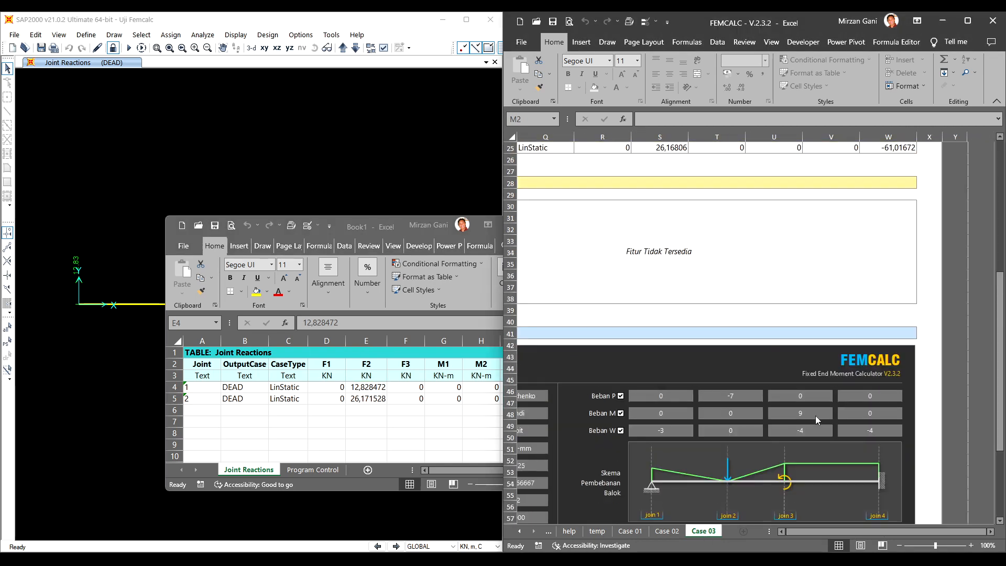
scroll(780, 379, up, 1)
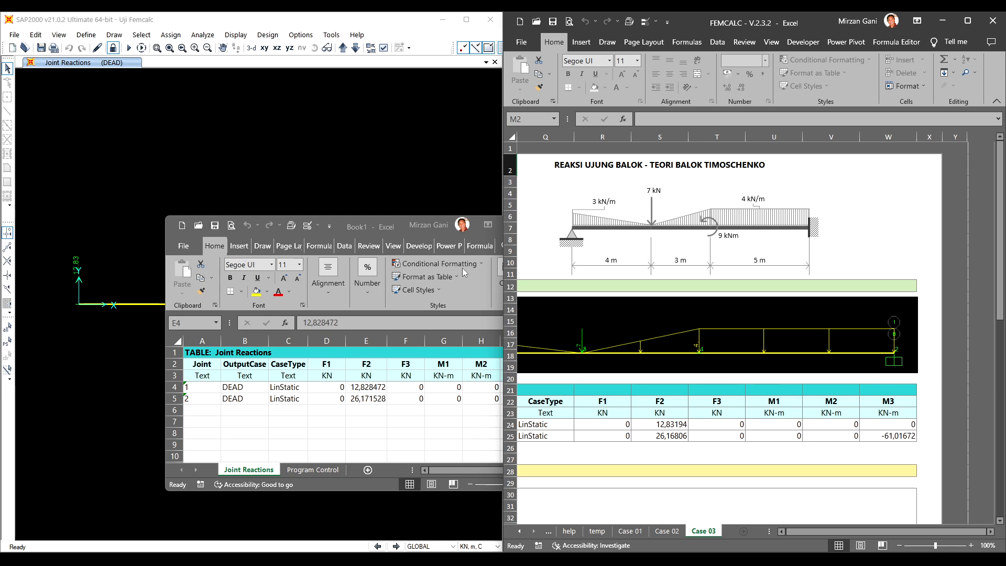
- Close the exported Joint Reactions workbook without saving it
click(433, 226)
click(471, 436)
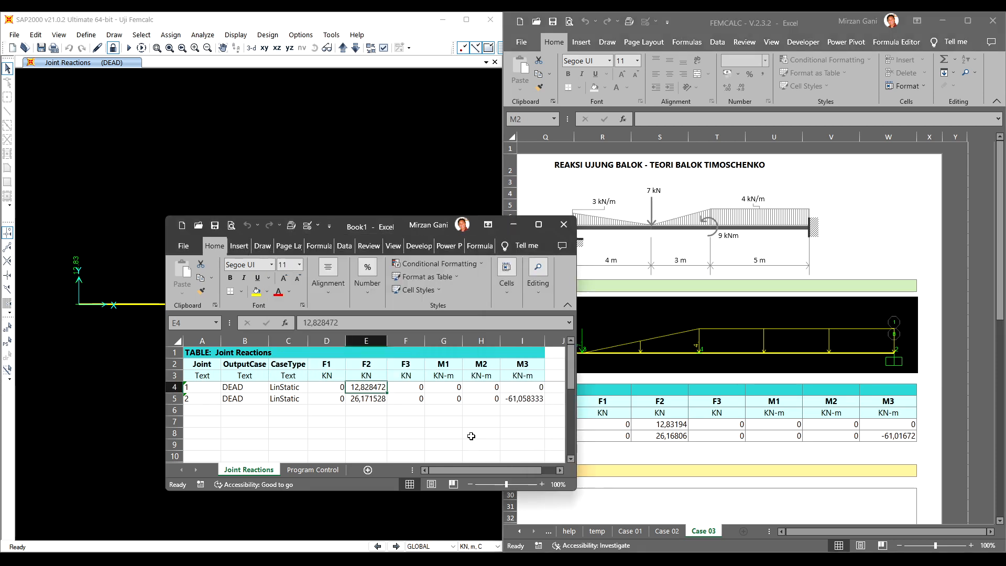
click(564, 224)
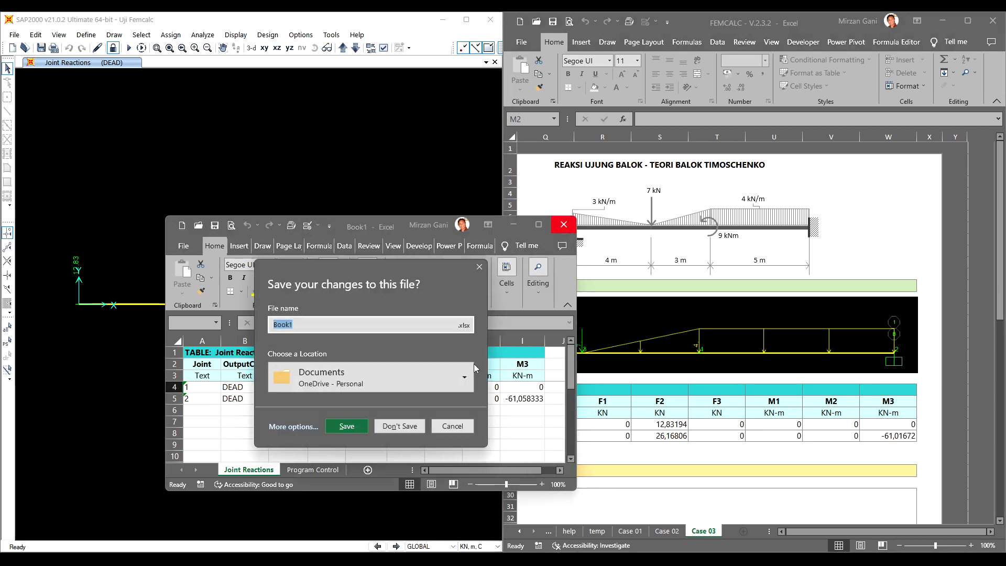
click(401, 427)
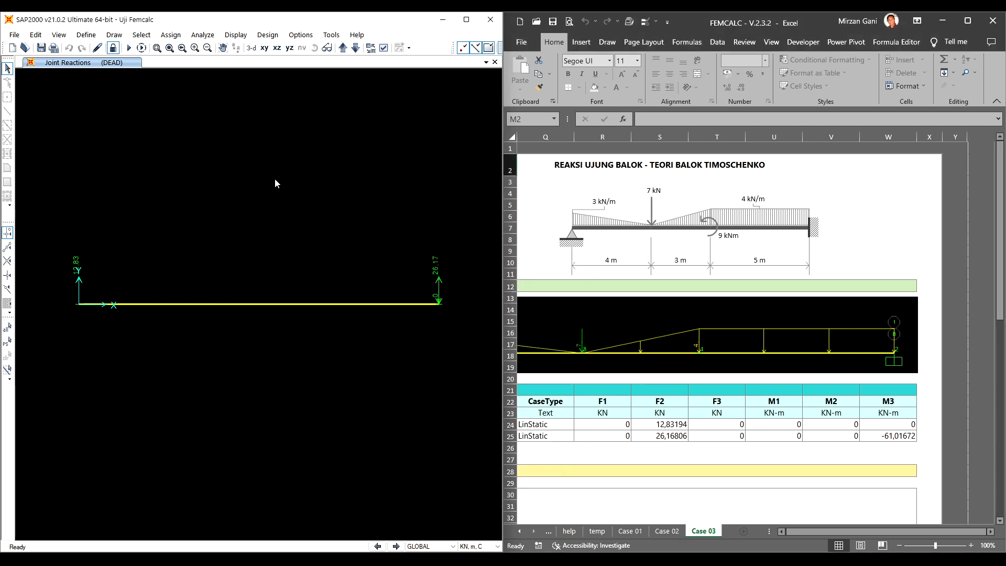
- Unlock the model, discarding the analysis results, and assign the beam property modifiers with all values at 1
click(112, 48)
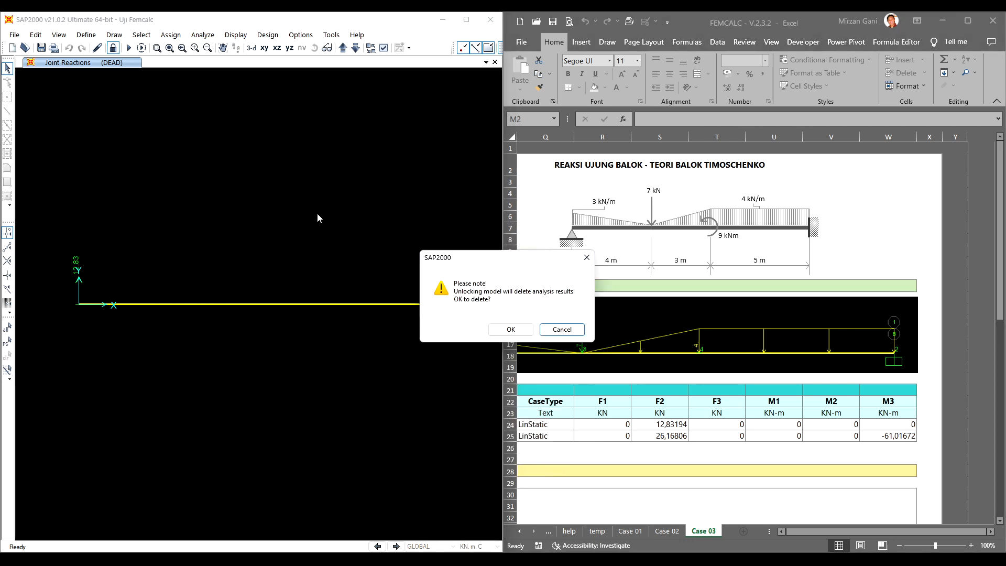
click(488, 331)
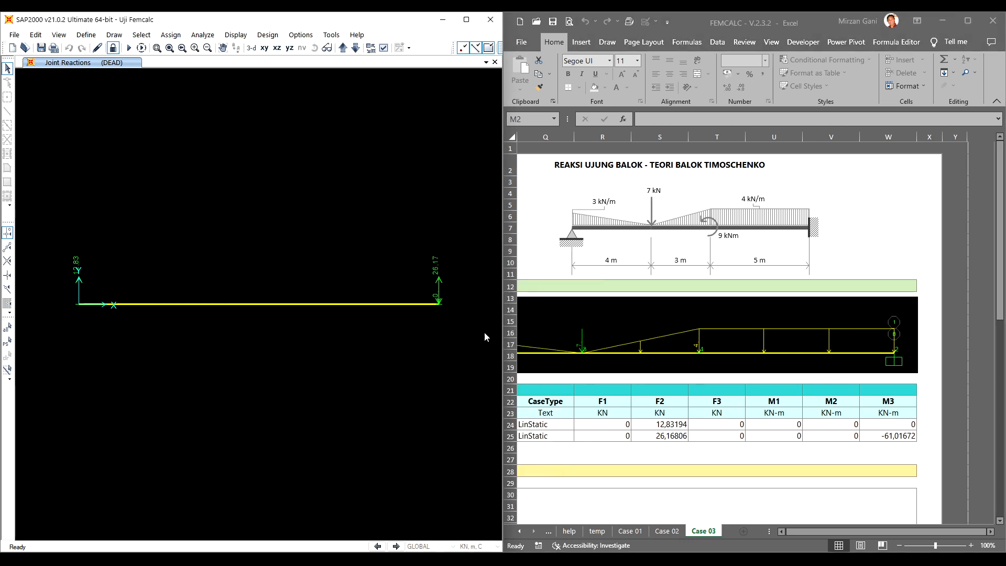
click(242, 298)
click(171, 35)
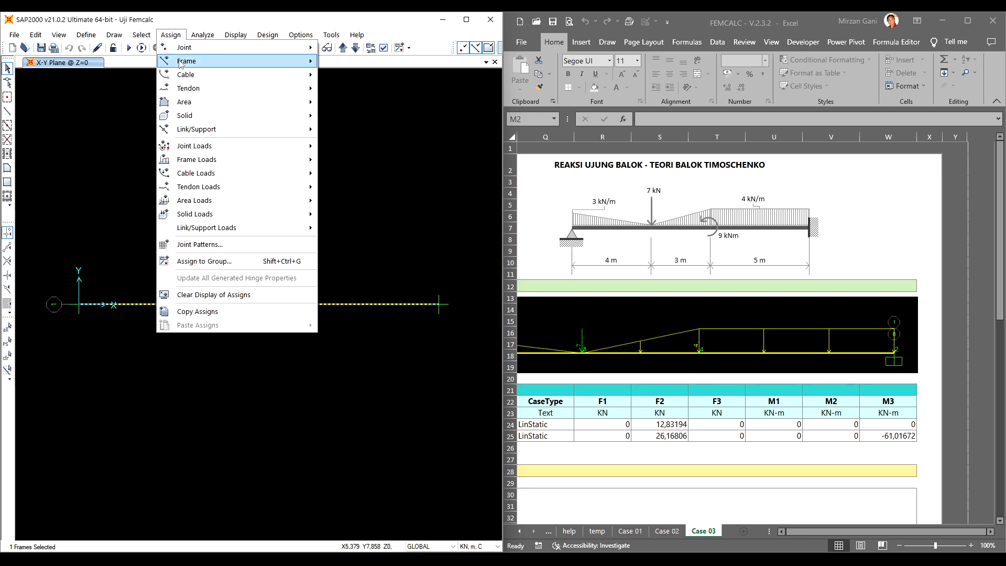
mouse_move(293, 62)
click(367, 76)
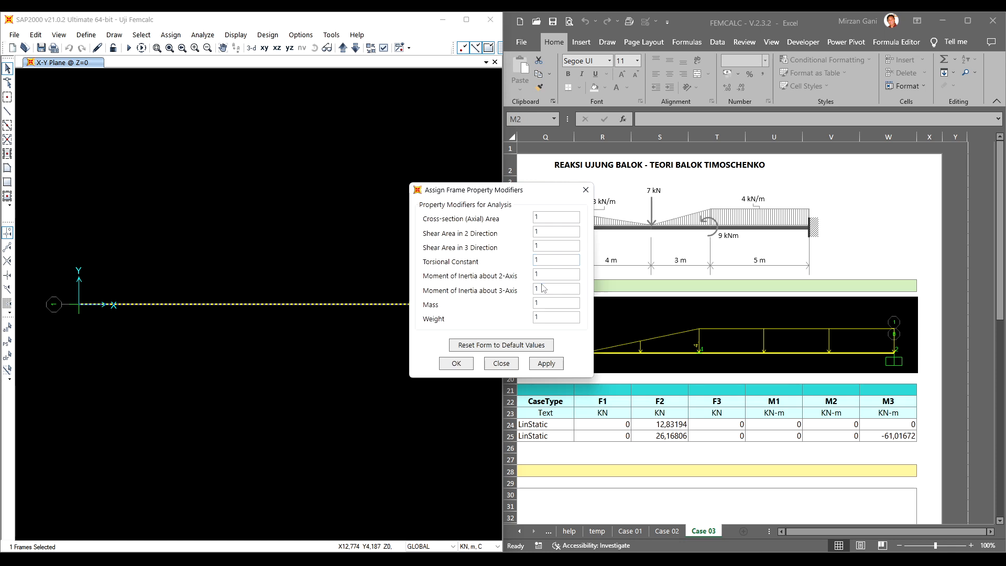
click(465, 365)
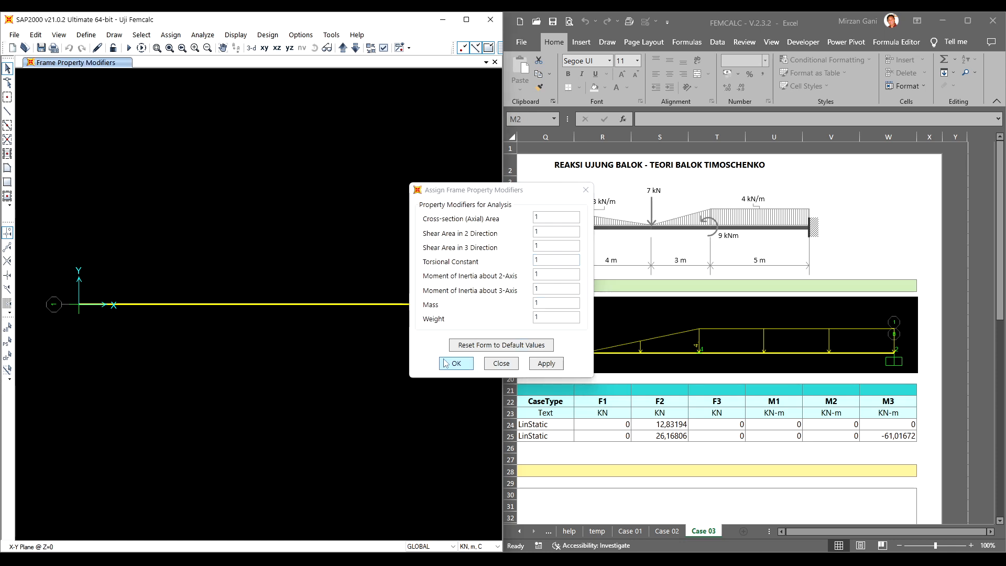
- Run the analysis of the Case 03 beam and display its Joint Reactions table
click(128, 48)
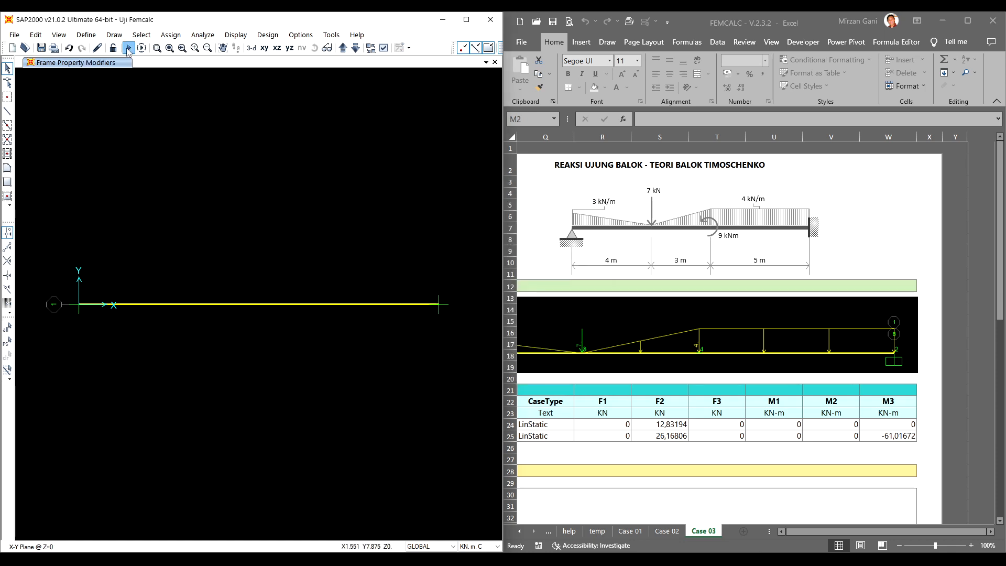
click(606, 353)
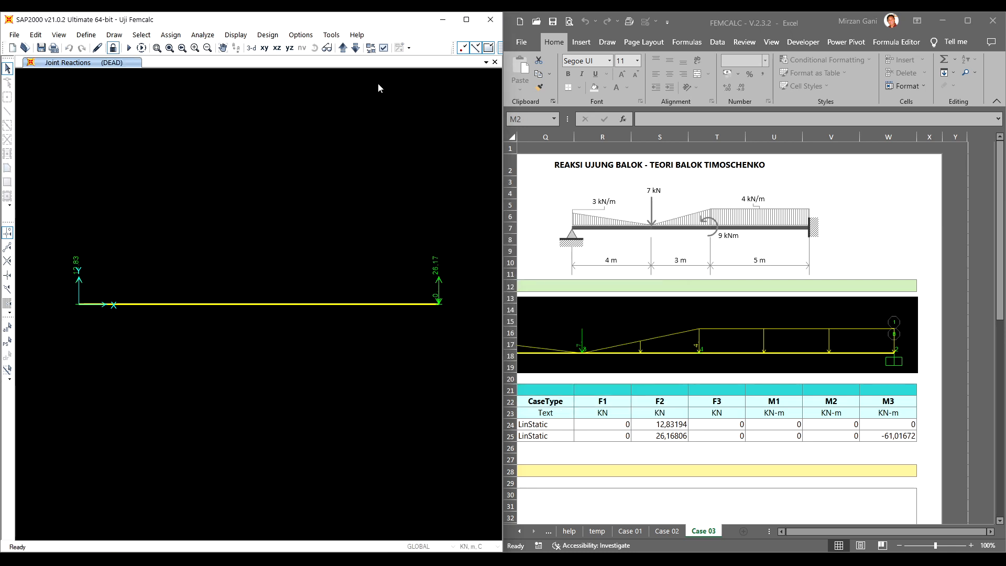
click(236, 35)
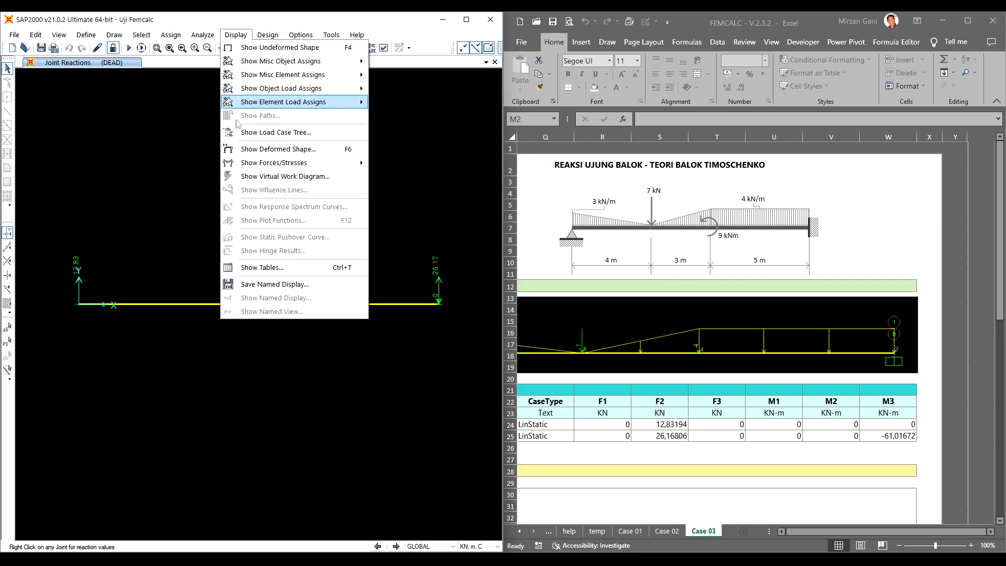
click(268, 267)
click(643, 442)
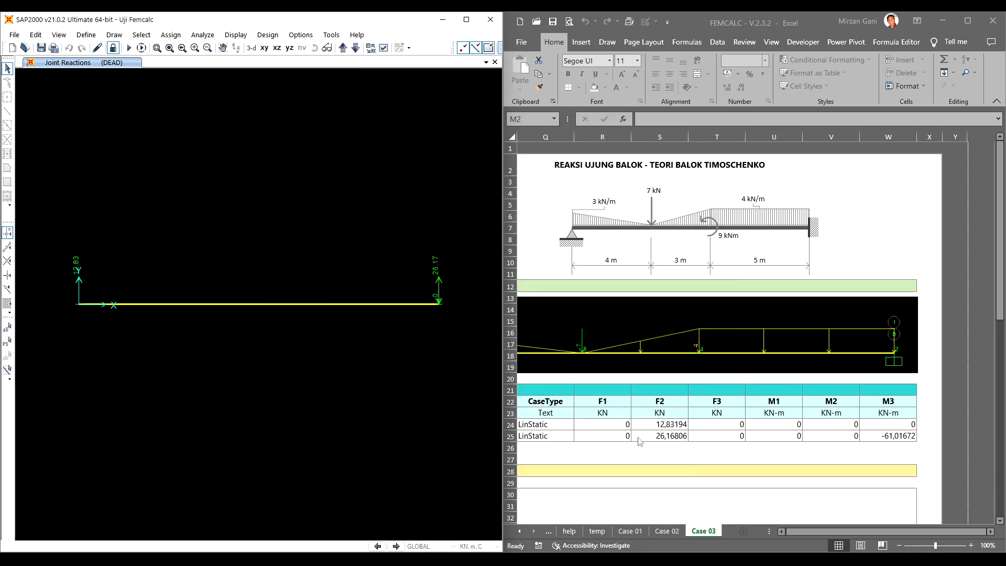
- Export all tables to Excel and place the exported Joint Reactions workbook beside the Timoshenko section of the Case 03 sheet
click(274, 164)
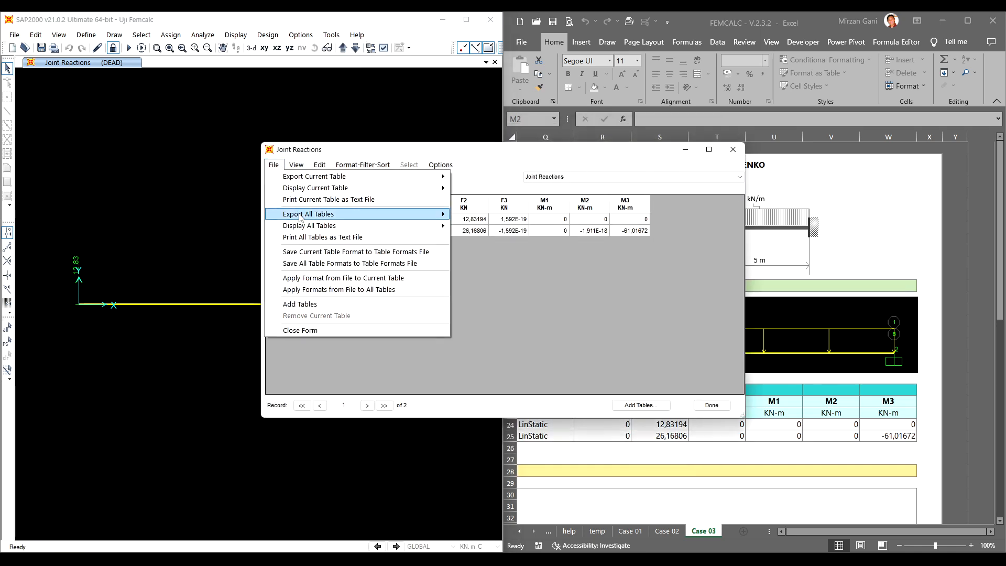
mouse_move(301, 215)
click(480, 216)
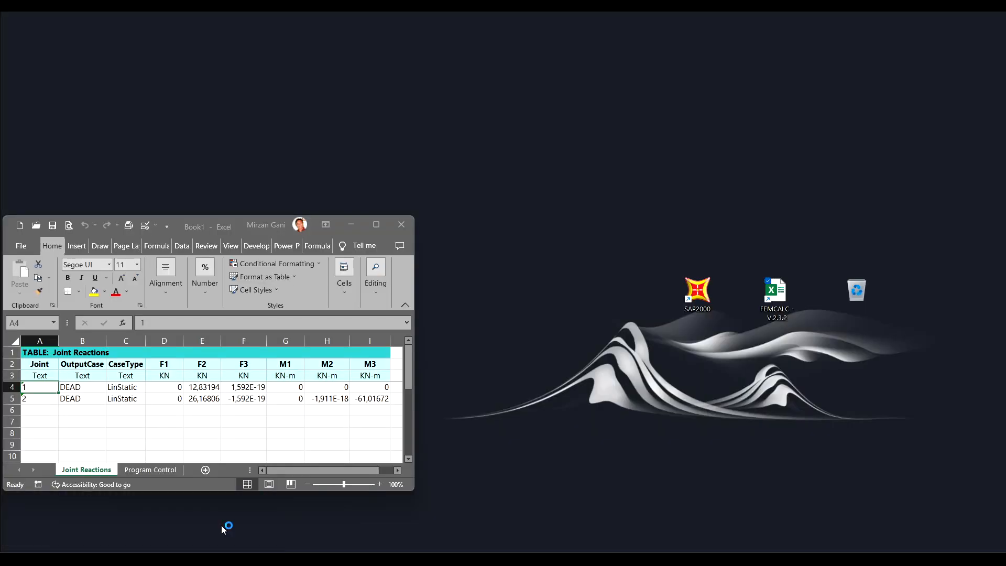
click(223, 522)
drag(209, 229, 398, 264)
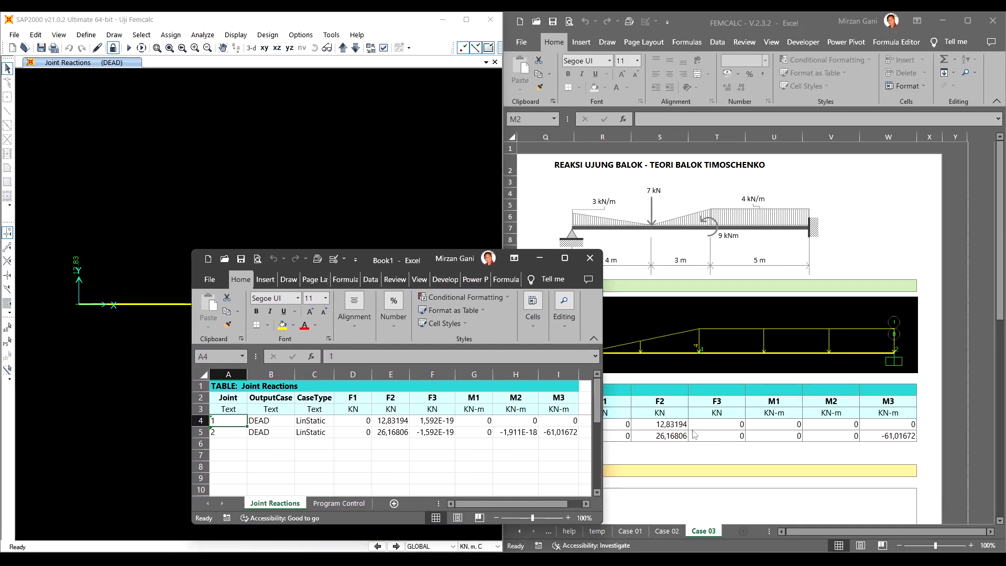
- Compare the exported F2 and M3 reactions with the Case 03 Timoshenko table and the FEMCALC end reactions
click(389, 424)
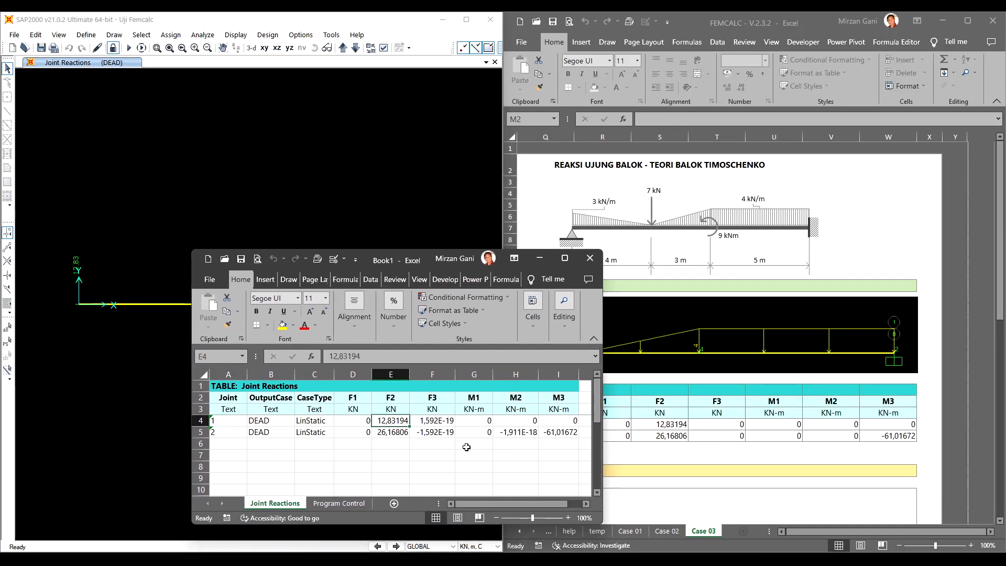
click(405, 435)
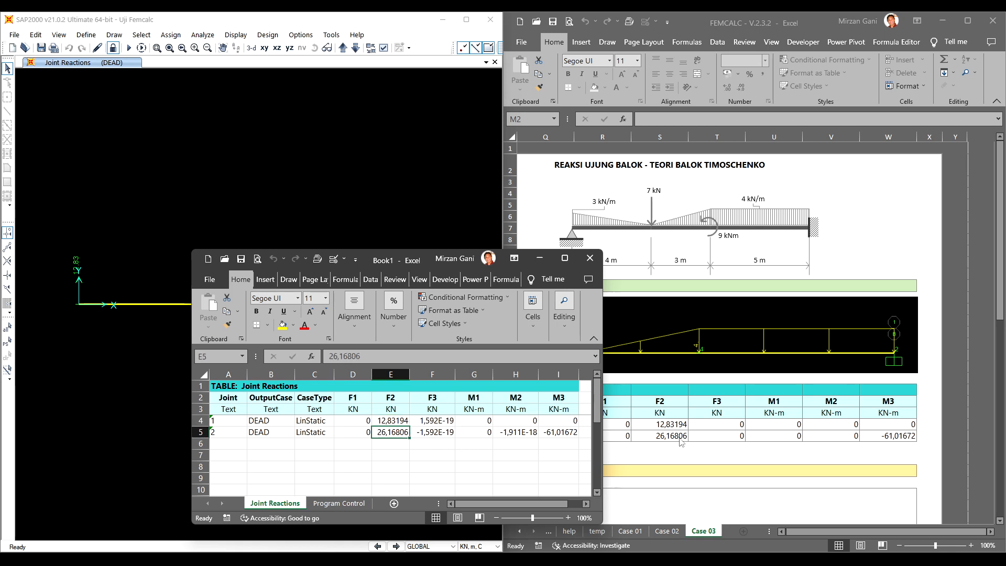
click(559, 421)
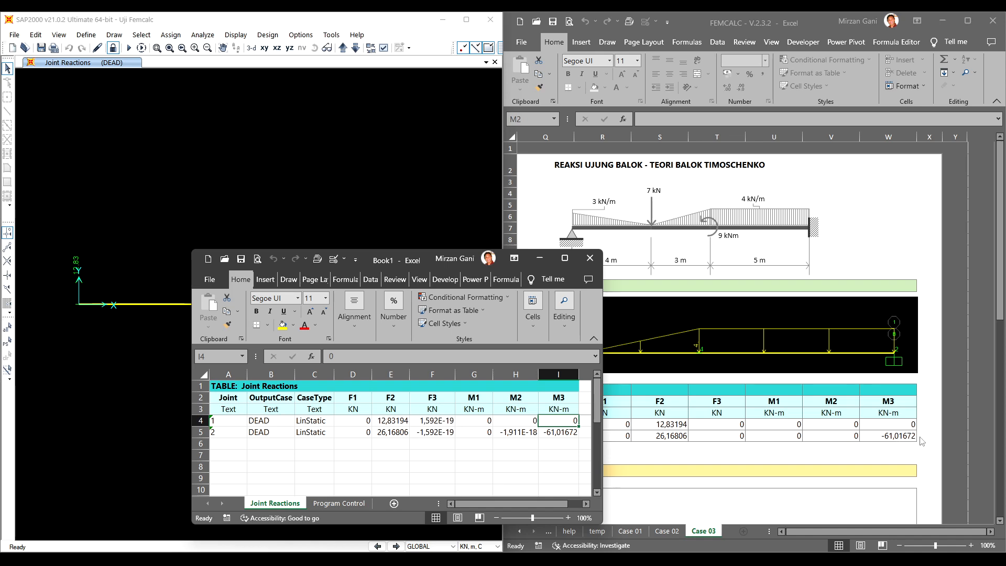
scroll(890, 443, down, 13)
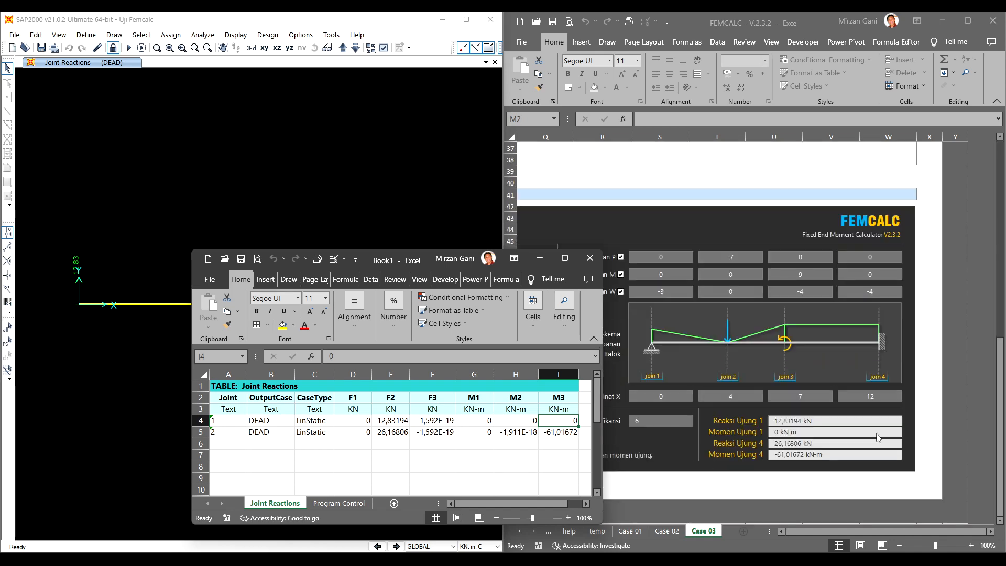
click(405, 425)
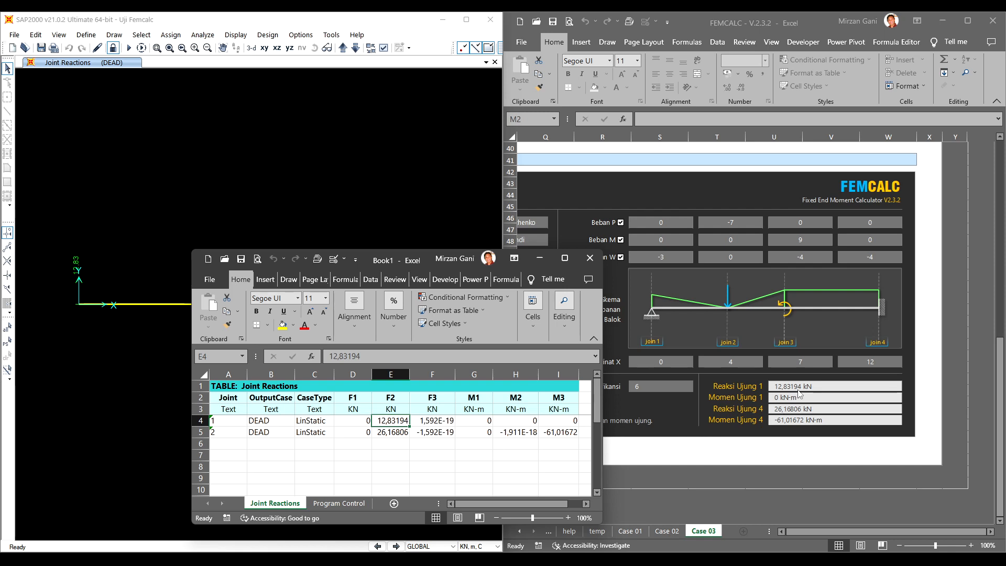
click(408, 433)
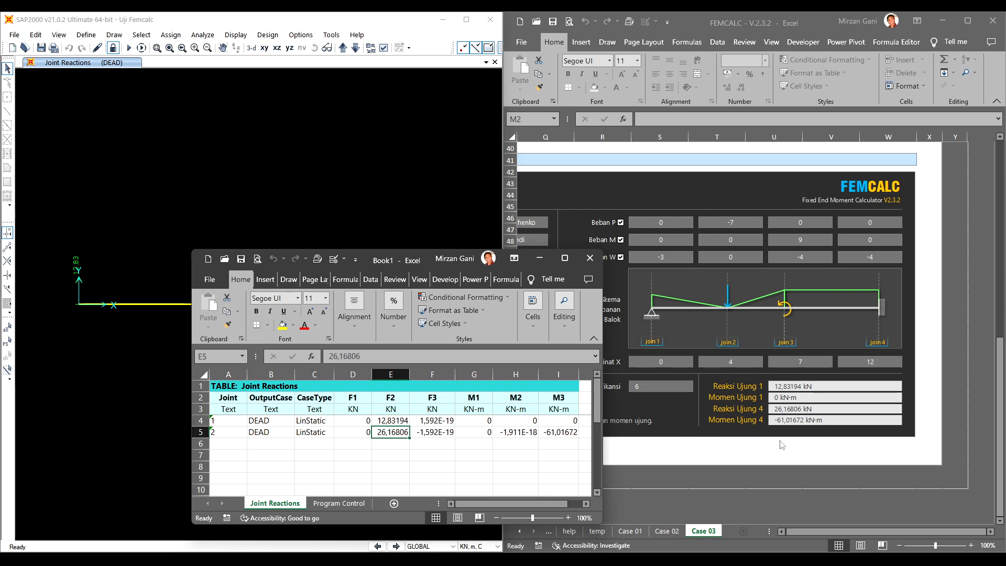
click(572, 428)
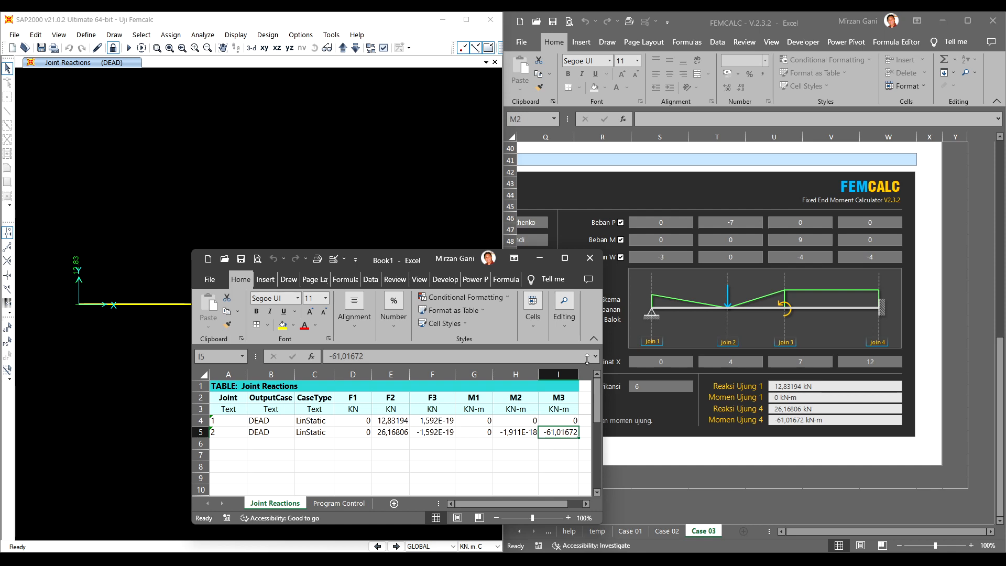
- Close the exported Joint Reactions workbook without saving it and maximize the SAP2000 window
click(589, 260)
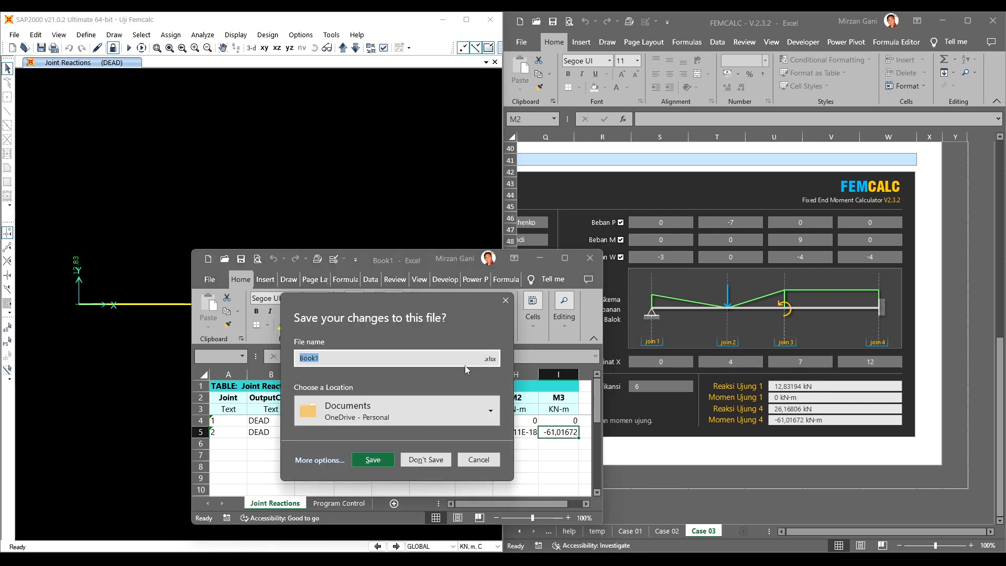
click(435, 454)
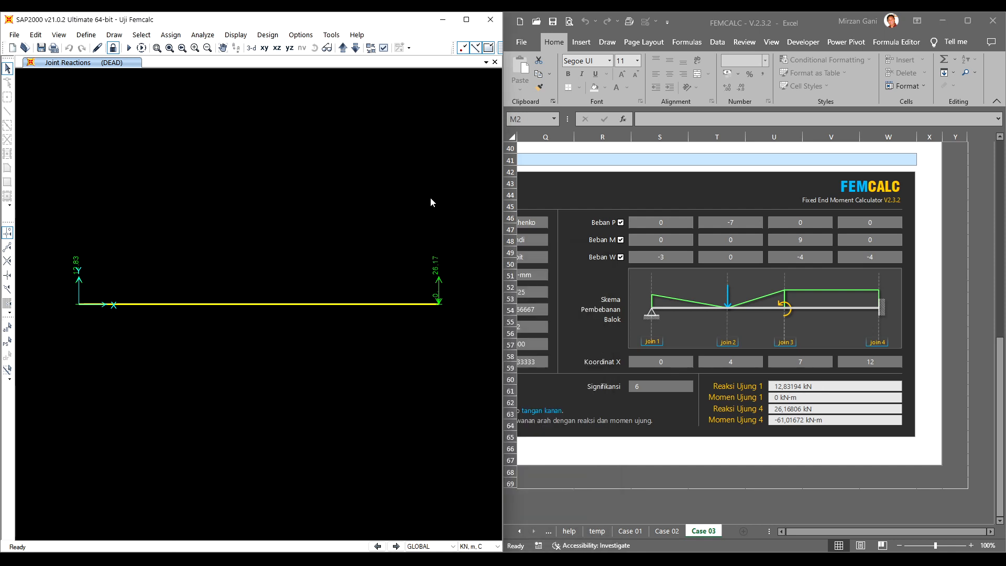
double_click(472, 22)
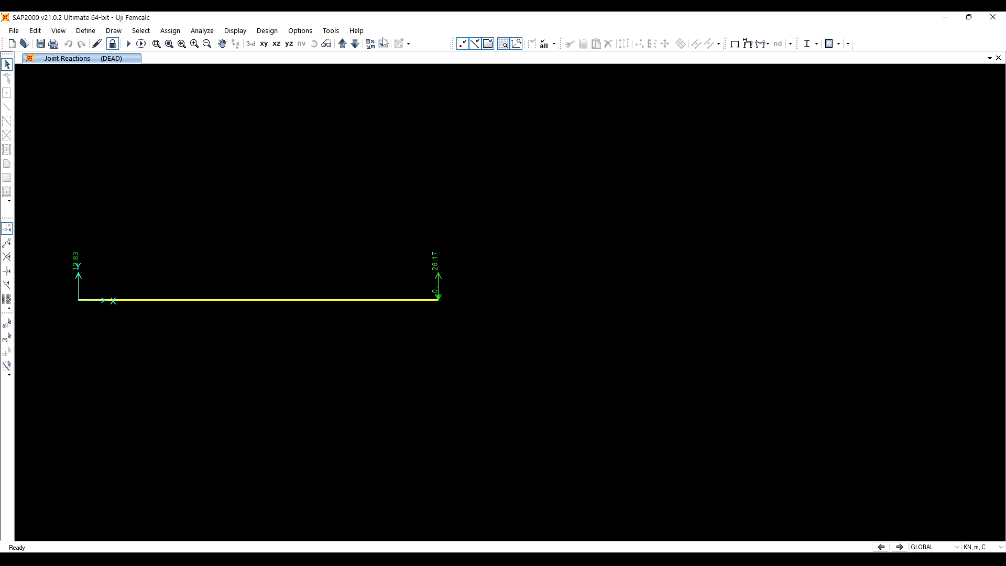
- Show the undeformed beam with the Extrude view type, inspect it in the X-Z plane and return to the X-Y plane
click(383, 44)
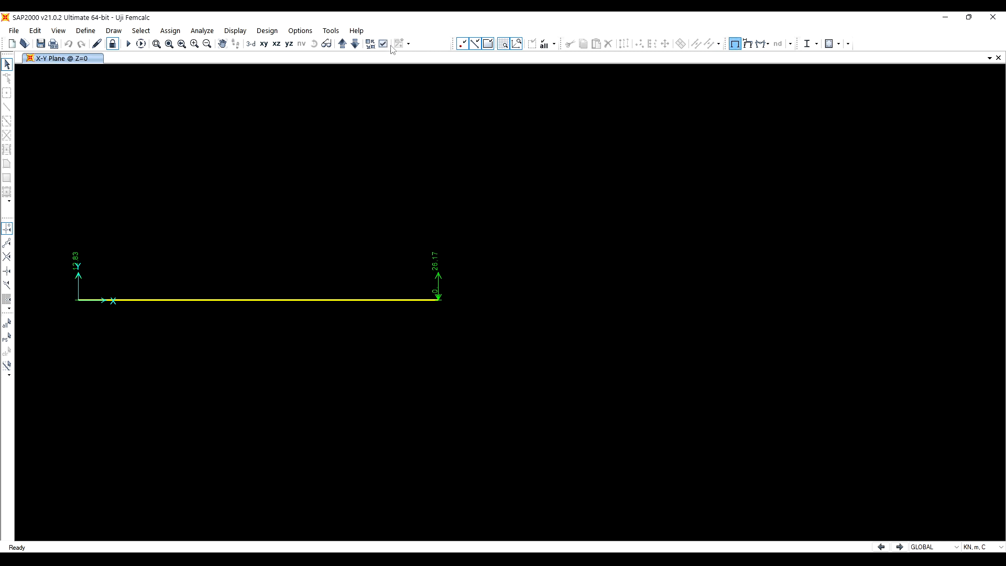
click(383, 43)
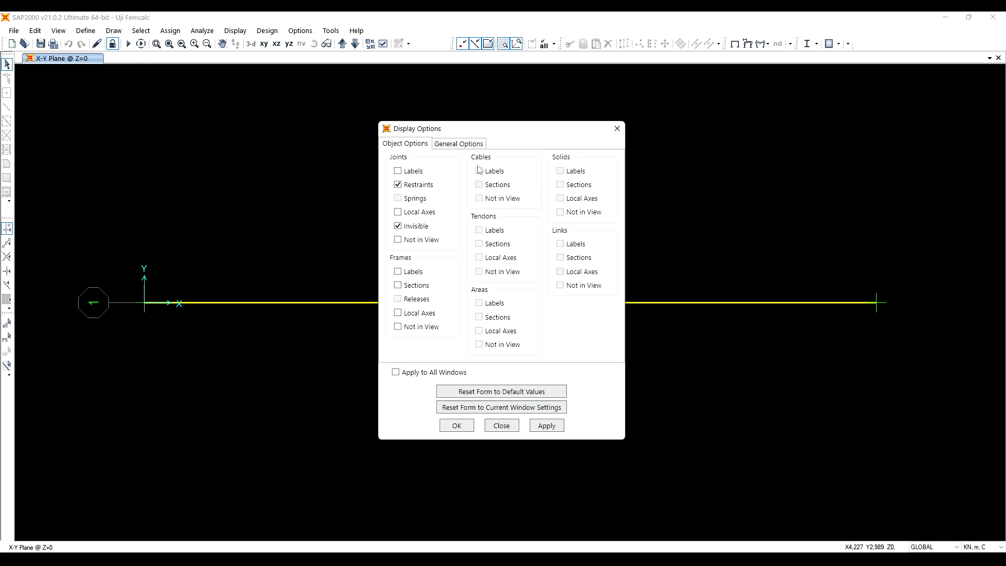
click(463, 148)
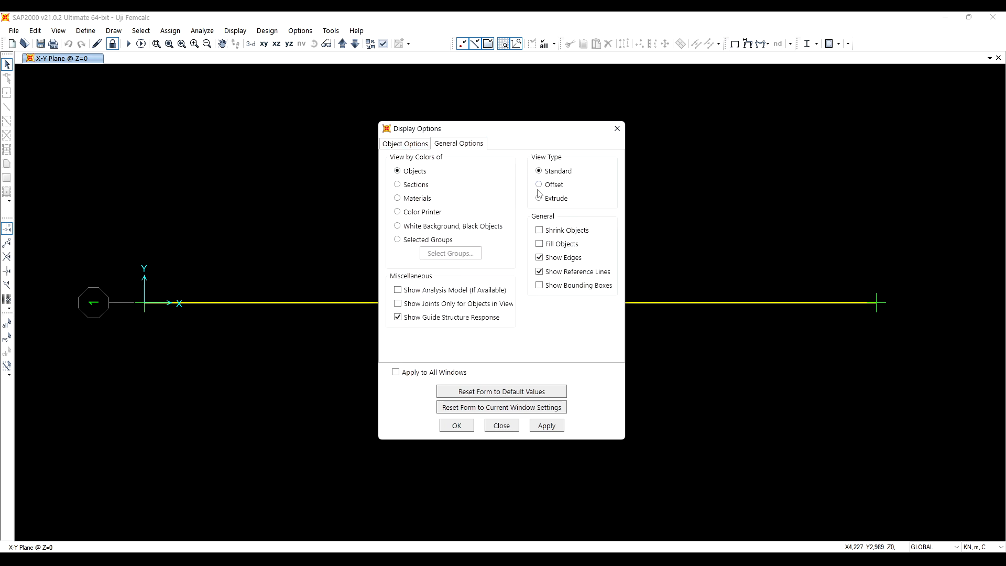
click(468, 433)
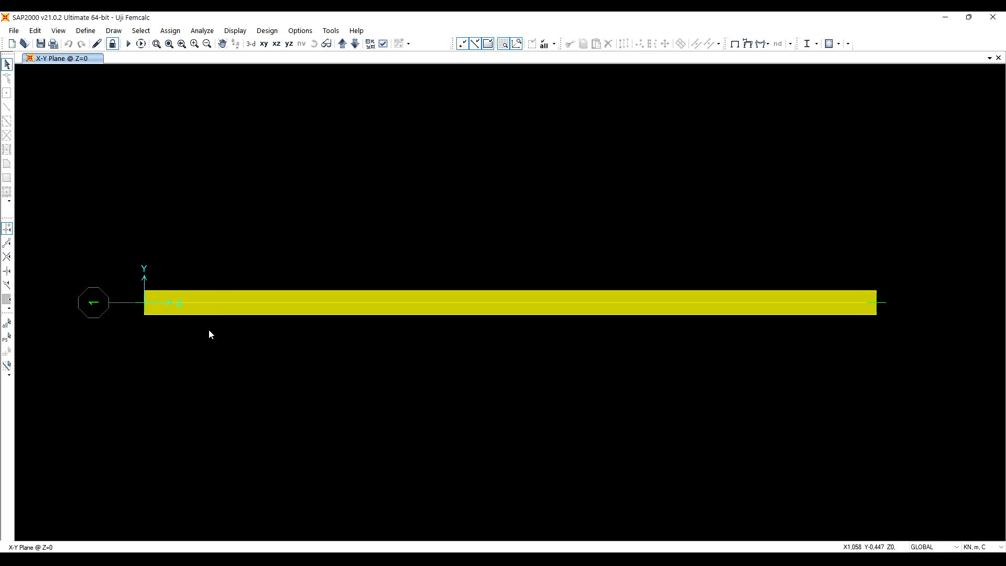
click(276, 44)
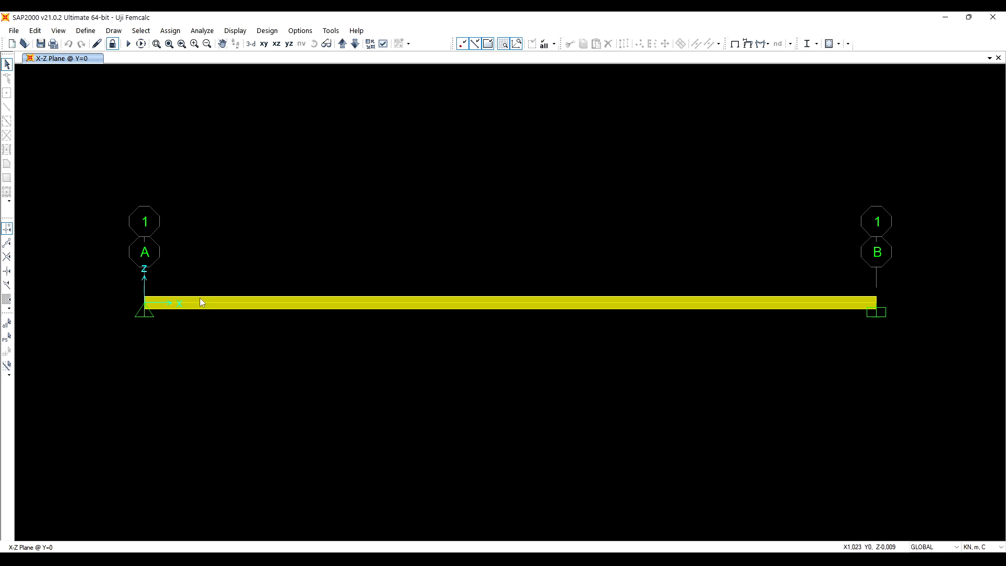
click(263, 44)
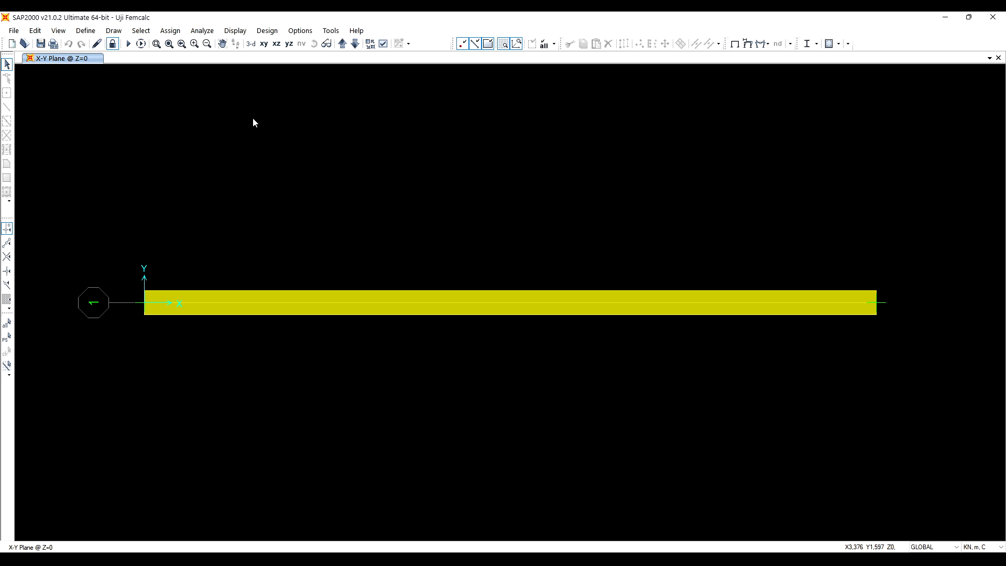
click(172, 31)
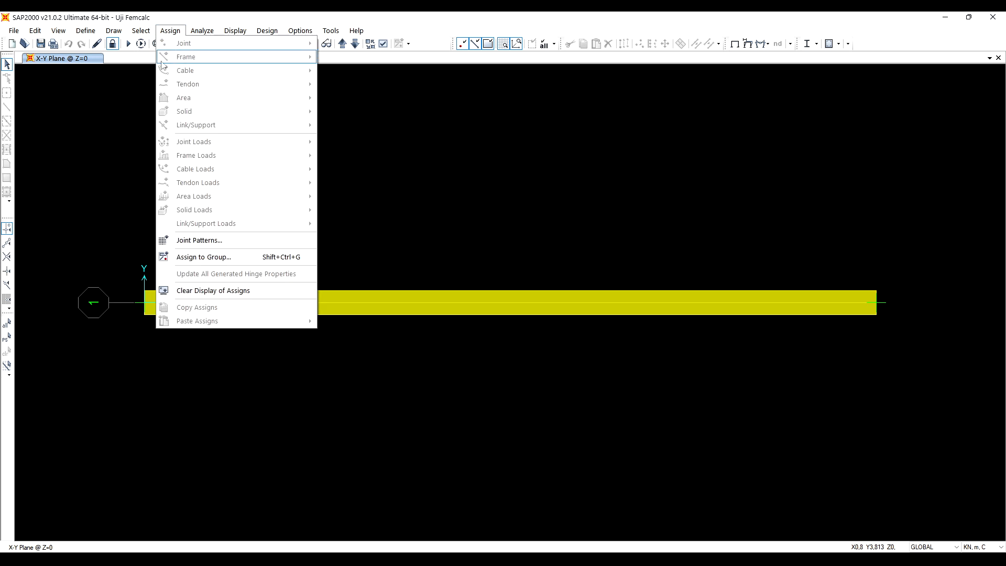
drag(422, 267, 375, 356)
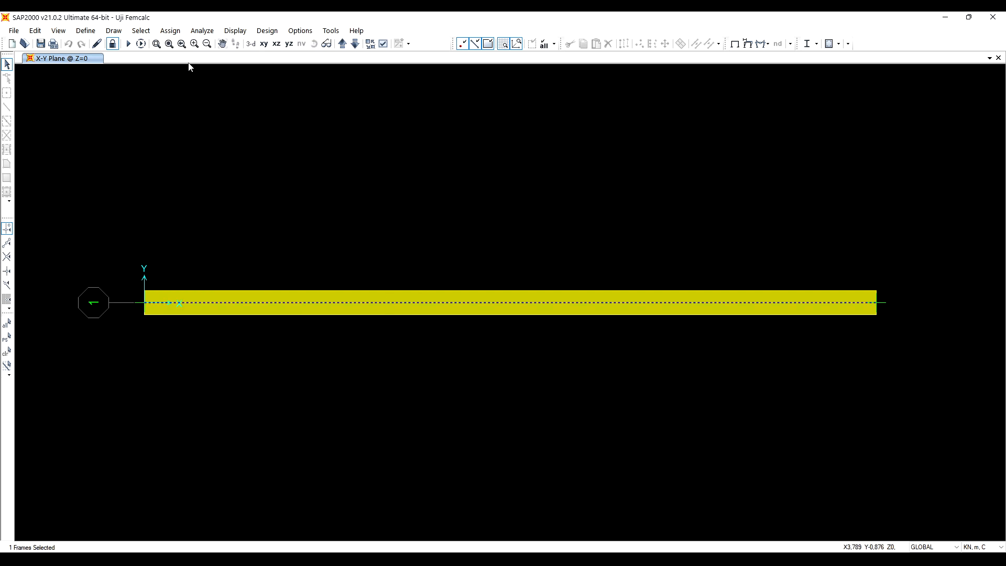
click(170, 31)
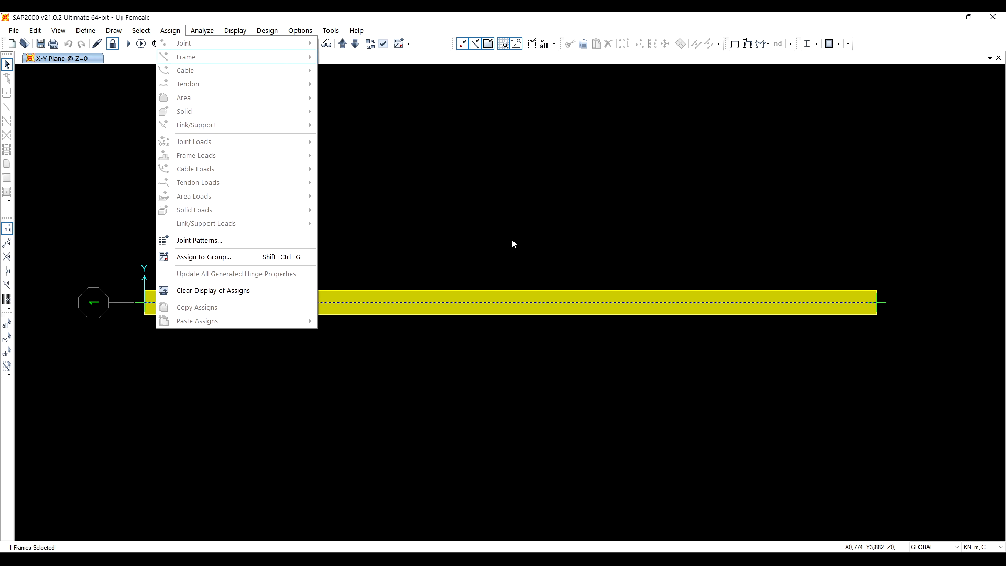
click(549, 259)
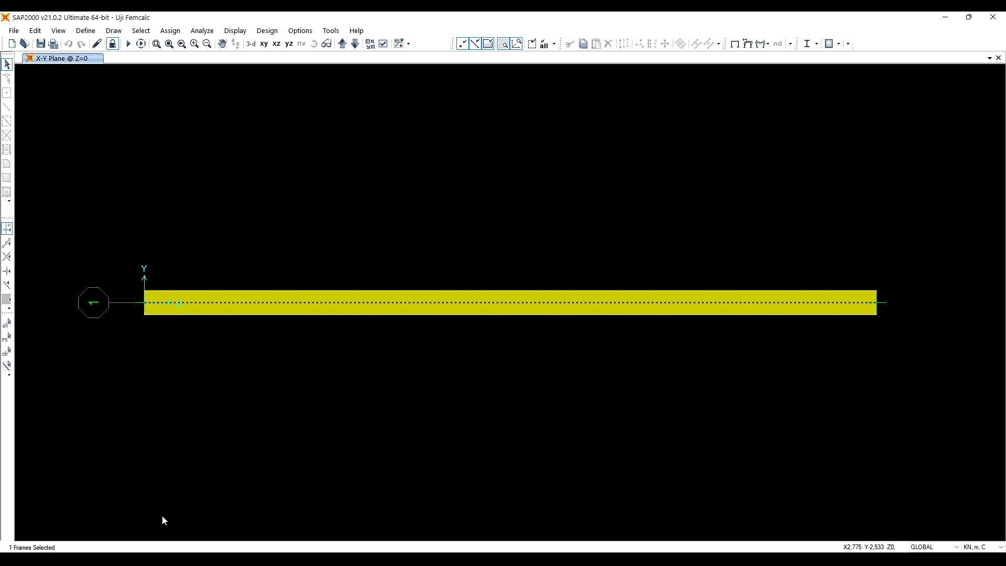
- Switch to the FEMCALC workbook in Excel, maximize it and bring up the Bernoulli beam section of the Case 02 sheet
click(355, 563)
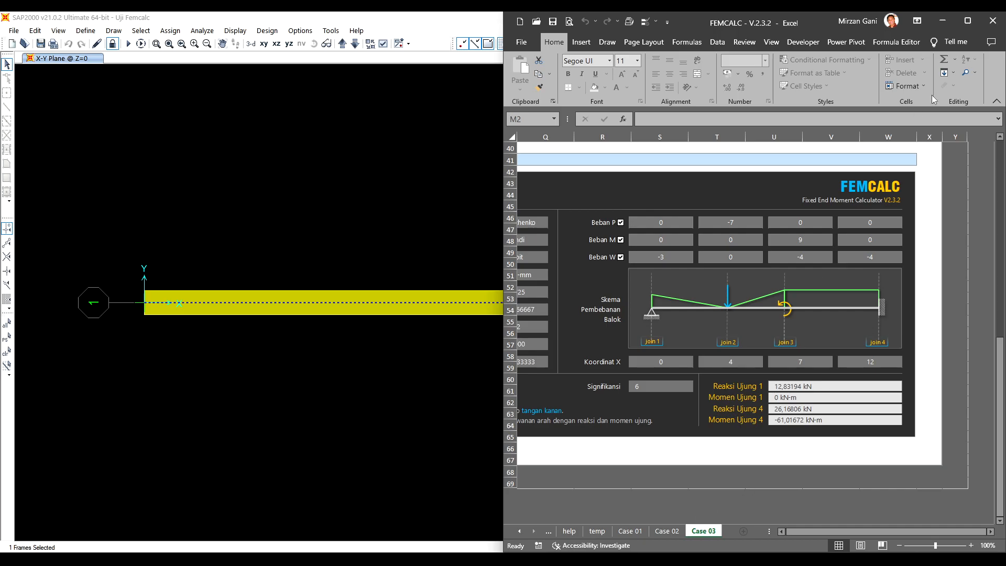
click(969, 23)
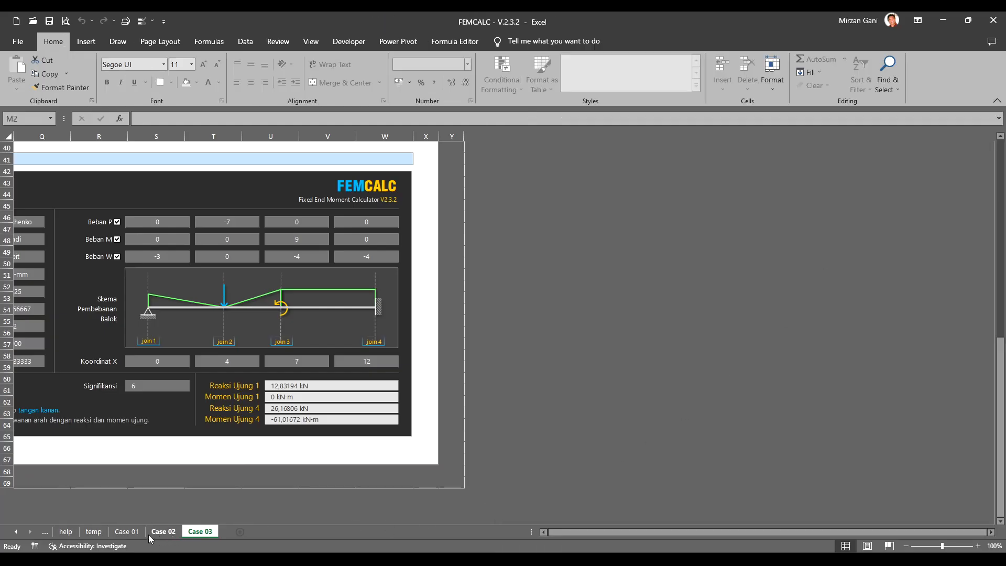
click(164, 533)
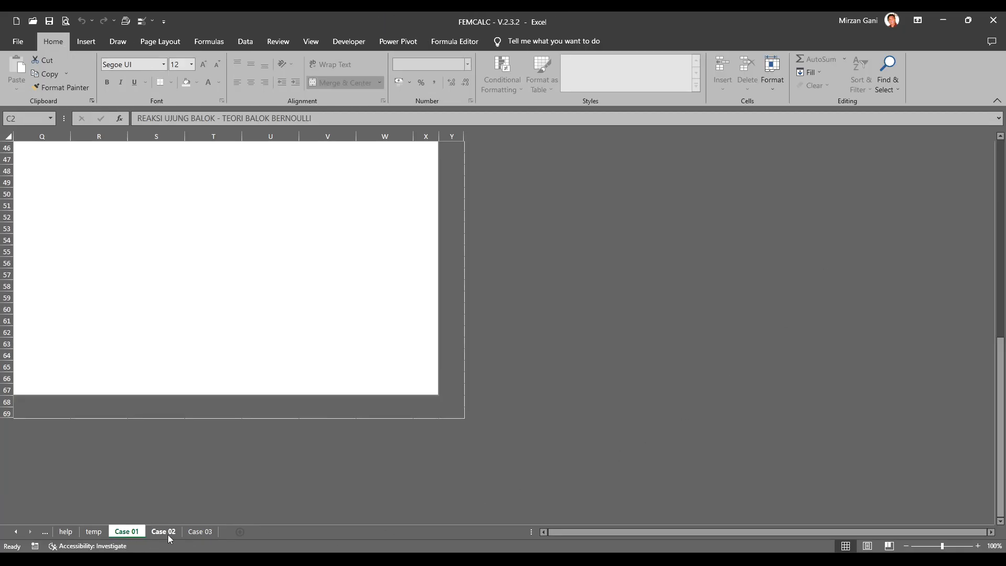
drag(559, 533, 522, 536)
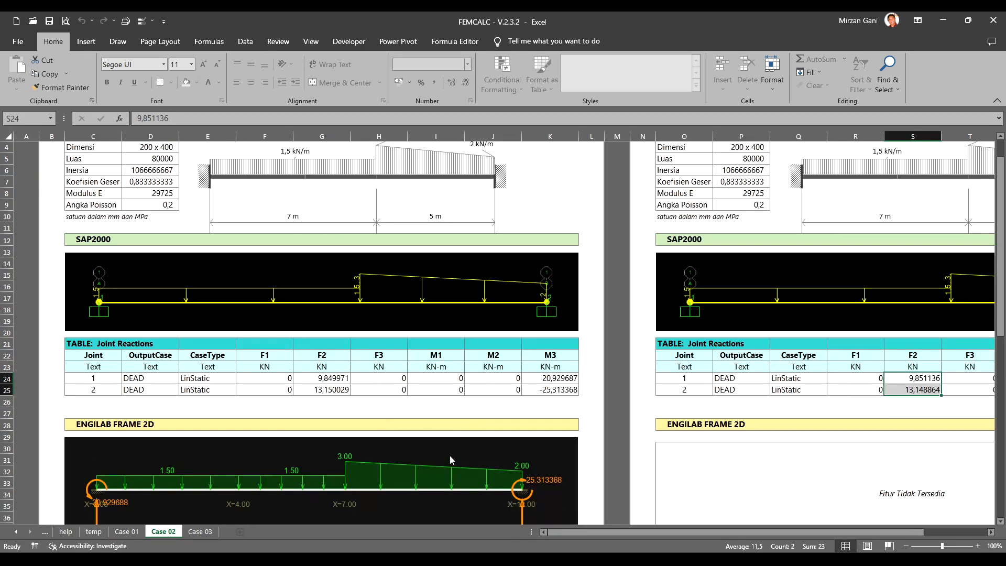
scroll(451, 458, up, 1)
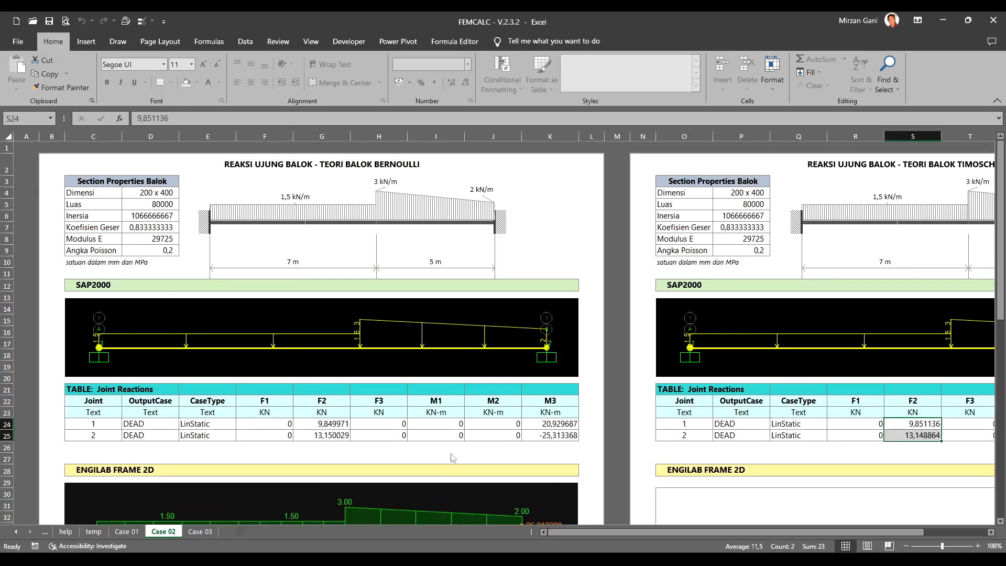